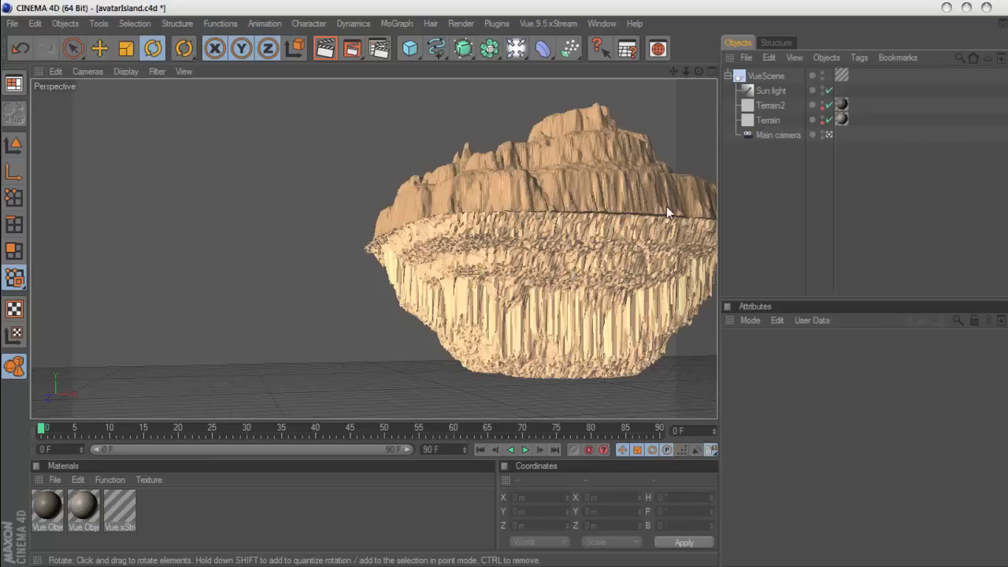
Select the upper and lower island parts, switch to the selection tool and clear the selection
{"action": "left_click", "coordinate": [608, 191]}
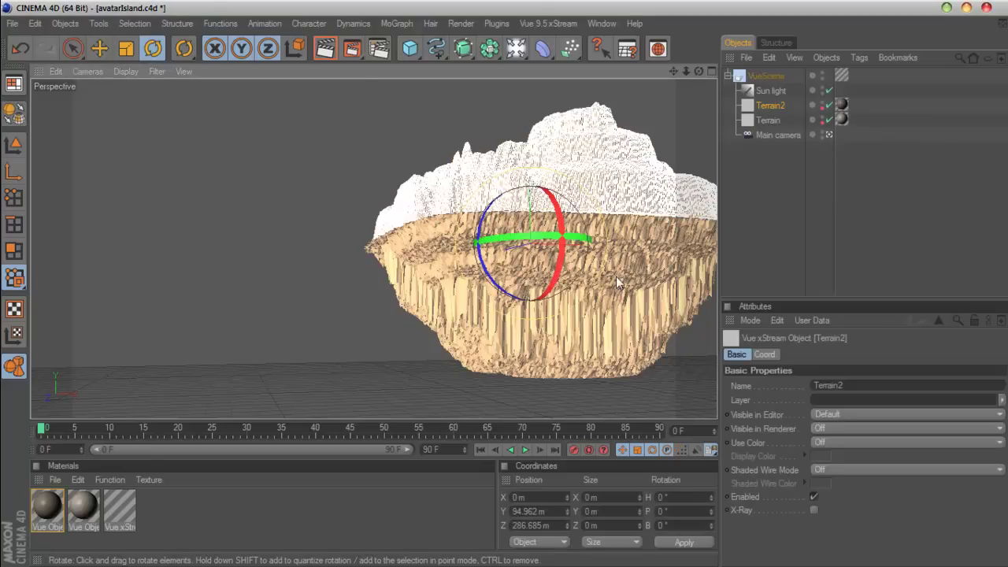
{"action": "left_click", "coordinate": [664, 288]}
{"action": "left_click", "coordinate": [72, 48]}
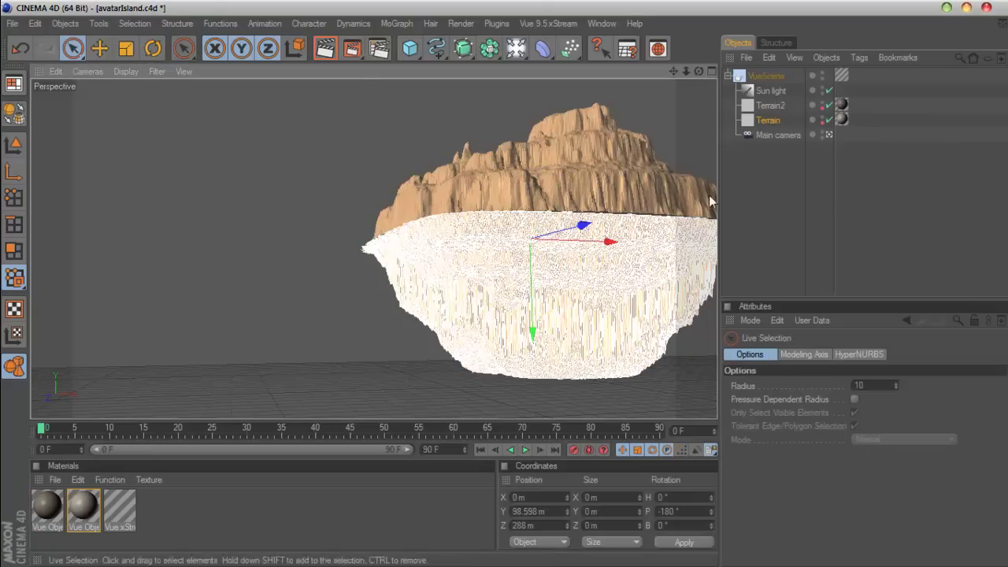
{"action": "left_click", "coordinate": [778, 266]}
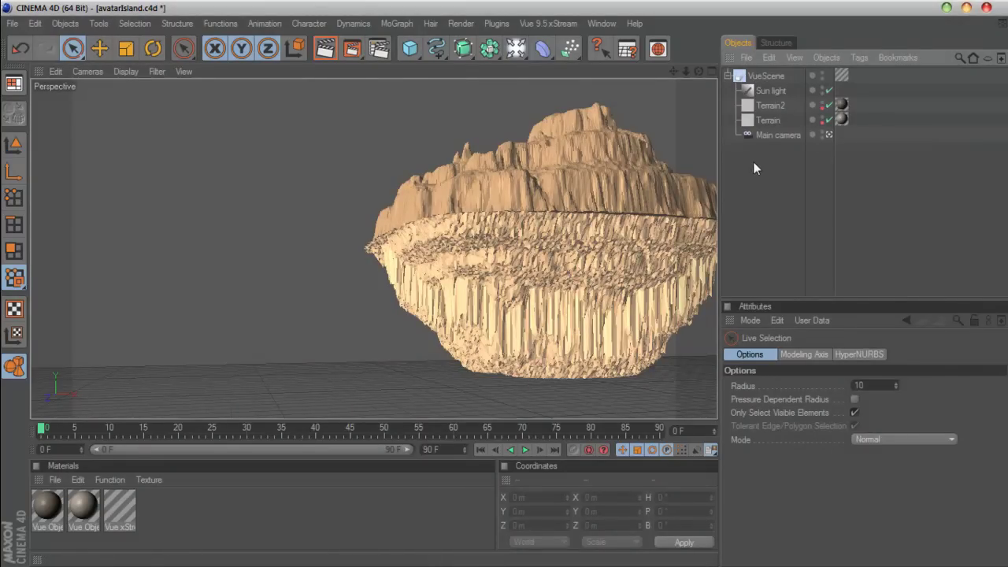
Rename Terrain2 to Island1-Top and Terrain to Island1-Down
{"action": "double_click", "coordinate": [775, 108]}
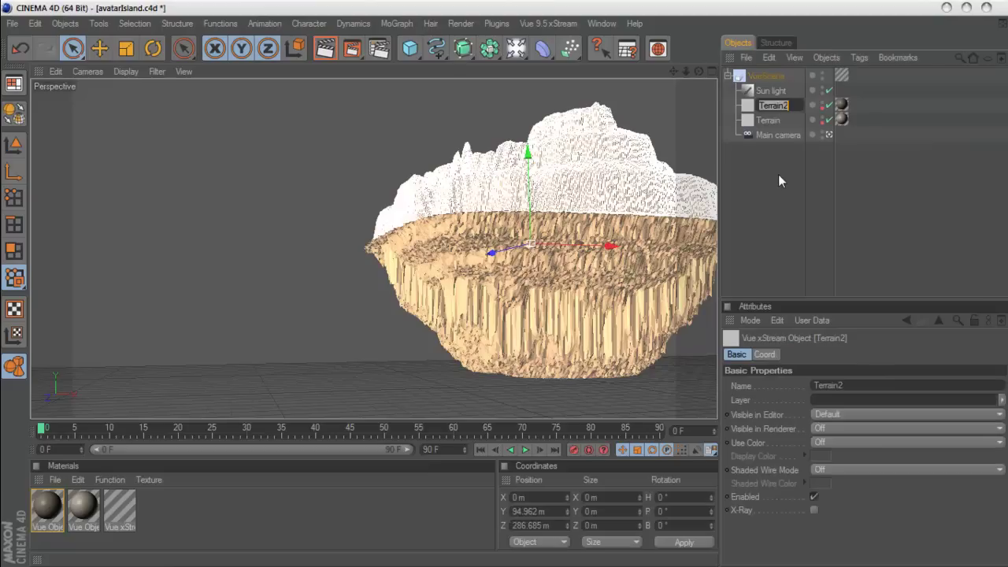
{"action": "type", "text": "Island1-Top"}
{"action": "key", "text": "Return"}
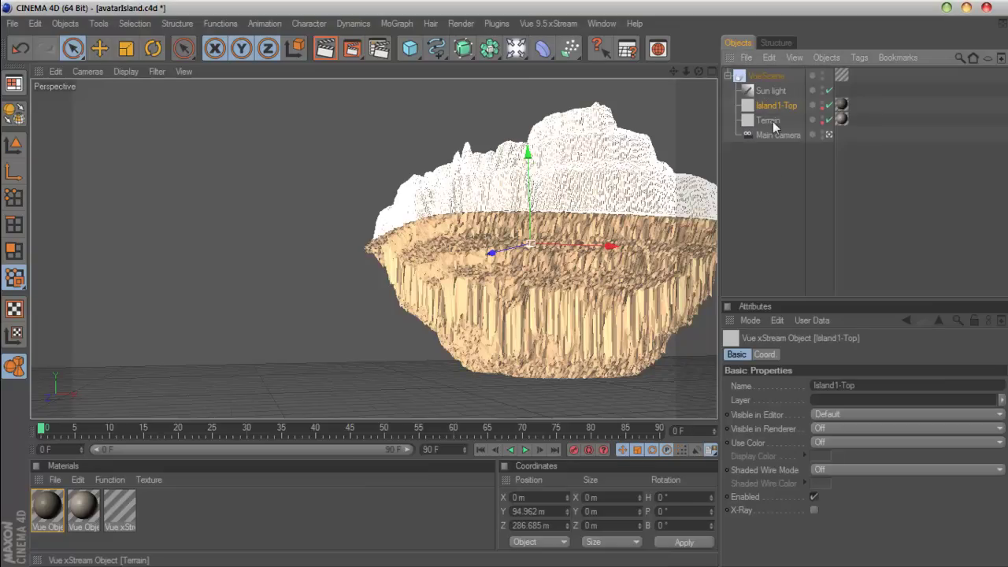
{"action": "double_click", "coordinate": [772, 120]}
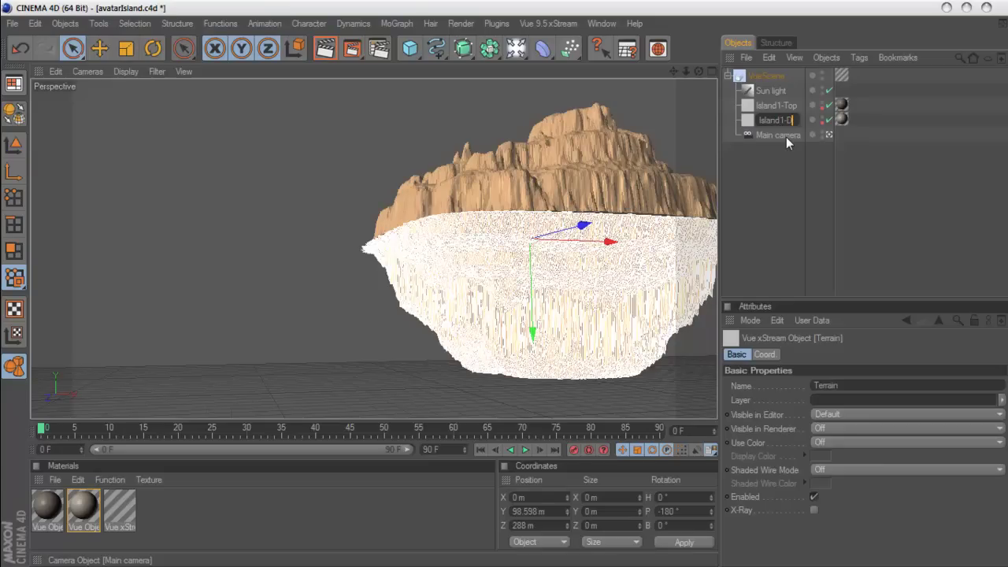
{"action": "type", "text": "own"}
{"action": "key", "text": "Return"}
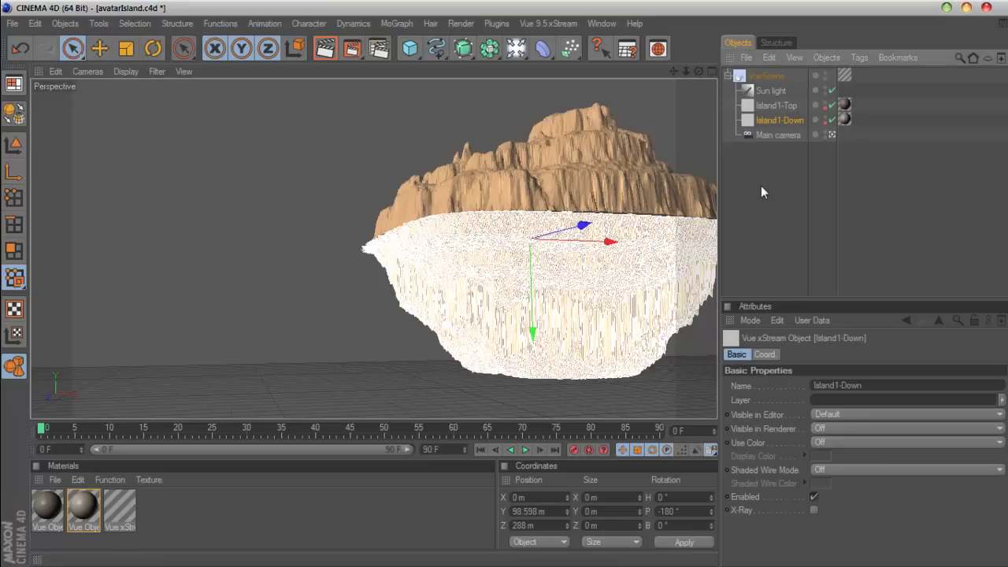
{"action": "left_click", "coordinate": [759, 185]}
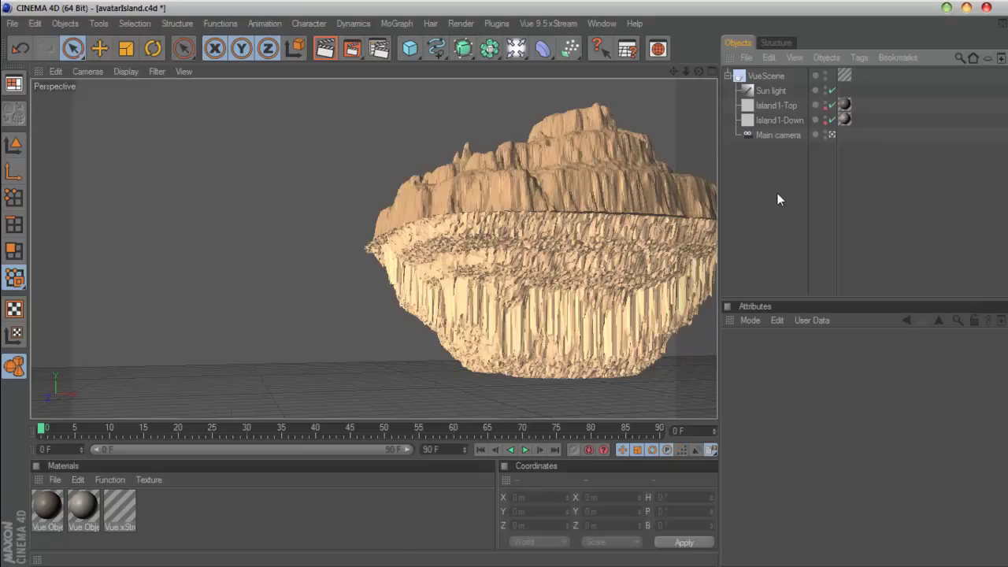
Add a Standard Heightfield Terrain through Vue xStream and frame it in the enlarged Top view
{"action": "left_click", "coordinate": [548, 23]}
{"action": "mouse_move", "coordinate": [546, 72]}
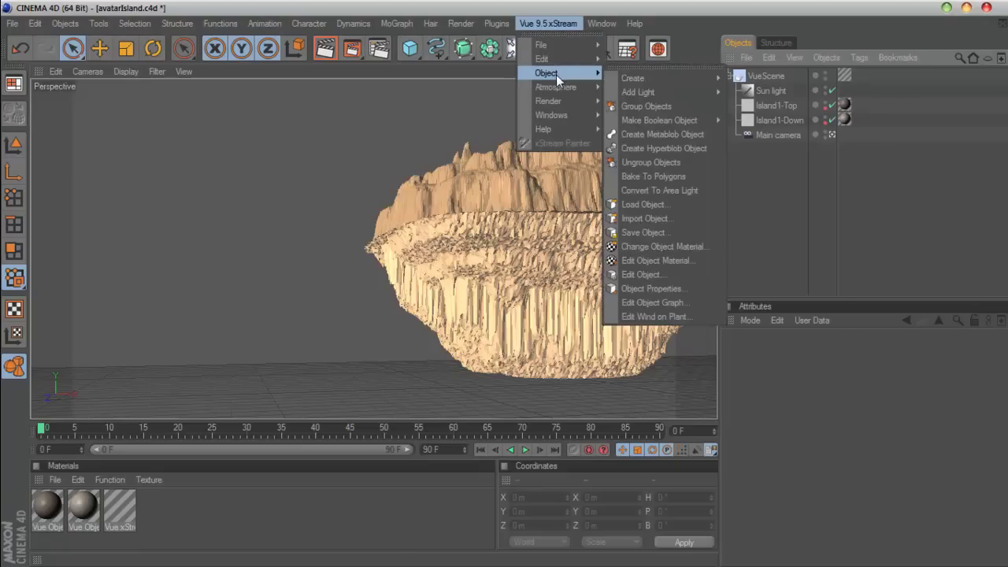
{"action": "mouse_move", "coordinate": [773, 224]}
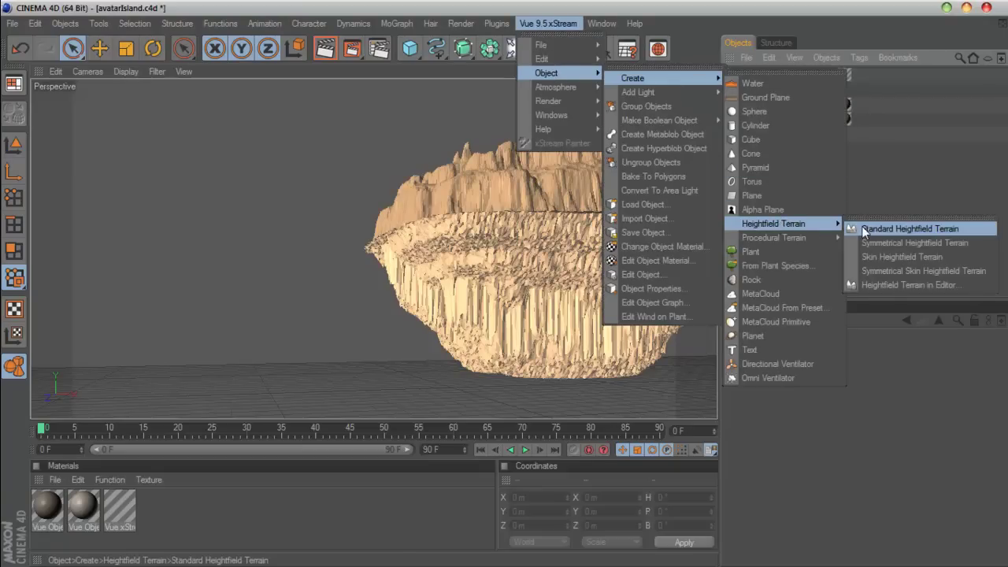
{"action": "left_click", "coordinate": [871, 229]}
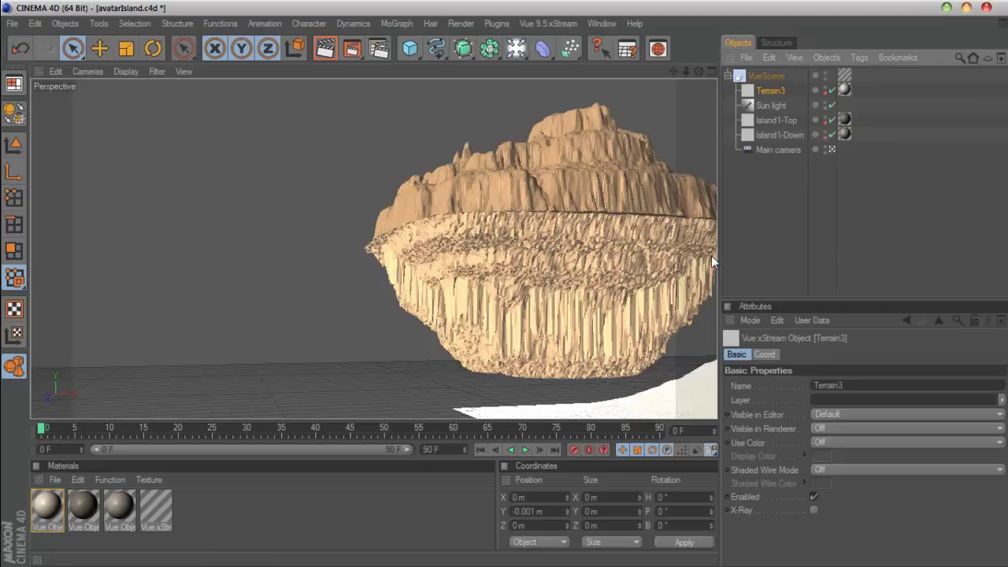
{"action": "left_click", "coordinate": [711, 69]}
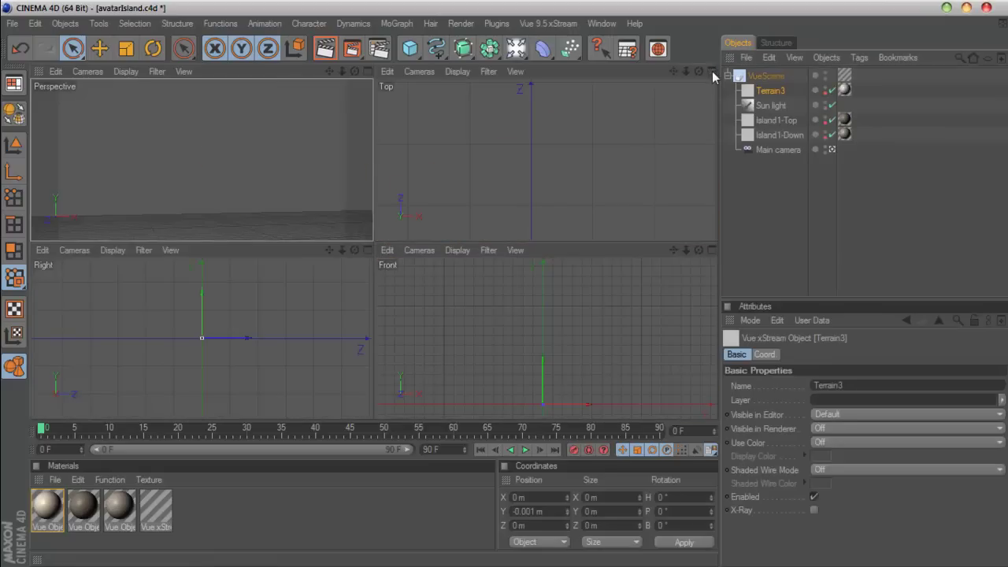
{"action": "left_click", "coordinate": [712, 71]}
{"action": "scroll", "coordinate": [627, 158], "scroll_direction": "down", "scroll_amount": 2}
{"action": "scroll", "coordinate": [628, 158], "scroll_direction": "down", "scroll_amount": 2}
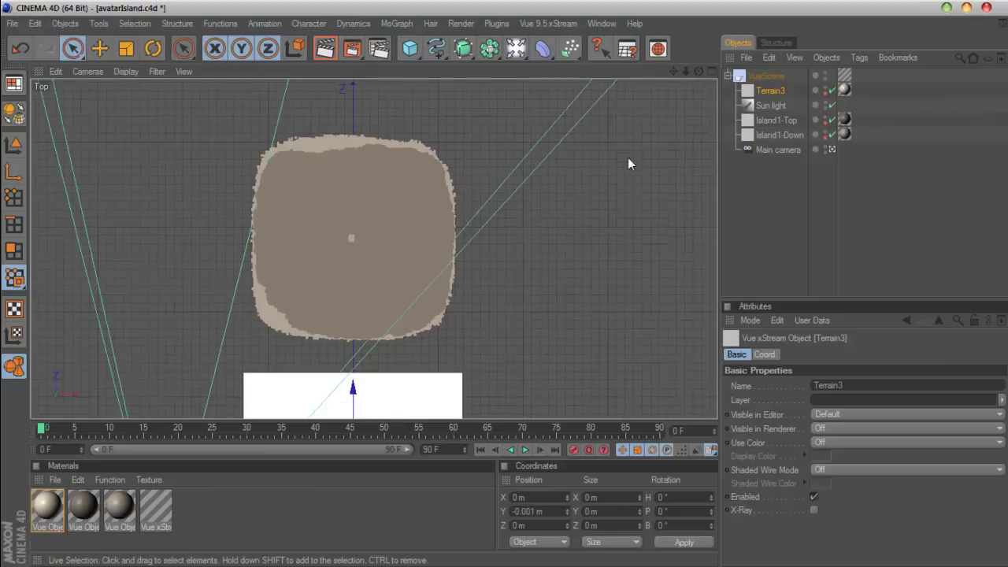
{"action": "left_click_drag", "start_coordinate": [672, 72], "coordinate": [552, 172]}
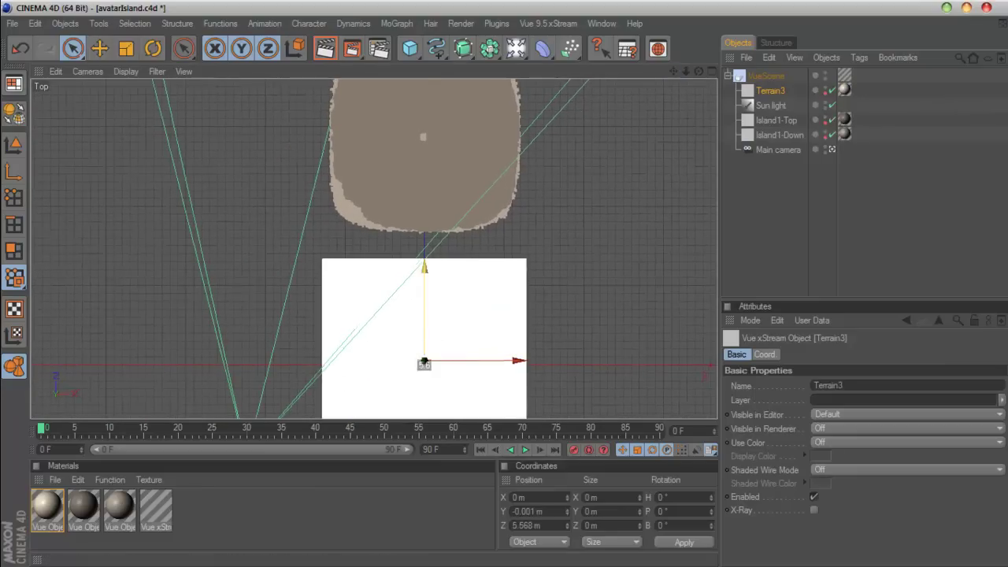
Move Terrain3 along Z and left along X, then raise it along Y
{"action": "left_click_drag", "start_coordinate": [424, 315], "coordinate": [424, 108]}
{"action": "left_click_drag", "start_coordinate": [673, 72], "coordinate": [523, 227]}
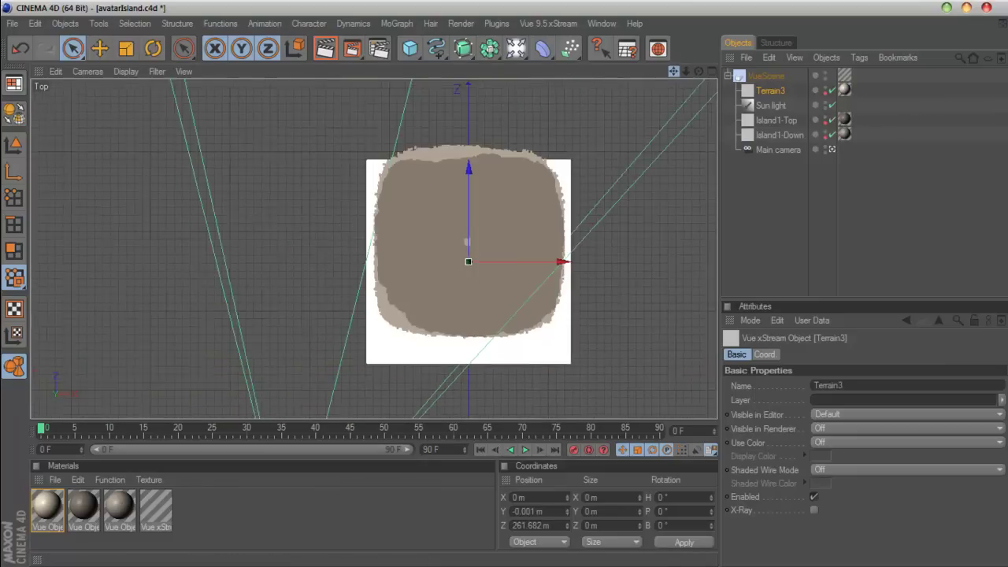
{"action": "left_click_drag", "start_coordinate": [481, 269], "coordinate": [481, 85]}
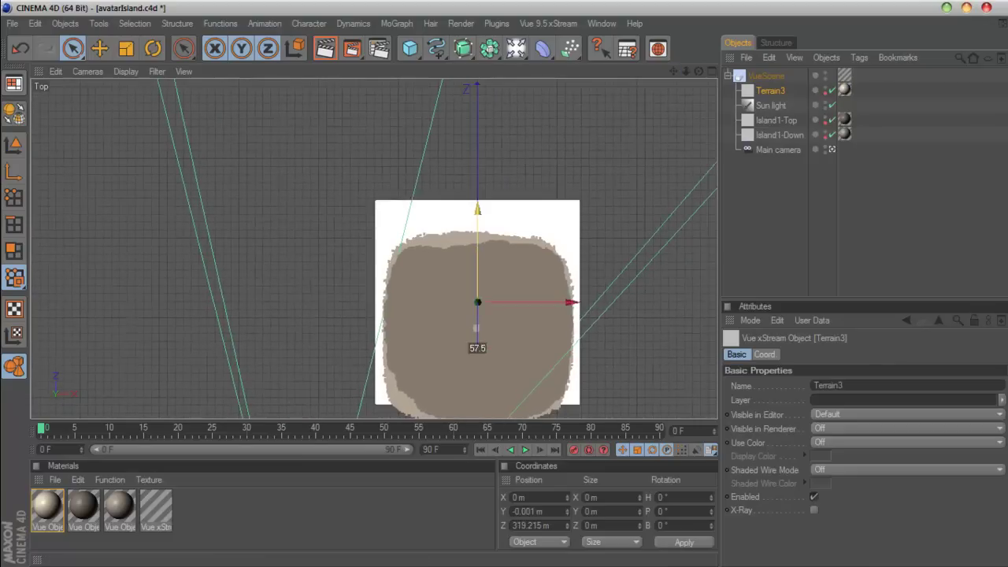
{"action": "left_click_drag", "start_coordinate": [570, 163], "coordinate": [373, 163]}
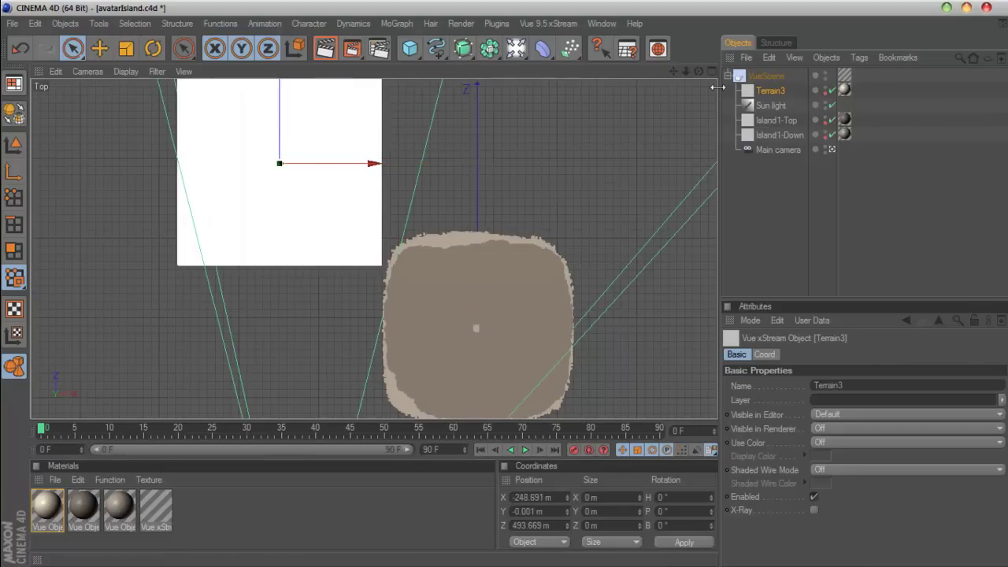
{"action": "middle_click", "coordinate": [380, 123]}
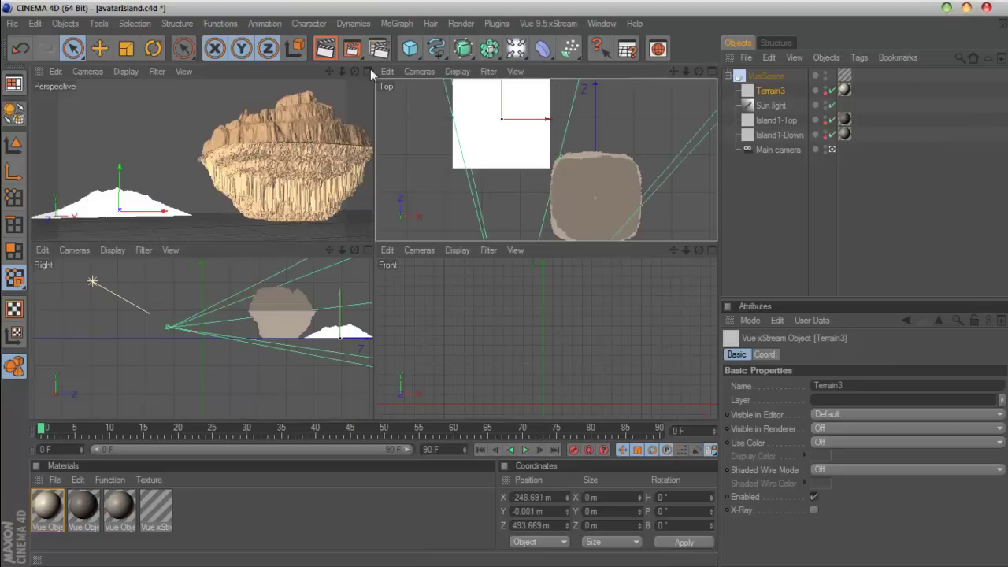
{"action": "left_click", "coordinate": [369, 70]}
{"action": "mouse_move", "coordinate": [202, 294]}
{"action": "left_mouse_down"}
{"action": "mouse_move", "coordinate": [251, 317]}
{"action": "mouse_move", "coordinate": [330, 324]}
{"action": "left_mouse_up"}
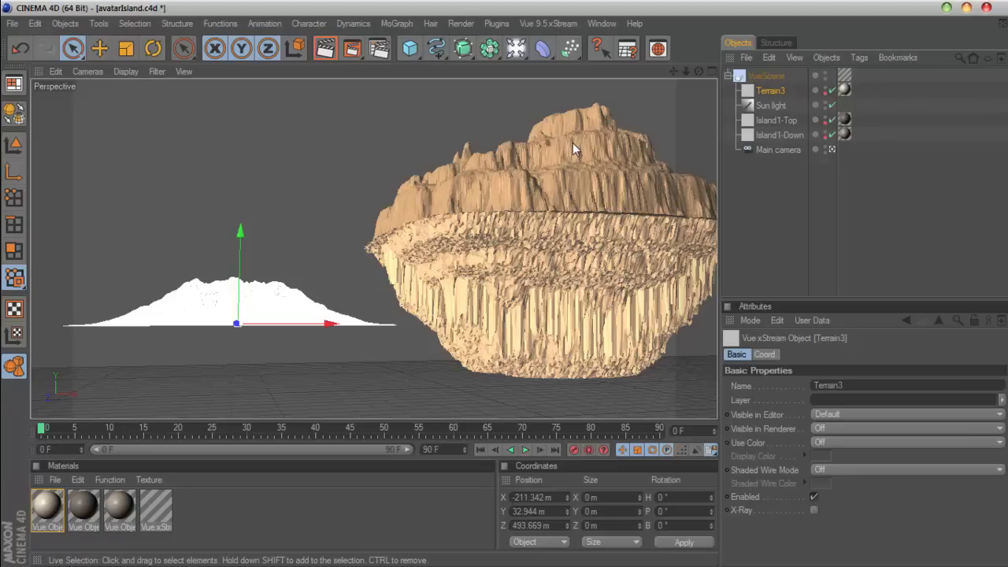
Open Terrain3 in the Terrain Editor and double its resolution twice to 1024x1024
{"action": "left_click", "coordinate": [551, 23]}
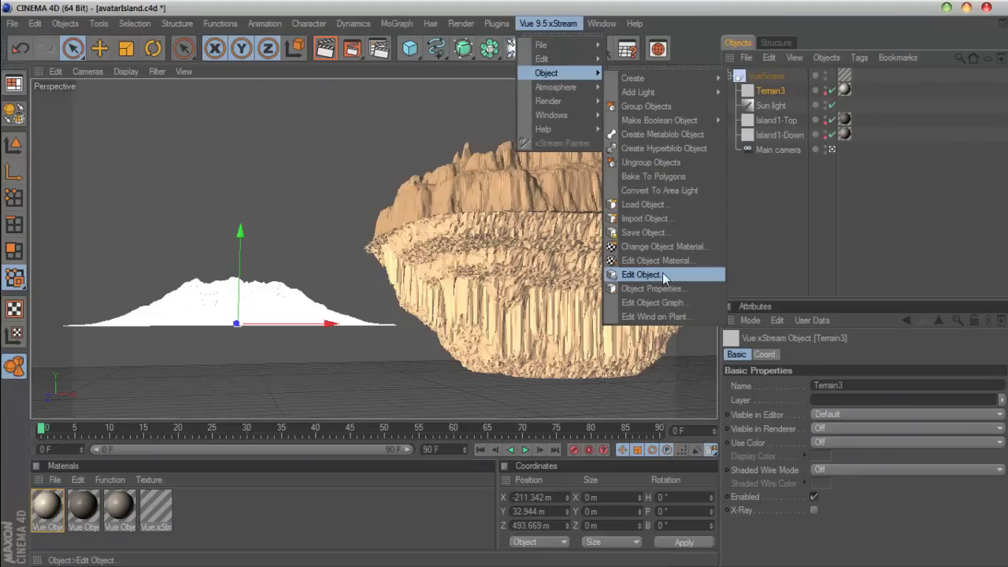
{"action": "mouse_move", "coordinate": [546, 72]}
{"action": "left_click", "coordinate": [662, 272]}
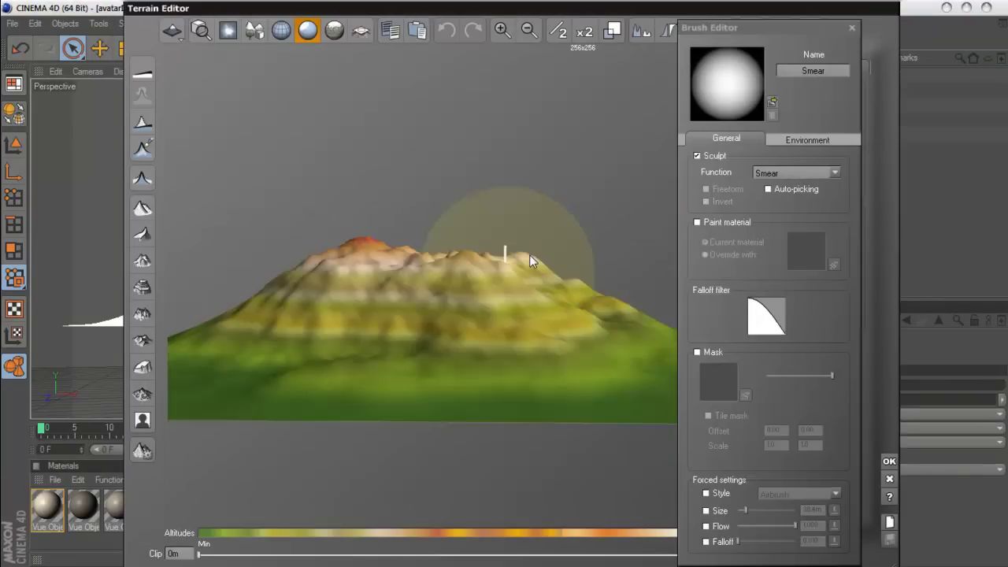
{"action": "mouse_move", "coordinate": [524, 274]}
{"action": "right_mouse_down"}
{"action": "mouse_move", "coordinate": [439, 290]}
{"action": "mouse_move", "coordinate": [368, 278]}
{"action": "mouse_move", "coordinate": [513, 292]}
{"action": "mouse_move", "coordinate": [417, 361]}
{"action": "mouse_move", "coordinate": [544, 384]}
{"action": "mouse_move", "coordinate": [544, 406]}
{"action": "mouse_move", "coordinate": [526, 294]}
{"action": "mouse_move", "coordinate": [571, 278]}
{"action": "mouse_move", "coordinate": [571, 297]}
{"action": "right_mouse_up"}
{"action": "mouse_move", "coordinate": [488, 333]}
{"action": "right_mouse_down"}
{"action": "mouse_move", "coordinate": [477, 384]}
{"action": "mouse_move", "coordinate": [468, 381]}
{"action": "right_mouse_up"}
{"action": "left_click", "coordinate": [584, 32]}
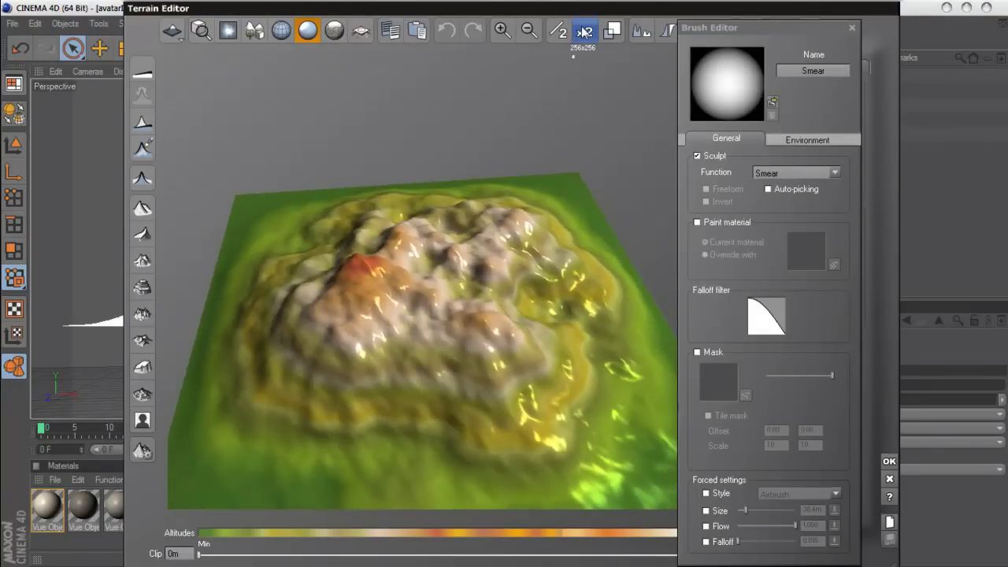
{"action": "left_click", "coordinate": [584, 32]}
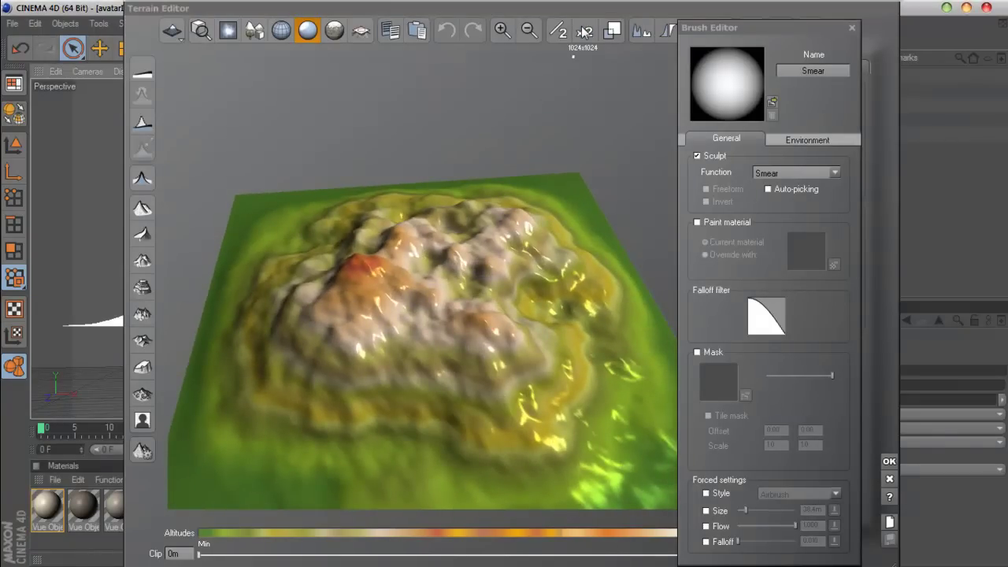
Try the terrace effect, undo it, and close the brush settings
{"action": "left_click", "coordinate": [143, 289]}
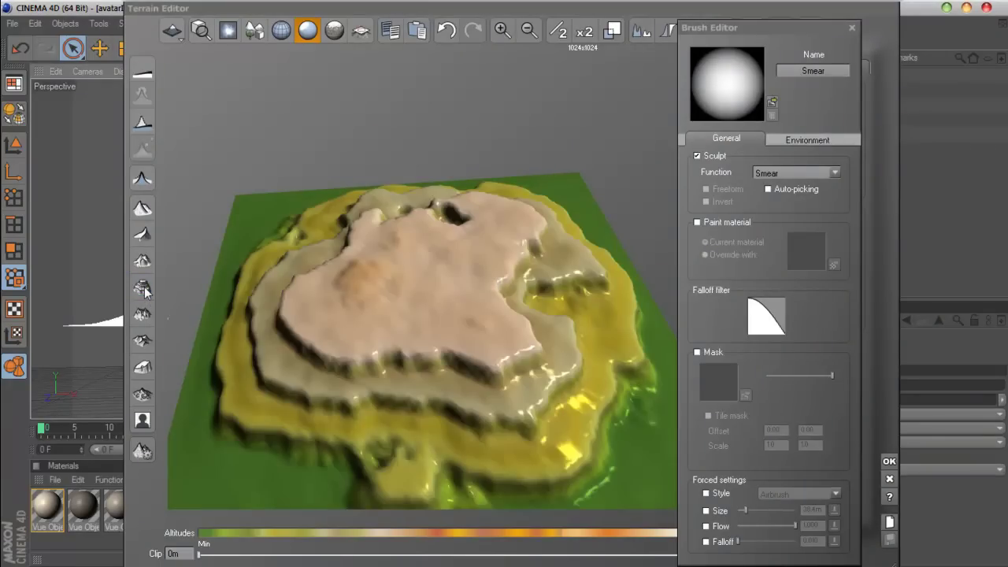
{"action": "right_click_drag", "start_coordinate": [516, 351], "coordinate": [439, 146]}
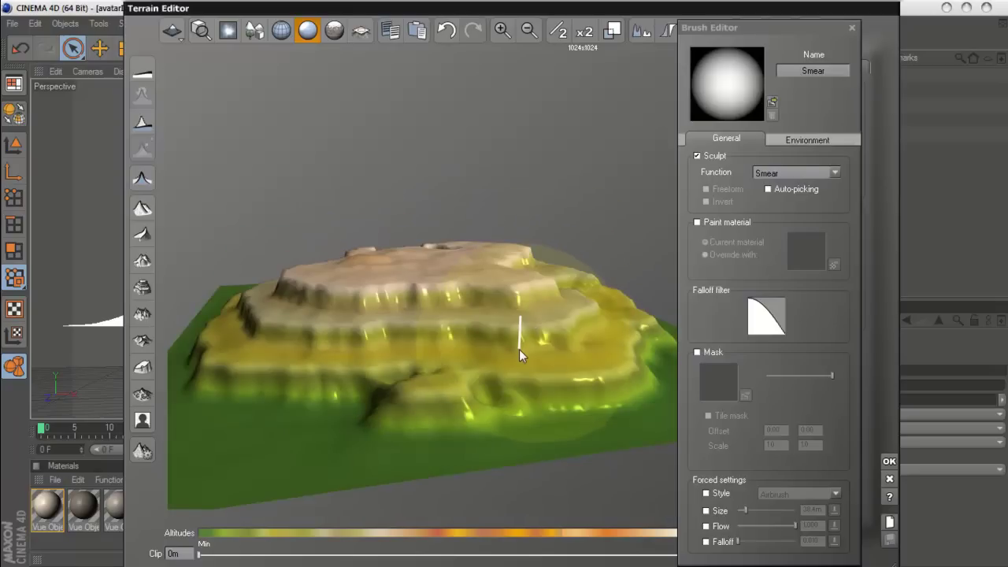
{"action": "left_click", "coordinate": [447, 30]}
{"action": "mouse_move", "coordinate": [467, 322]}
{"action": "right_mouse_down"}
{"action": "mouse_move", "coordinate": [511, 377]}
{"action": "mouse_move", "coordinate": [513, 410]}
{"action": "right_mouse_up"}
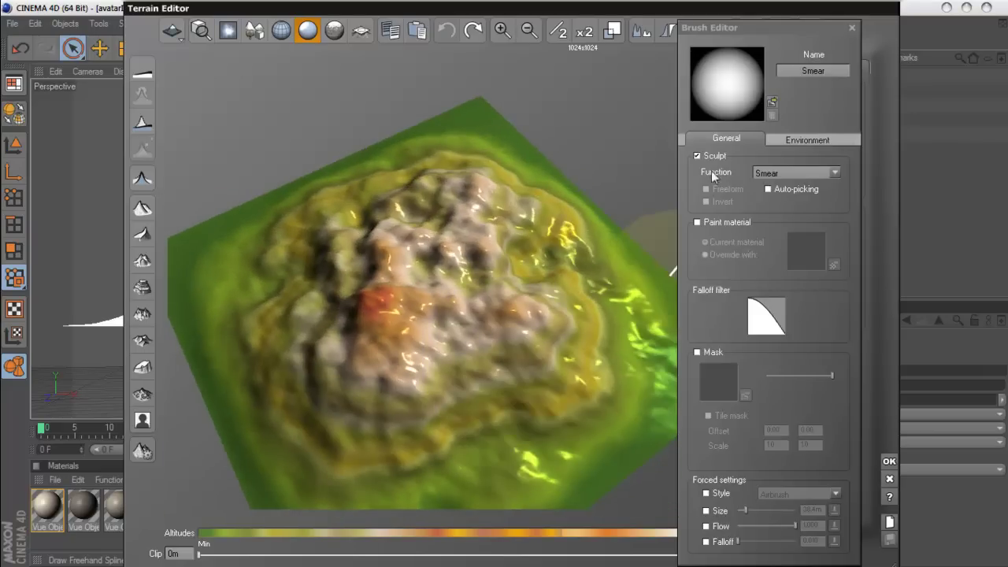
{"action": "left_click", "coordinate": [852, 30]}
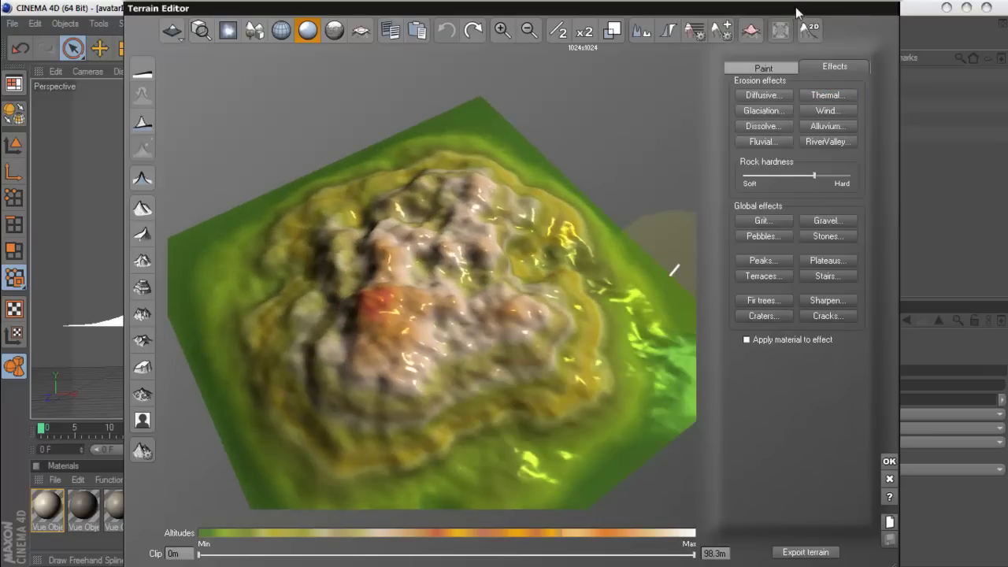
Sculpt up the summit with the Raise brush, lowering its falloff to 0.677
{"action": "left_click", "coordinate": [764, 68]}
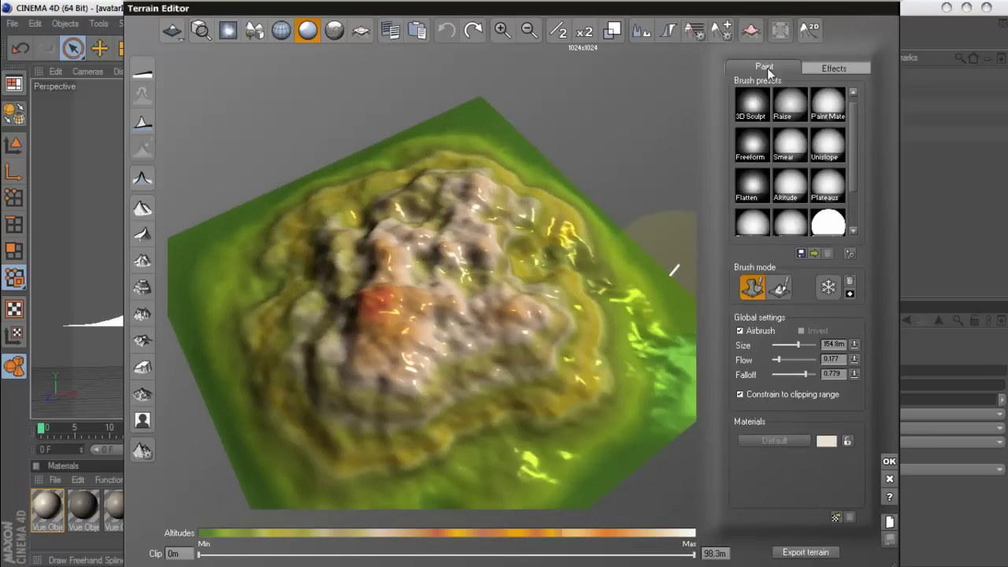
{"action": "left_click", "coordinate": [790, 107]}
{"action": "mouse_move", "coordinate": [493, 365]}
{"action": "left_mouse_down"}
{"action": "mouse_move", "coordinate": [352, 260]}
{"action": "mouse_move", "coordinate": [441, 214]}
{"action": "mouse_move", "coordinate": [427, 195]}
{"action": "mouse_move", "coordinate": [352, 207]}
{"action": "mouse_move", "coordinate": [321, 260]}
{"action": "mouse_move", "coordinate": [450, 281]}
{"action": "mouse_move", "coordinate": [446, 250]}
{"action": "mouse_move", "coordinate": [546, 261]}
{"action": "mouse_move", "coordinate": [475, 276]}
{"action": "left_mouse_up"}
{"action": "right_click_drag", "start_coordinate": [475, 277], "coordinate": [503, 225]}
{"action": "mouse_move", "coordinate": [502, 230]}
{"action": "left_mouse_down"}
{"action": "mouse_move", "coordinate": [462, 292]}
{"action": "mouse_move", "coordinate": [495, 270]}
{"action": "mouse_move", "coordinate": [444, 236]}
{"action": "mouse_move", "coordinate": [438, 246]}
{"action": "left_mouse_up"}
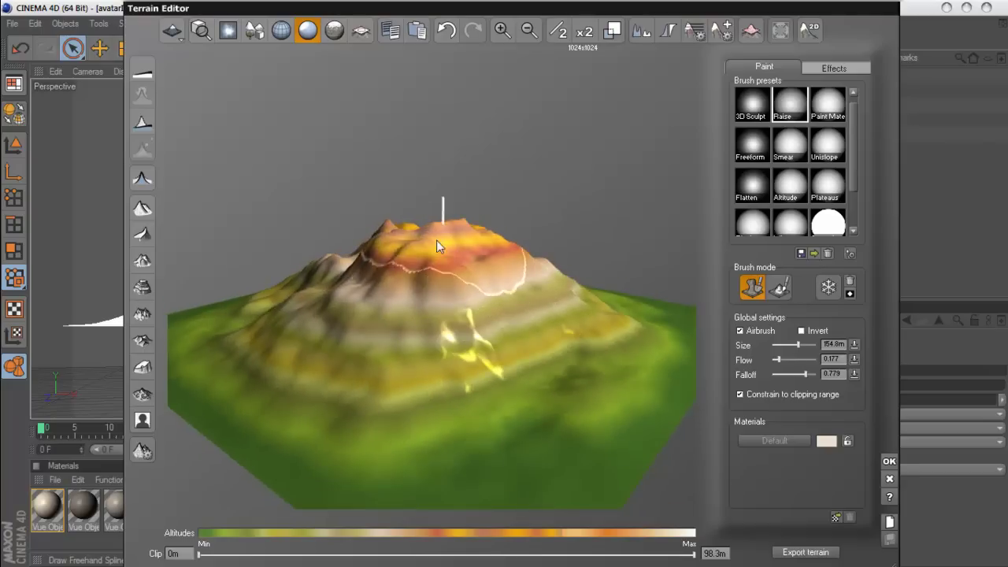
{"action": "right_click_drag", "start_coordinate": [438, 245], "coordinate": [423, 270]}
{"action": "mouse_move", "coordinate": [423, 270]}
{"action": "left_mouse_down"}
{"action": "mouse_move", "coordinate": [445, 199]}
{"action": "mouse_move", "coordinate": [378, 189]}
{"action": "mouse_move", "coordinate": [296, 229]}
{"action": "left_mouse_up"}
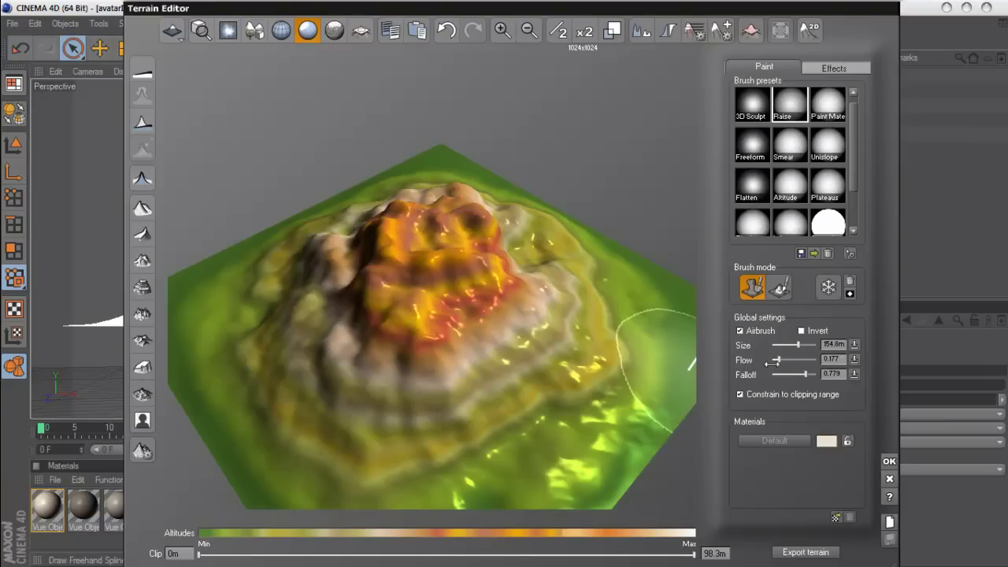
{"action": "left_click_drag", "start_coordinate": [803, 373], "coordinate": [801, 373]}
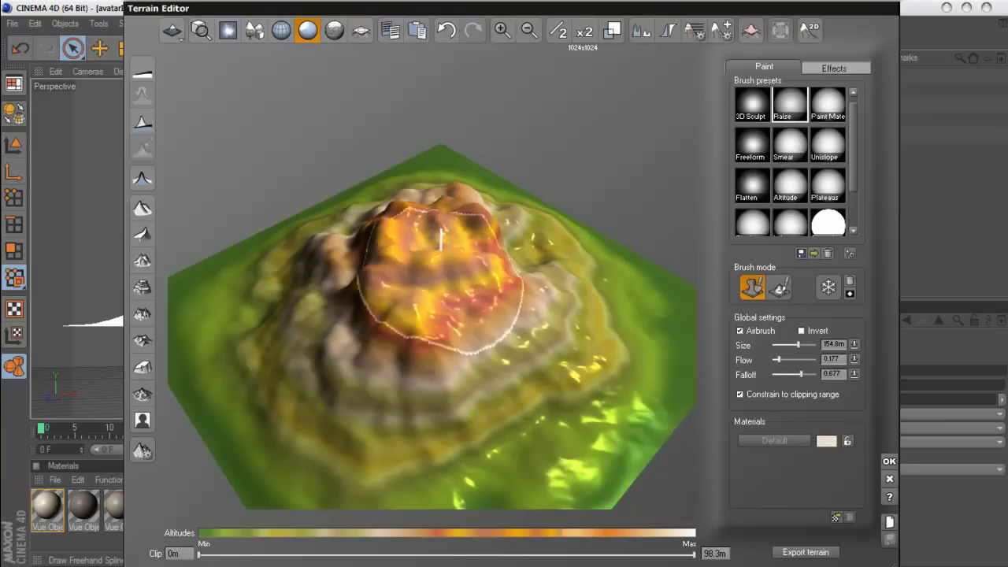
{"action": "left_click_drag", "start_coordinate": [441, 237], "coordinate": [502, 228]}
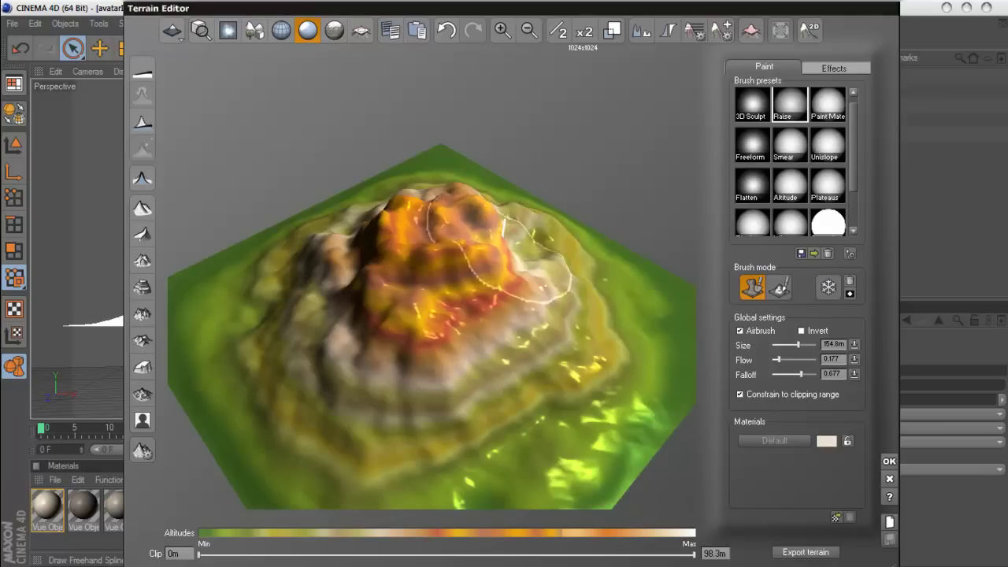
{"action": "left_click_drag", "start_coordinate": [502, 236], "coordinate": [550, 297]}
{"action": "right_click_drag", "start_coordinate": [551, 297], "coordinate": [531, 243]}
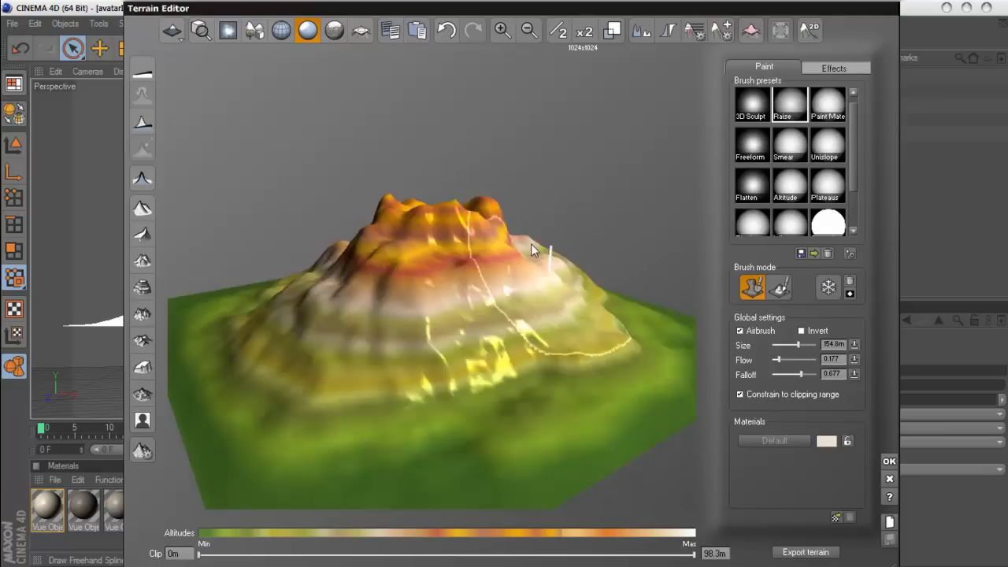
{"action": "right_click_drag", "start_coordinate": [361, 253], "coordinate": [554, 319]}
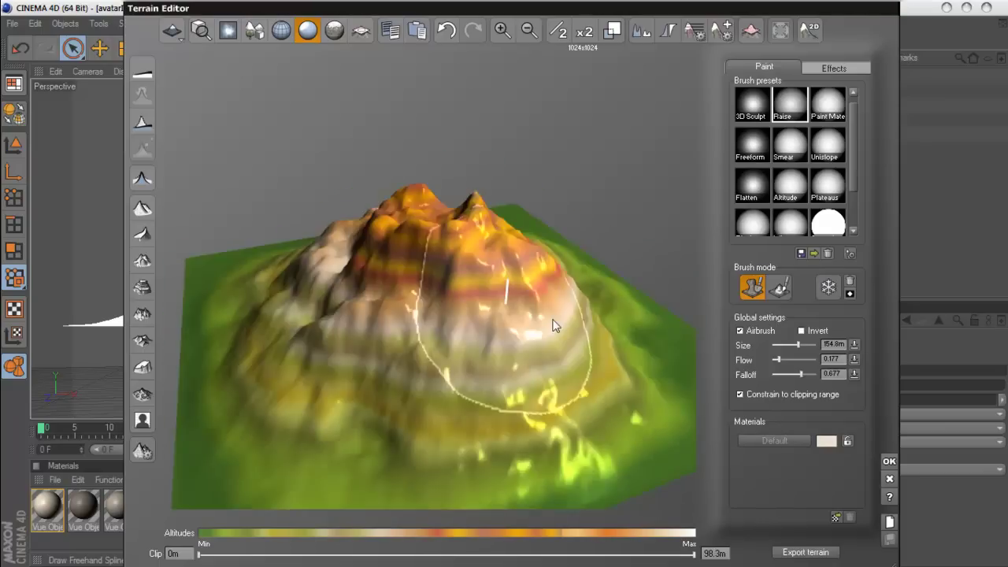
{"action": "mouse_move", "coordinate": [485, 305]}
{"action": "left_mouse_down"}
{"action": "mouse_move", "coordinate": [386, 295]}
{"action": "mouse_move", "coordinate": [371, 311]}
{"action": "left_mouse_up"}
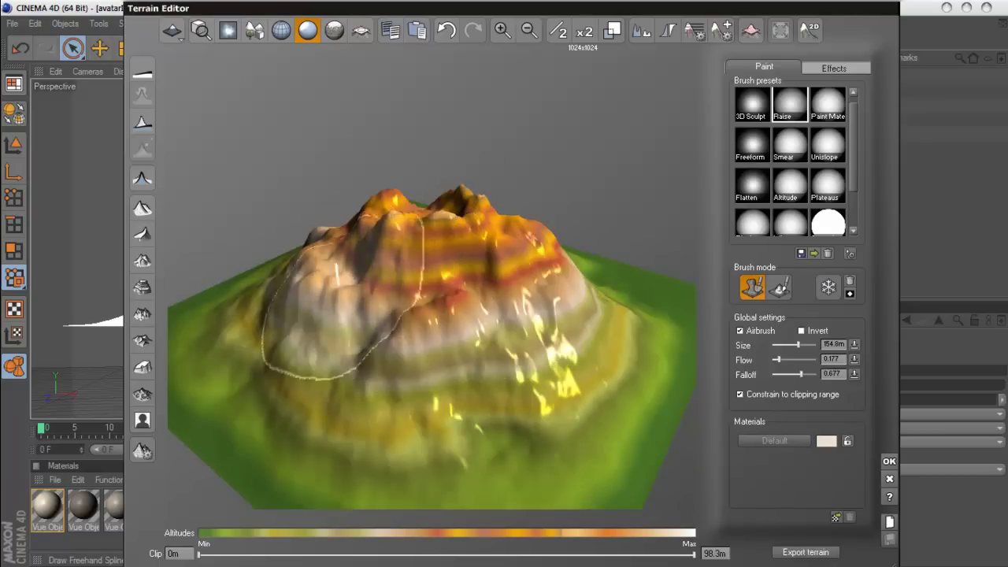
{"action": "right_click_drag", "start_coordinate": [346, 315], "coordinate": [685, 337]}
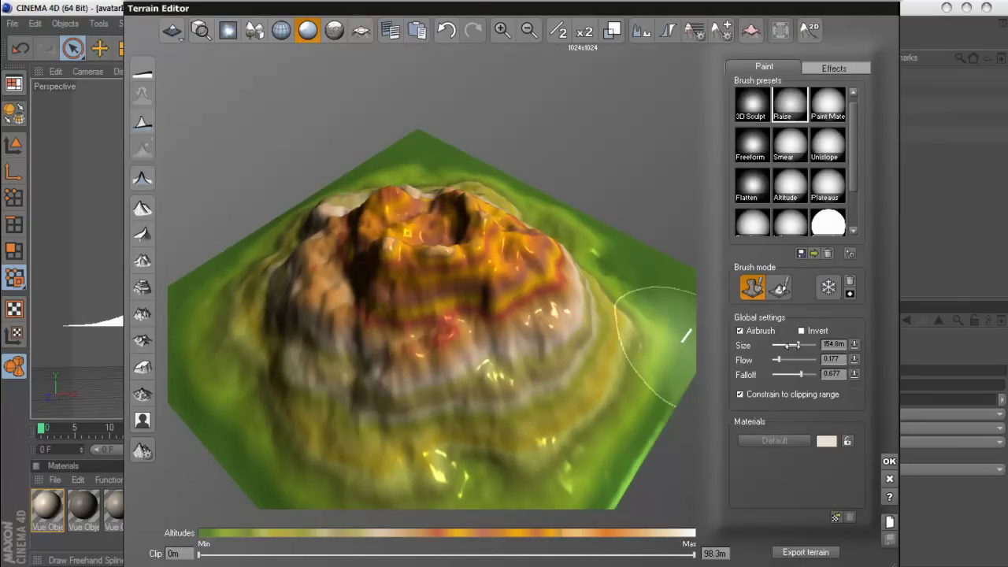
Reduce the brush size to 85.3m and carve ridges and grooves across the mountain's flanks
{"action": "scroll", "coordinate": [669, 337], "scroll_direction": "down", "scroll_amount": 3}
{"action": "scroll", "coordinate": [675, 337], "scroll_direction": "down", "scroll_amount": 2}
{"action": "mouse_move", "coordinate": [512, 327]}
{"action": "right_mouse_down"}
{"action": "mouse_move", "coordinate": [478, 340]}
{"action": "mouse_move", "coordinate": [456, 283]}
{"action": "right_mouse_up"}
{"action": "mouse_move", "coordinate": [457, 288]}
{"action": "left_mouse_down"}
{"action": "mouse_move", "coordinate": [390, 232]}
{"action": "mouse_move", "coordinate": [389, 263]}
{"action": "left_mouse_up"}
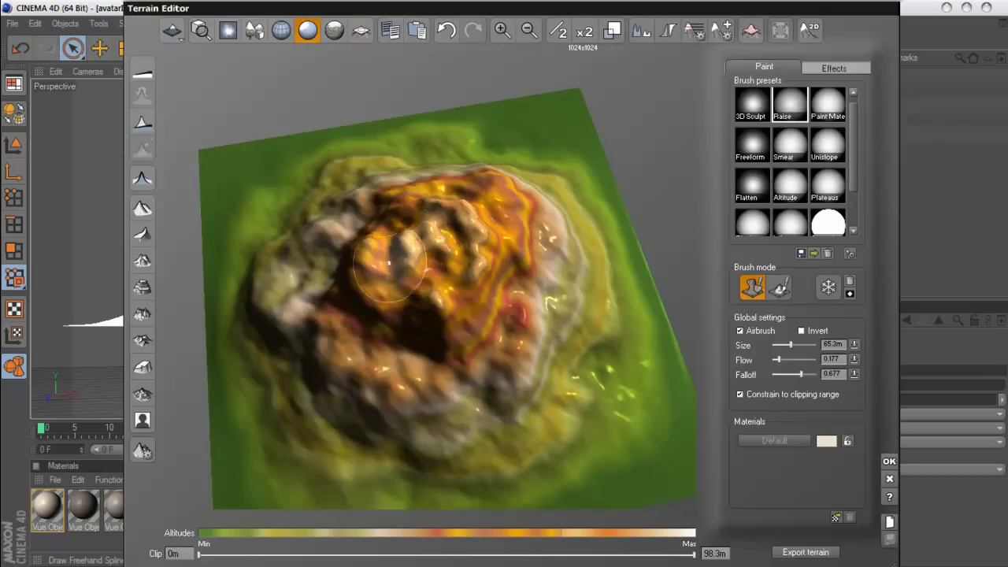
{"action": "right_click_drag", "start_coordinate": [411, 300], "coordinate": [537, 166]}
{"action": "mouse_move", "coordinate": [415, 242]}
{"action": "left_mouse_down"}
{"action": "mouse_move", "coordinate": [377, 257]}
{"action": "mouse_move", "coordinate": [463, 236]}
{"action": "left_mouse_up"}
{"action": "mouse_move", "coordinate": [463, 236]}
{"action": "right_mouse_down"}
{"action": "mouse_move", "coordinate": [471, 314]}
{"action": "mouse_move", "coordinate": [435, 344]}
{"action": "right_mouse_up"}
{"action": "mouse_move", "coordinate": [510, 285]}
{"action": "left_mouse_down"}
{"action": "mouse_move", "coordinate": [524, 260]}
{"action": "mouse_move", "coordinate": [519, 224]}
{"action": "mouse_move", "coordinate": [448, 204]}
{"action": "mouse_move", "coordinate": [370, 232]}
{"action": "mouse_move", "coordinate": [351, 275]}
{"action": "mouse_move", "coordinate": [354, 330]}
{"action": "left_mouse_up"}
{"action": "right_click_drag", "start_coordinate": [354, 331], "coordinate": [445, 280]}
{"action": "right_click_drag", "start_coordinate": [514, 222], "coordinate": [599, 224]}
{"action": "mouse_move", "coordinate": [600, 225]}
{"action": "left_mouse_down"}
{"action": "mouse_move", "coordinate": [472, 279]}
{"action": "mouse_move", "coordinate": [492, 292]}
{"action": "mouse_move", "coordinate": [501, 353]}
{"action": "left_mouse_up"}
{"action": "mouse_move", "coordinate": [501, 353]}
{"action": "right_mouse_down"}
{"action": "mouse_move", "coordinate": [463, 365]}
{"action": "mouse_move", "coordinate": [365, 299]}
{"action": "right_mouse_up"}
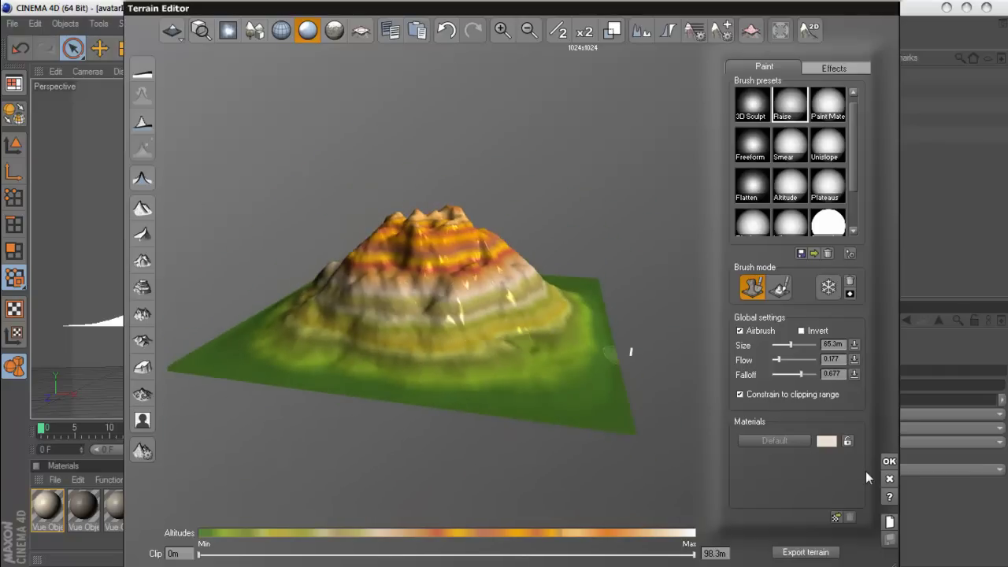
Close the Terrain Editor and scale Terrain3 wider and about 2.9 times taller
{"action": "left_click", "coordinate": [888, 479]}
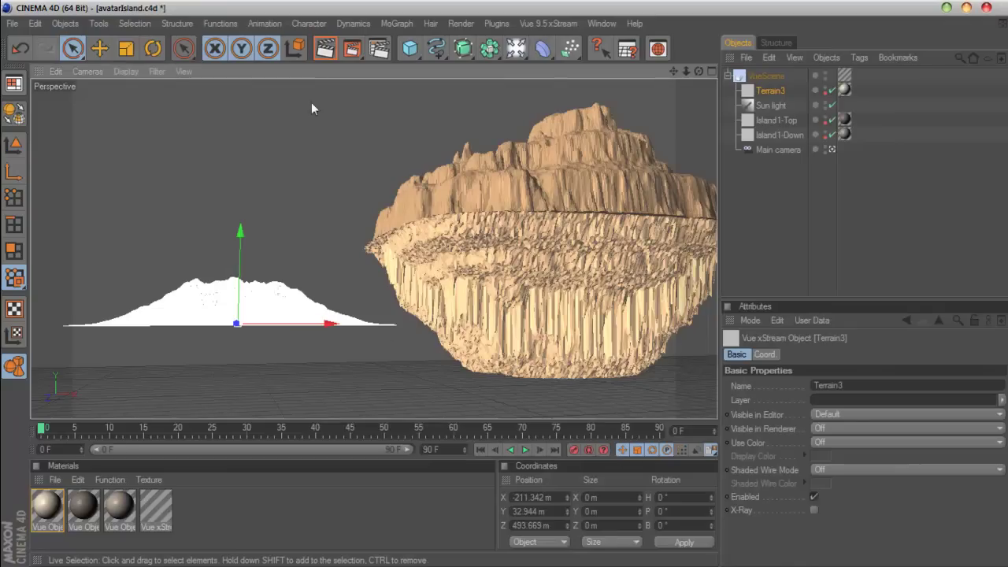
{"action": "left_click", "coordinate": [126, 48]}
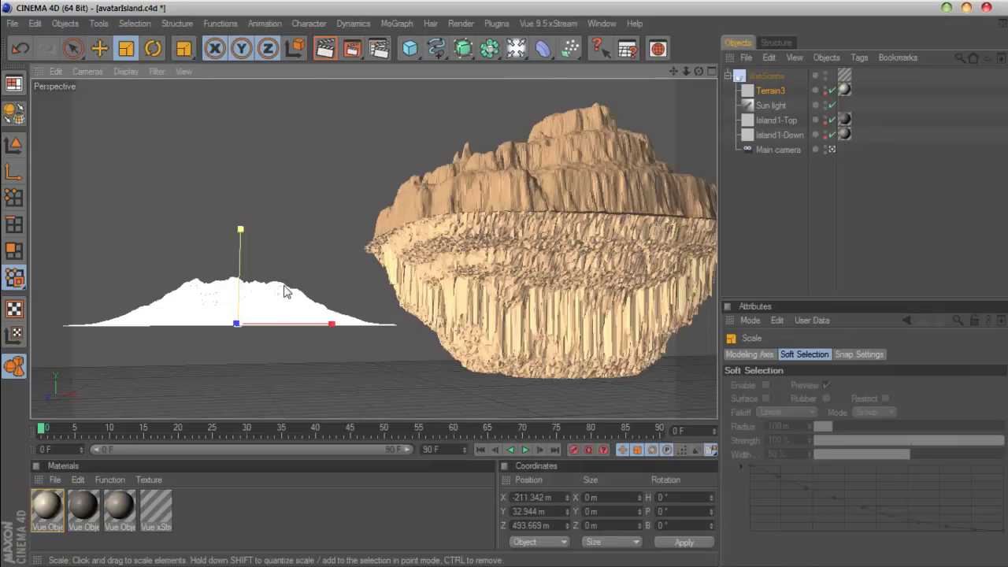
{"action": "left_click_drag", "start_coordinate": [242, 325], "coordinate": [241, 324]}
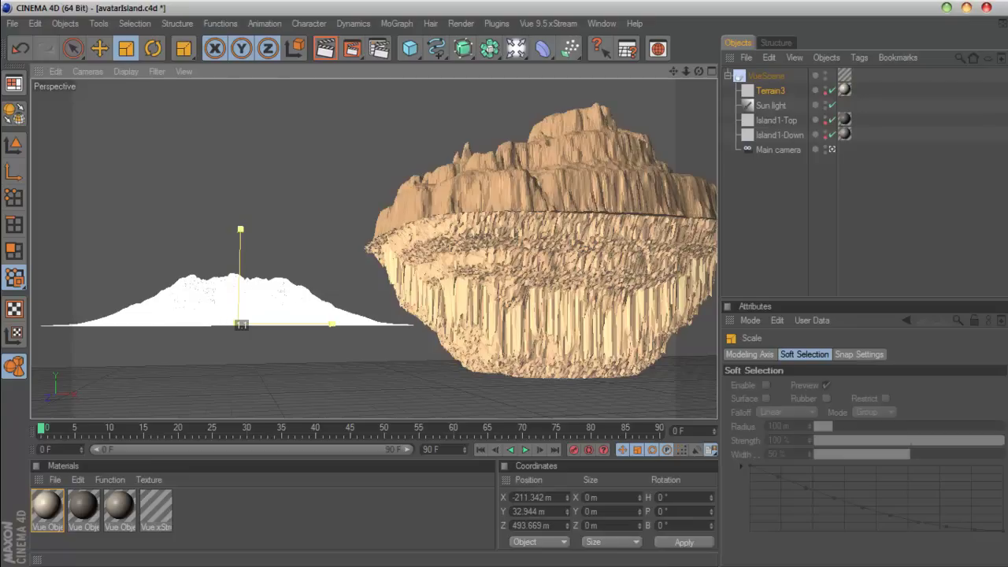
{"action": "left_click_drag", "start_coordinate": [240, 270], "coordinate": [241, 265]}
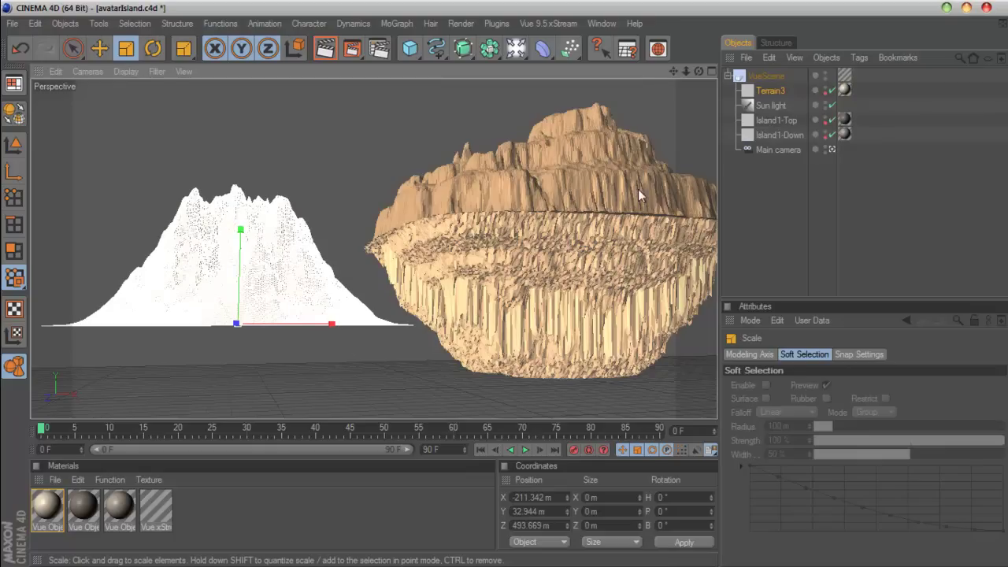
Check the scene through the Main camera, then begin renaming Terrain3 to island2Down
{"action": "left_click", "coordinate": [832, 149]}
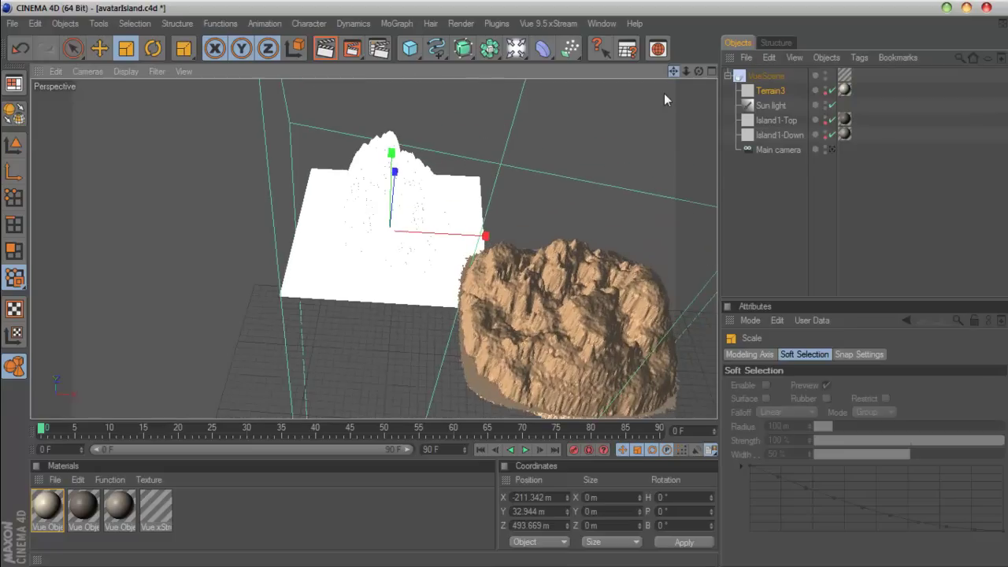
{"action": "left_click", "coordinate": [752, 210]}
{"action": "mouse_move", "coordinate": [697, 71]}
{"action": "left_mouse_down"}
{"action": "mouse_move", "coordinate": [708, 72]}
{"action": "mouse_move", "coordinate": [702, 102]}
{"action": "left_mouse_up"}
{"action": "left_click", "coordinate": [776, 135]}
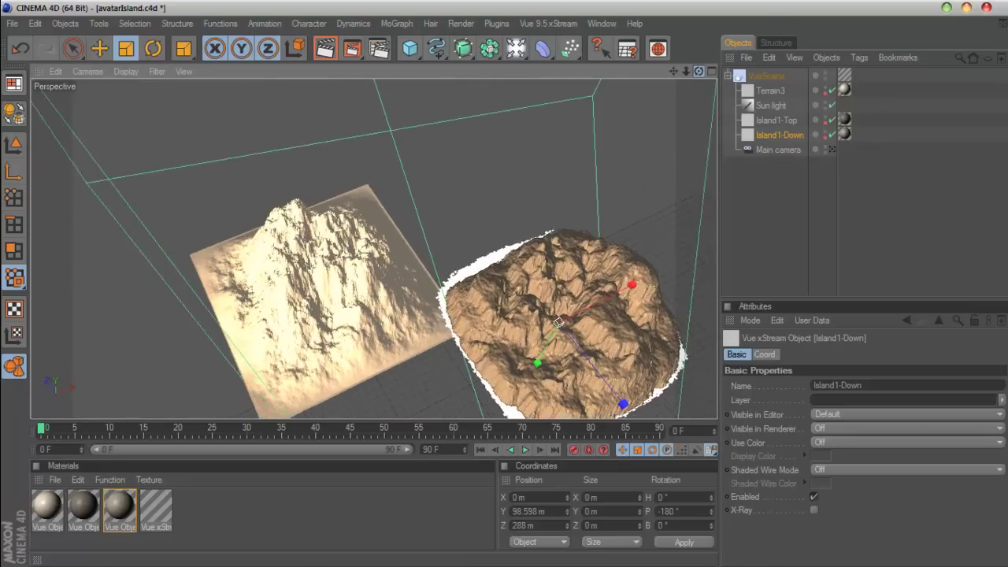
{"action": "left_click", "coordinate": [830, 149]}
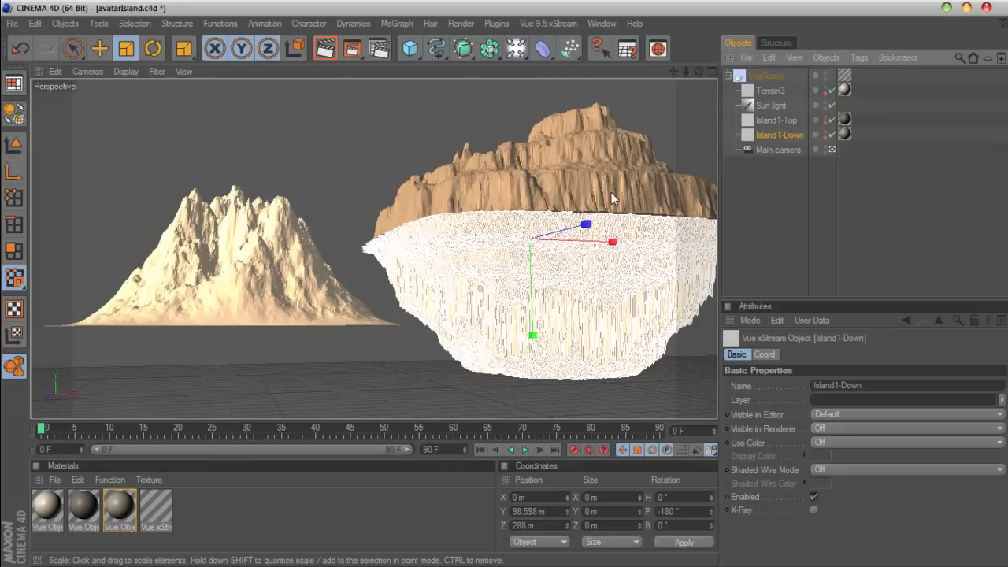
{"action": "left_click", "coordinate": [235, 233]}
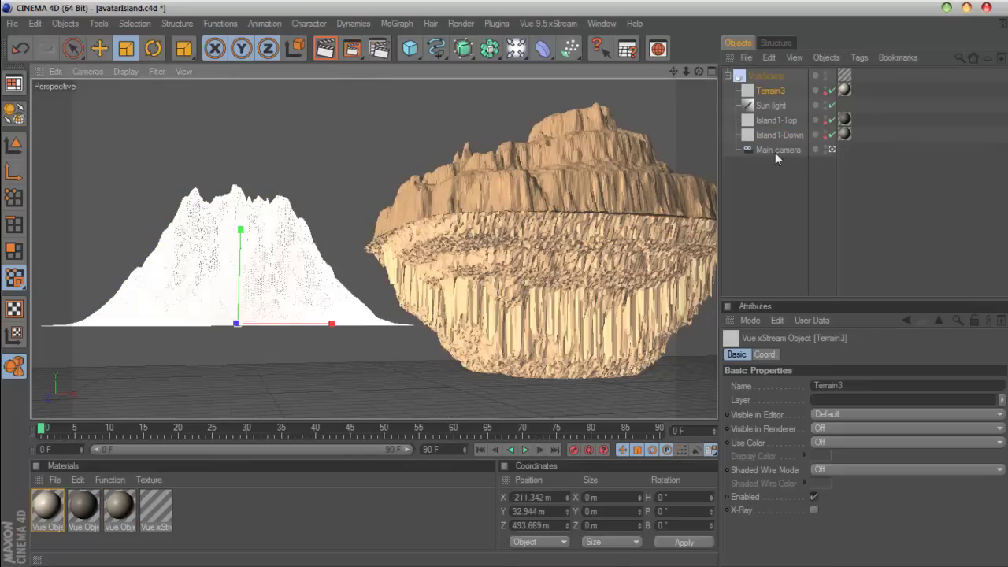
{"action": "double_click", "coordinate": [777, 92]}
{"action": "type", "text": "island"}
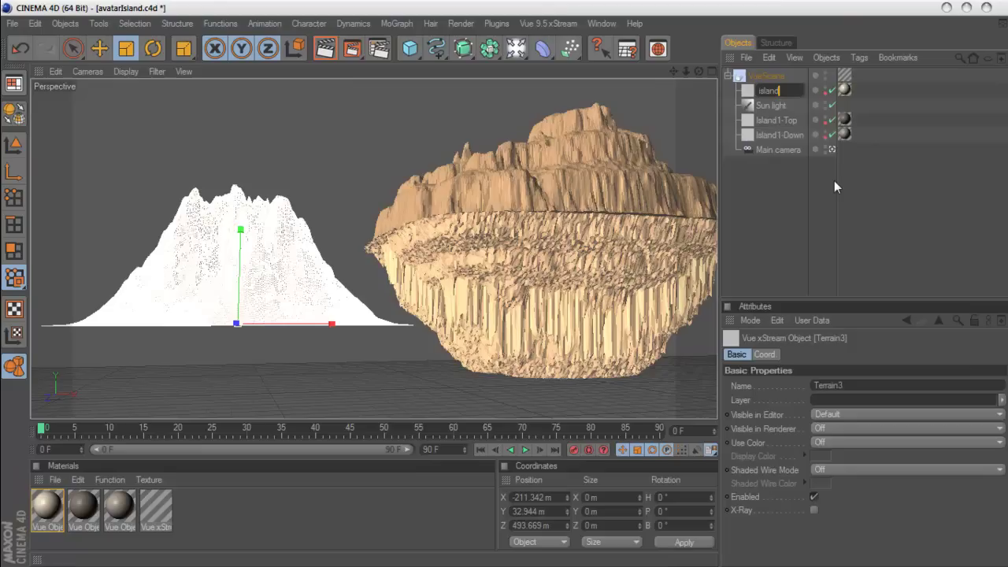
{"action": "type", "text": "2"}
{"action": "type", "text": "Down"}
Commit the island2Down name and reopen the terrain in the Terrain Editor
{"action": "key", "text": "Return"}
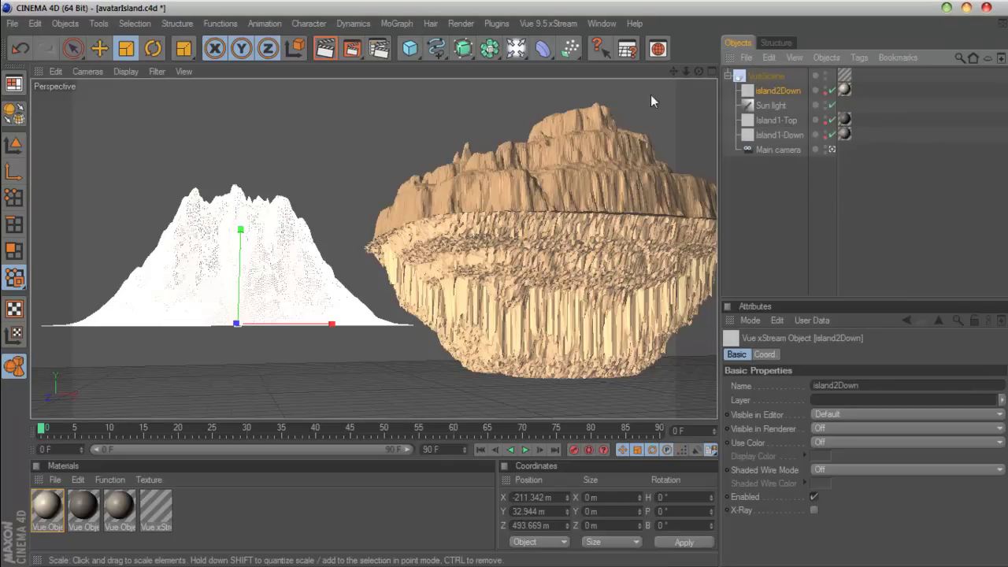
{"action": "left_click", "coordinate": [548, 23]}
{"action": "mouse_move", "coordinate": [546, 73]}
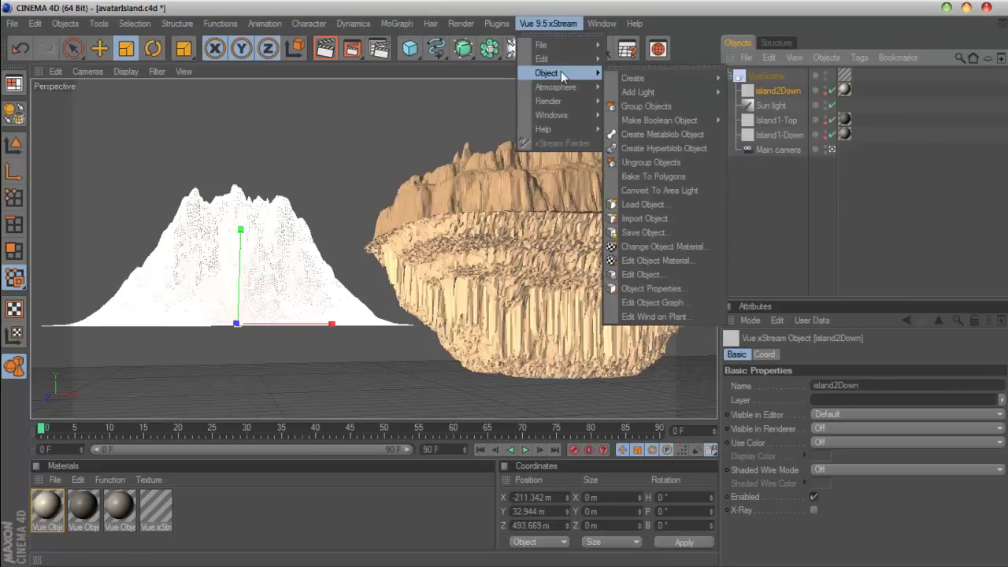
{"action": "left_click", "coordinate": [657, 272]}
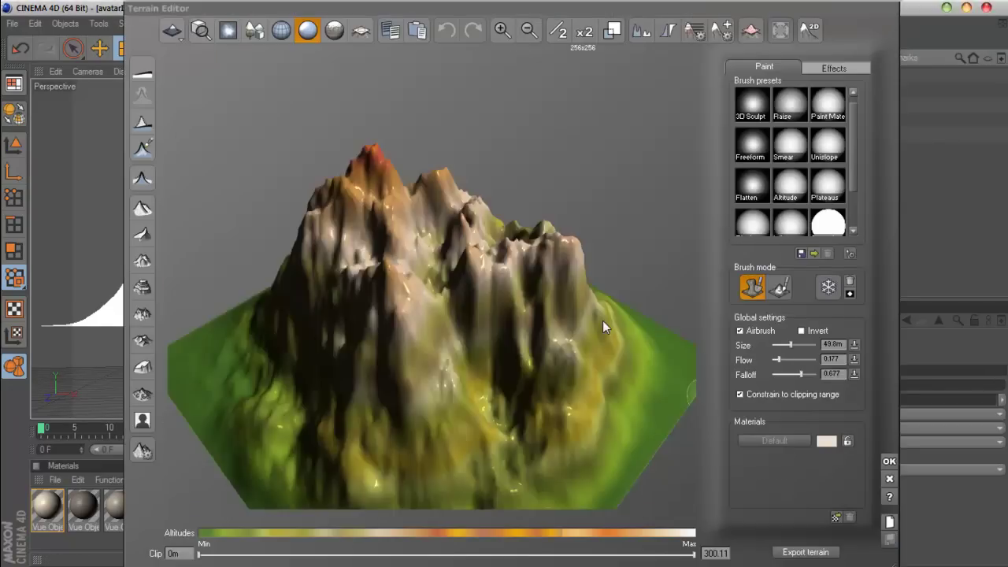
{"action": "mouse_move", "coordinate": [610, 388]}
{"action": "right_mouse_down"}
{"action": "mouse_move", "coordinate": [580, 273]}
{"action": "mouse_move", "coordinate": [656, 252]}
{"action": "mouse_move", "coordinate": [518, 344]}
{"action": "mouse_move", "coordinate": [408, 322]}
{"action": "mouse_move", "coordinate": [551, 324]}
{"action": "right_mouse_up"}
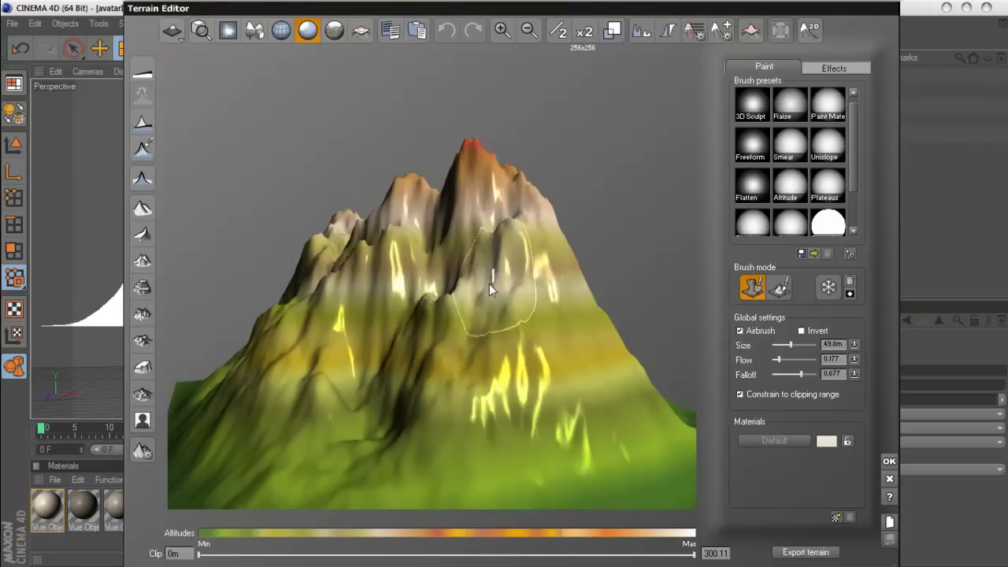
{"action": "scroll", "coordinate": [489, 284], "scroll_direction": "down", "scroll_amount": 3}
{"action": "mouse_move", "coordinate": [485, 297]}
{"action": "right_mouse_down"}
{"action": "mouse_move", "coordinate": [371, 391]}
{"action": "mouse_move", "coordinate": [392, 424]}
{"action": "mouse_move", "coordinate": [588, 270]}
{"action": "mouse_move", "coordinate": [452, 291]}
{"action": "mouse_move", "coordinate": [481, 382]}
{"action": "mouse_move", "coordinate": [546, 373]}
{"action": "mouse_move", "coordinate": [432, 381]}
{"action": "mouse_move", "coordinate": [521, 382]}
{"action": "mouse_move", "coordinate": [494, 332]}
{"action": "right_mouse_up"}
{"action": "scroll", "coordinate": [494, 332], "scroll_direction": "up", "scroll_amount": 2}
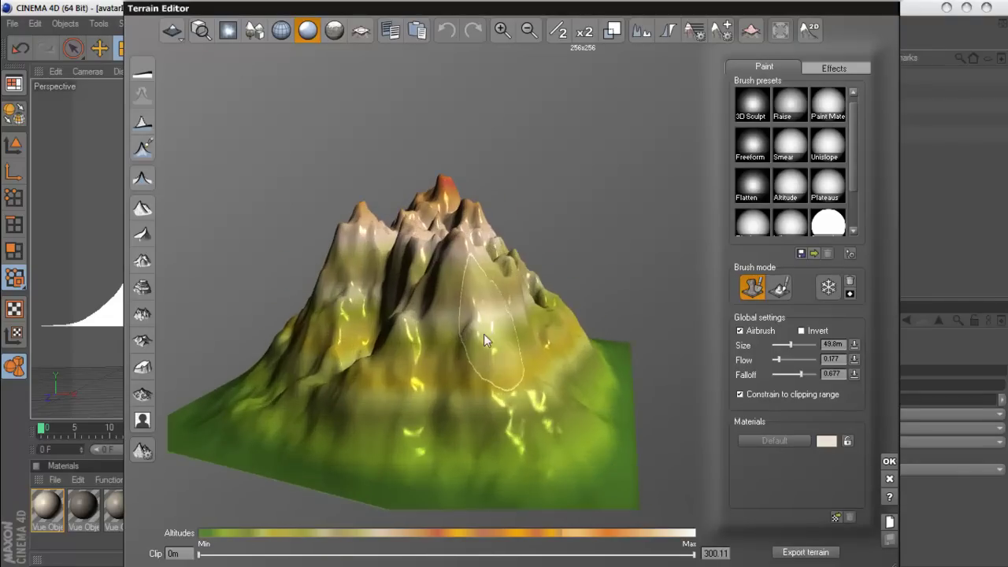
{"action": "right_click_drag", "start_coordinate": [395, 357], "coordinate": [498, 354]}
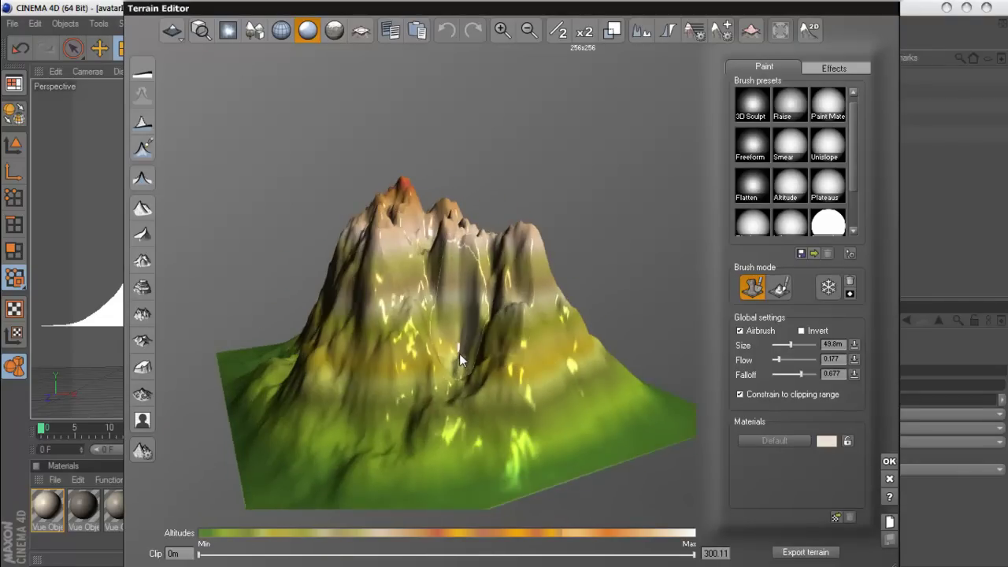
Raise the lower right slope and left ridge with a 25.5m Raise brush
{"action": "left_click", "coordinate": [791, 110]}
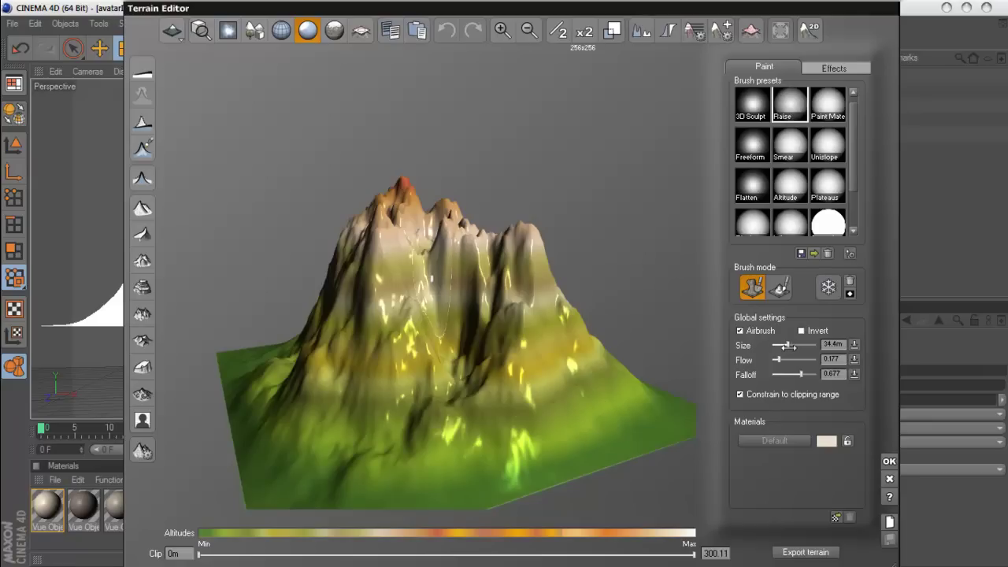
{"action": "mouse_move", "coordinate": [455, 348]}
{"action": "left_mouse_down"}
{"action": "mouse_move", "coordinate": [453, 357]}
{"action": "mouse_move", "coordinate": [465, 346]}
{"action": "mouse_move", "coordinate": [457, 370]}
{"action": "mouse_move", "coordinate": [484, 366]}
{"action": "mouse_move", "coordinate": [492, 343]}
{"action": "mouse_move", "coordinate": [446, 359]}
{"action": "left_mouse_up"}
{"action": "mouse_move", "coordinate": [377, 402]}
{"action": "left_mouse_down"}
{"action": "mouse_move", "coordinate": [341, 385]}
{"action": "mouse_move", "coordinate": [339, 363]}
{"action": "mouse_move", "coordinate": [378, 292]}
{"action": "left_mouse_up"}
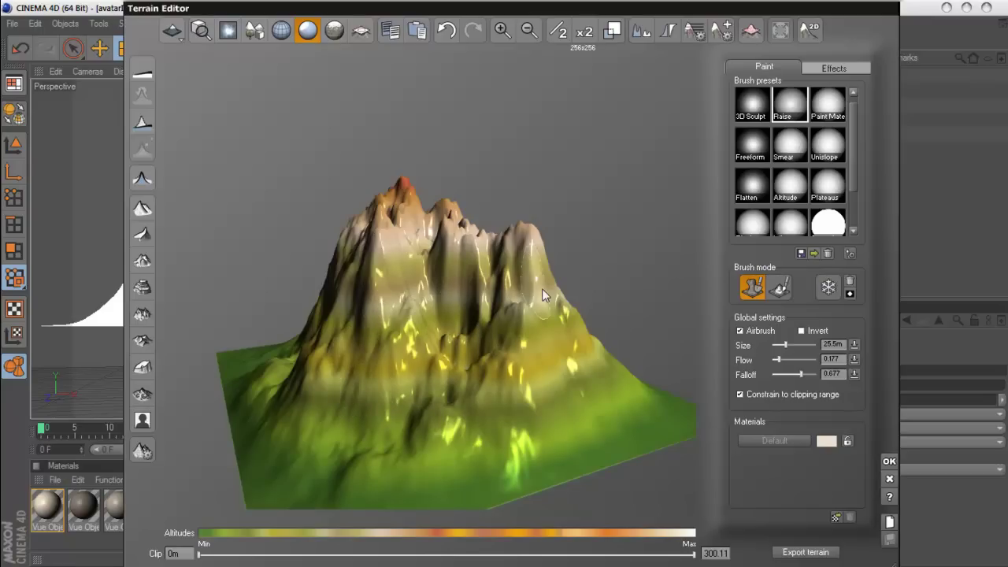
{"action": "mouse_move", "coordinate": [349, 370]}
{"action": "right_mouse_down"}
{"action": "mouse_move", "coordinate": [419, 385]}
{"action": "mouse_move", "coordinate": [490, 357]}
{"action": "right_mouse_up"}
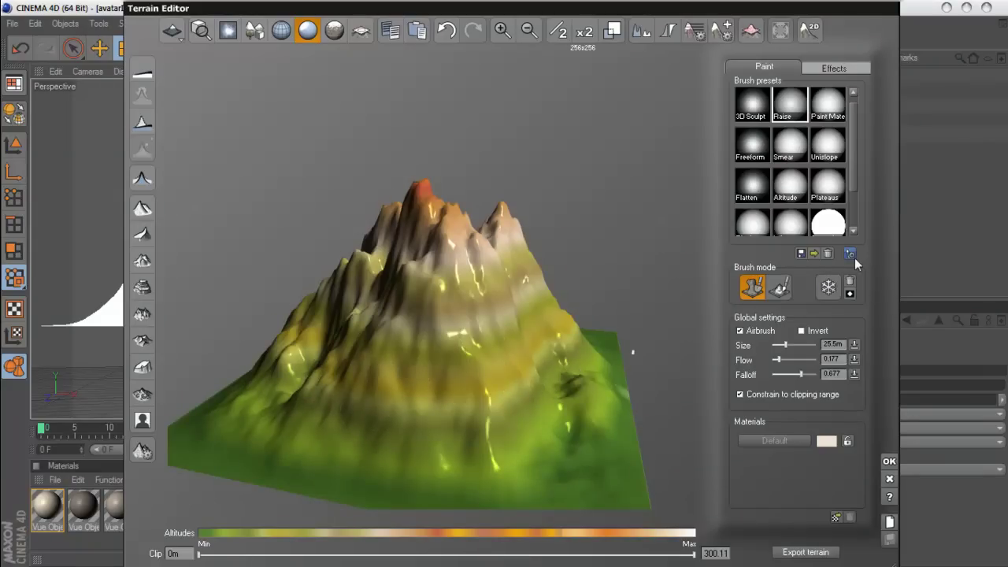
{"action": "mouse_move", "coordinate": [511, 374]}
{"action": "right_mouse_down"}
{"action": "mouse_move", "coordinate": [387, 377]}
{"action": "mouse_move", "coordinate": [544, 394]}
{"action": "mouse_move", "coordinate": [444, 388]}
{"action": "mouse_move", "coordinate": [508, 298]}
{"action": "mouse_move", "coordinate": [485, 340]}
{"action": "mouse_move", "coordinate": [433, 358]}
{"action": "right_mouse_up"}
Apply the Cracks effect from the erosion and global effects, then undo it
{"action": "left_click", "coordinate": [825, 69]}
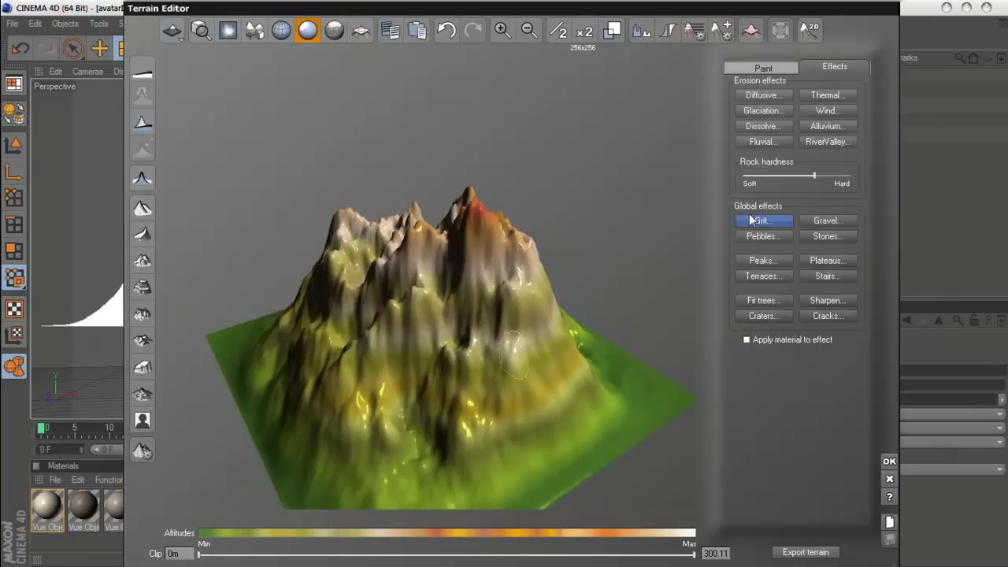
{"action": "mouse_move", "coordinate": [486, 367]}
{"action": "right_mouse_down"}
{"action": "mouse_move", "coordinate": [511, 301]}
{"action": "mouse_move", "coordinate": [542, 300]}
{"action": "right_mouse_up"}
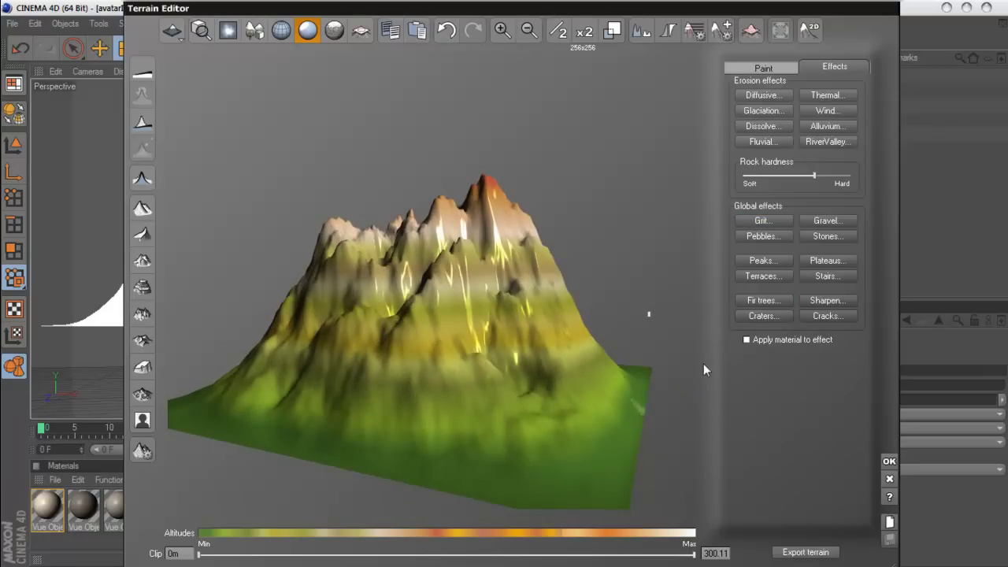
{"action": "mouse_move", "coordinate": [476, 345]}
{"action": "right_mouse_down"}
{"action": "mouse_move", "coordinate": [395, 289]}
{"action": "mouse_move", "coordinate": [604, 372]}
{"action": "mouse_move", "coordinate": [490, 351]}
{"action": "mouse_move", "coordinate": [523, 343]}
{"action": "mouse_move", "coordinate": [437, 356]}
{"action": "mouse_move", "coordinate": [570, 336]}
{"action": "mouse_move", "coordinate": [513, 352]}
{"action": "mouse_move", "coordinate": [522, 324]}
{"action": "mouse_move", "coordinate": [471, 335]}
{"action": "mouse_move", "coordinate": [543, 321]}
{"action": "mouse_move", "coordinate": [420, 361]}
{"action": "mouse_move", "coordinate": [442, 360]}
{"action": "mouse_move", "coordinate": [428, 357]}
{"action": "right_mouse_up"}
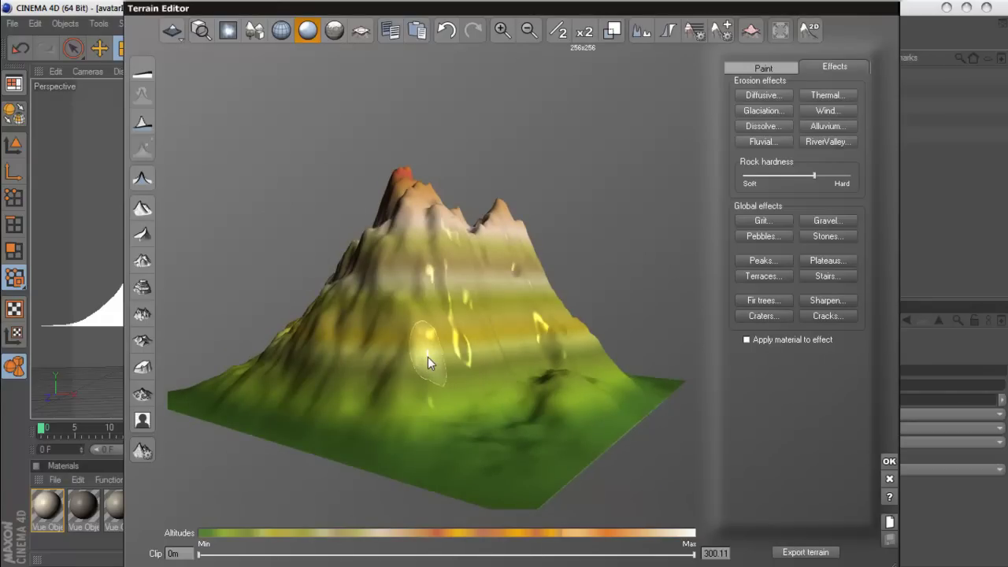
{"action": "mouse_move", "coordinate": [465, 336]}
{"action": "right_mouse_down"}
{"action": "mouse_move", "coordinate": [419, 386]}
{"action": "mouse_move", "coordinate": [366, 347]}
{"action": "mouse_move", "coordinate": [368, 359]}
{"action": "mouse_move", "coordinate": [452, 377]}
{"action": "mouse_move", "coordinate": [499, 362]}
{"action": "right_mouse_up"}
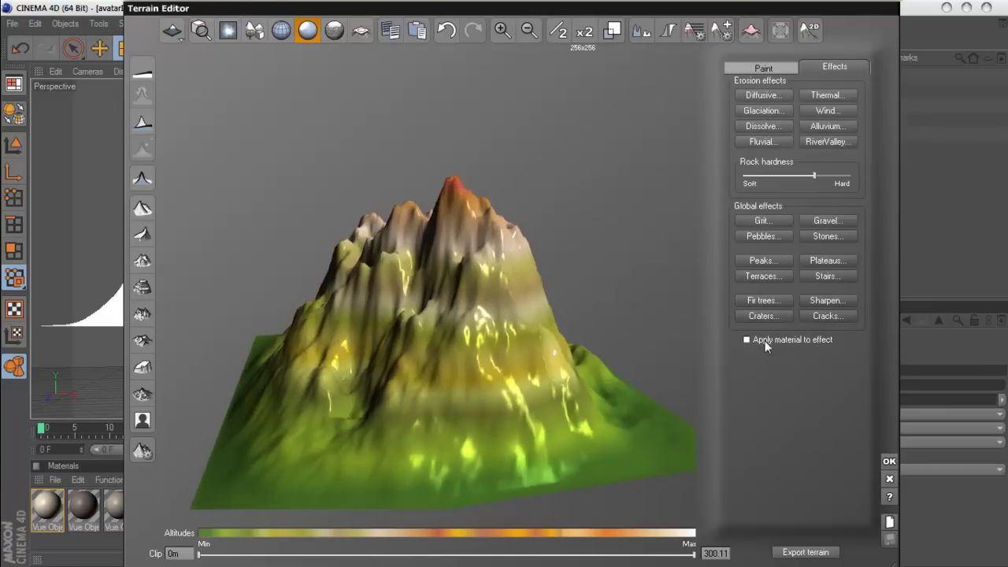
{"action": "left_click", "coordinate": [810, 315]}
{"action": "mouse_move", "coordinate": [716, 361]}
{"action": "right_mouse_down"}
{"action": "mouse_move", "coordinate": [390, 372]}
{"action": "mouse_move", "coordinate": [438, 370]}
{"action": "mouse_move", "coordinate": [363, 357]}
{"action": "right_mouse_up"}
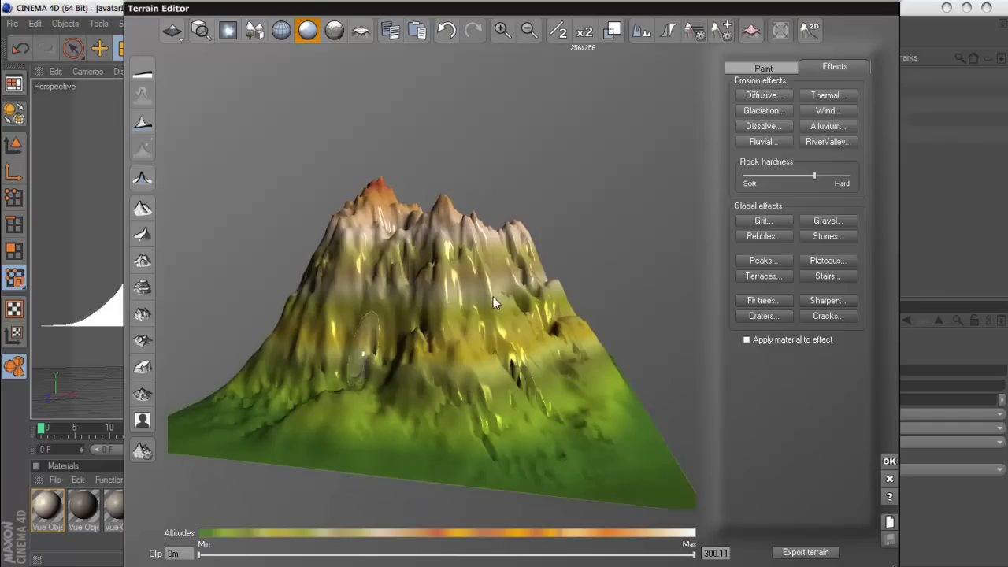
{"action": "left_click", "coordinate": [445, 31]}
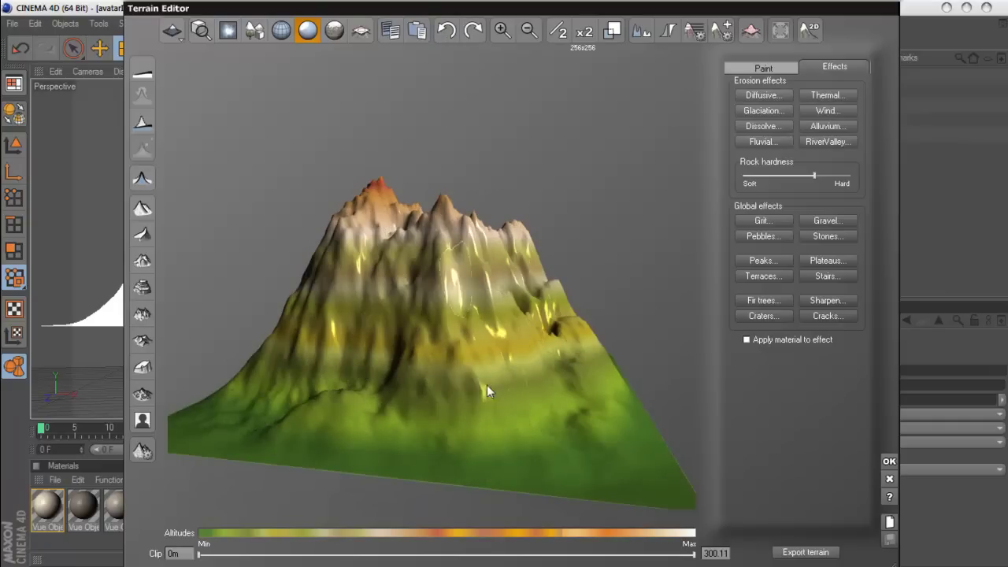
Raise resolution to 1024x1024, reapply Cracks, and clip the low ground at 3.13m
{"action": "left_click", "coordinate": [580, 36]}
{"action": "left_click", "coordinate": [581, 35]}
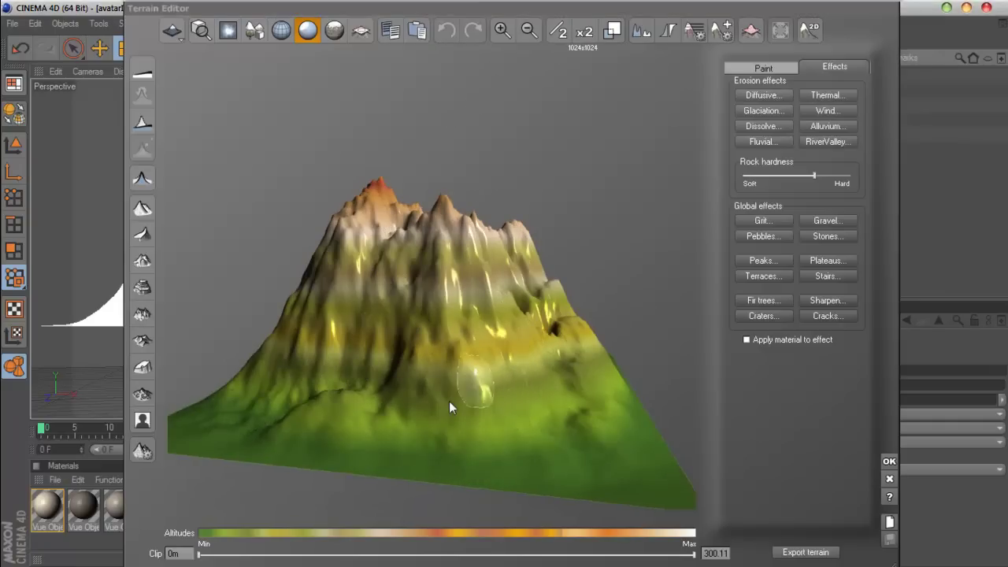
{"action": "right_click_drag", "start_coordinate": [448, 400], "coordinate": [565, 360]}
{"action": "left_click", "coordinate": [827, 316]}
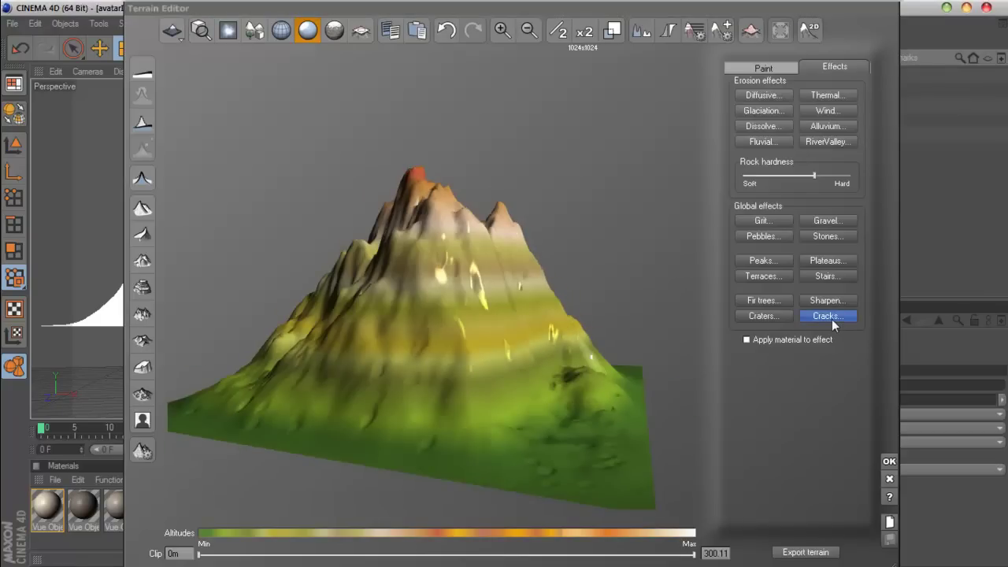
{"action": "mouse_move", "coordinate": [338, 392]}
{"action": "right_mouse_down"}
{"action": "mouse_move", "coordinate": [479, 387]}
{"action": "mouse_move", "coordinate": [340, 397]}
{"action": "mouse_move", "coordinate": [396, 465]}
{"action": "mouse_move", "coordinate": [375, 427]}
{"action": "mouse_move", "coordinate": [513, 417]}
{"action": "mouse_move", "coordinate": [482, 369]}
{"action": "right_mouse_up"}
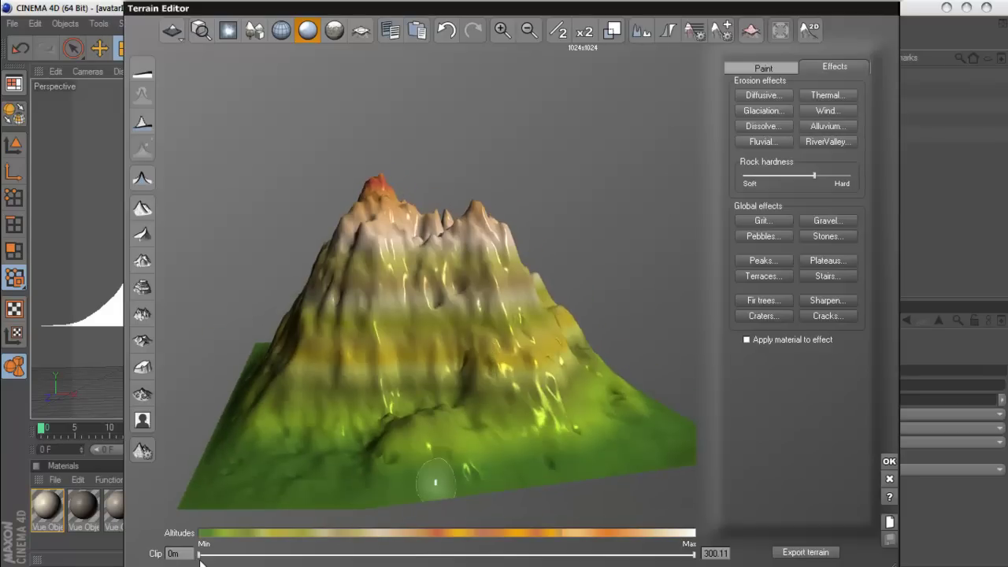
{"action": "left_click_drag", "start_coordinate": [200, 558], "coordinate": [205, 559]}
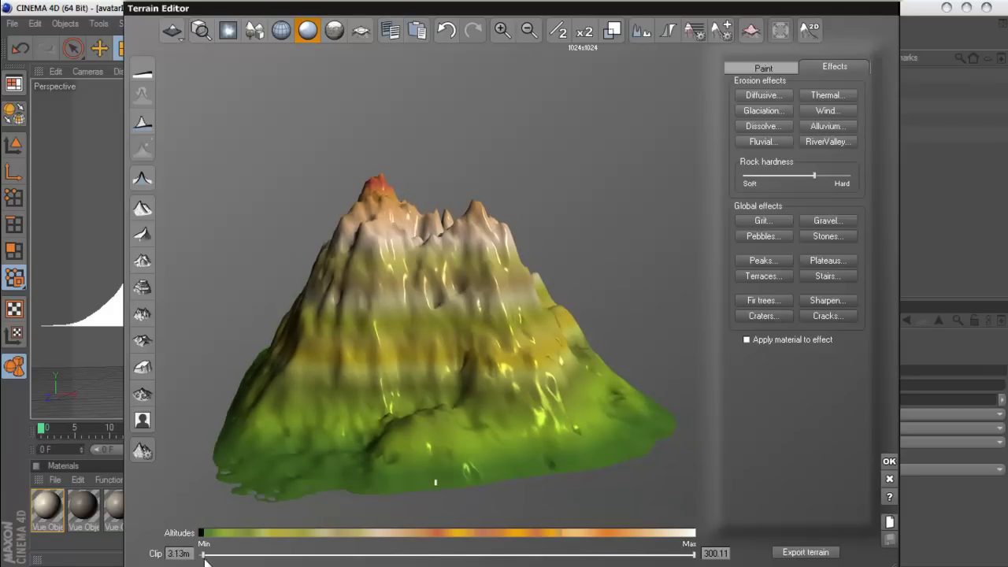
{"action": "mouse_move", "coordinate": [251, 531]}
{"action": "right_mouse_down"}
{"action": "mouse_move", "coordinate": [267, 409]}
{"action": "mouse_move", "coordinate": [507, 397]}
{"action": "mouse_move", "coordinate": [387, 344]}
{"action": "mouse_move", "coordinate": [418, 304]}
{"action": "mouse_move", "coordinate": [515, 411]}
{"action": "mouse_move", "coordinate": [590, 396]}
{"action": "mouse_move", "coordinate": [499, 406]}
{"action": "mouse_move", "coordinate": [578, 400]}
{"action": "right_mouse_up"}
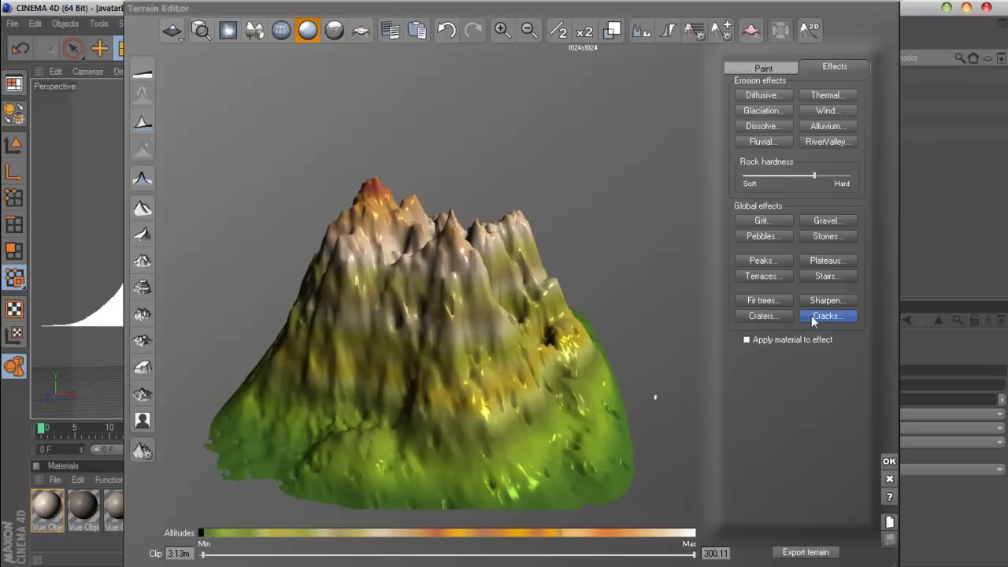
{"action": "mouse_move", "coordinate": [551, 363]}
{"action": "right_mouse_down"}
{"action": "mouse_move", "coordinate": [627, 338]}
{"action": "mouse_move", "coordinate": [508, 366]}
{"action": "right_mouse_up"}
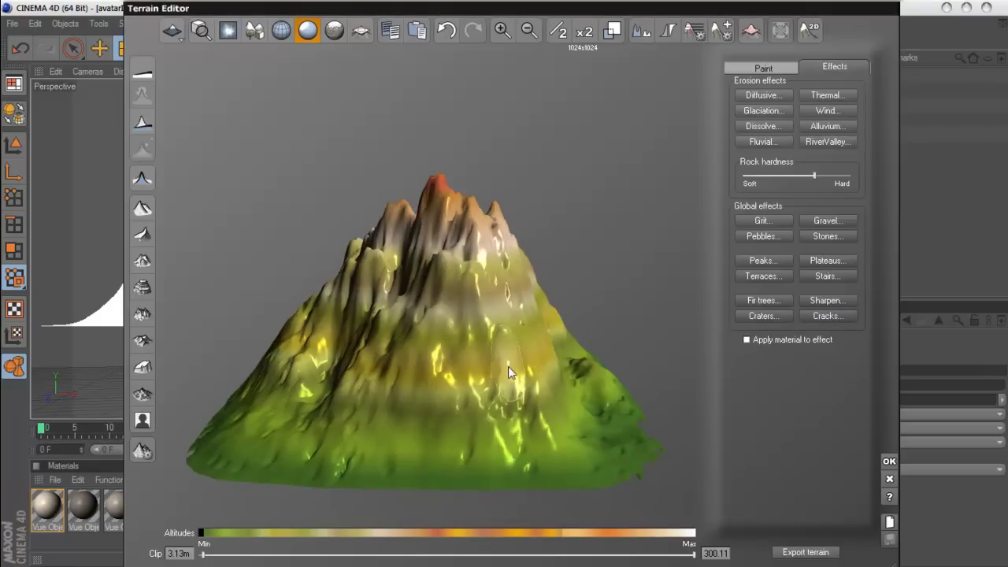
Apply Peaks to sharpen the summits and halve the resolution to 256x256
{"action": "left_click", "coordinate": [763, 263]}
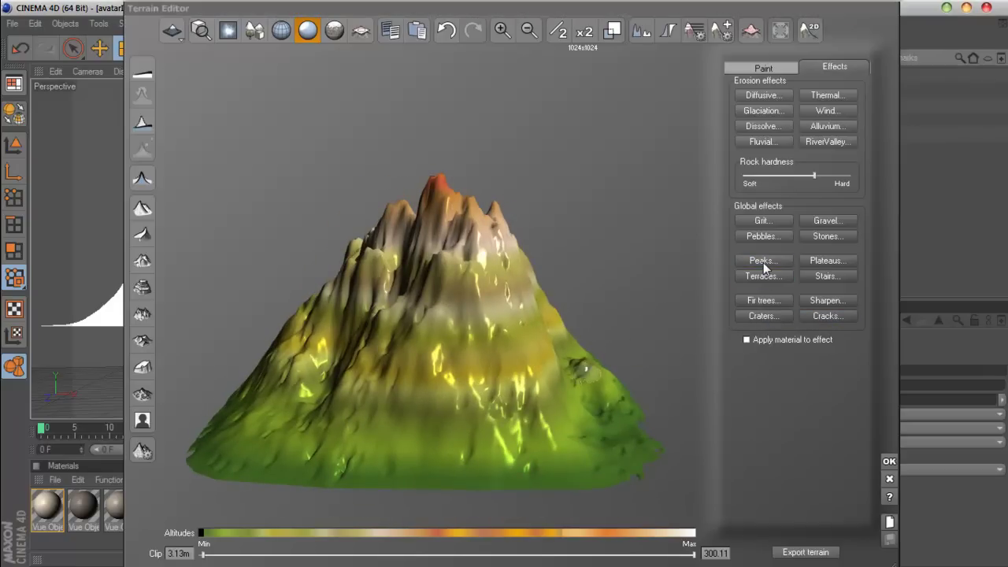
{"action": "left_click", "coordinate": [763, 262]}
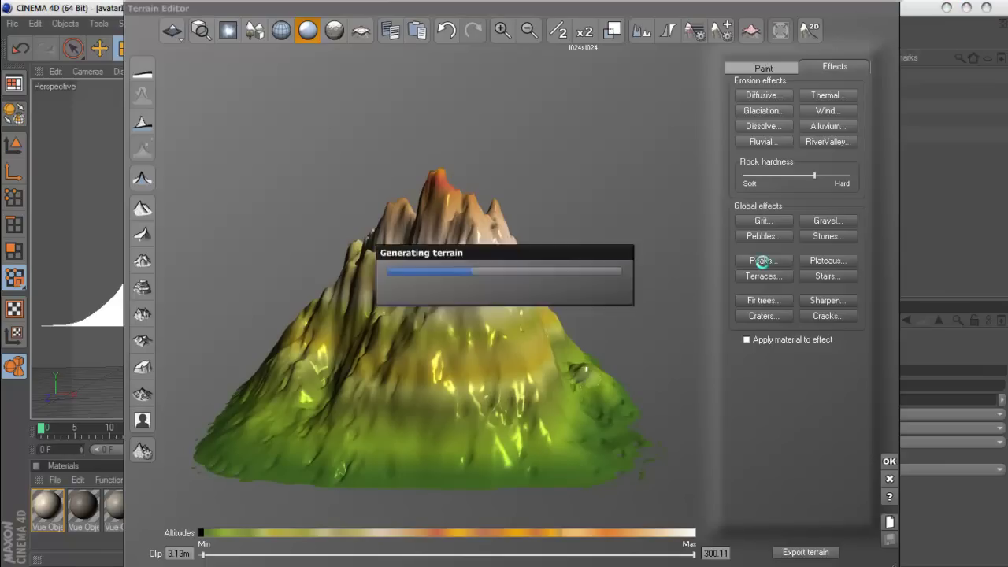
{"action": "mouse_move", "coordinate": [514, 342]}
{"action": "right_mouse_down"}
{"action": "mouse_move", "coordinate": [468, 370]}
{"action": "mouse_move", "coordinate": [431, 346]}
{"action": "right_mouse_up"}
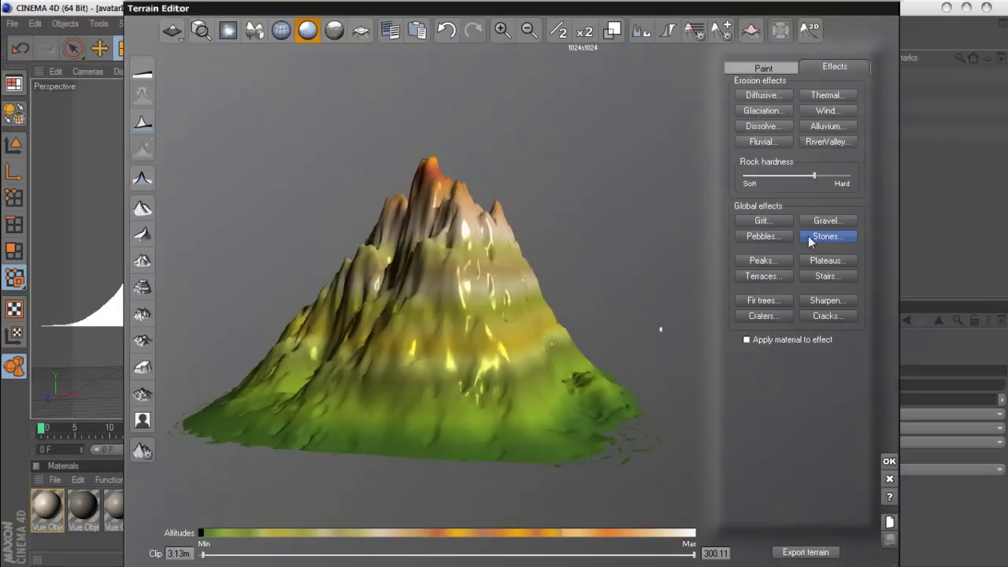
{"action": "left_click", "coordinate": [561, 35]}
{"action": "left_click", "coordinate": [560, 35]}
{"action": "right_click_drag", "start_coordinate": [494, 300], "coordinate": [439, 357]}
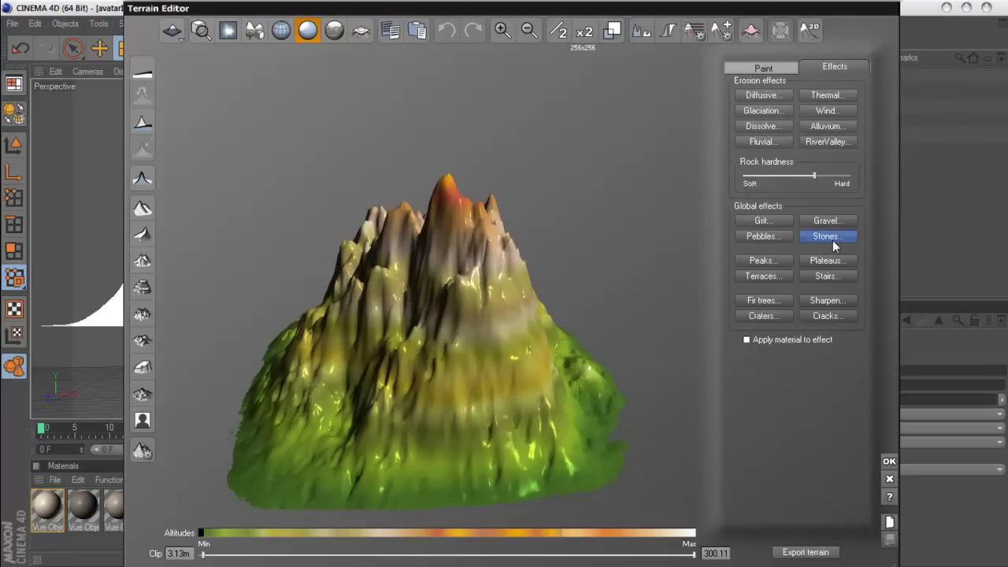
{"action": "mouse_move", "coordinate": [406, 411]}
{"action": "right_mouse_down"}
{"action": "mouse_move", "coordinate": [583, 353]}
{"action": "mouse_move", "coordinate": [508, 376]}
{"action": "mouse_move", "coordinate": [578, 403]}
{"action": "mouse_move", "coordinate": [629, 364]}
{"action": "right_mouse_up"}
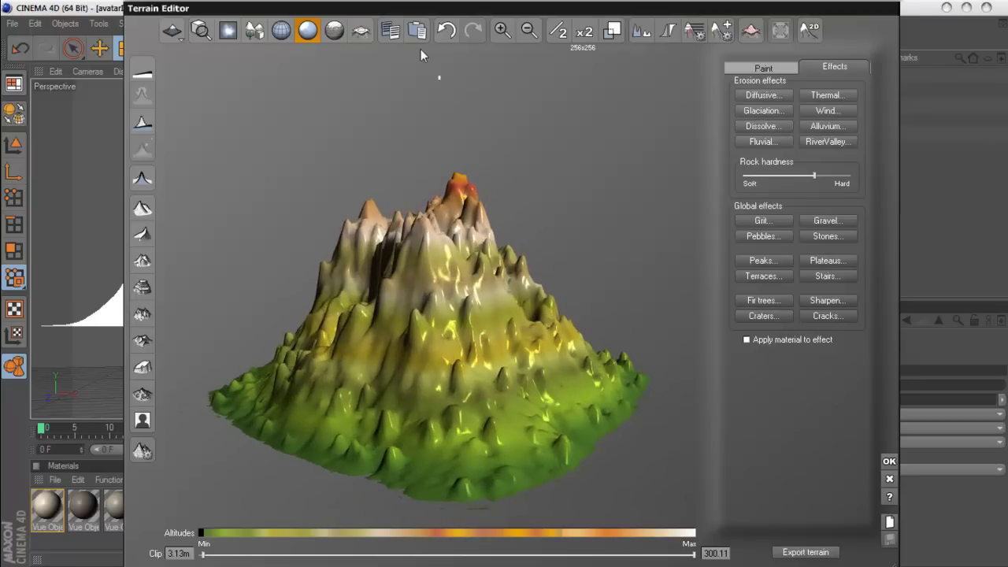
Raise resolution to 1024x1024, then add Stones and Diffusive erosion
{"action": "left_click", "coordinate": [583, 31]}
{"action": "left_click", "coordinate": [583, 31]}
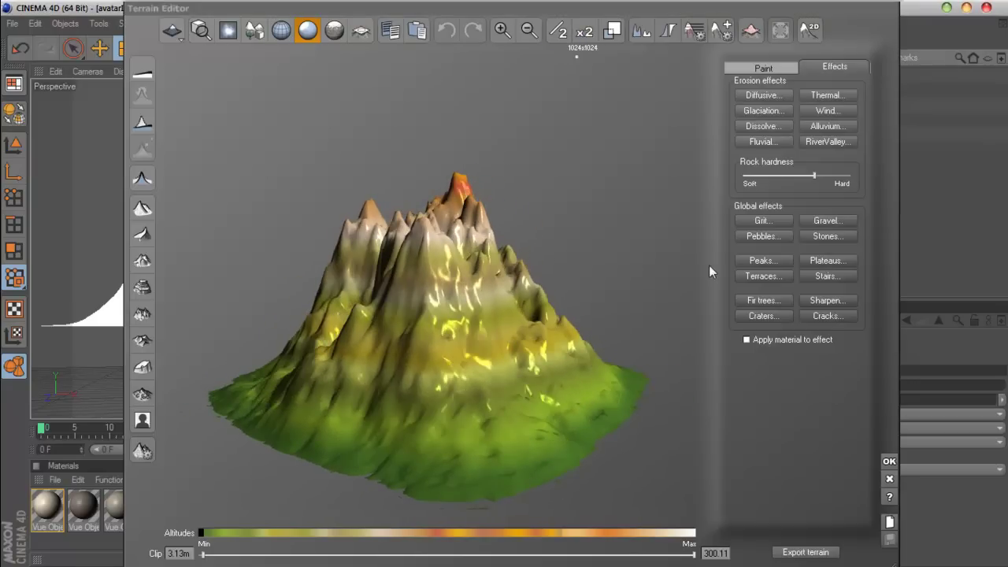
{"action": "left_click", "coordinate": [830, 237]}
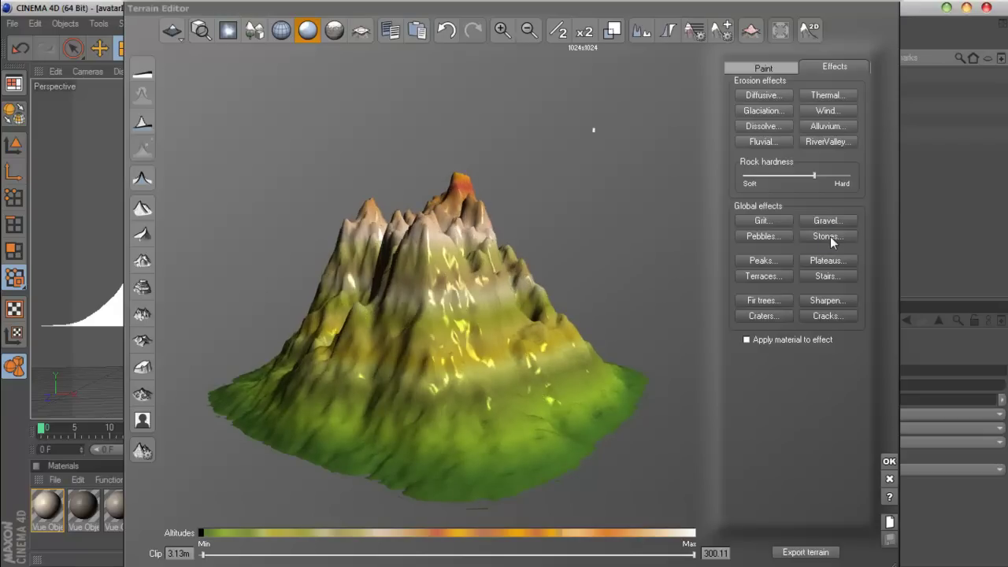
{"action": "left_click_drag", "start_coordinate": [426, 381], "coordinate": [544, 402]}
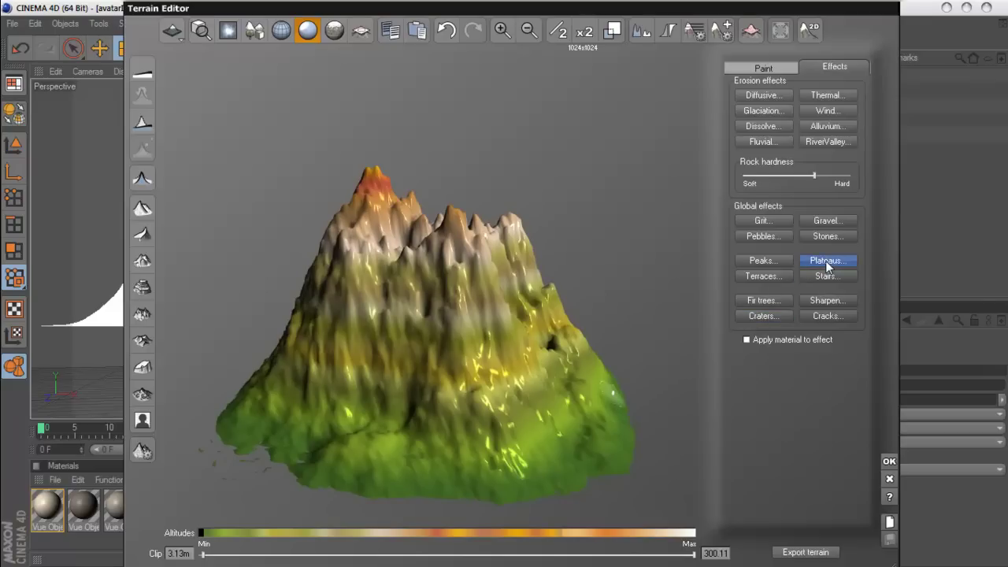
{"action": "left_click", "coordinate": [764, 98]}
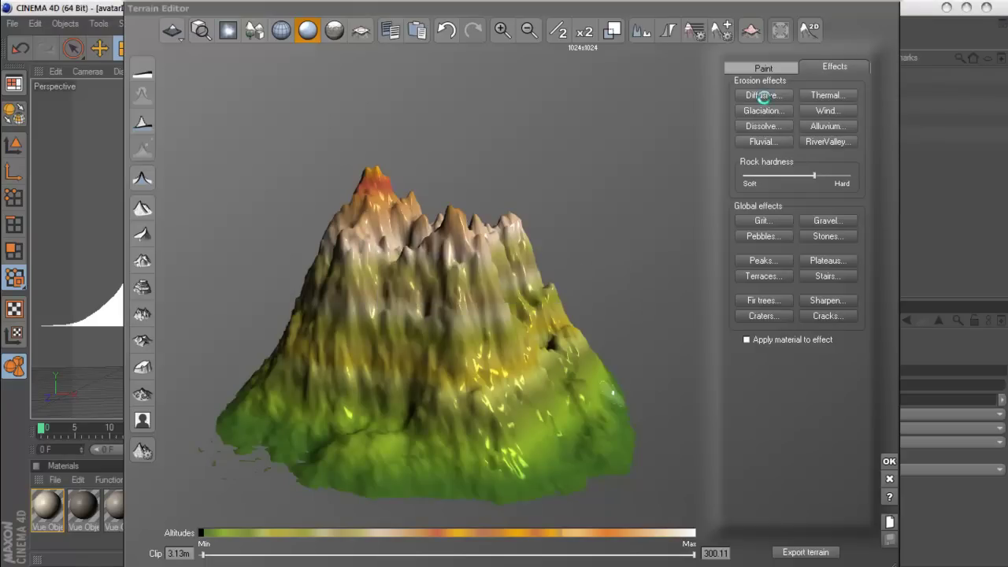
{"action": "mouse_move", "coordinate": [401, 352]}
{"action": "left_mouse_down"}
{"action": "mouse_move", "coordinate": [491, 337]}
{"action": "mouse_move", "coordinate": [530, 361]}
{"action": "mouse_move", "coordinate": [550, 355]}
{"action": "left_mouse_up"}
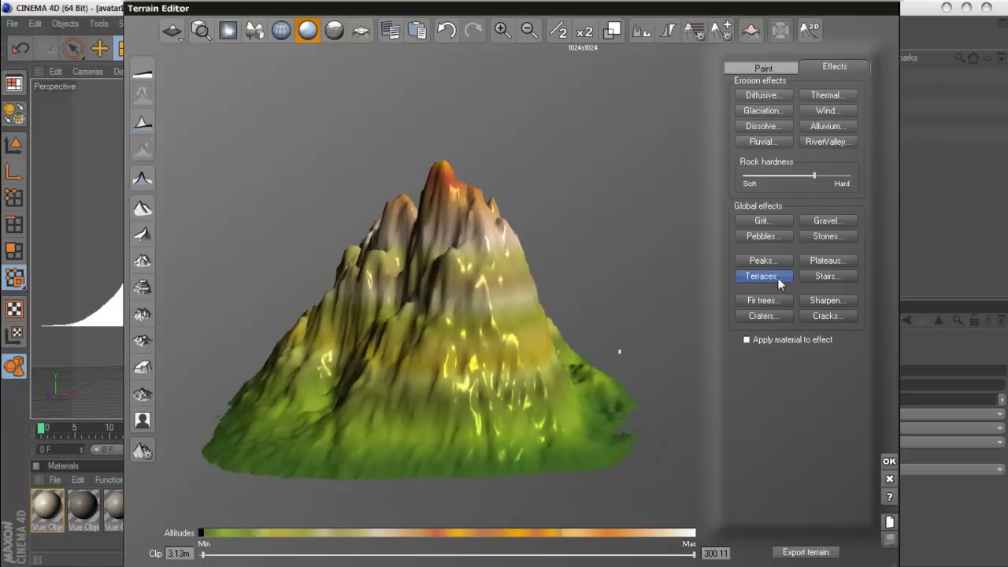
Apply the Grit effect and lower the resolution back to 256x256
{"action": "left_click", "coordinate": [763, 237]}
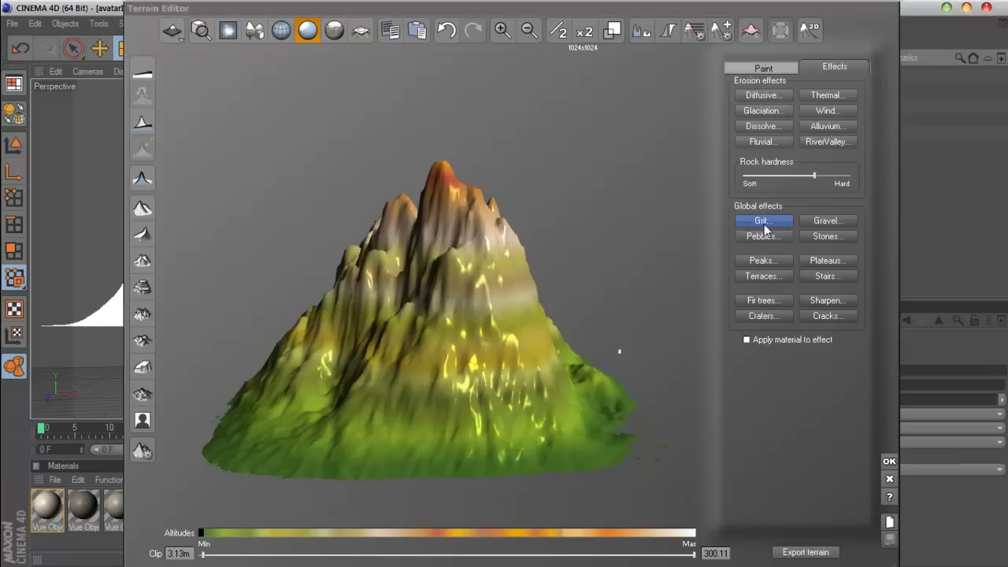
{"action": "left_click", "coordinate": [762, 222]}
{"action": "left_click", "coordinate": [762, 222]}
{"action": "mouse_move", "coordinate": [410, 394]}
{"action": "left_mouse_down"}
{"action": "mouse_move", "coordinate": [439, 395]}
{"action": "mouse_move", "coordinate": [404, 379]}
{"action": "mouse_move", "coordinate": [479, 398]}
{"action": "mouse_move", "coordinate": [518, 374]}
{"action": "mouse_move", "coordinate": [437, 320]}
{"action": "mouse_move", "coordinate": [472, 380]}
{"action": "mouse_move", "coordinate": [428, 358]}
{"action": "left_mouse_up"}
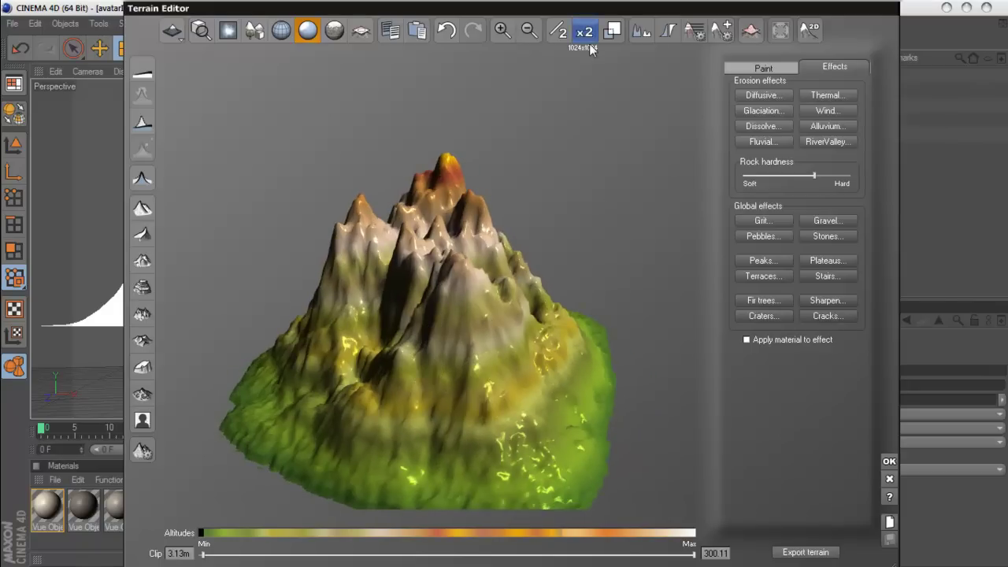
{"action": "left_click", "coordinate": [553, 37]}
{"action": "left_click", "coordinate": [554, 37]}
{"action": "mouse_move", "coordinate": [394, 404]}
{"action": "left_mouse_down"}
{"action": "mouse_move", "coordinate": [406, 353]}
{"action": "mouse_move", "coordinate": [481, 368]}
{"action": "left_mouse_up"}
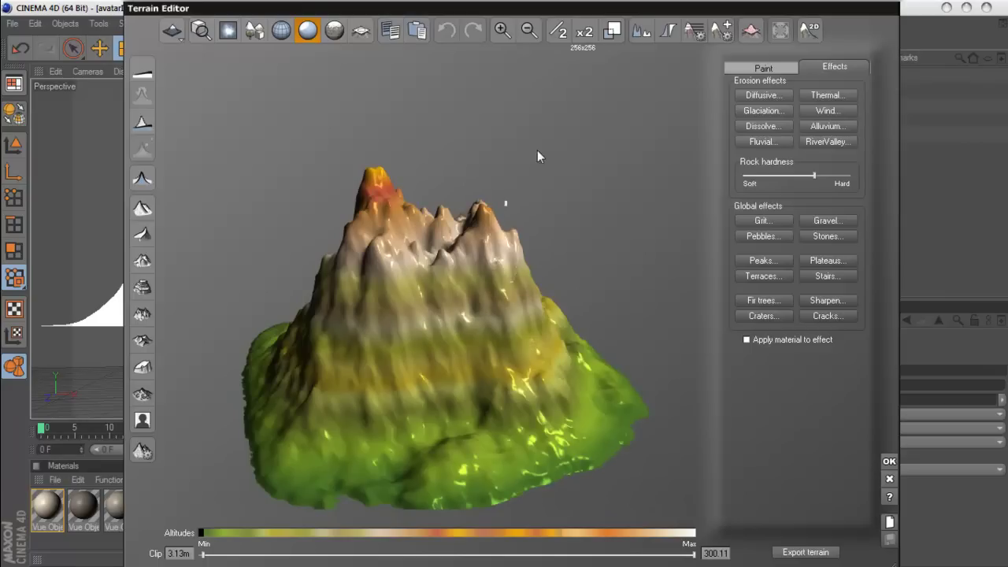
{"action": "mouse_move", "coordinate": [441, 336]}
{"action": "left_mouse_down"}
{"action": "mouse_move", "coordinate": [523, 297]}
{"action": "mouse_move", "coordinate": [495, 280]}
{"action": "left_mouse_up"}
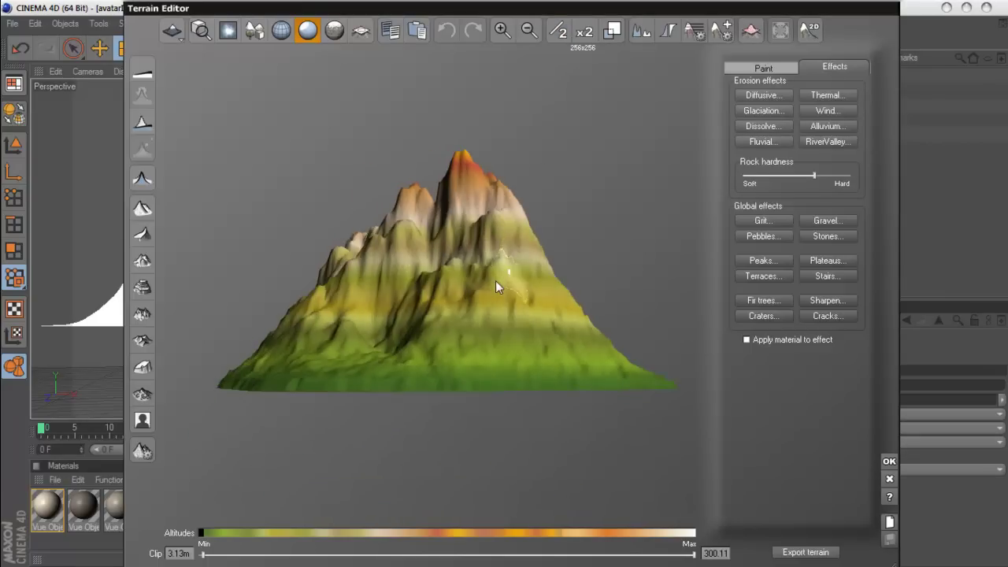
Close the Terrain Editor and flip island2Down upside down with a -180° pitch
{"action": "left_click", "coordinate": [889, 462]}
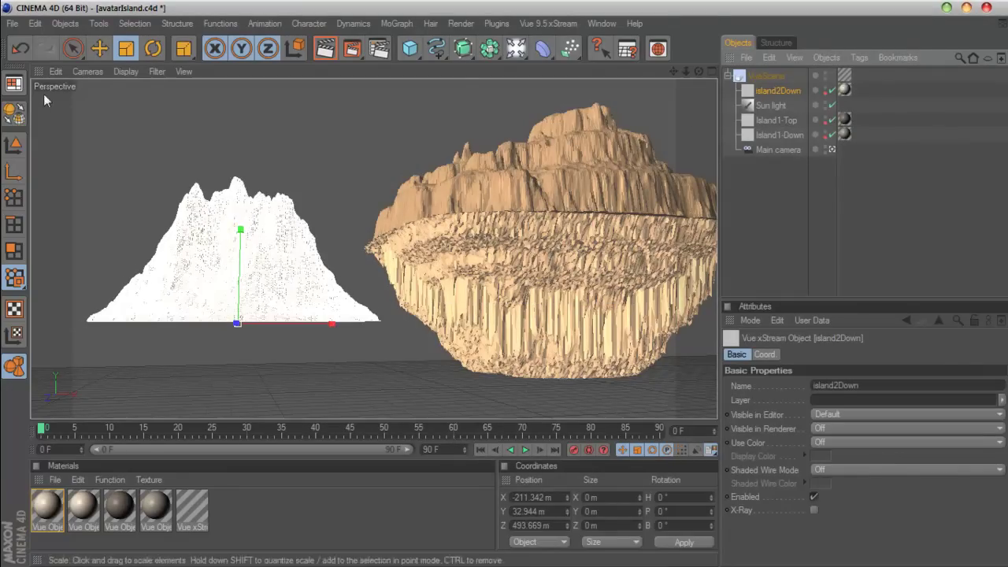
{"action": "left_click", "coordinate": [153, 49]}
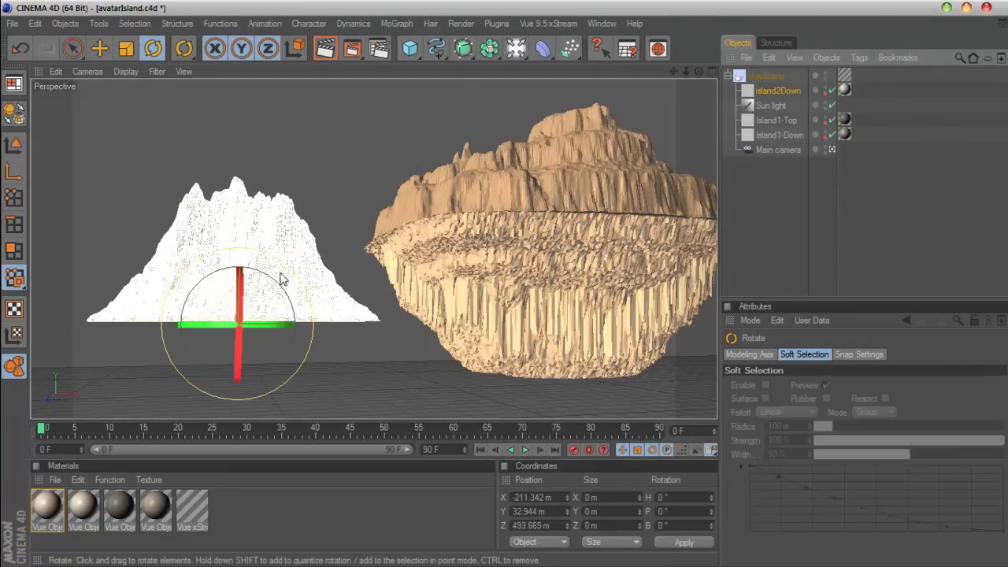
{"action": "left_click", "coordinate": [778, 91]}
{"action": "left_click", "coordinate": [764, 355]}
{"action": "left_click", "coordinate": [942, 401]}
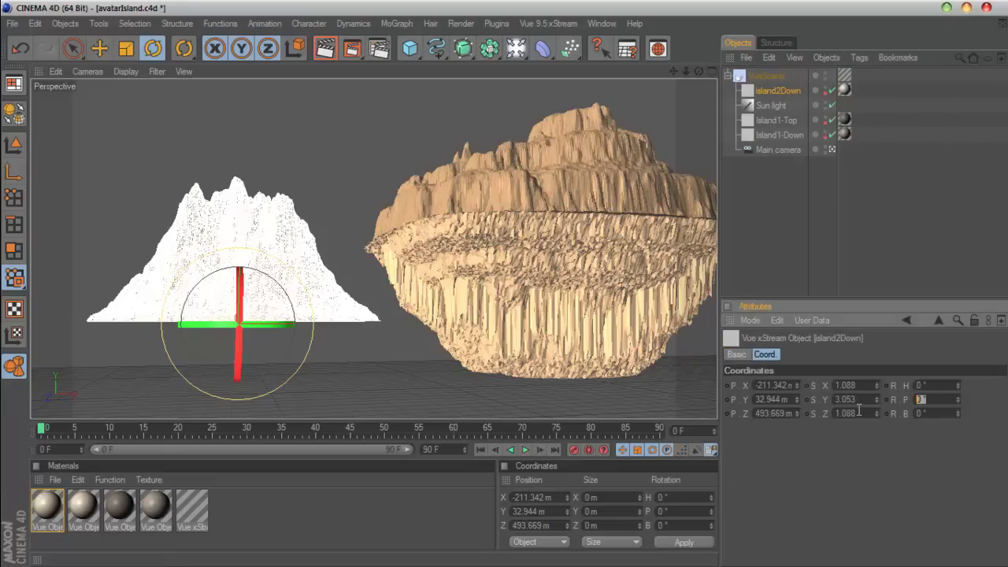
{"action": "type", "text": "-180"}
{"action": "key", "text": "Return"}
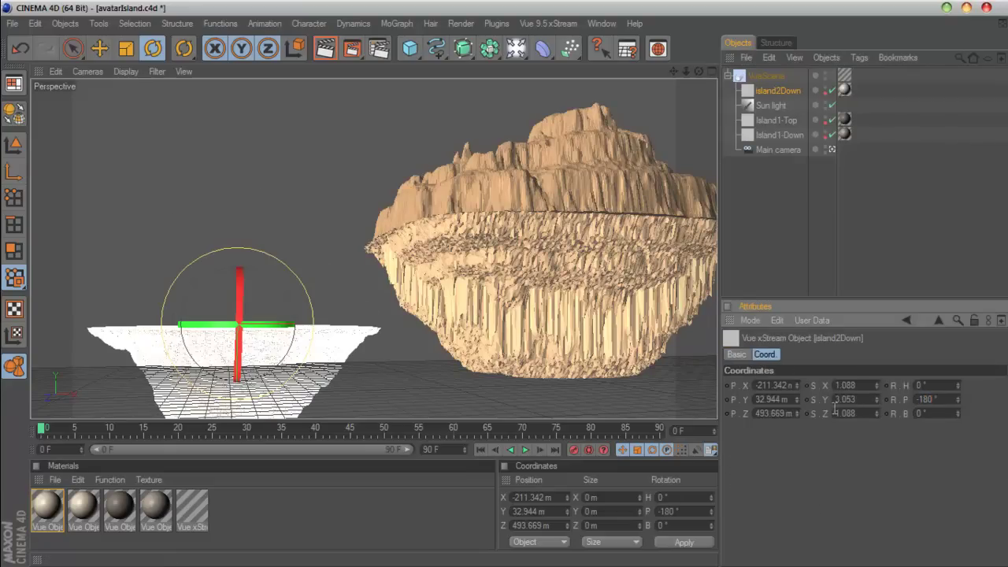
Move island2Down higher and slightly further left
{"action": "left_click", "coordinate": [99, 49]}
{"action": "mouse_move", "coordinate": [250, 412]}
{"action": "left_mouse_down"}
{"action": "mouse_move", "coordinate": [250, 306]}
{"action": "mouse_move", "coordinate": [236, 315]}
{"action": "left_mouse_up"}
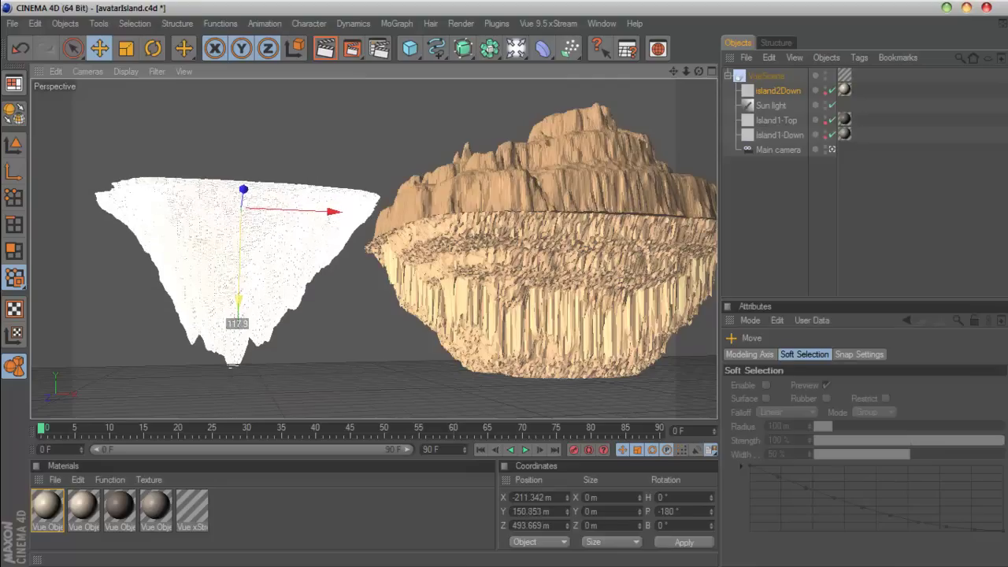
{"action": "left_click_drag", "start_coordinate": [240, 187], "coordinate": [242, 186]}
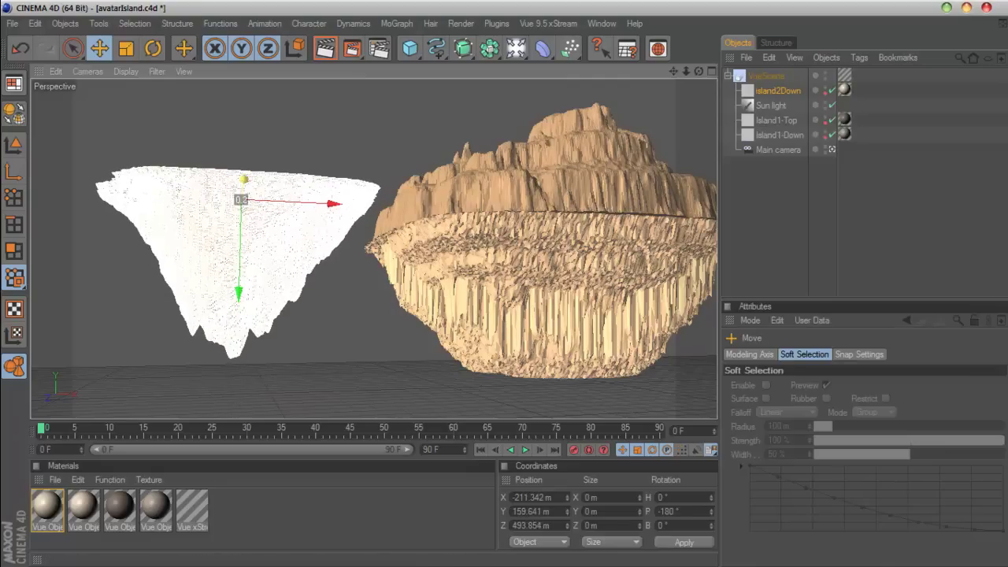
{"action": "left_click_drag", "start_coordinate": [236, 286], "coordinate": [236, 246]}
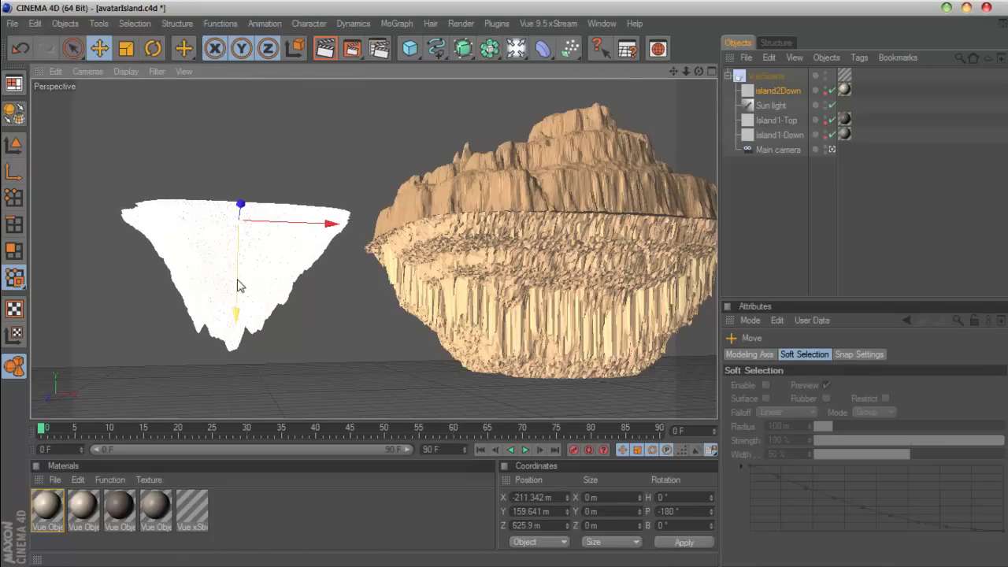
{"action": "left_click_drag", "start_coordinate": [237, 281], "coordinate": [241, 277]}
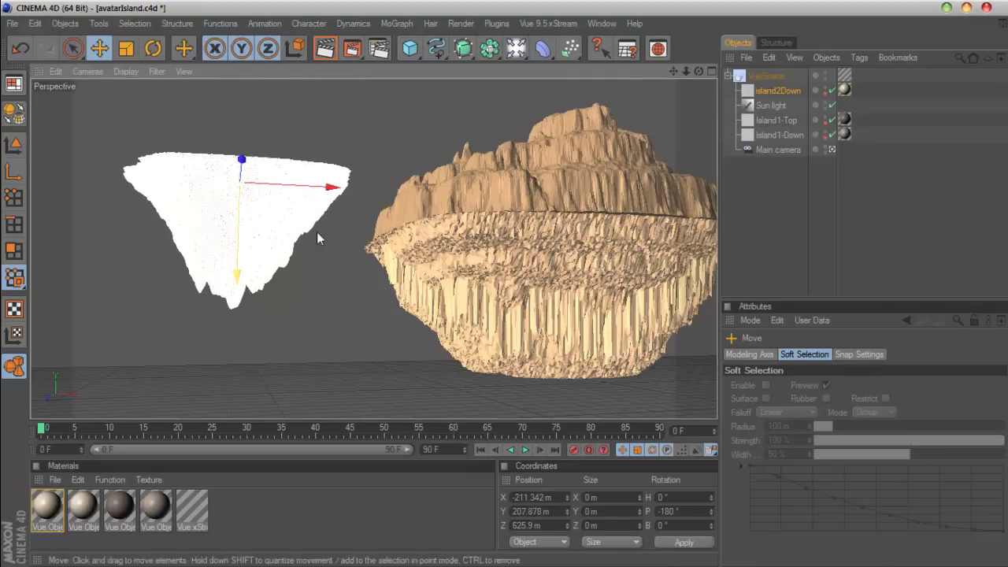
{"action": "left_click_drag", "start_coordinate": [322, 190], "coordinate": [312, 187]}
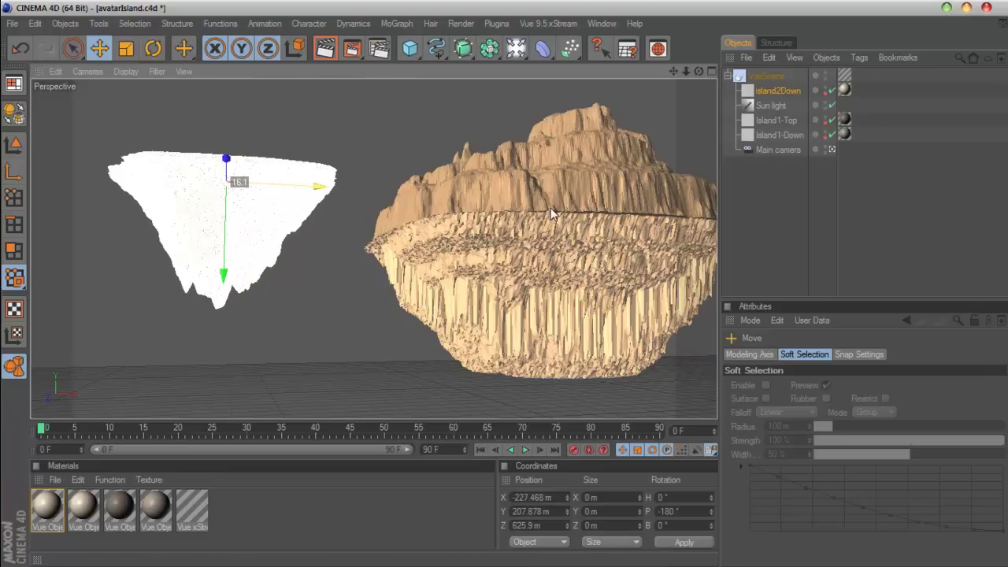
Run a test render, then delete the Sun light from the scene
{"action": "left_click", "coordinate": [748, 200]}
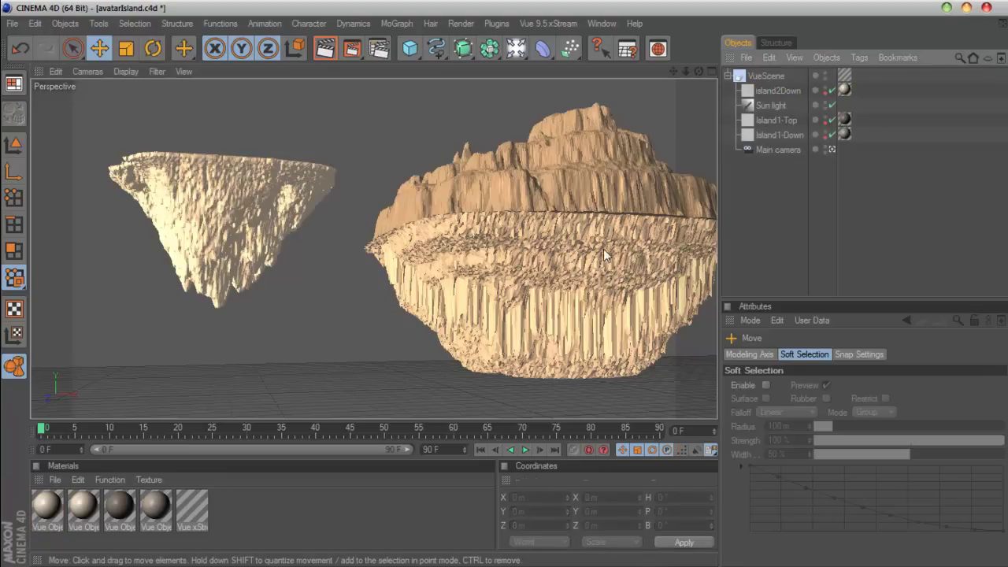
{"action": "left_click", "coordinate": [339, 54]}
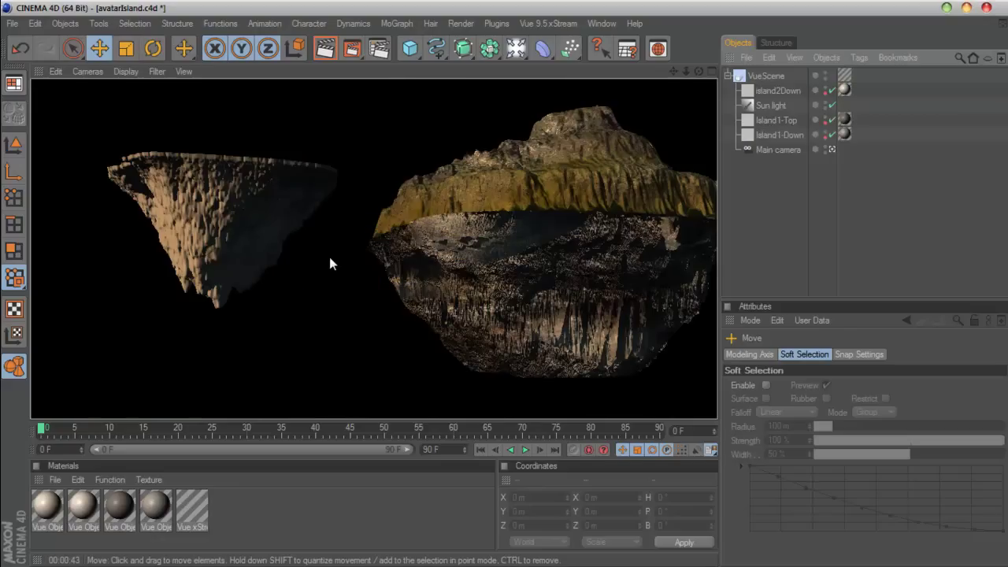
{"action": "left_click", "coordinate": [774, 107]}
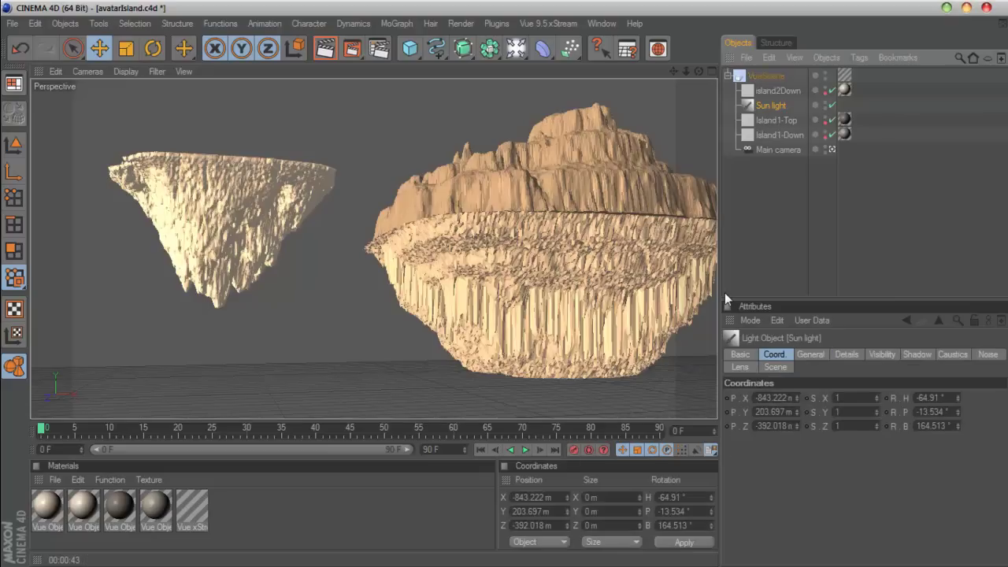
{"action": "key", "text": "Delete"}
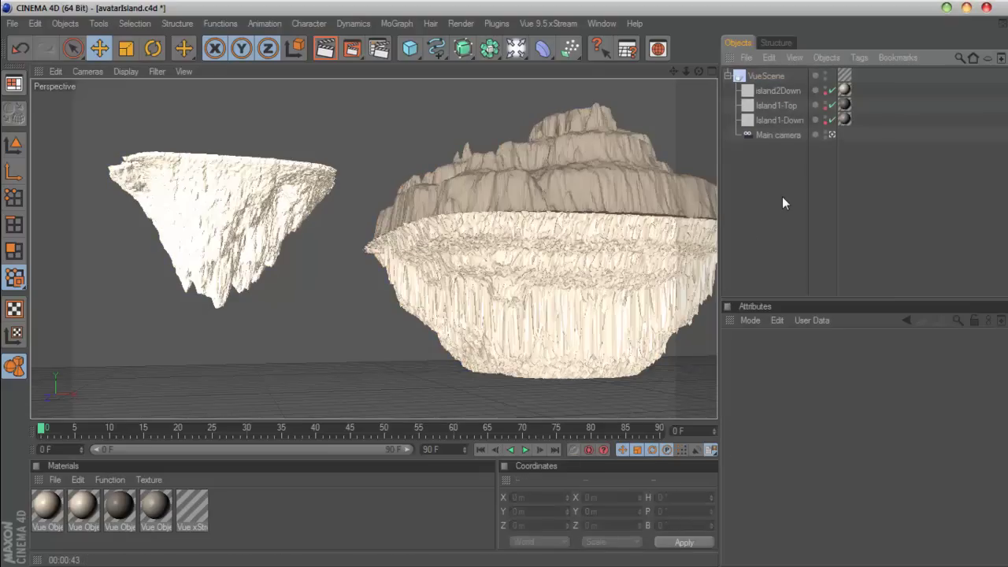
Open the Vue atmosphere presets and preview Blue Polluted, Douro, Cape Cod, Jespersen and Qingzang
{"action": "left_click", "coordinate": [545, 23]}
{"action": "mouse_move", "coordinate": [555, 87]}
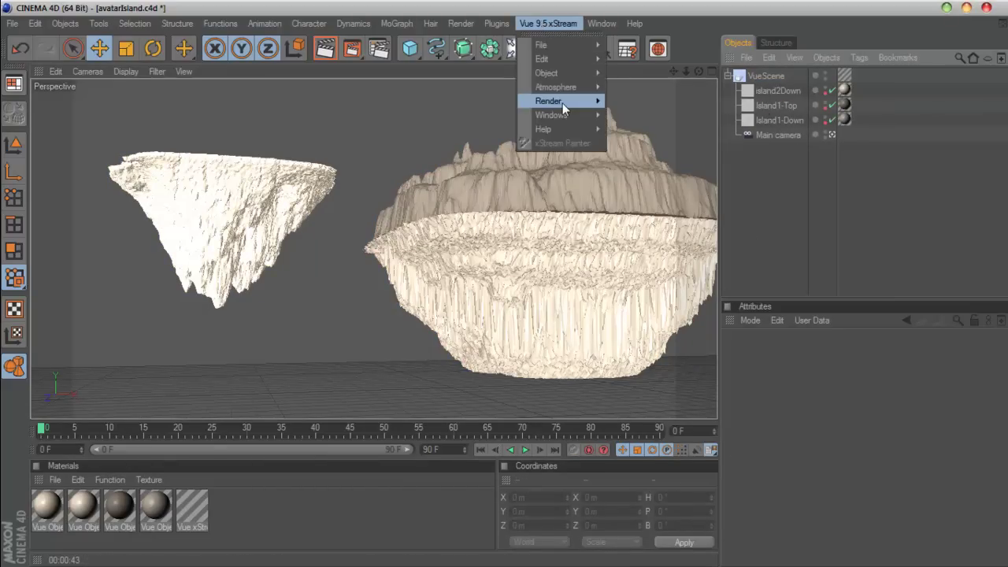
{"action": "left_click", "coordinate": [633, 95]}
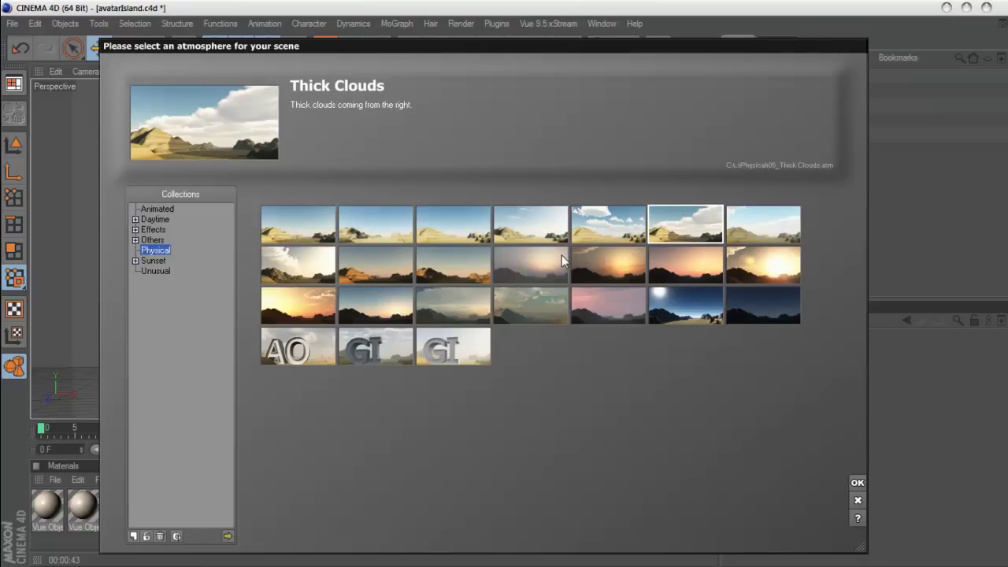
{"action": "left_click", "coordinate": [737, 220]}
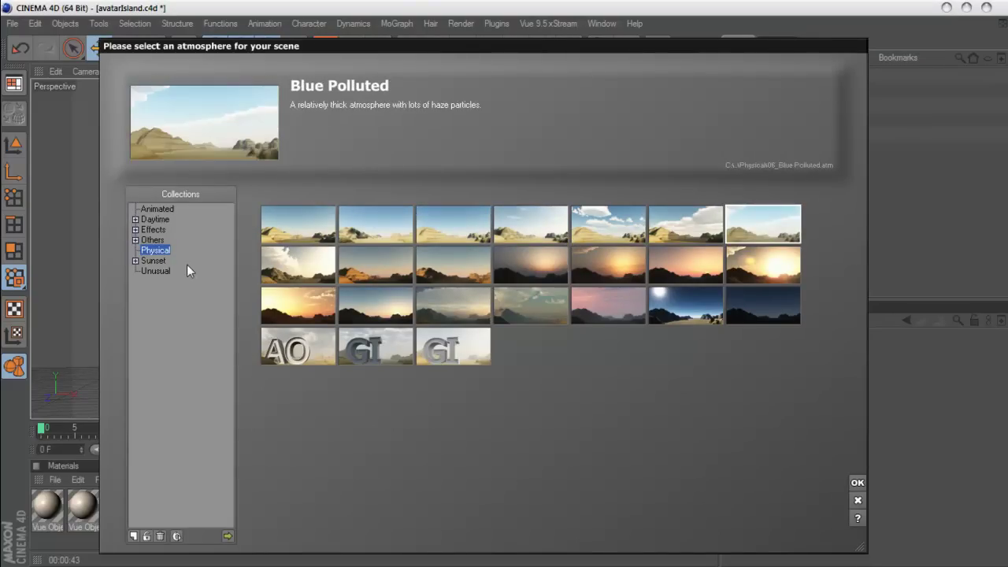
{"action": "left_click", "coordinate": [151, 223]}
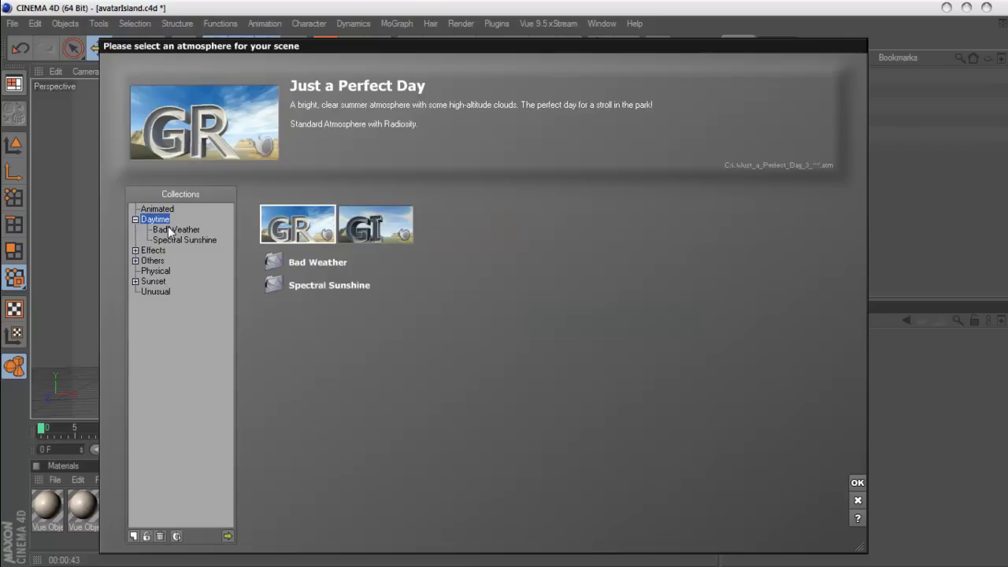
{"action": "left_click", "coordinate": [170, 230]}
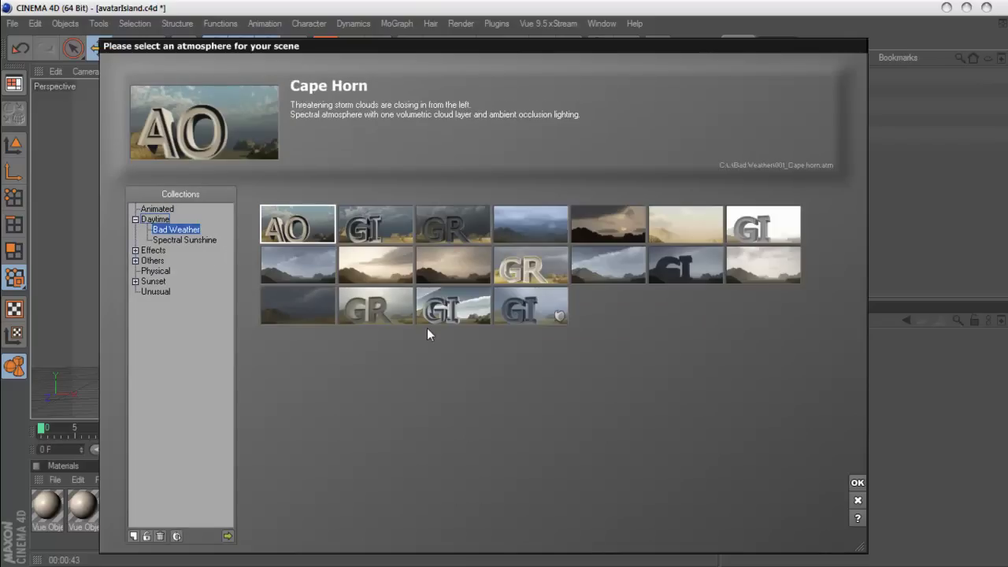
{"action": "left_click", "coordinate": [603, 261]}
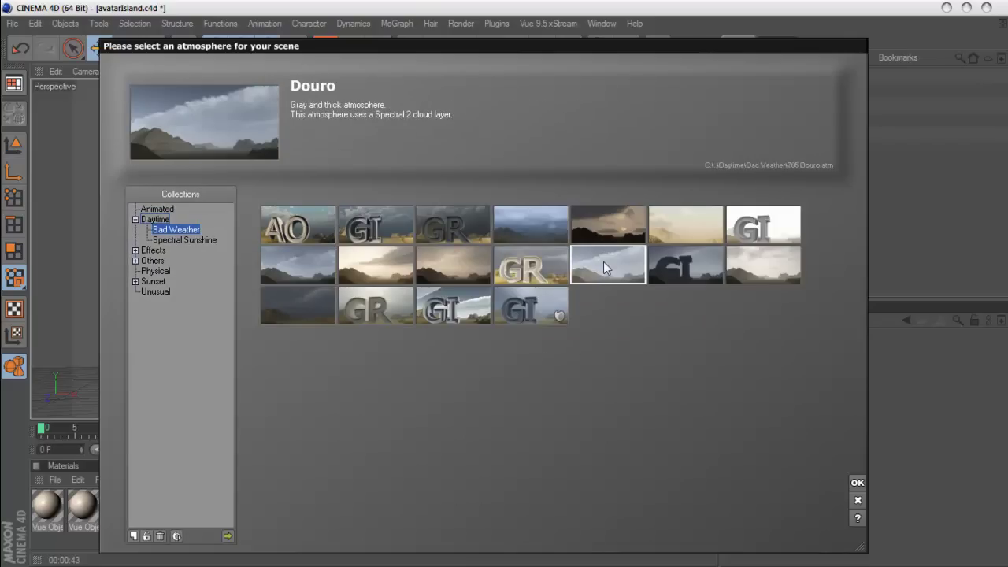
{"action": "left_click", "coordinate": [537, 227]}
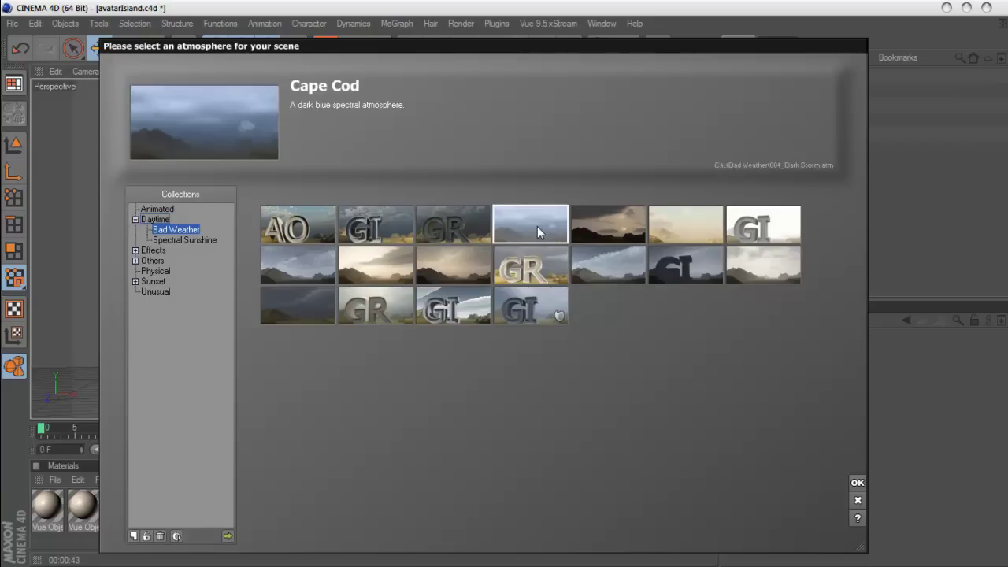
{"action": "left_click", "coordinate": [773, 264]}
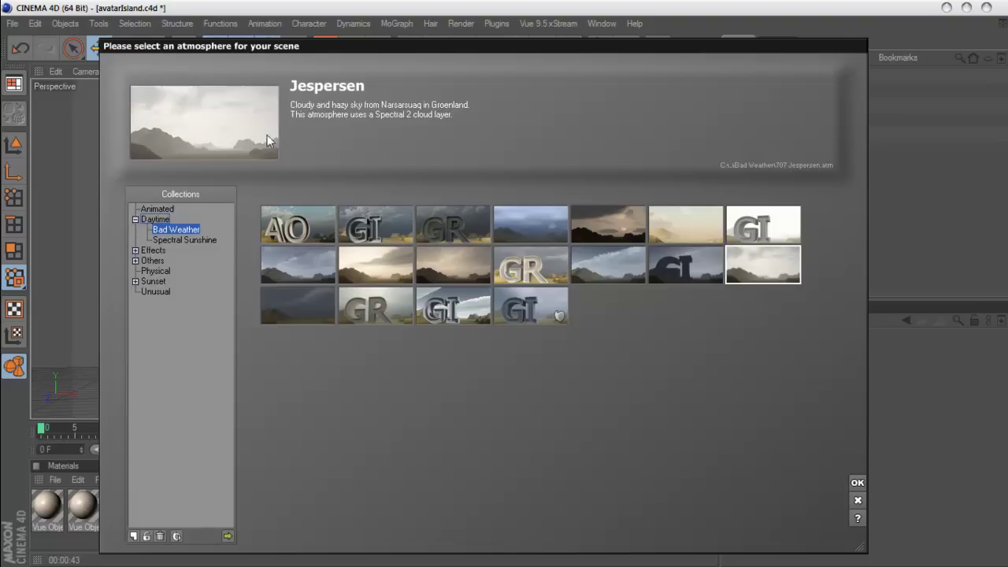
{"action": "left_click", "coordinate": [304, 275]}
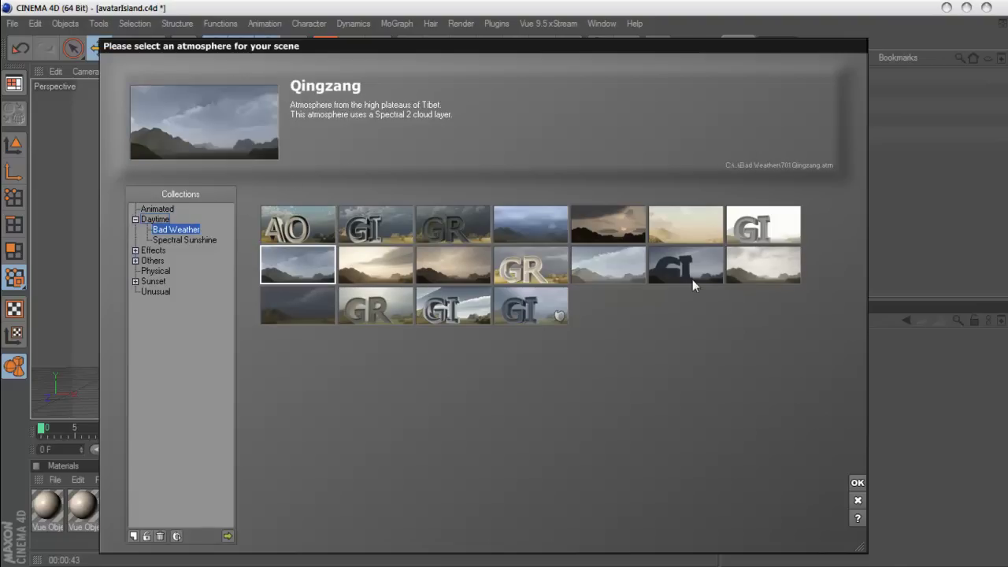
{"action": "left_click", "coordinate": [783, 278]}
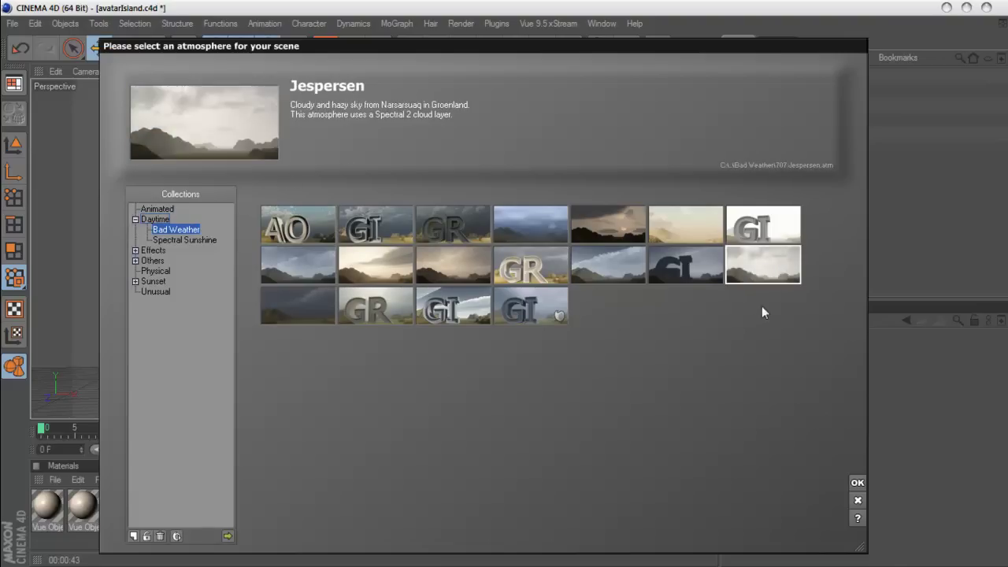
Load the Monterrey atmosphere from the Spectral Sunshine collection
{"action": "left_click", "coordinate": [189, 240]}
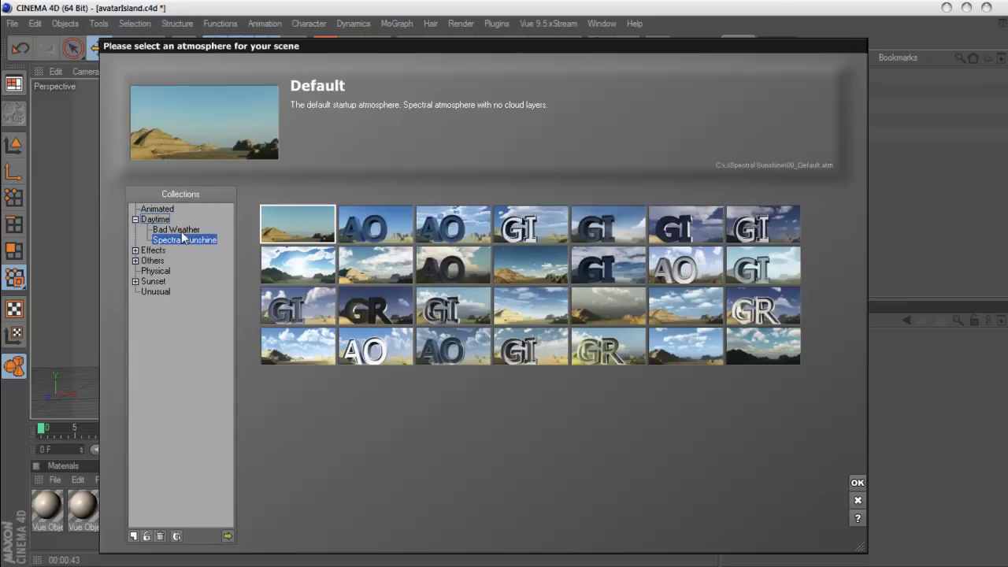
{"action": "left_click", "coordinate": [677, 308]}
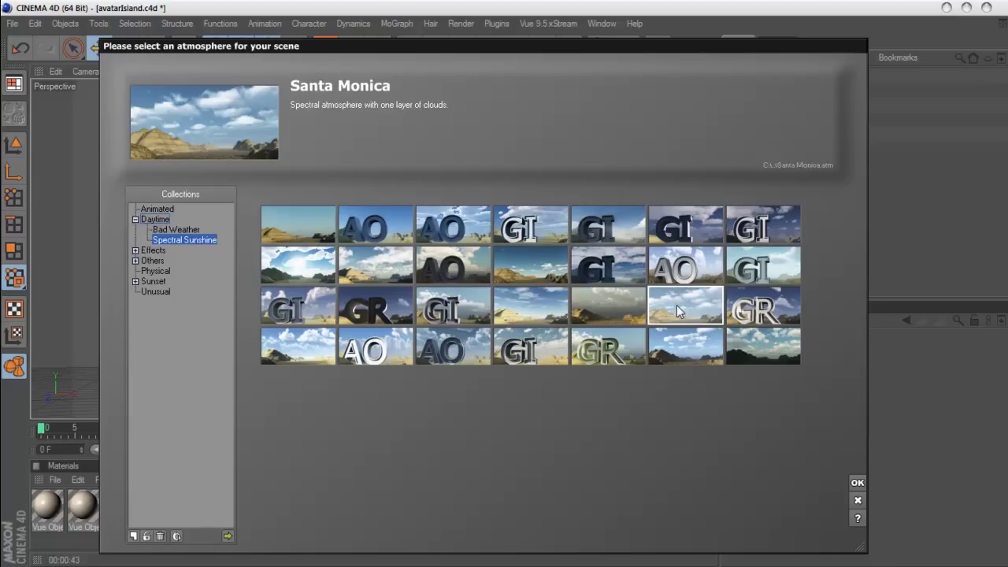
{"action": "left_click", "coordinate": [620, 272]}
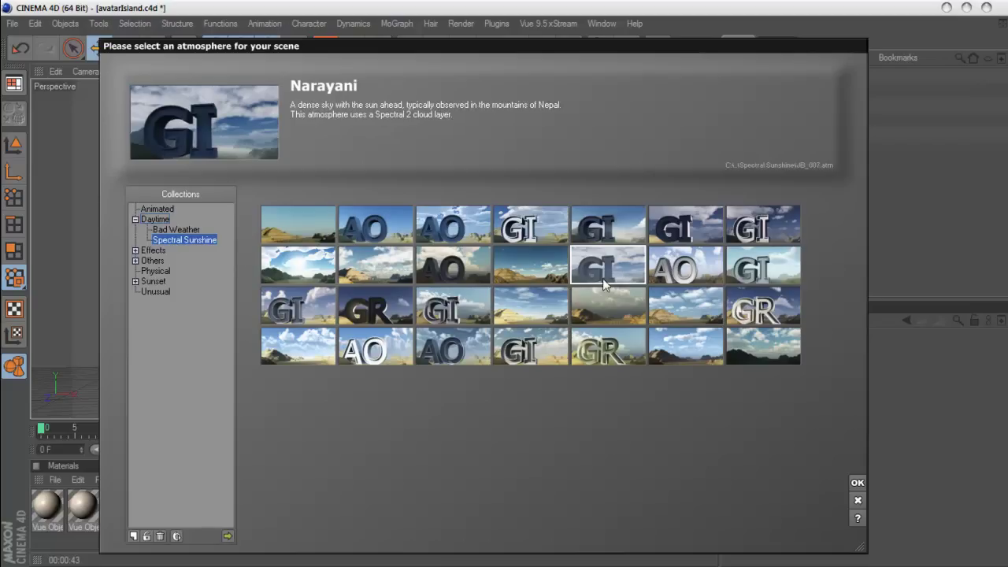
{"action": "left_click", "coordinate": [679, 276]}
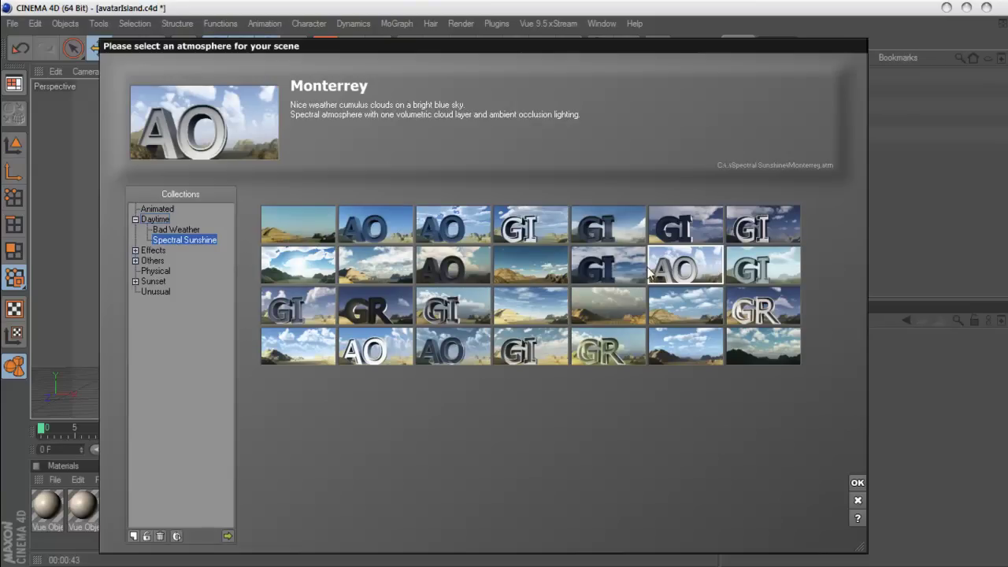
{"action": "left_click", "coordinate": [857, 483]}
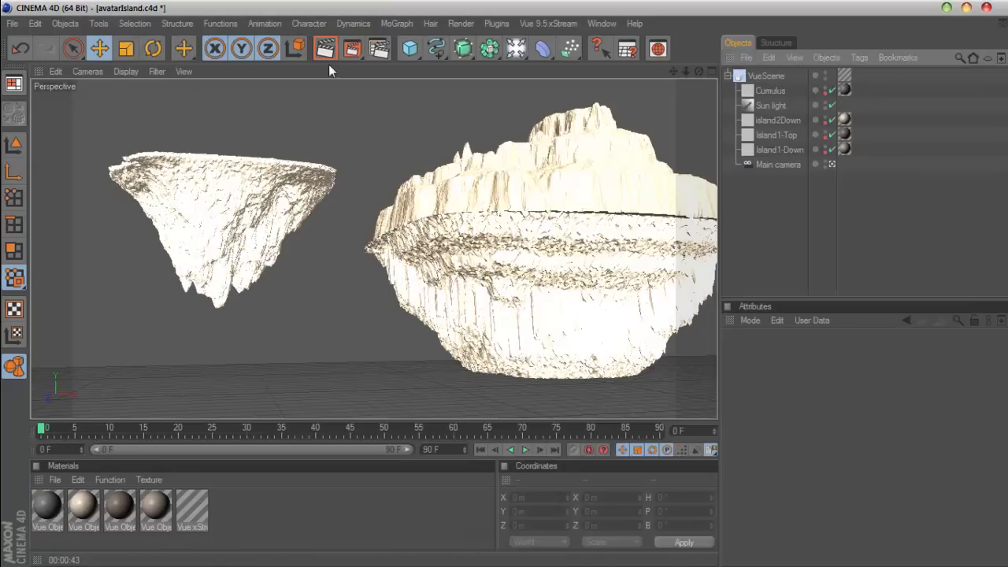
Render the active viewport to test both islands against the Monterrey cloudy sky
{"action": "left_click", "coordinate": [324, 49]}
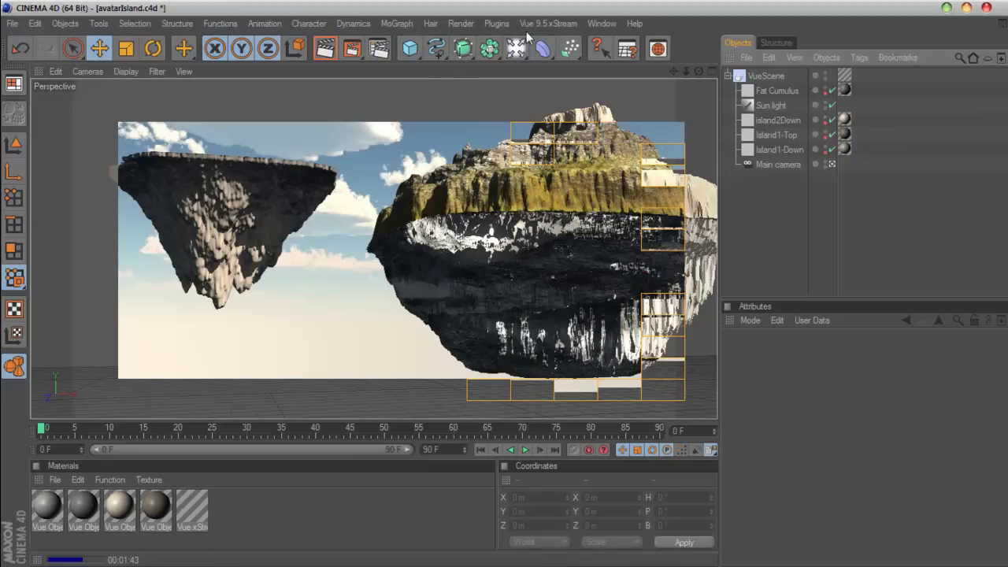
Turn off Render sky in the Vue xStream render options and re-render the islands
{"action": "left_click", "coordinate": [548, 23]}
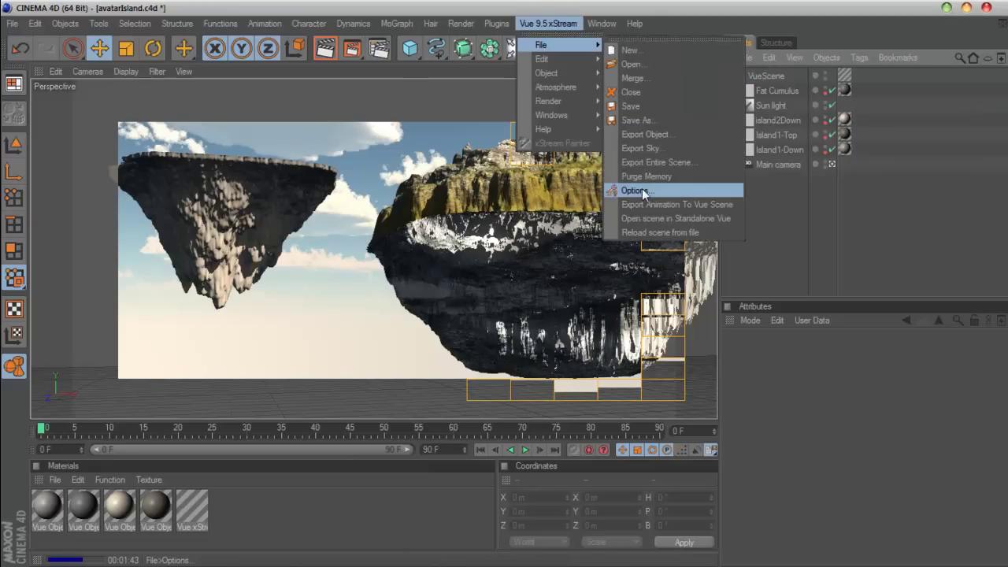
{"action": "left_click", "coordinate": [655, 191]}
{"action": "left_click", "coordinate": [358, 115]}
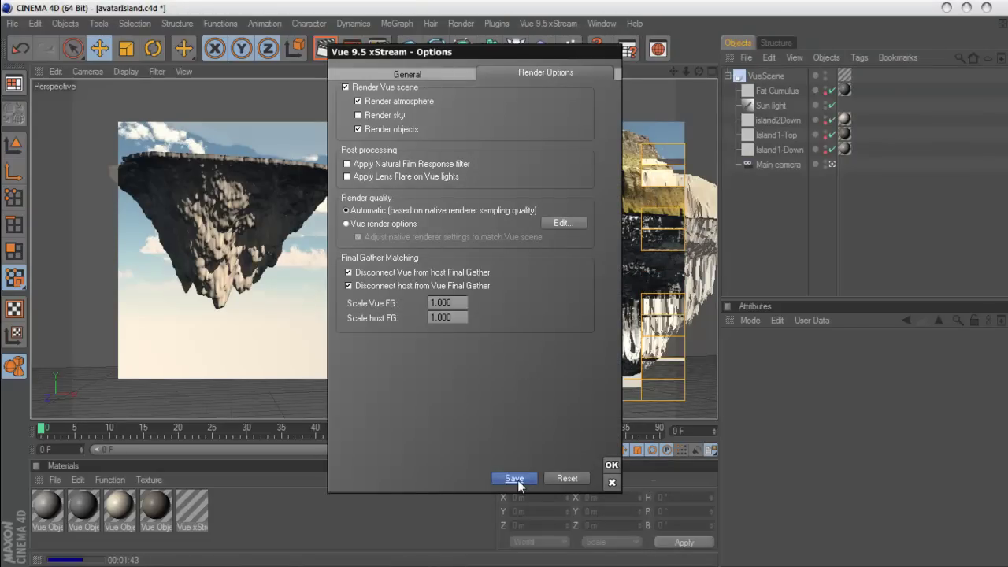
{"action": "left_click", "coordinate": [611, 465]}
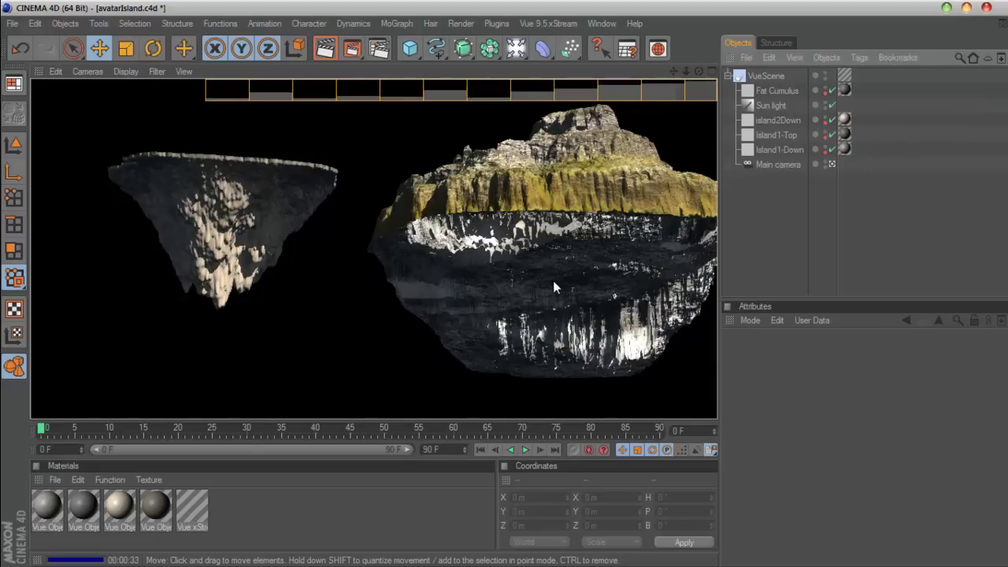
Stop the viewport render and select island2Down in the Object Manager for a new Vue material
{"action": "key", "text": "Escape"}
{"action": "left_click", "coordinate": [545, 309]}
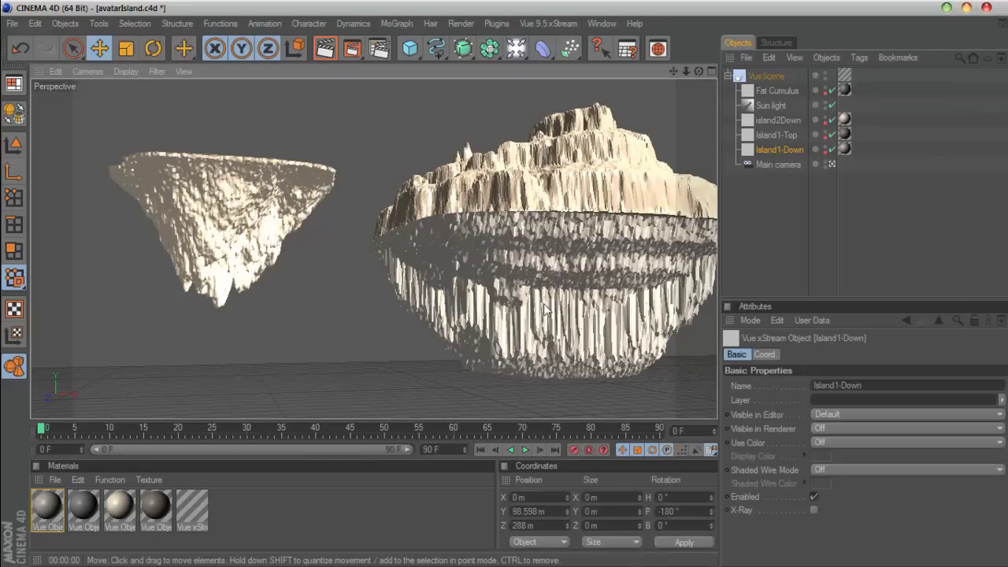
{"action": "left_click", "coordinate": [274, 214]}
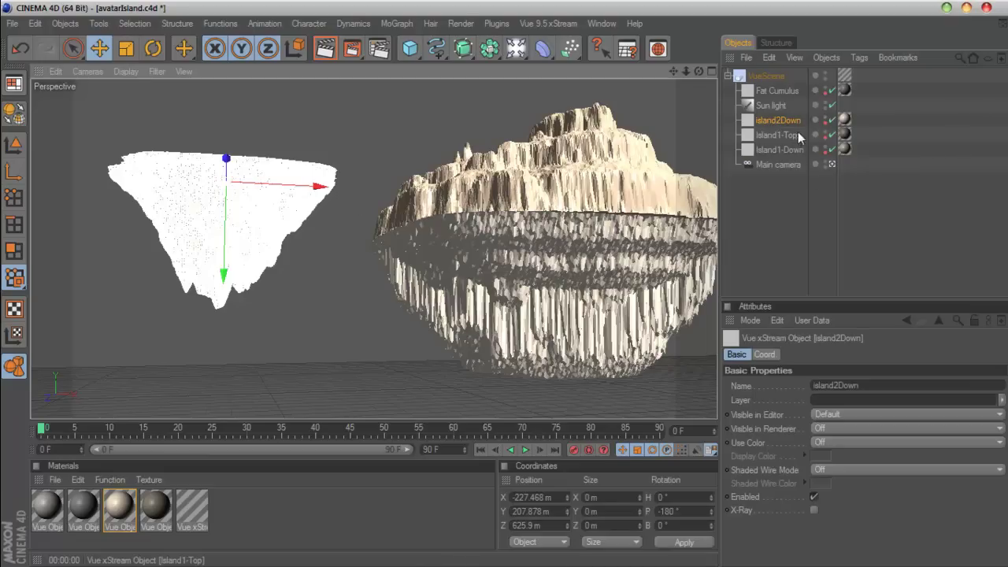
{"action": "left_click", "coordinate": [548, 23]}
{"action": "mouse_move", "coordinate": [546, 72]}
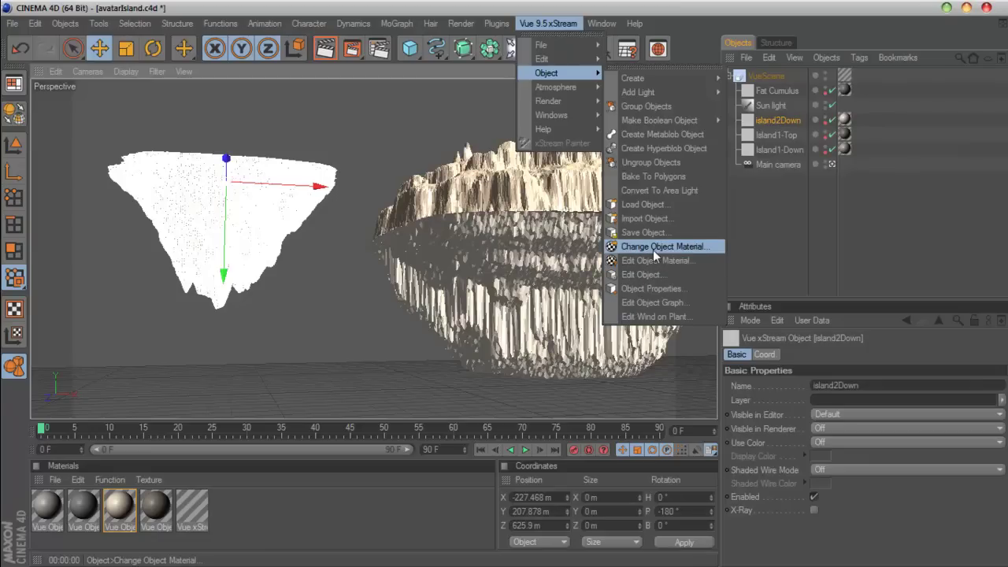
After previewing several rocks, assign Soft & Sharp Rusty Patches from Material Layers to island2Down
{"action": "left_click", "coordinate": [656, 247]}
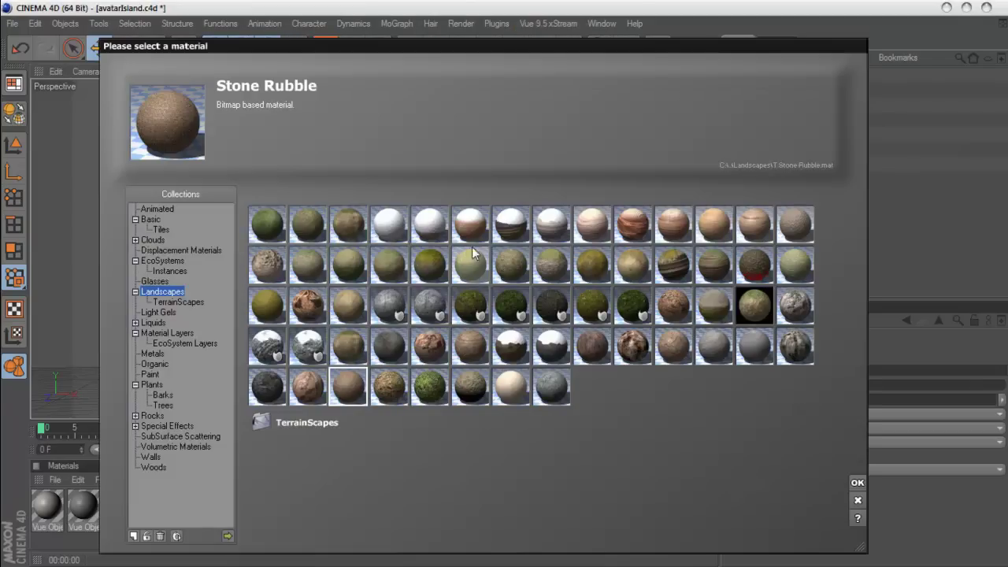
{"action": "left_click", "coordinate": [397, 350]}
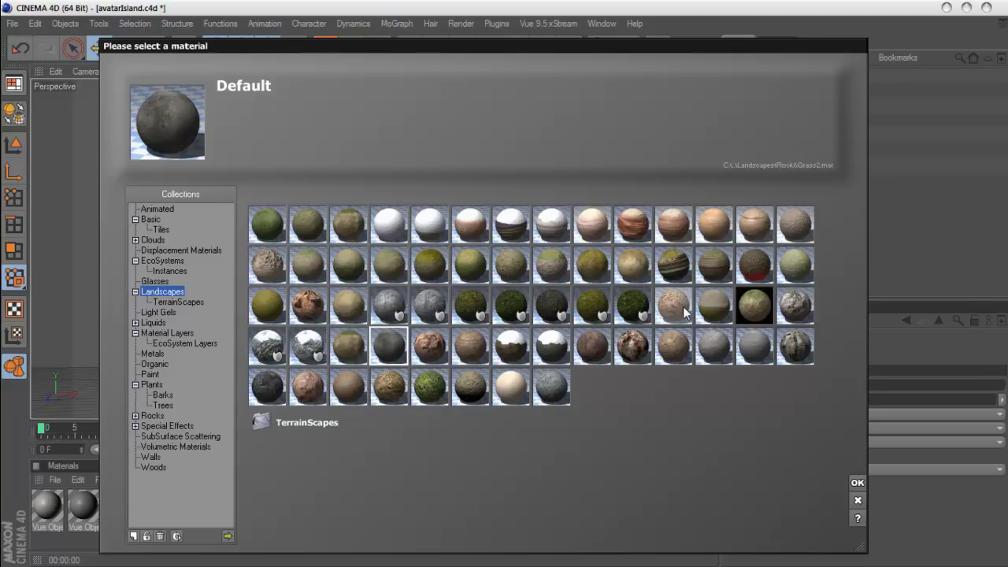
{"action": "left_click", "coordinate": [175, 302]}
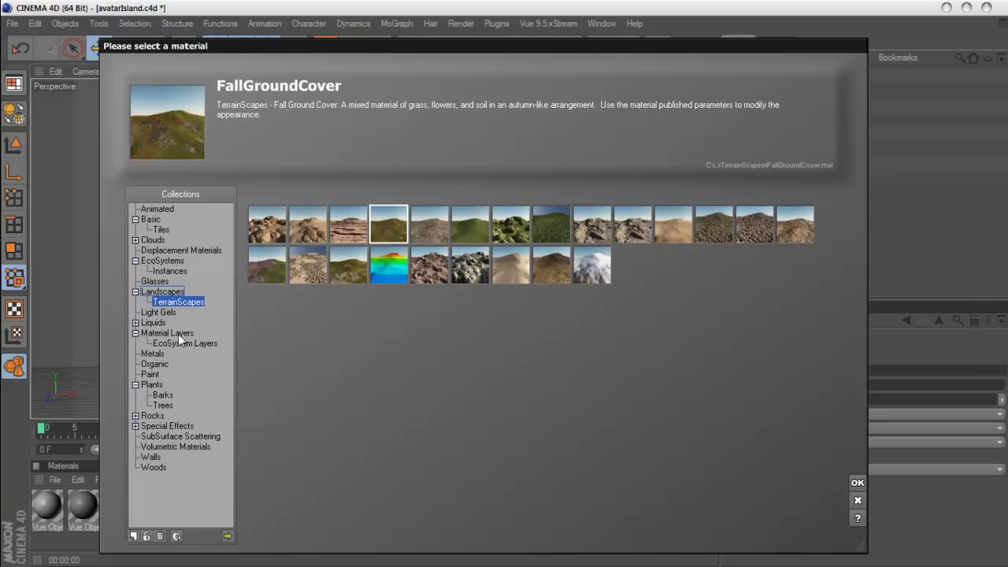
{"action": "left_click", "coordinate": [177, 334]}
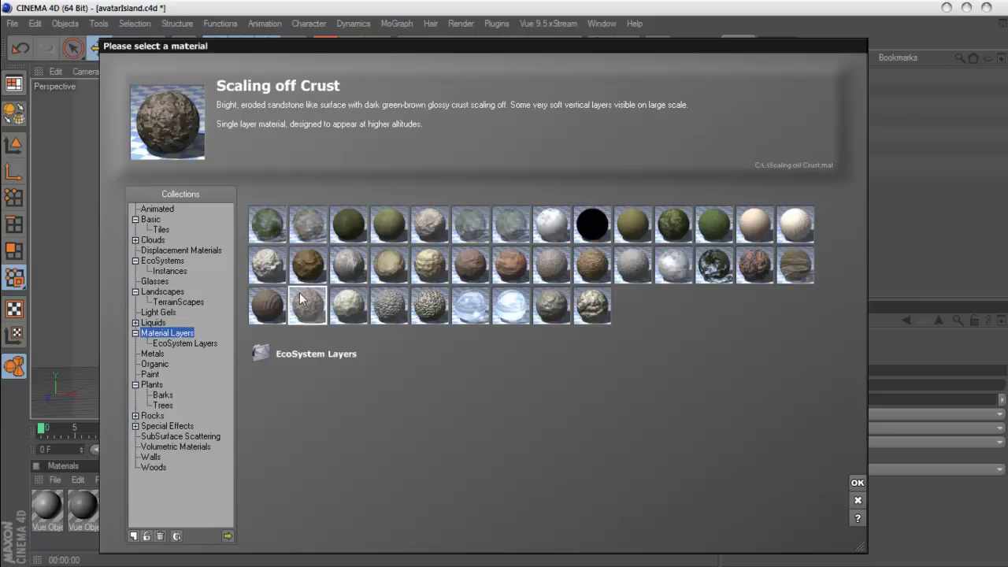
{"action": "left_click", "coordinate": [308, 265]}
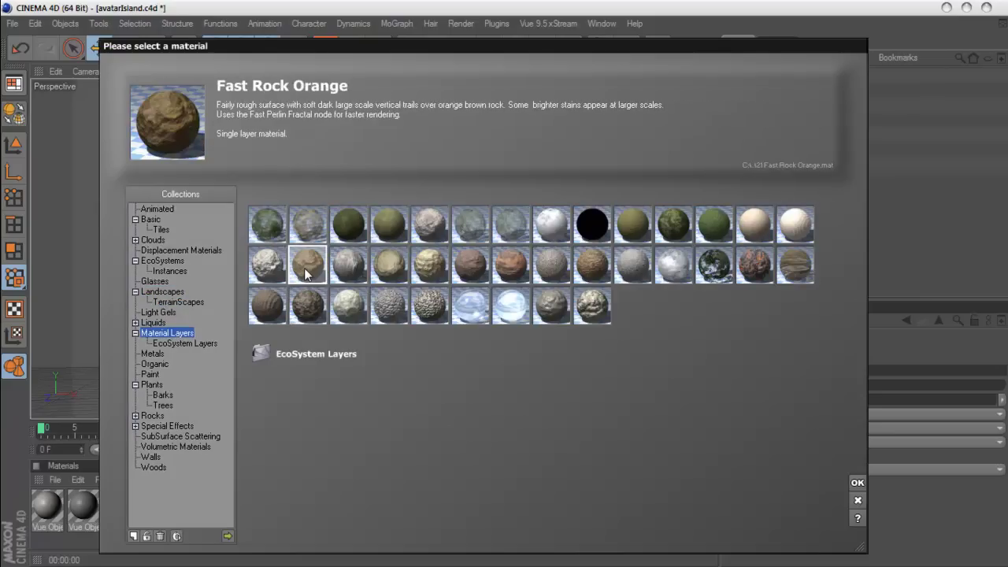
{"action": "left_click", "coordinate": [596, 273]}
{"action": "left_click", "coordinate": [594, 313]}
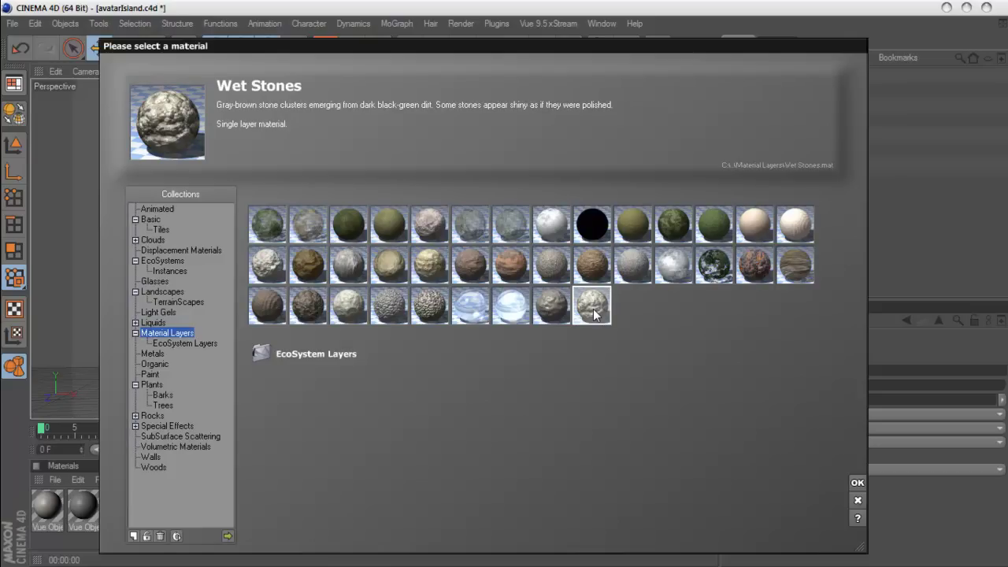
{"action": "left_click", "coordinate": [340, 314]}
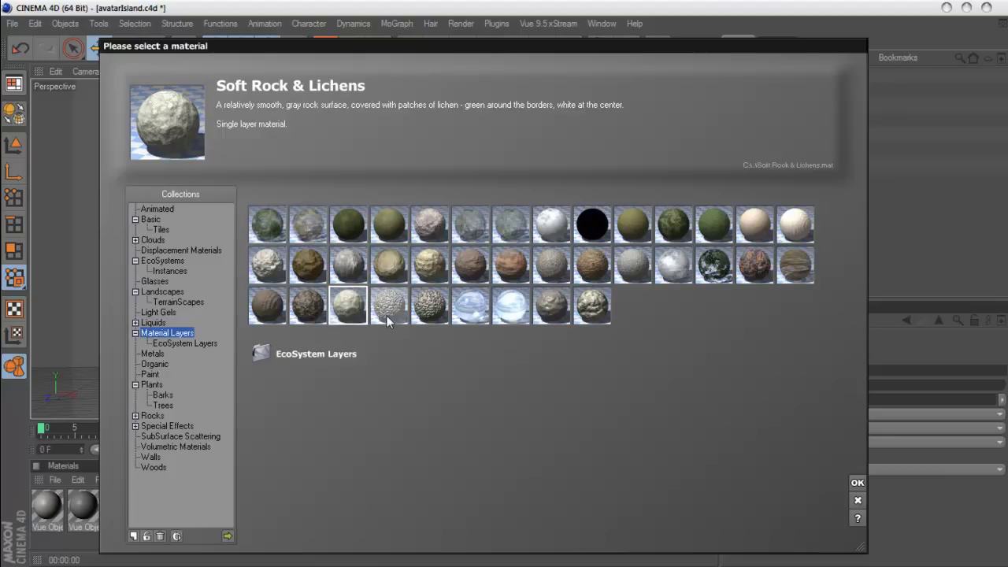
{"action": "left_click", "coordinate": [421, 273]}
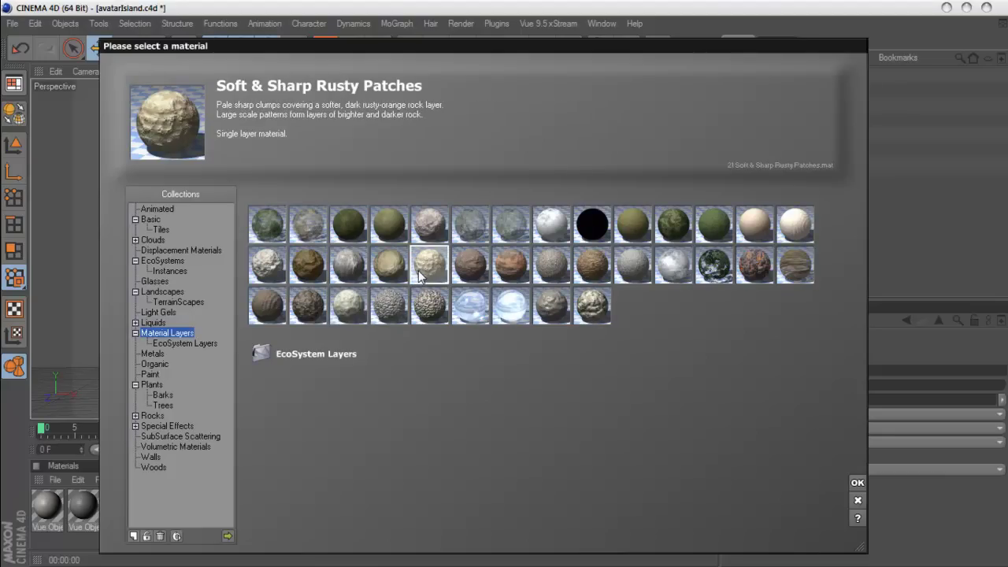
{"action": "left_click", "coordinate": [857, 483]}
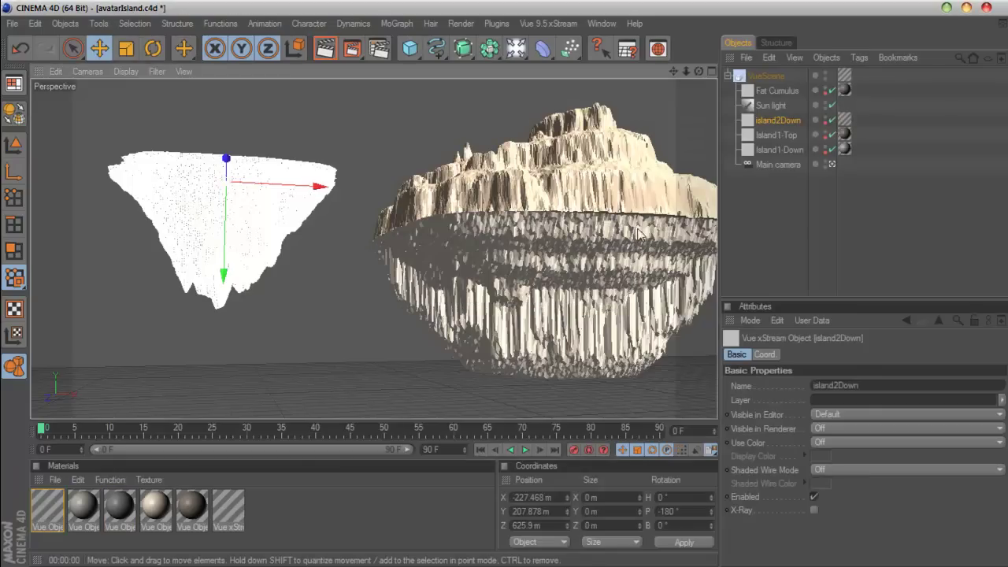
Render a region of the view around the upside-down left island
{"action": "left_click", "coordinate": [352, 48]}
{"action": "left_click", "coordinate": [409, 61]}
{"action": "mouse_move", "coordinate": [371, 116]}
{"action": "left_mouse_down"}
{"action": "mouse_move", "coordinate": [120, 265]}
{"action": "mouse_move", "coordinate": [87, 326]}
{"action": "left_mouse_up"}
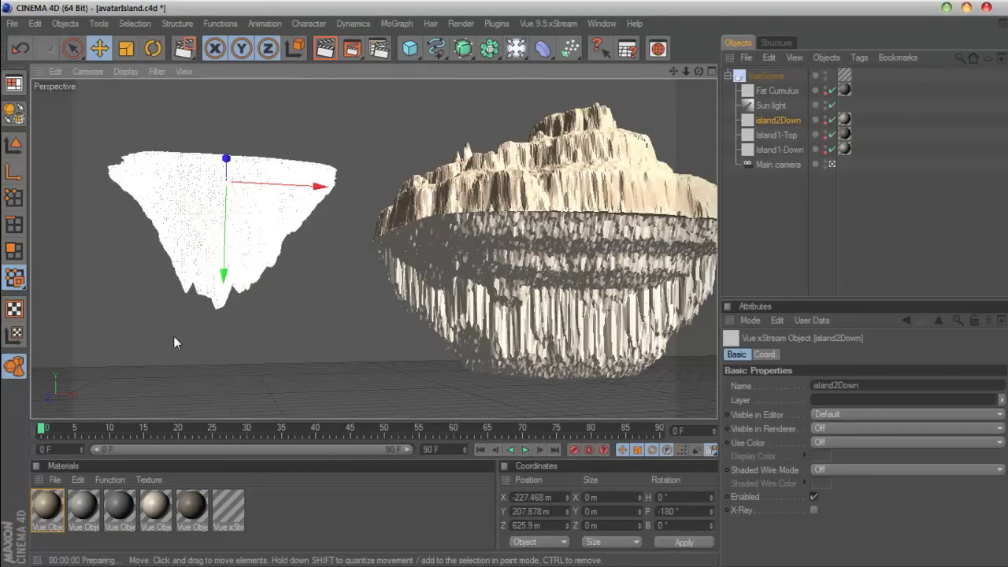
{"action": "left_click_drag", "start_coordinate": [345, 296], "coordinate": [356, 287]}
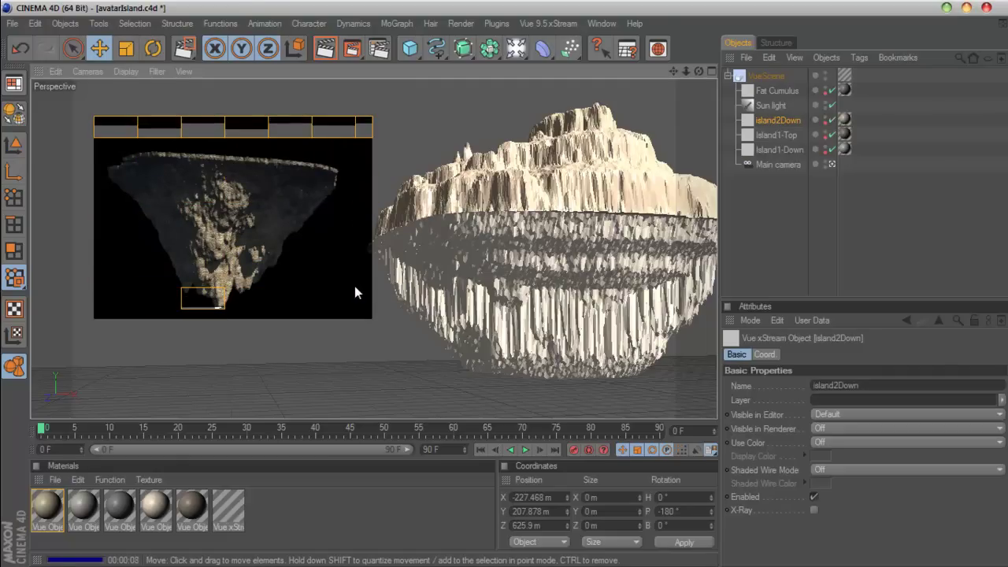
Set anti-aliasing to Best in the Render Settings
{"action": "left_click", "coordinate": [379, 48]}
{"action": "left_click", "coordinate": [363, 61]}
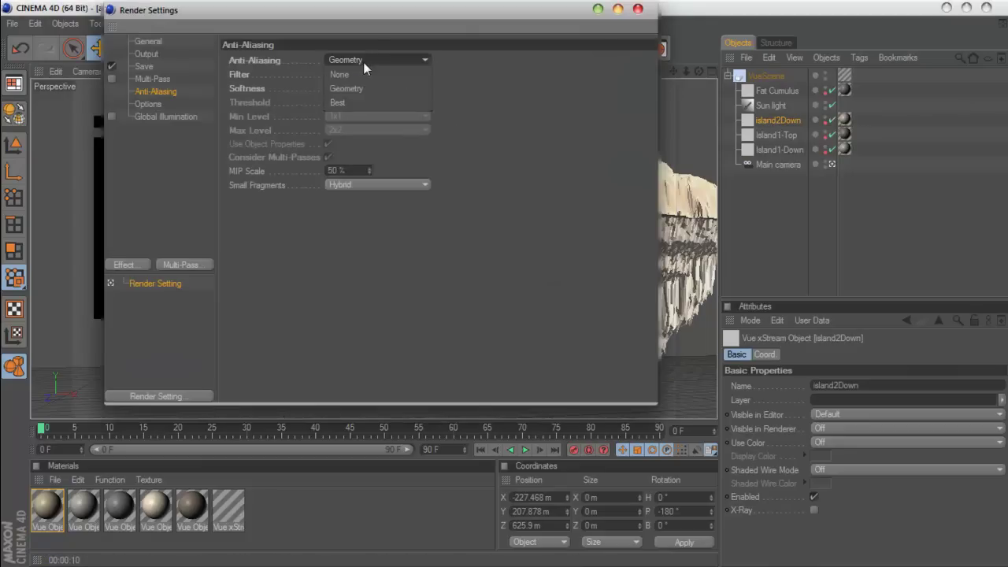
{"action": "left_click", "coordinate": [362, 108]}
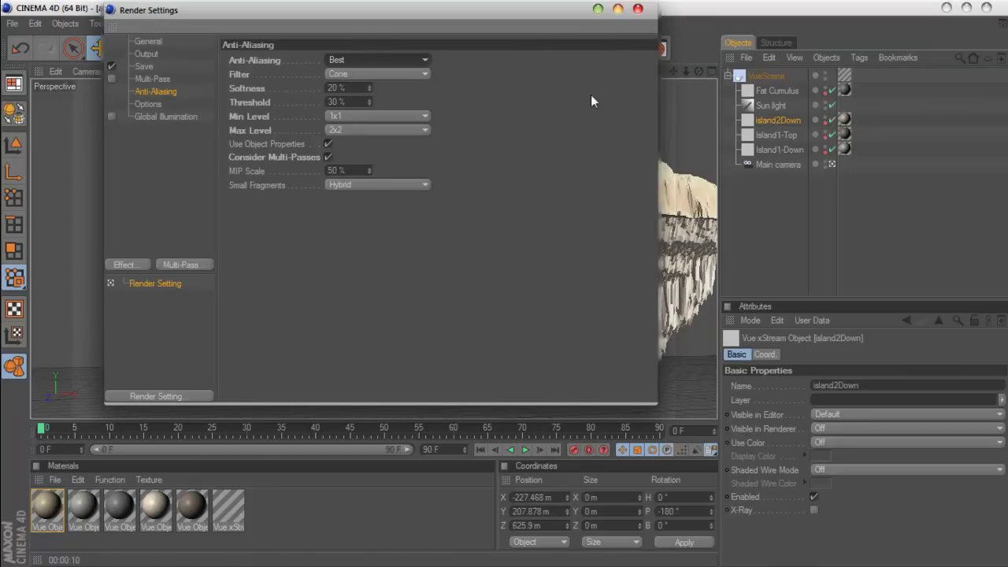
{"action": "left_click", "coordinate": [637, 9]}
Re-render the region around the left island with the improved anti-aliasing
{"action": "left_click", "coordinate": [352, 48]}
{"action": "left_click", "coordinate": [393, 61]}
{"action": "mouse_move", "coordinate": [344, 134]}
{"action": "left_mouse_down"}
{"action": "mouse_move", "coordinate": [141, 261]}
{"action": "mouse_move", "coordinate": [109, 327]}
{"action": "left_mouse_up"}
{"action": "key", "text": "e"}
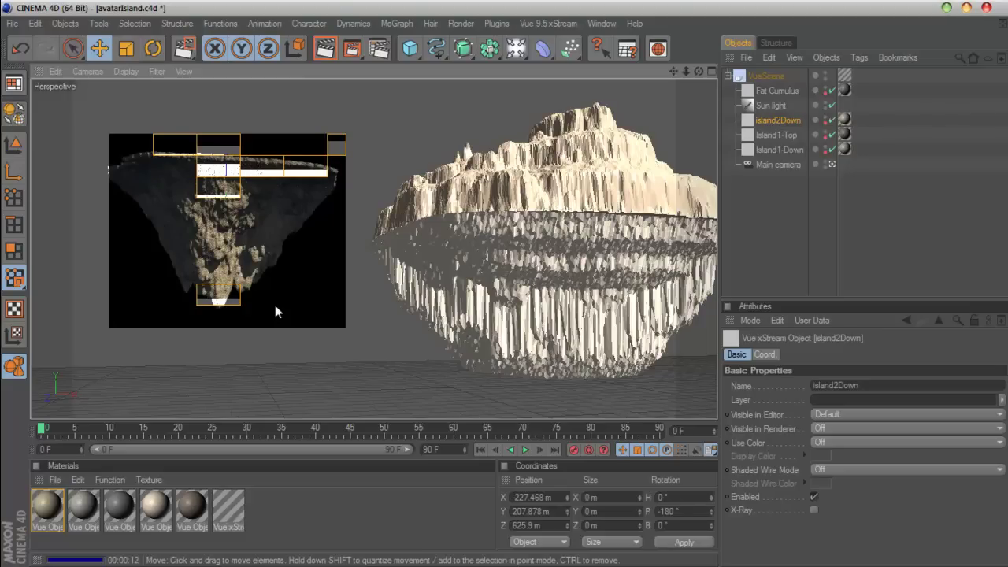
Change island2Down's Vue material to Wet Stones
{"action": "left_click", "coordinate": [544, 23]}
{"action": "mouse_move", "coordinate": [546, 72]}
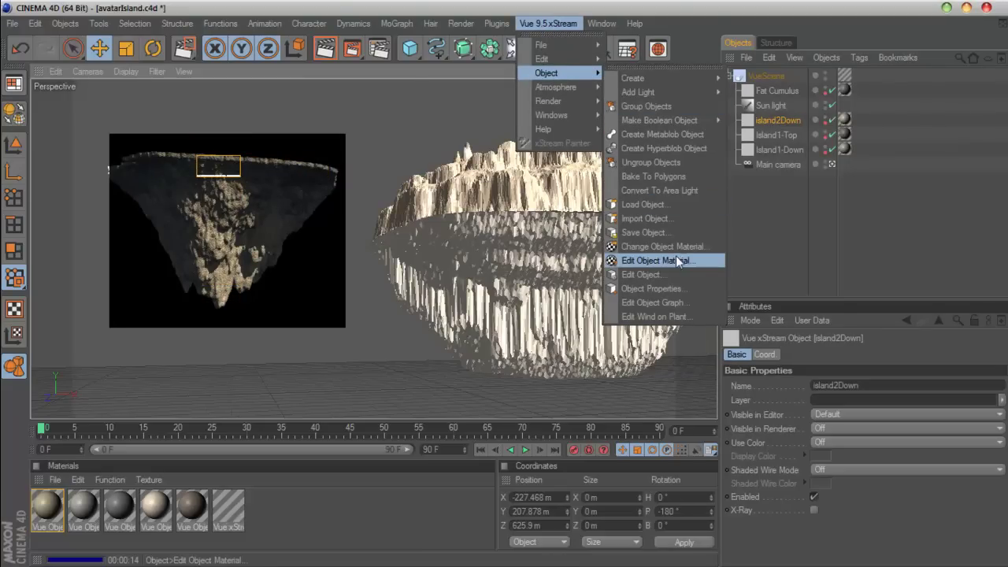
{"action": "left_click", "coordinate": [675, 259]}
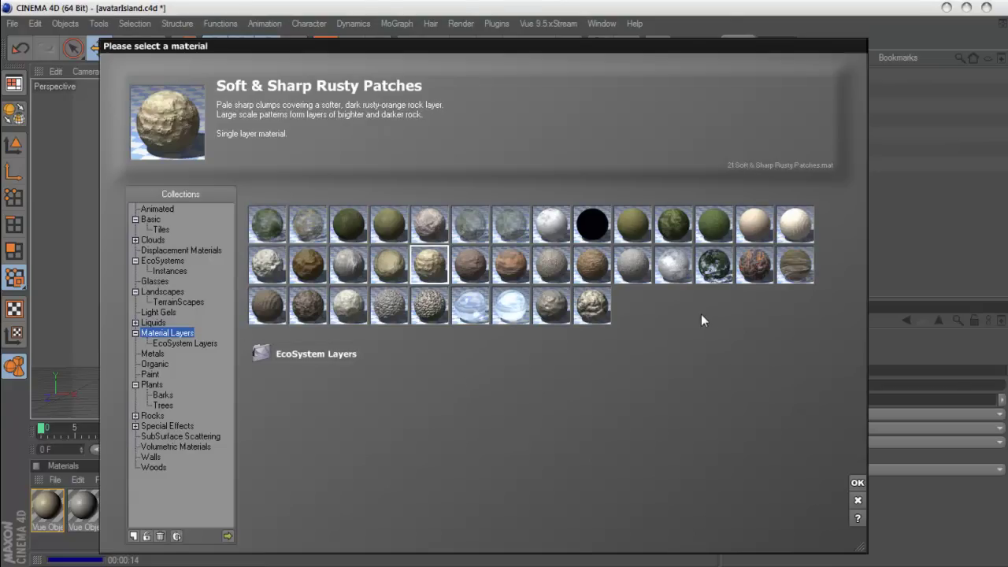
{"action": "left_click", "coordinate": [596, 311]}
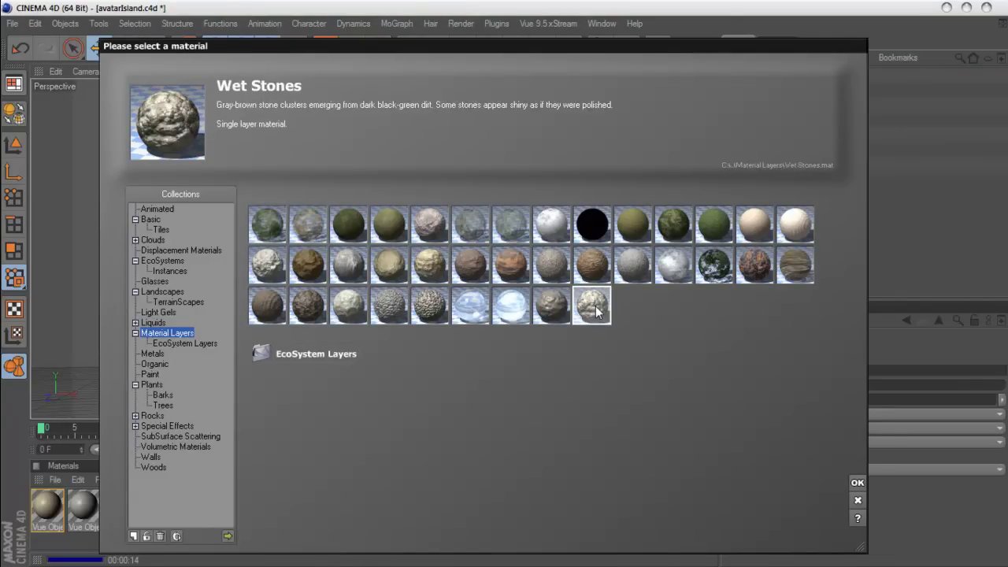
{"action": "left_click", "coordinate": [857, 484]}
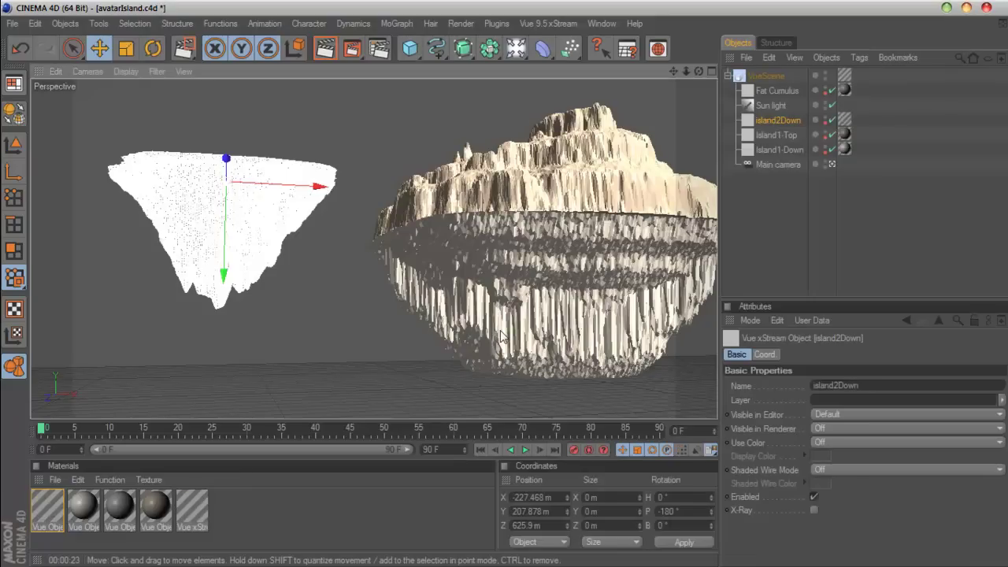
Render a region around the left island to check the Wet Stones look
{"action": "left_click", "coordinate": [352, 48]}
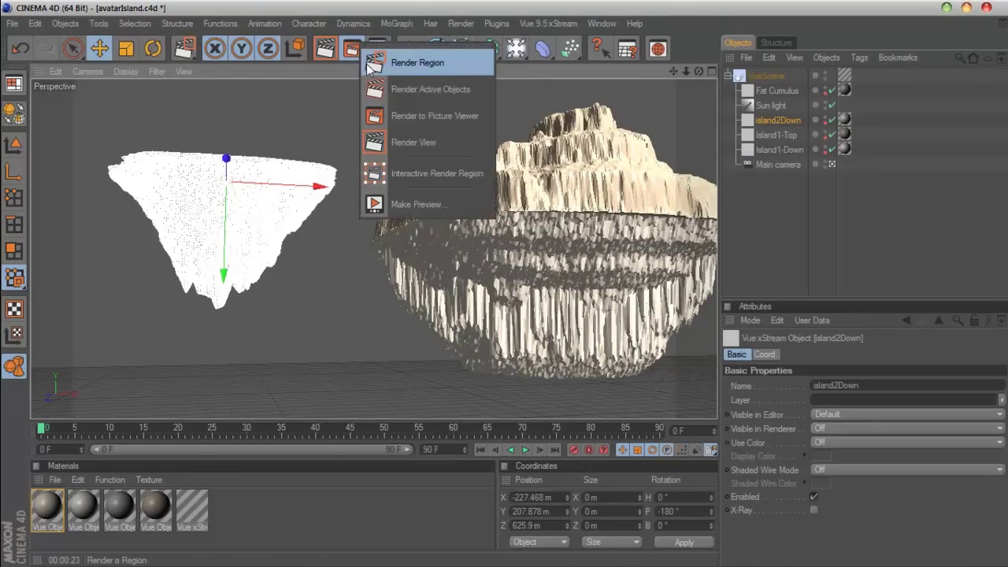
{"action": "left_click", "coordinate": [422, 61]}
{"action": "left_click_drag", "start_coordinate": [326, 131], "coordinate": [119, 318]}
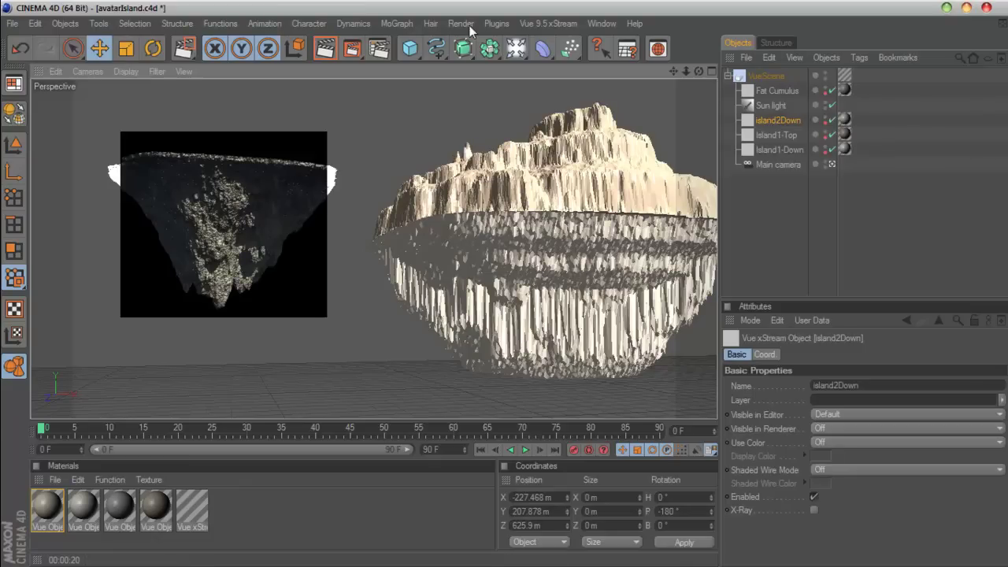
{"action": "left_click", "coordinate": [531, 27]}
{"action": "mouse_move", "coordinate": [547, 73]}
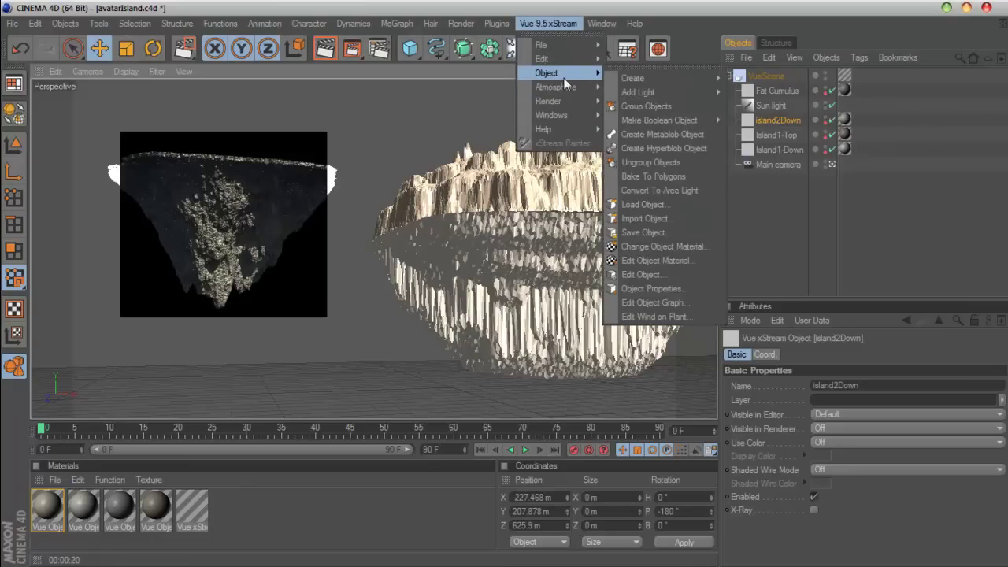
{"action": "left_click", "coordinate": [659, 260]}
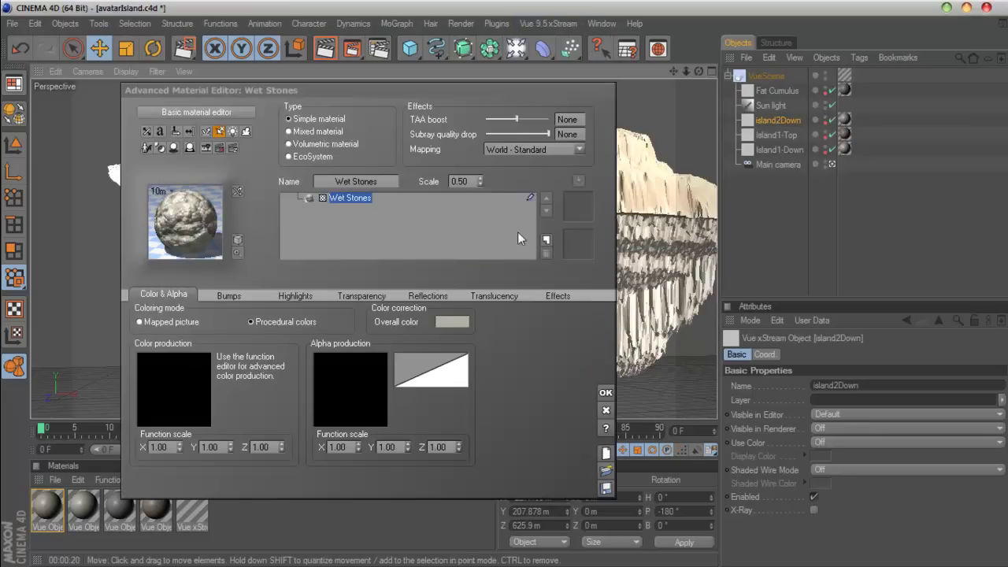
{"action": "left_click_drag", "start_coordinate": [400, 93], "coordinate": [657, 57]}
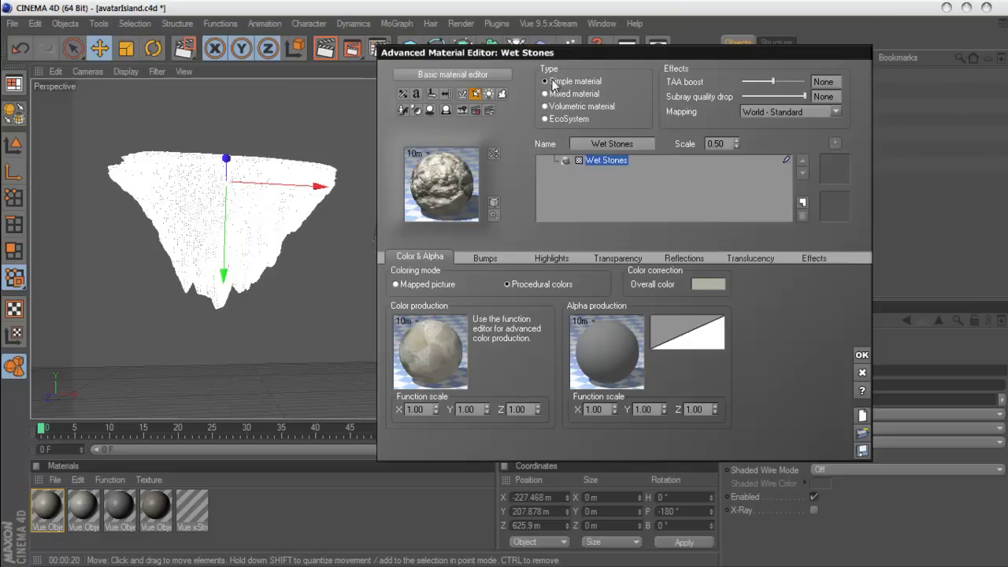
{"action": "left_click", "coordinate": [423, 358]}
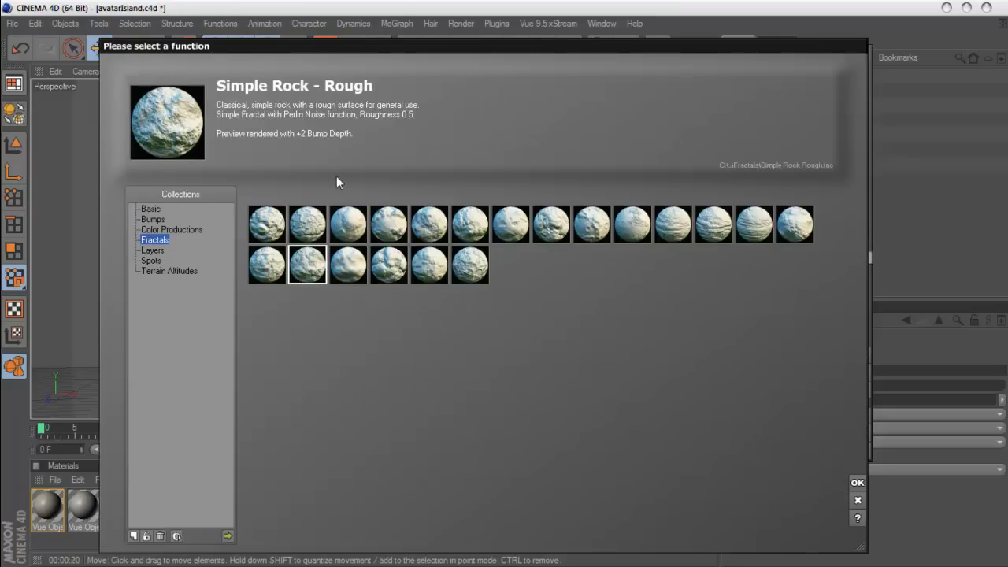
{"action": "left_click_drag", "start_coordinate": [335, 52], "coordinate": [334, 339]}
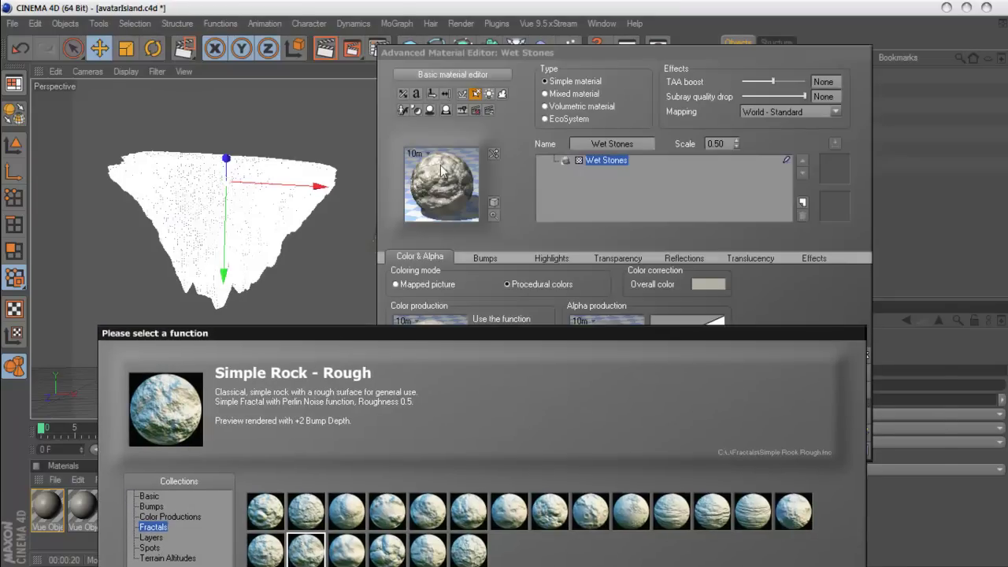
{"action": "left_click_drag", "start_coordinate": [407, 335], "coordinate": [417, 44]}
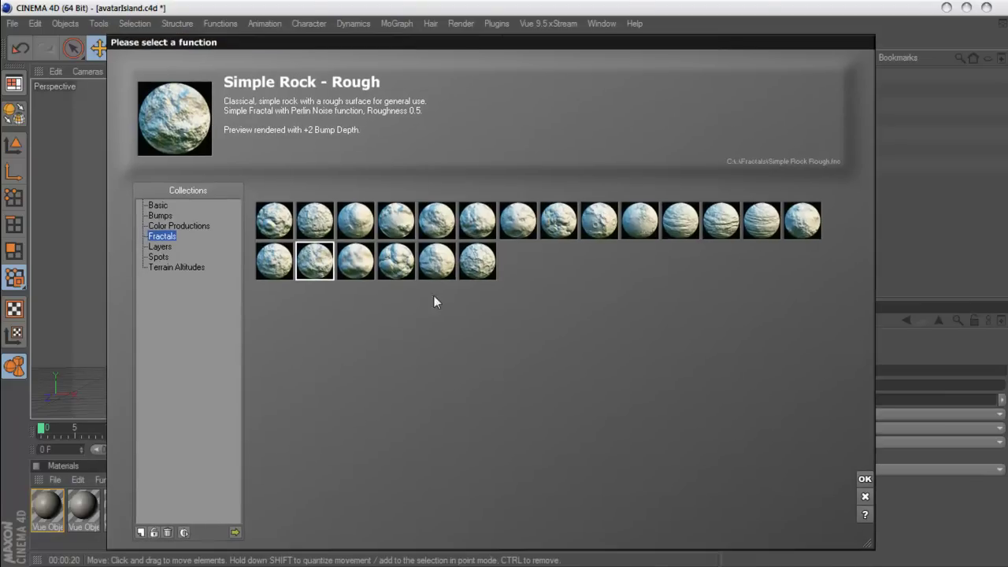
{"action": "left_click", "coordinate": [397, 272]}
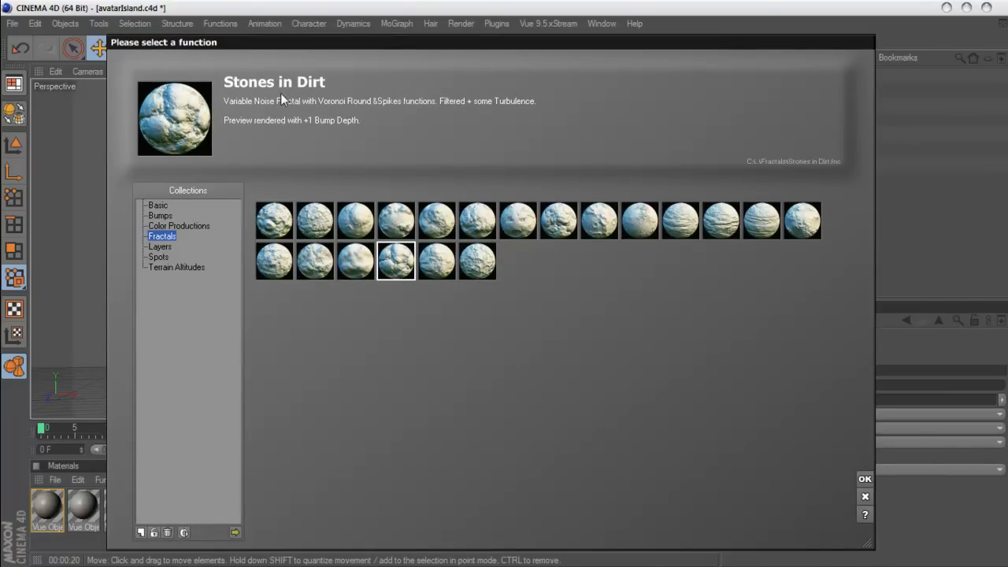
{"action": "left_click", "coordinate": [864, 478]}
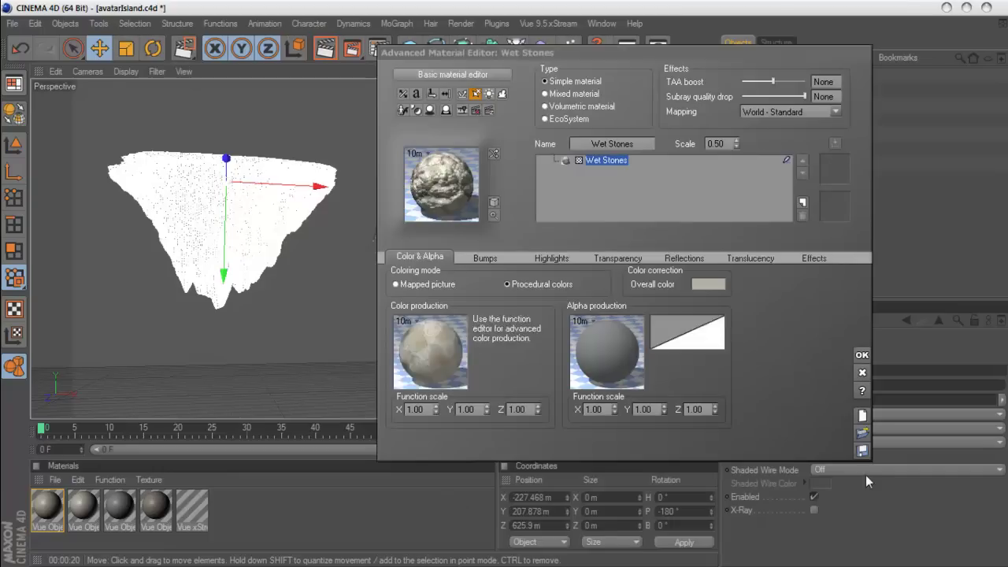
{"action": "right_click", "coordinate": [420, 356]}
{"action": "left_click", "coordinate": [476, 414]}
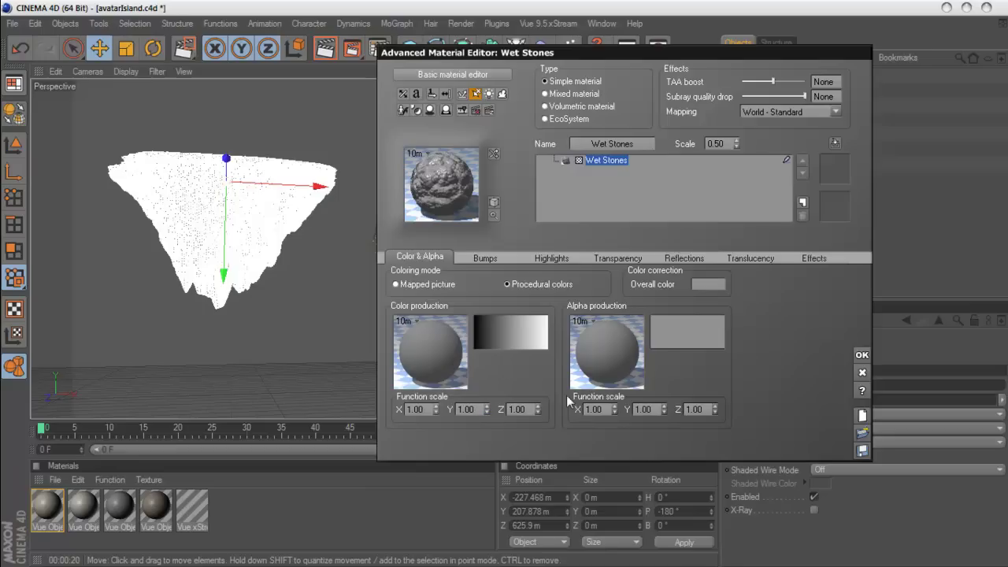
{"action": "scroll", "coordinate": [484, 262], "scroll_direction": "down", "scroll_amount": 1}
{"action": "scroll", "coordinate": [460, 262], "scroll_direction": "down", "scroll_amount": 1}
{"action": "scroll", "coordinate": [501, 264], "scroll_direction": "up", "scroll_amount": 2}
{"action": "scroll", "coordinate": [479, 258], "scroll_direction": "down", "scroll_amount": 2}
{"action": "left_click", "coordinate": [479, 257]}
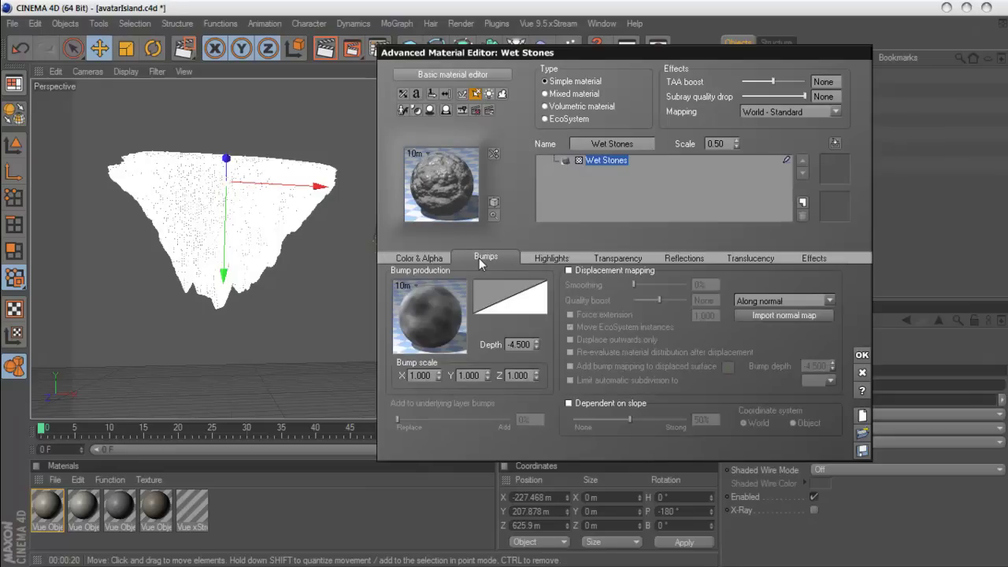
{"action": "left_click", "coordinate": [427, 259]}
Discard the material edits and reopen Wet Stones in the Vue material editor
{"action": "left_click", "coordinate": [863, 375]}
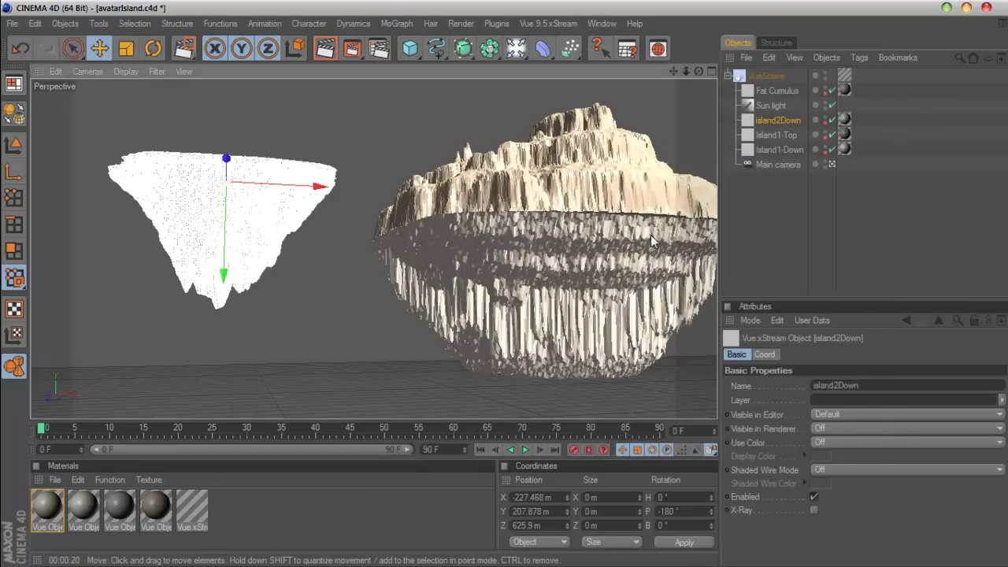
{"action": "left_click", "coordinate": [550, 23]}
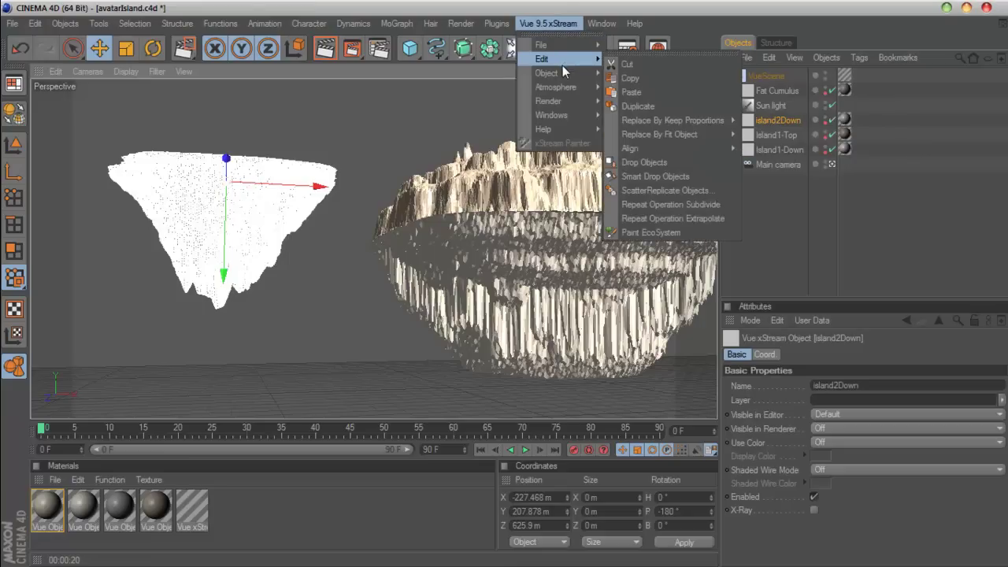
{"action": "mouse_move", "coordinate": [547, 72]}
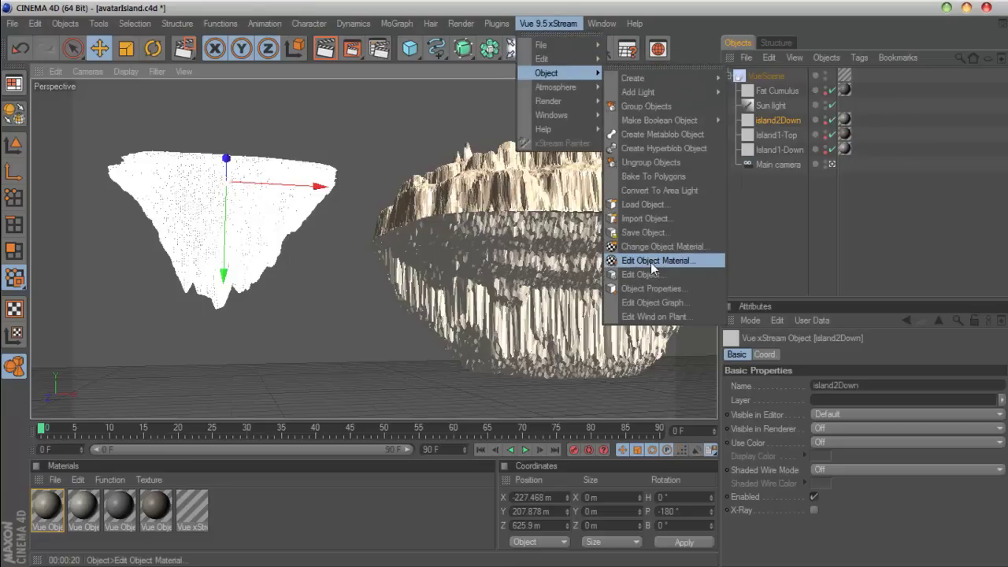
{"action": "left_click", "coordinate": [650, 262]}
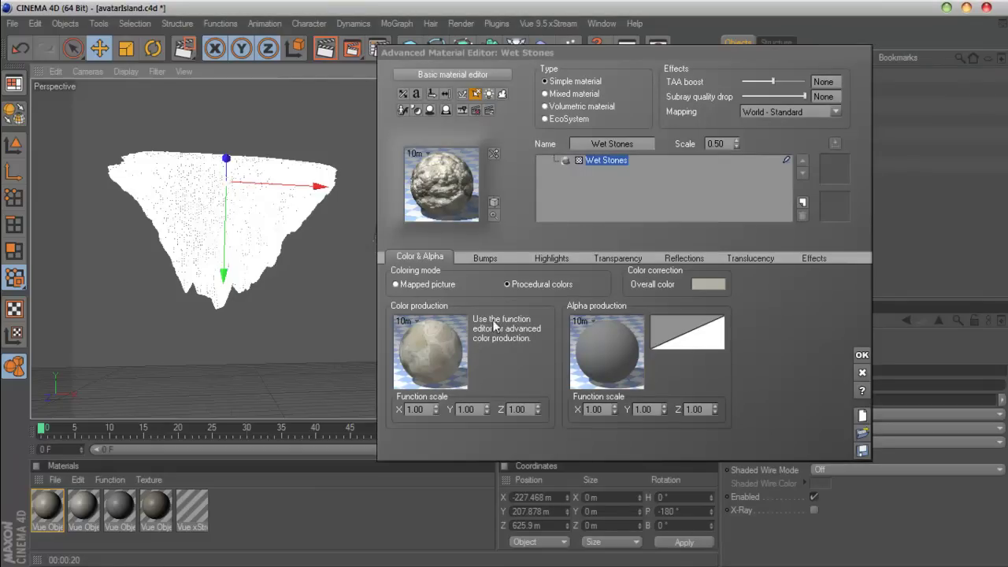
Review the bump, transparency and translucency tabs, then open the colour production function browser
{"action": "left_click", "coordinate": [482, 259]}
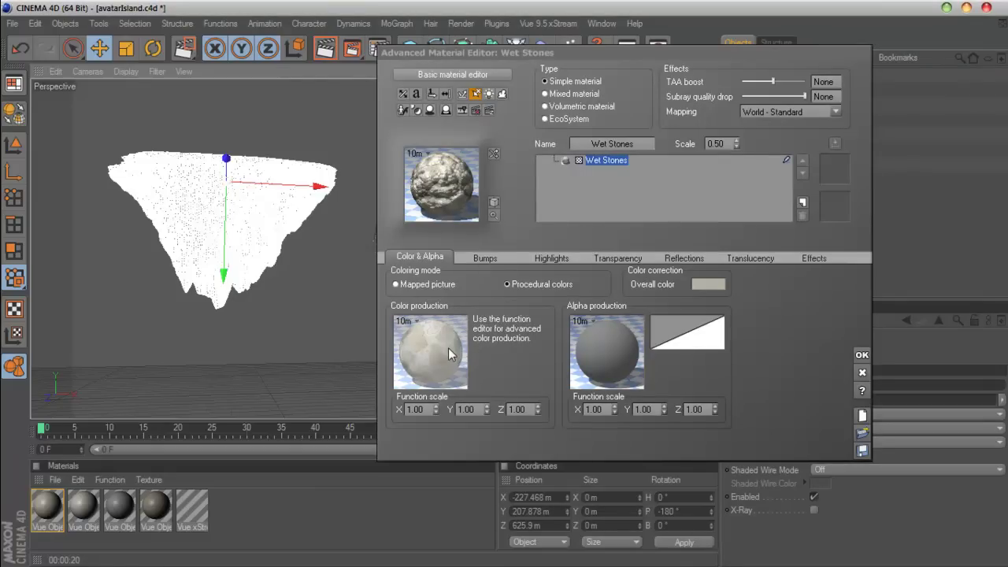
{"action": "left_click", "coordinate": [543, 260]}
{"action": "left_click", "coordinate": [607, 260]}
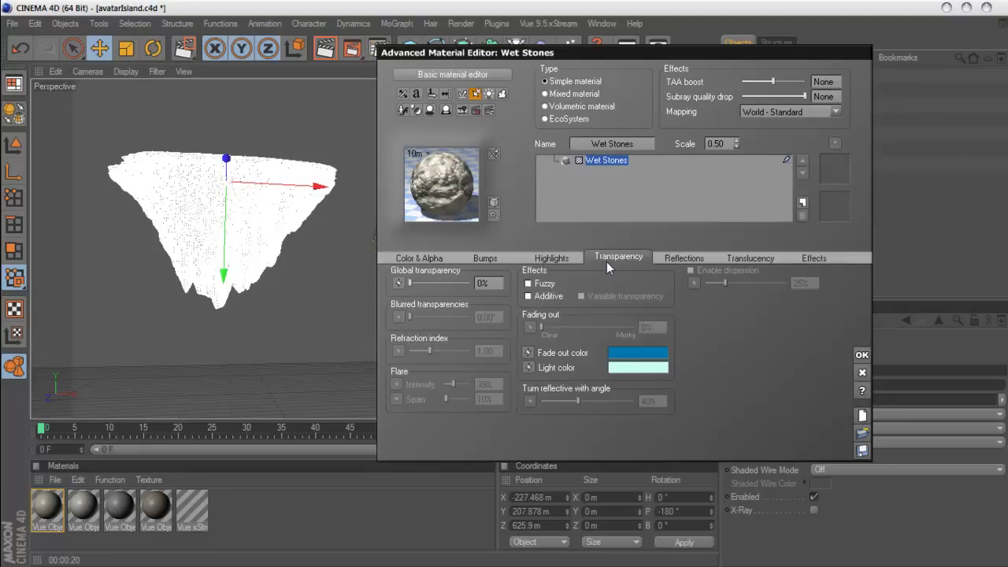
{"action": "left_click", "coordinate": [665, 259]}
{"action": "left_click", "coordinate": [748, 259]}
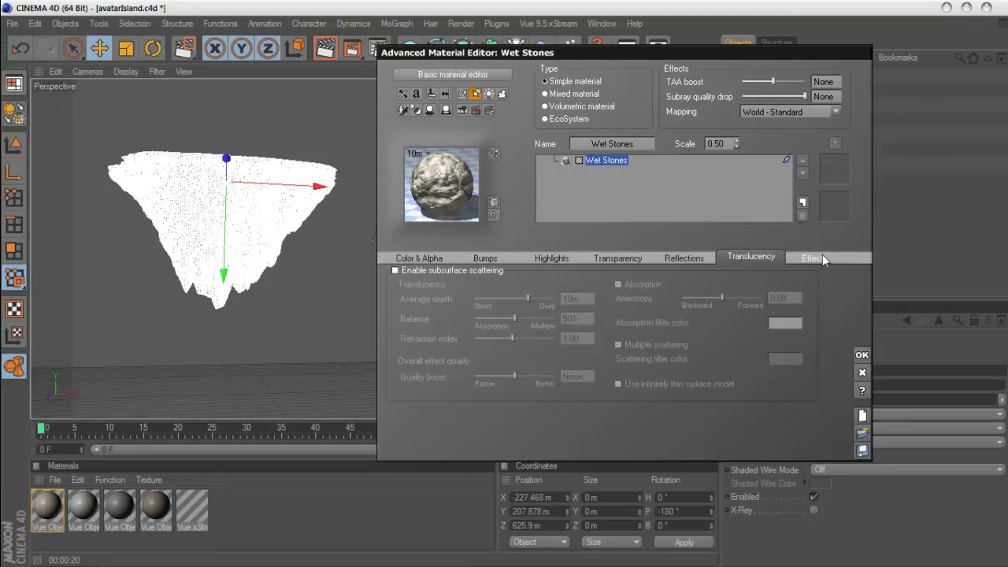
{"action": "left_click", "coordinate": [429, 258]}
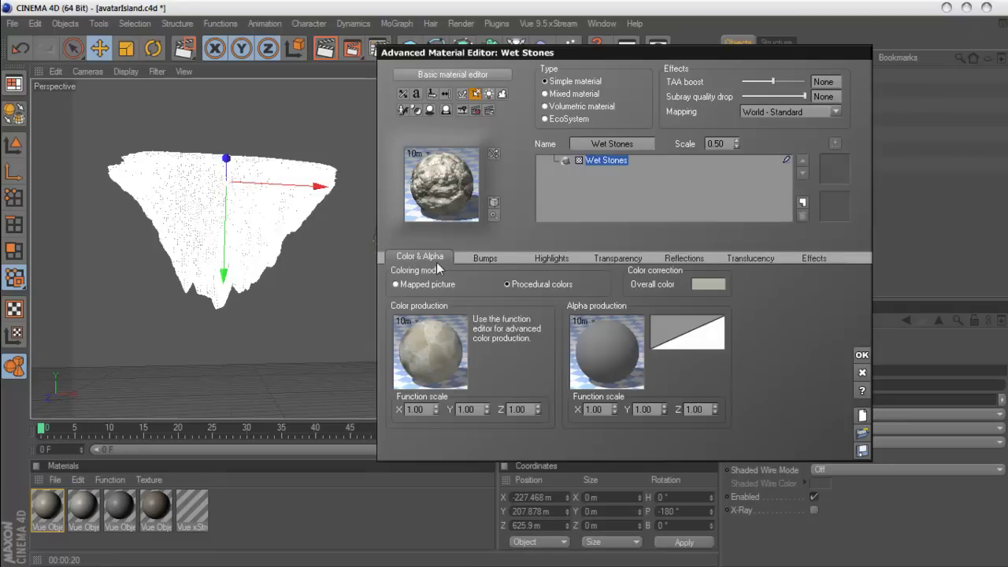
{"action": "left_click", "coordinate": [446, 347]}
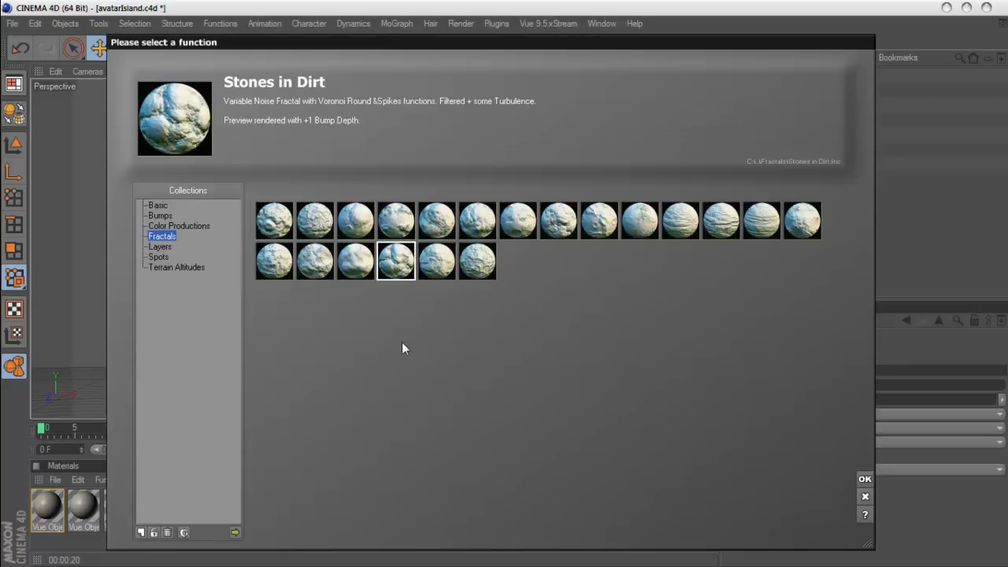
Set Wet Stones' colour production function to the Lava Flow fractal after previewing Asteroid and Transformed Cristals
{"action": "mouse_move", "coordinate": [348, 45]}
{"action": "left_mouse_down"}
{"action": "mouse_move", "coordinate": [383, 452]}
{"action": "mouse_move", "coordinate": [348, 65]}
{"action": "left_mouse_up"}
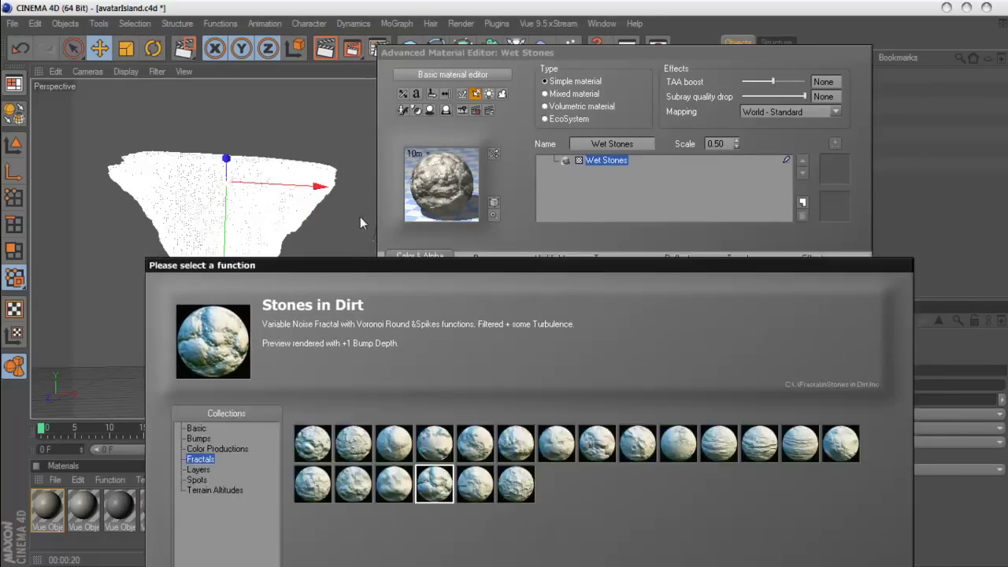
{"action": "left_click", "coordinate": [434, 284]}
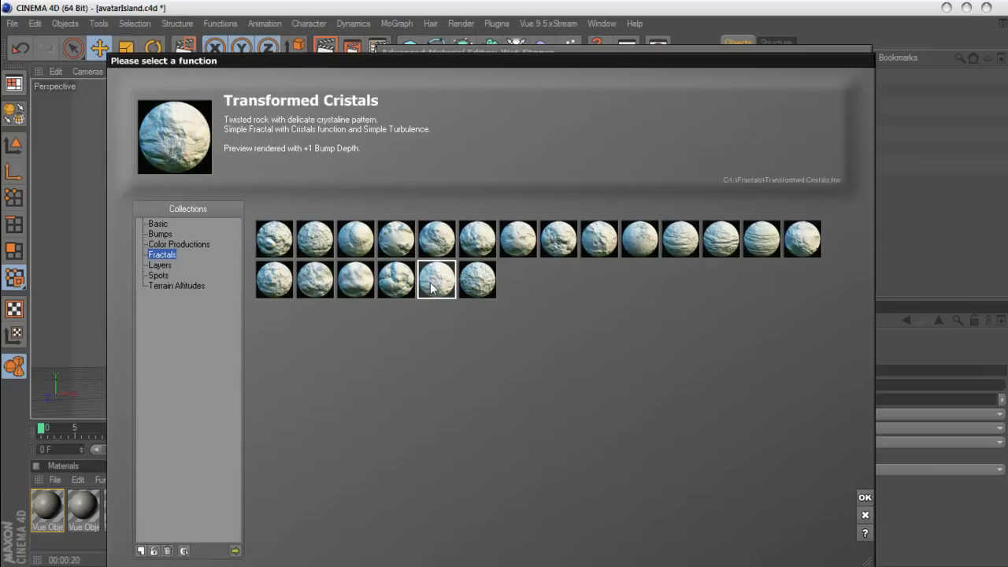
{"action": "left_click", "coordinate": [274, 239]}
{"action": "left_click", "coordinate": [309, 249]}
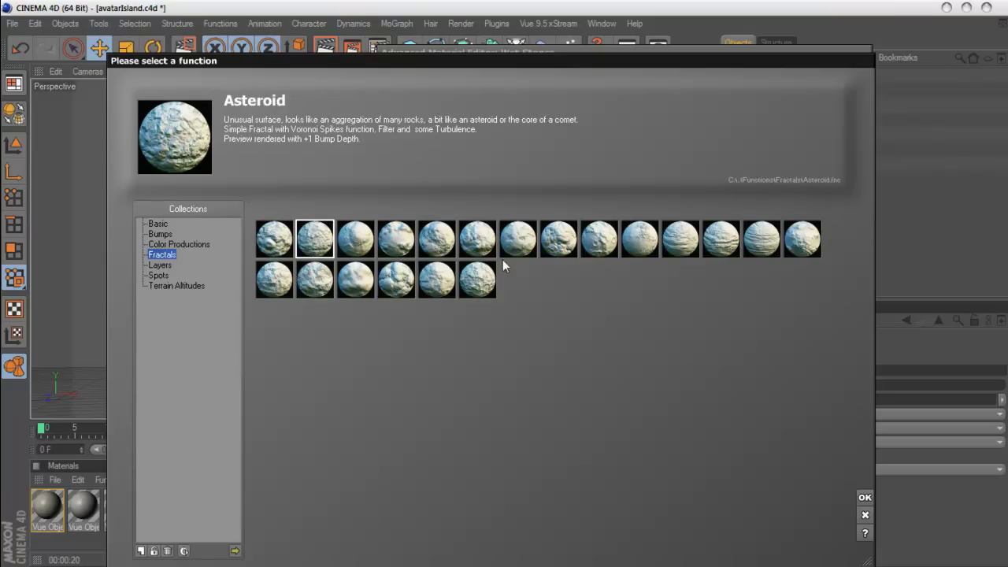
{"action": "left_click", "coordinate": [558, 248]}
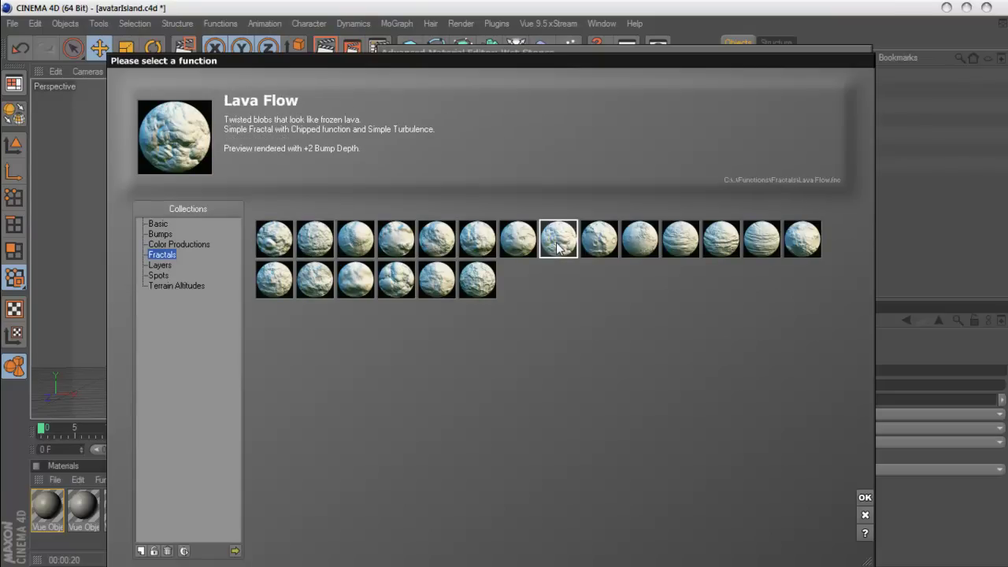
{"action": "left_click", "coordinate": [864, 497]}
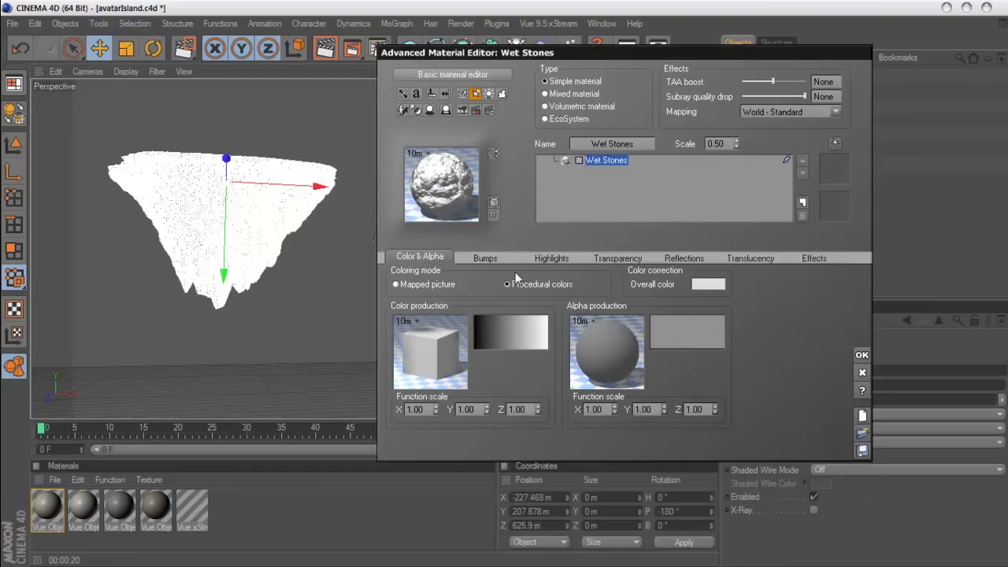
Apply the Sand colour map from Rocks and Grass to Wet Stones' colour production
{"action": "left_click", "coordinate": [516, 342]}
{"action": "left_click", "coordinate": [754, 237]}
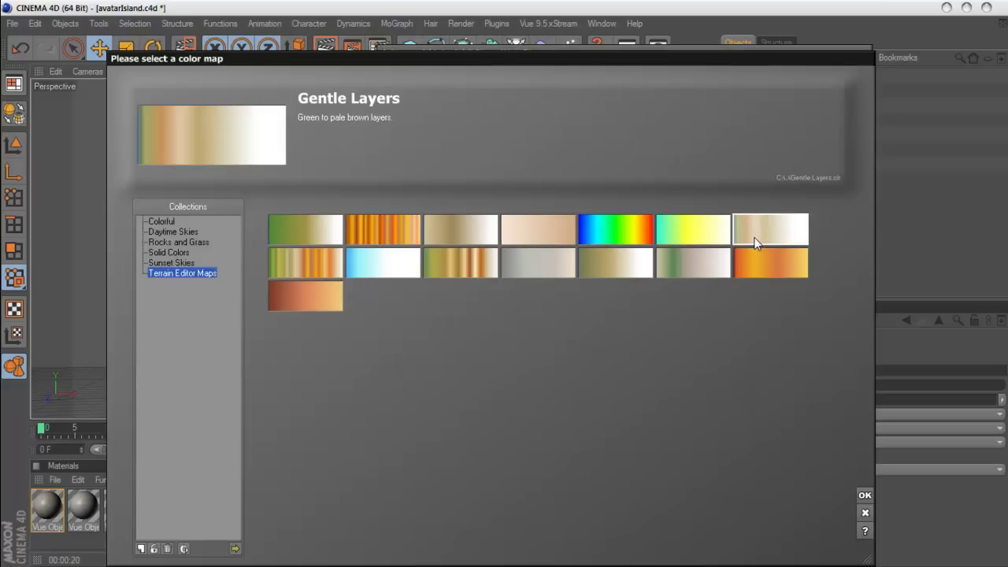
{"action": "left_click", "coordinate": [177, 265]}
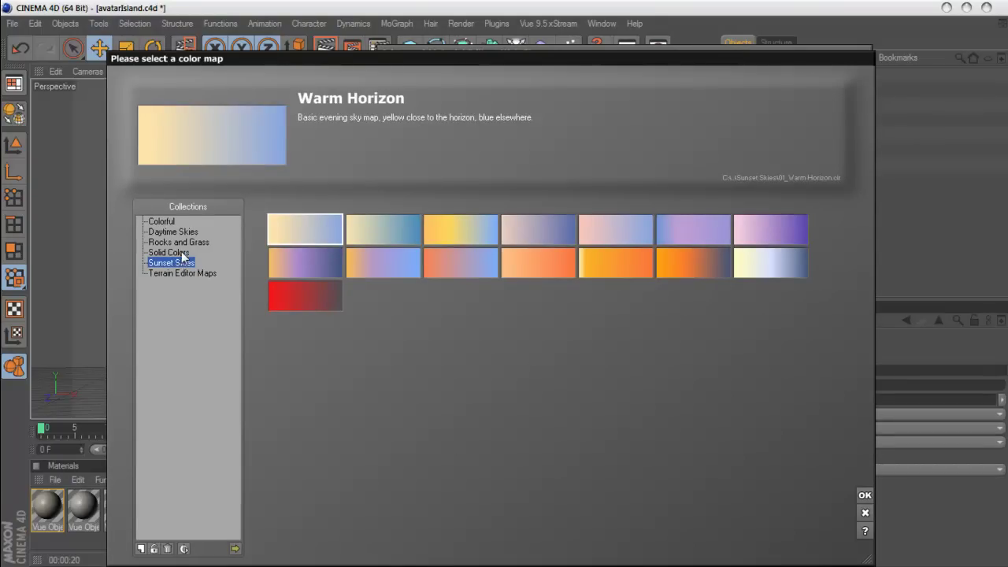
{"action": "left_click", "coordinate": [166, 223]}
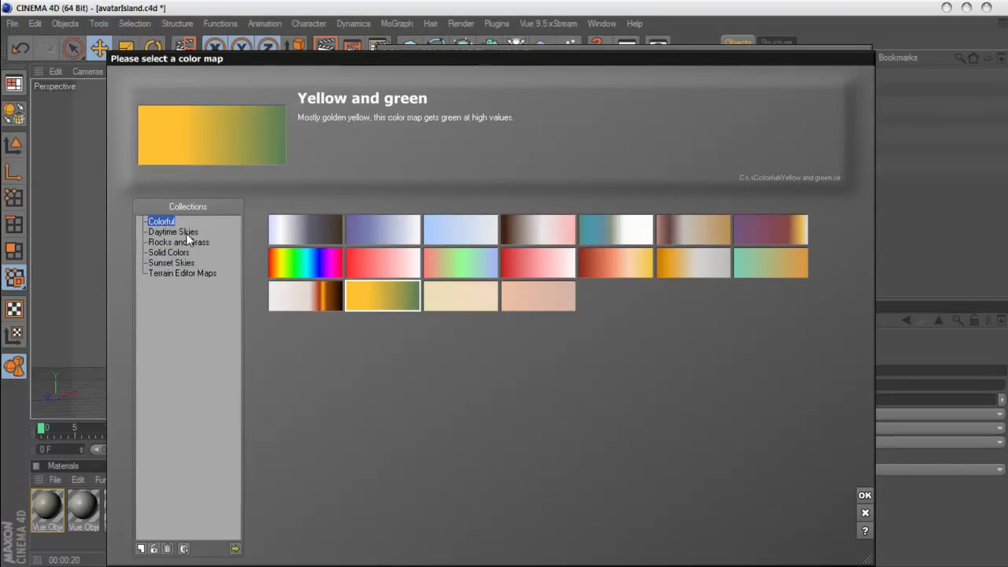
{"action": "left_click", "coordinate": [470, 298]}
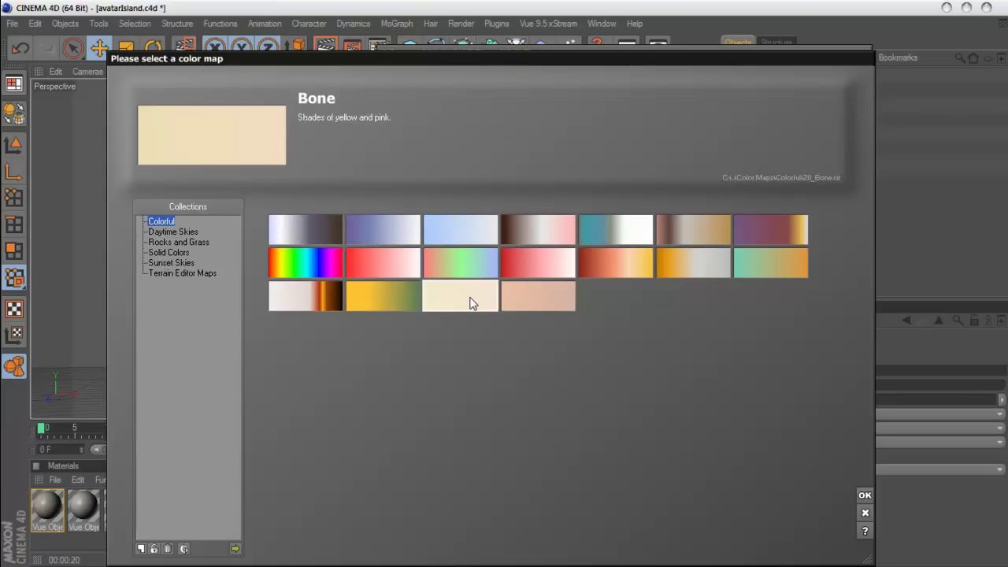
{"action": "left_click", "coordinate": [181, 231]}
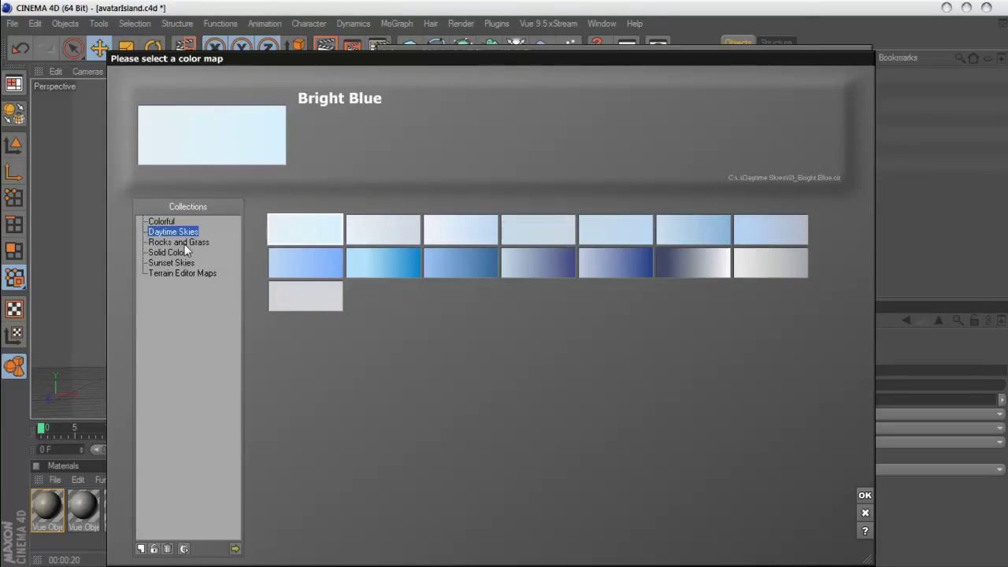
{"action": "left_click", "coordinate": [185, 242]}
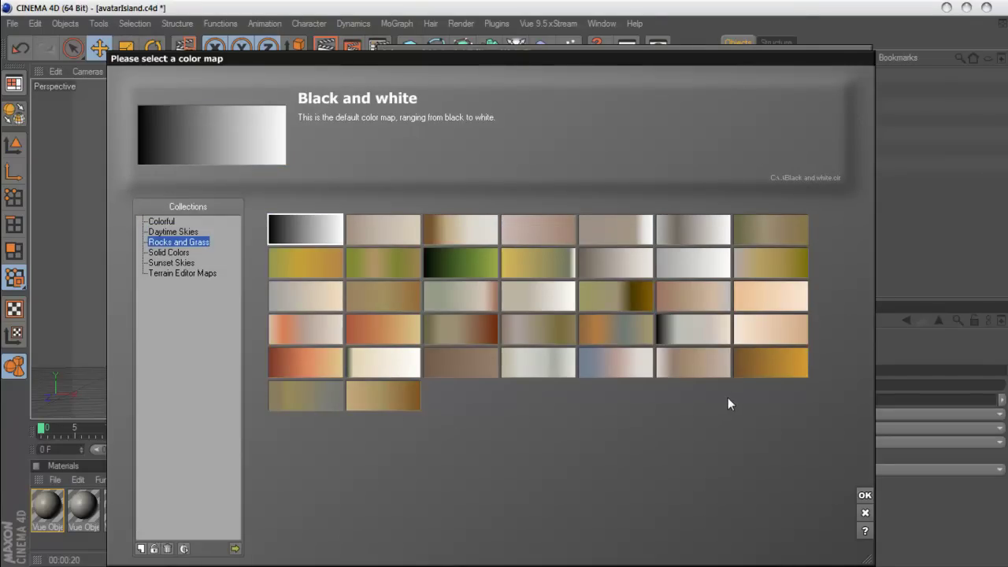
{"action": "left_click", "coordinate": [399, 403]}
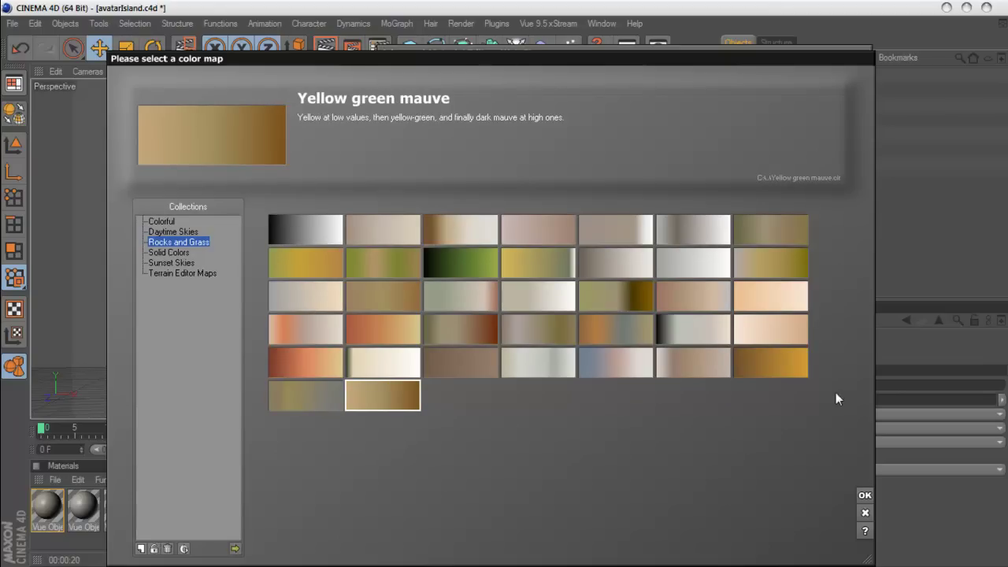
{"action": "left_click", "coordinate": [771, 367]}
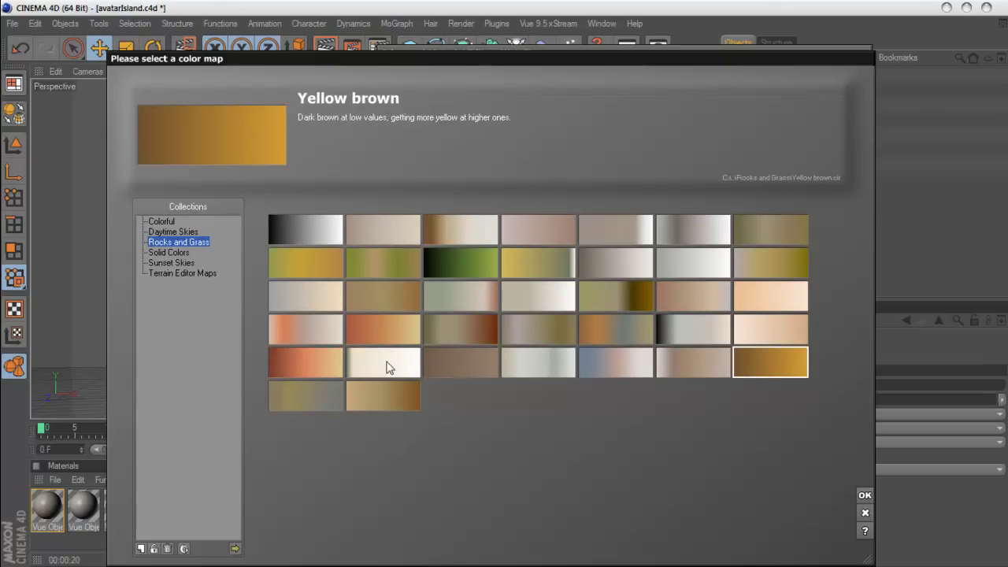
{"action": "left_click", "coordinate": [773, 331]}
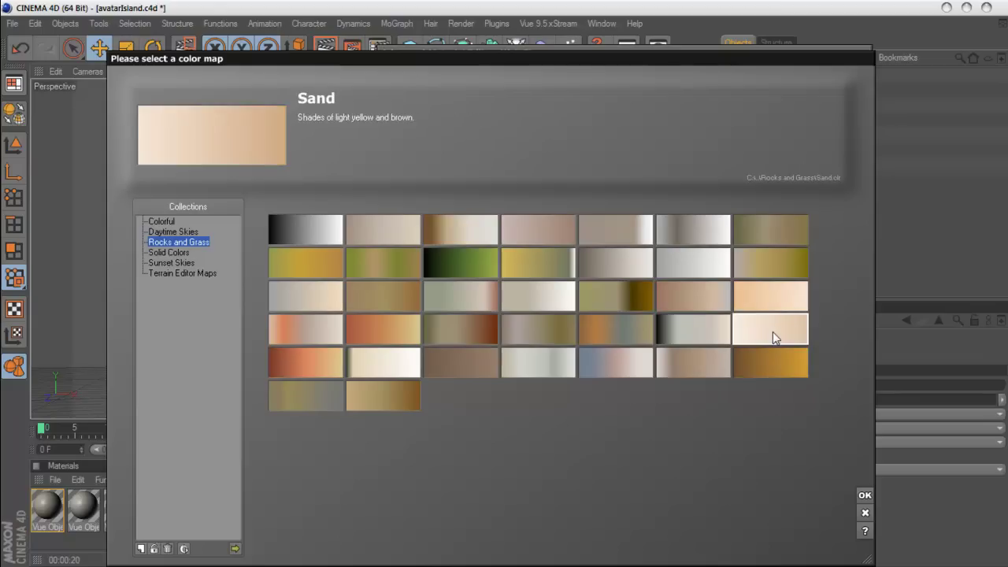
{"action": "left_click", "coordinate": [865, 496]}
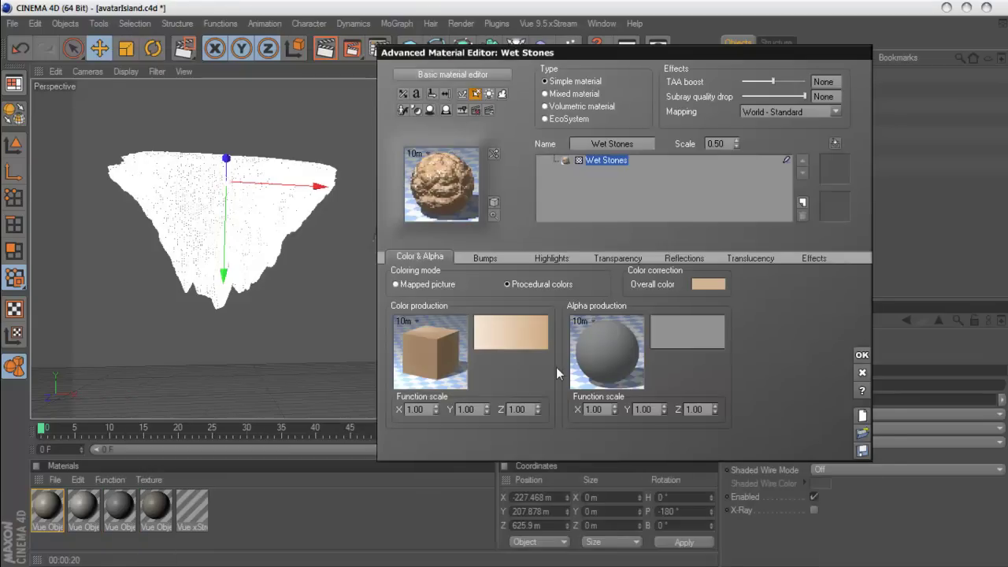
Show the Wet Stones bump settings and open the bump filter curve editor
{"action": "left_click_drag", "start_coordinate": [530, 54], "coordinate": [573, 55]}
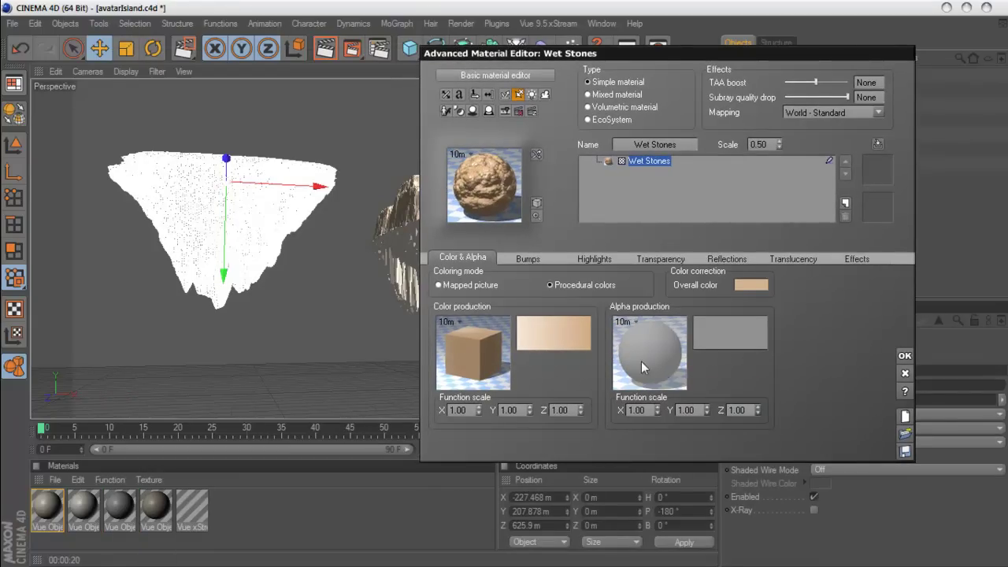
{"action": "left_click", "coordinate": [530, 263]}
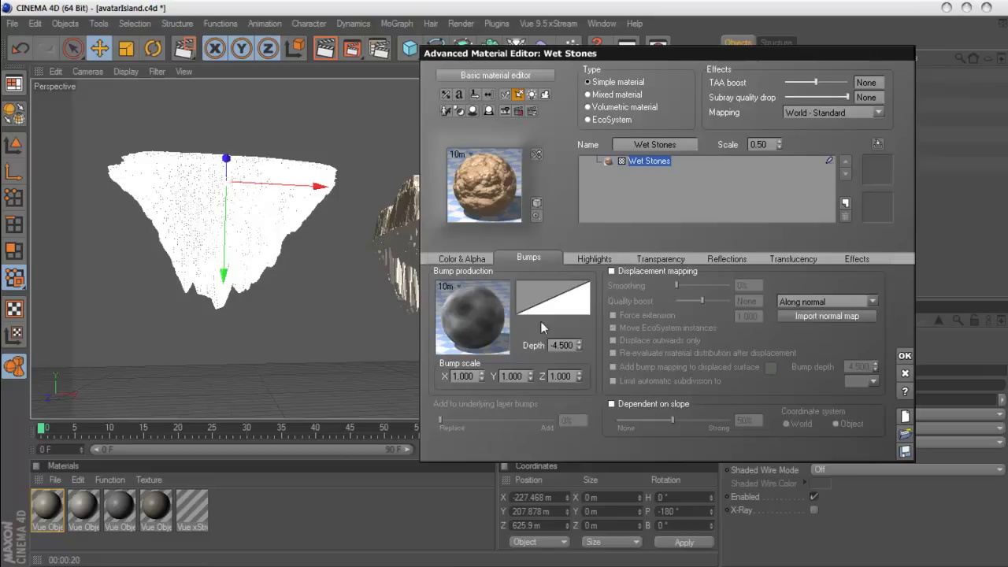
{"action": "left_click", "coordinate": [457, 260]}
{"action": "left_click", "coordinate": [527, 258]}
{"action": "right_click", "coordinate": [547, 309]}
Add three keypoints to the Wet Stones bump filter curve and make the curve smooth
{"action": "left_click", "coordinate": [573, 318]}
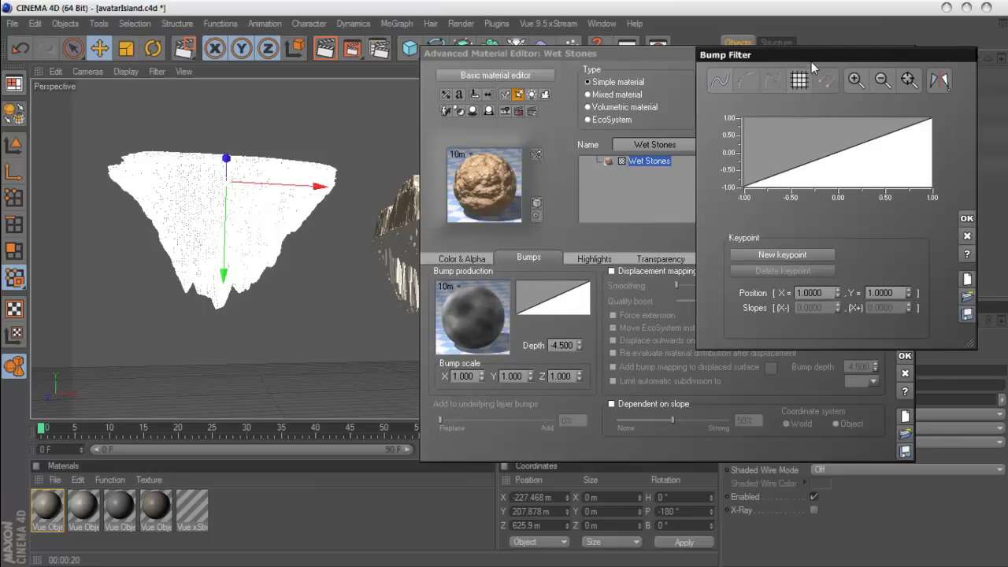
{"action": "left_click_drag", "start_coordinate": [810, 61], "coordinate": [774, 123]}
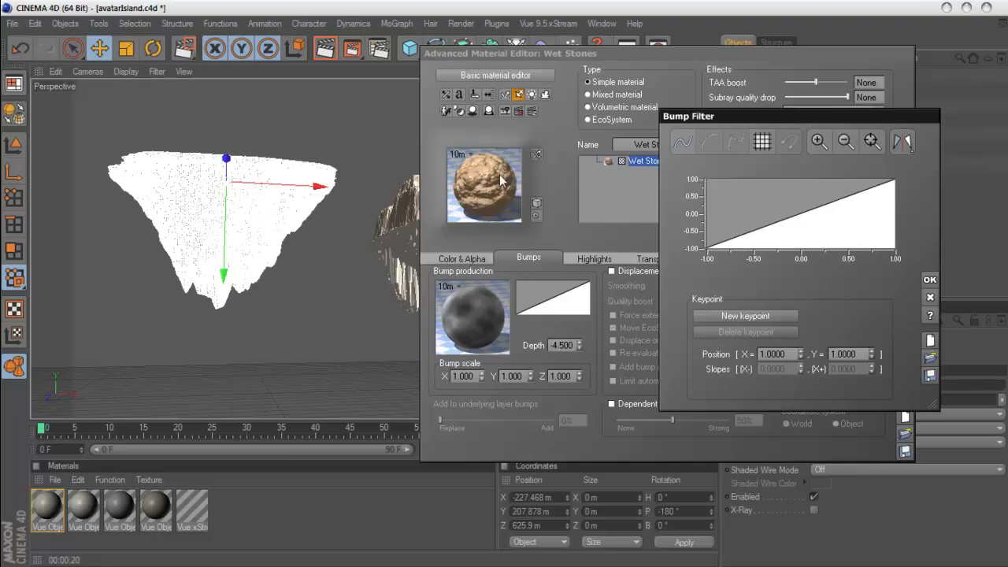
{"action": "left_click", "coordinate": [736, 237]}
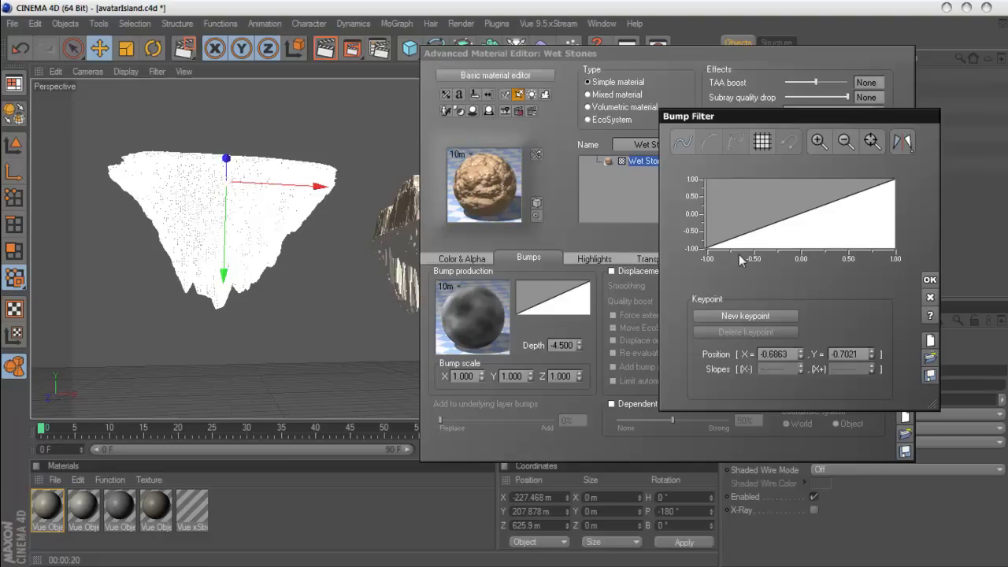
{"action": "left_click", "coordinate": [812, 211]}
{"action": "left_click", "coordinate": [746, 317]}
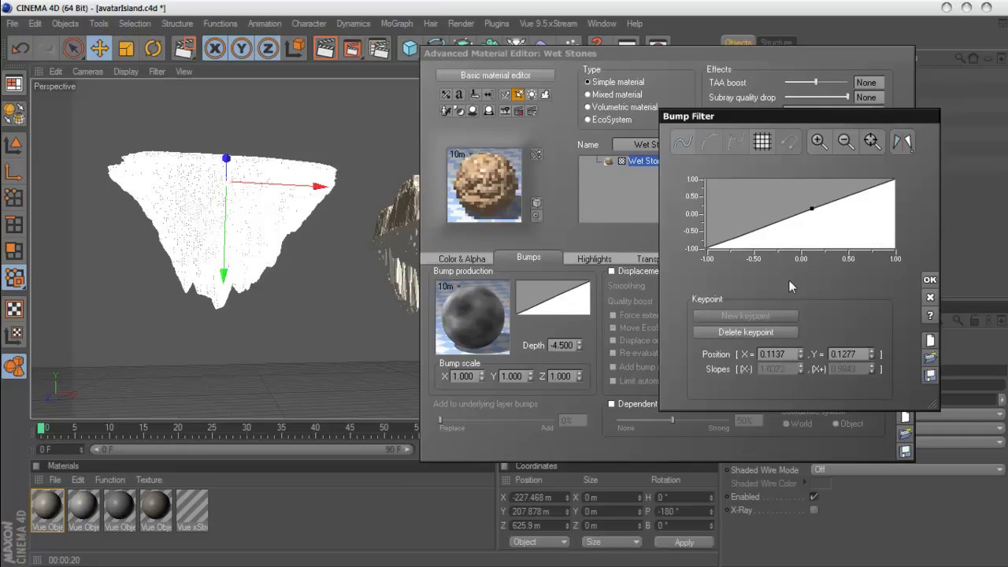
{"action": "left_click", "coordinate": [736, 237]}
{"action": "left_click", "coordinate": [683, 141]}
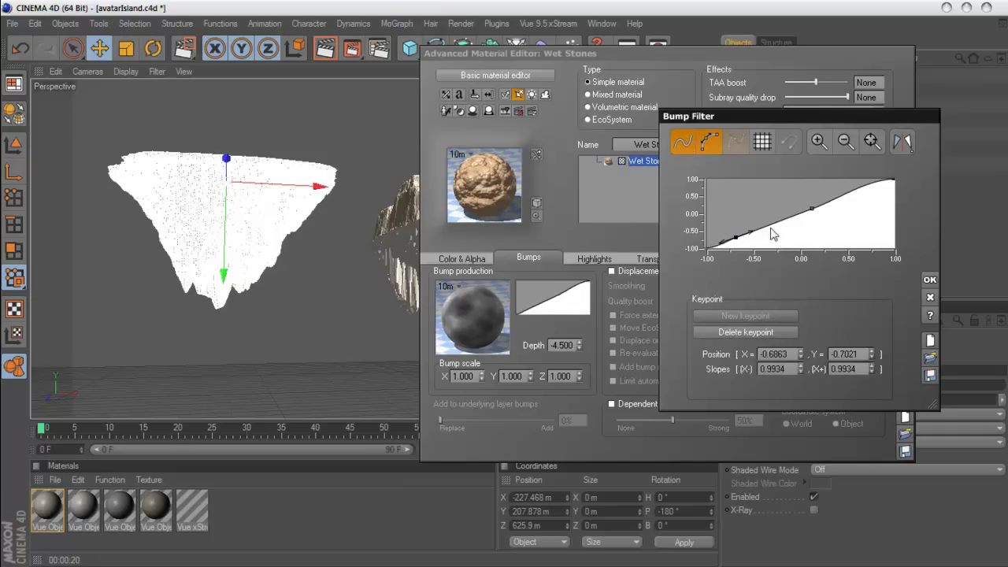
Raise the middle keypoint, steepen the lower and upper keypoint slopes, and accept the curve
{"action": "left_click", "coordinate": [811, 210]}
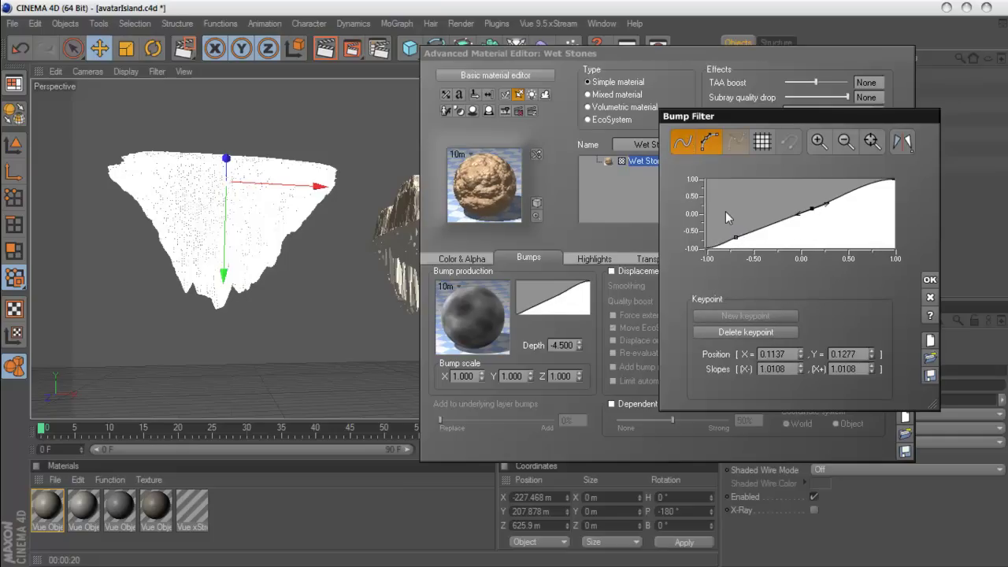
{"action": "left_click", "coordinate": [679, 146]}
{"action": "left_click_drag", "start_coordinate": [811, 211], "coordinate": [815, 194]}
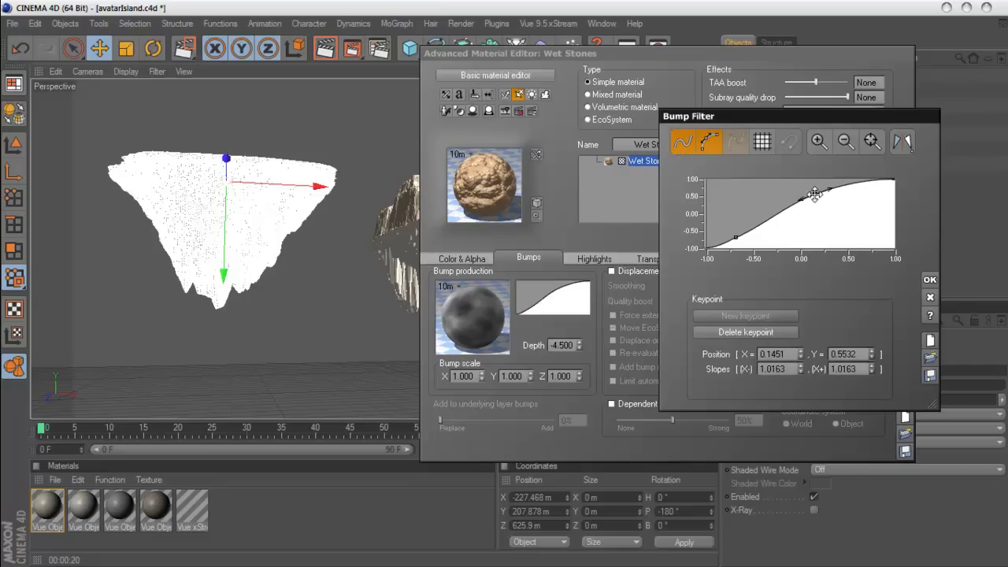
{"action": "left_click", "coordinate": [737, 237]}
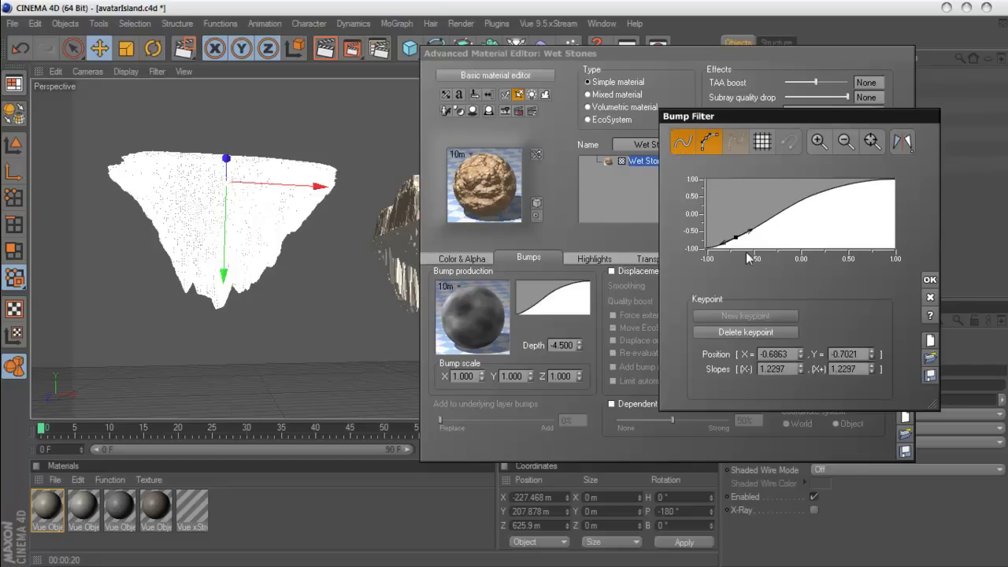
{"action": "left_click_drag", "start_coordinate": [742, 237], "coordinate": [757, 234]}
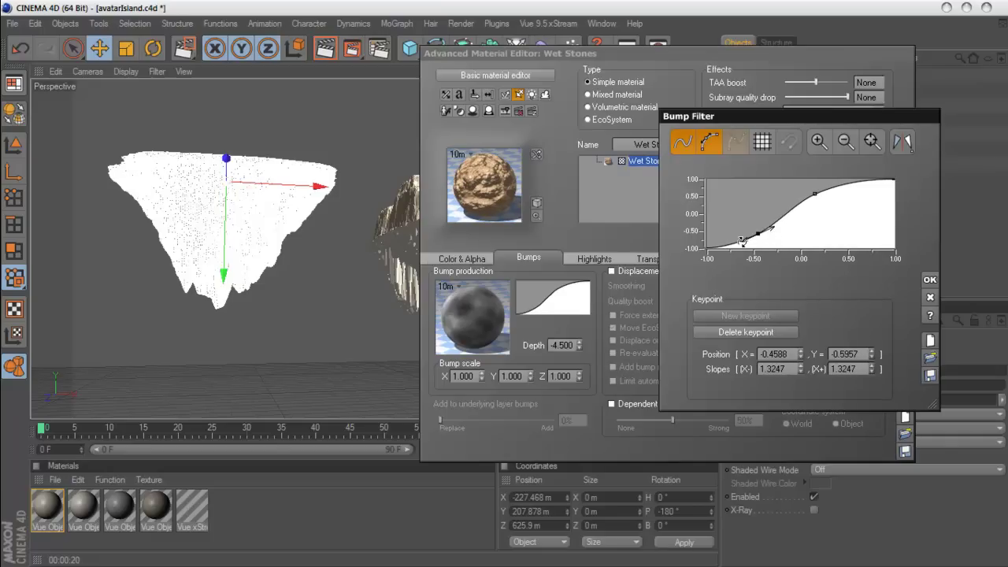
{"action": "left_click_drag", "start_coordinate": [744, 240], "coordinate": [749, 244]}
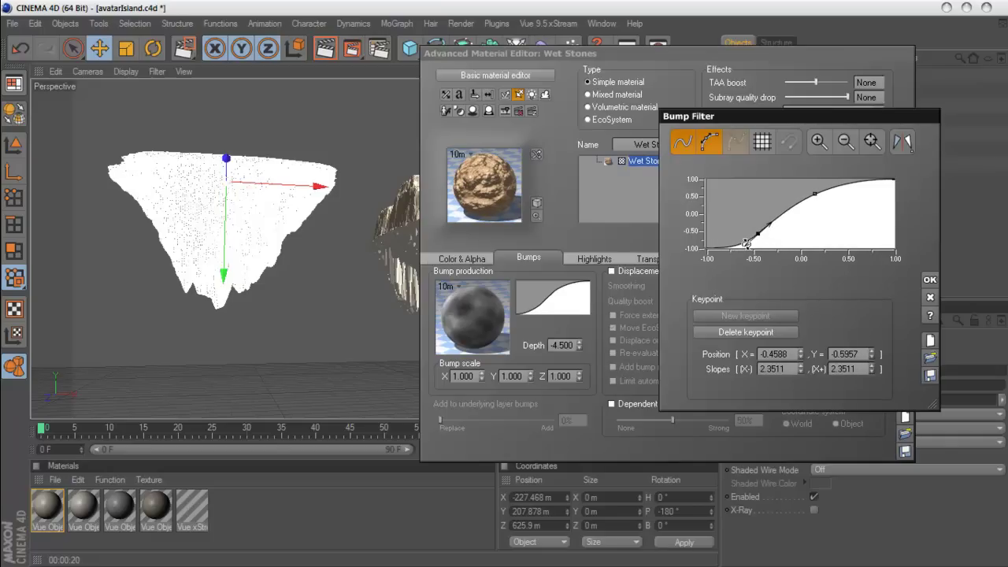
{"action": "left_click", "coordinate": [814, 195]}
{"action": "left_click_drag", "start_coordinate": [802, 201], "coordinate": [798, 242]}
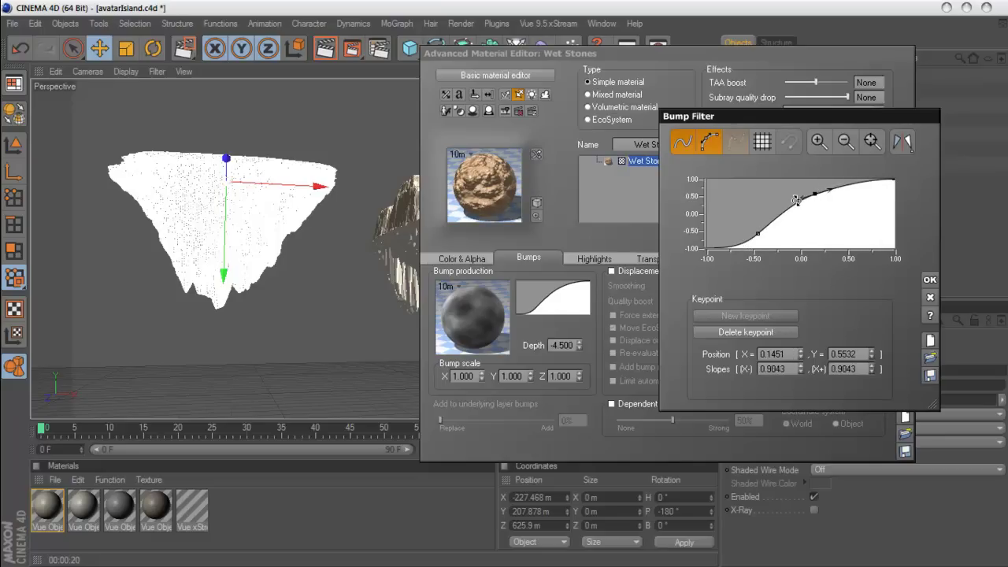
{"action": "left_click", "coordinate": [930, 279]}
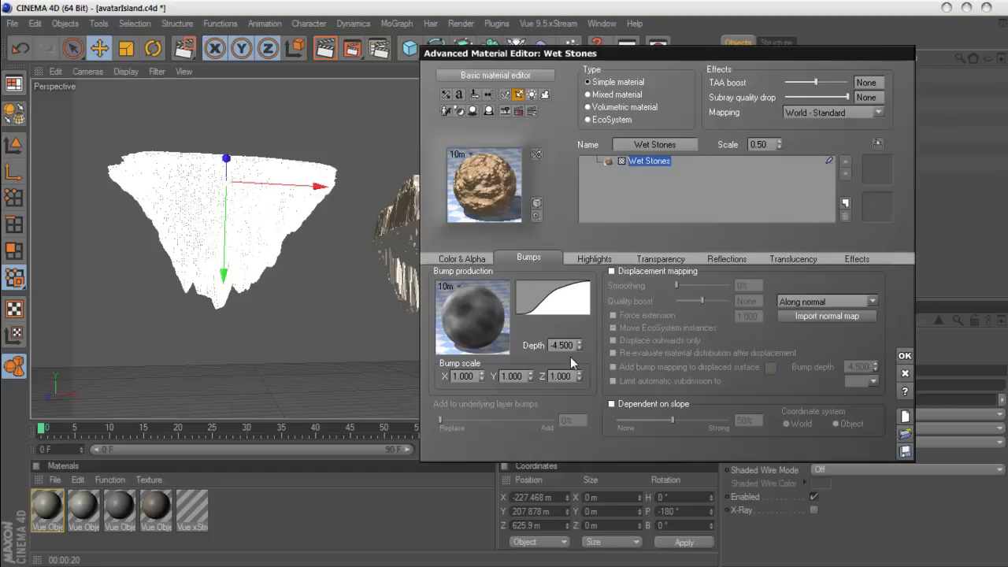
Set the Wet Stones bump depth to 6 and enable displacement mapping
{"action": "left_click", "coordinate": [563, 350]}
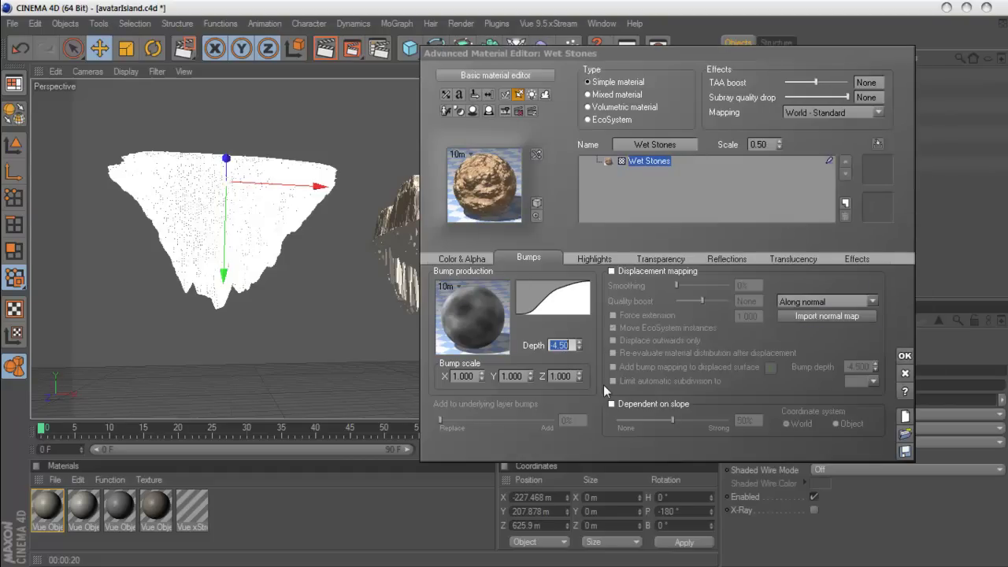
{"action": "type", "text": "4"}
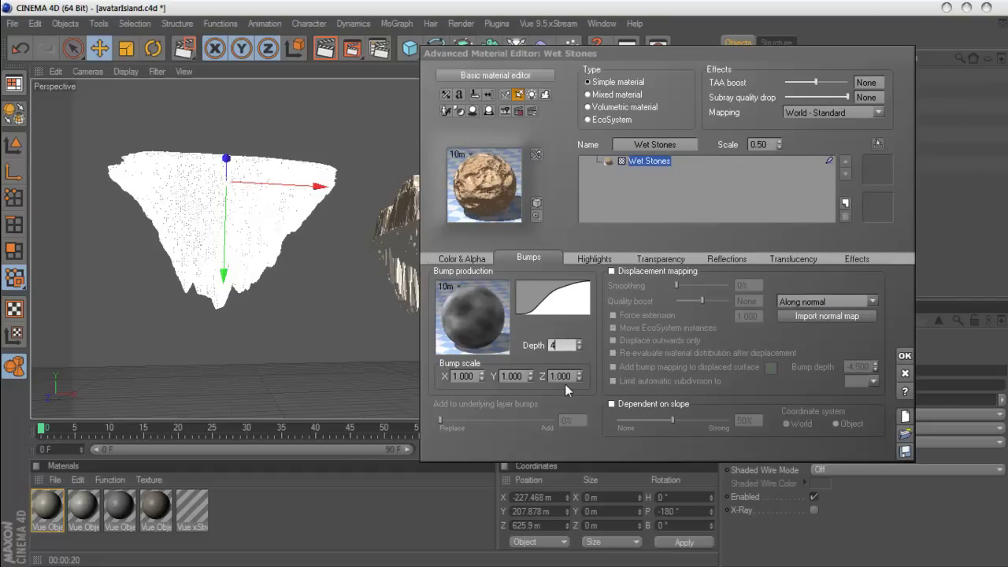
{"action": "left_click", "coordinate": [557, 347]}
{"action": "type", "text": "6"}
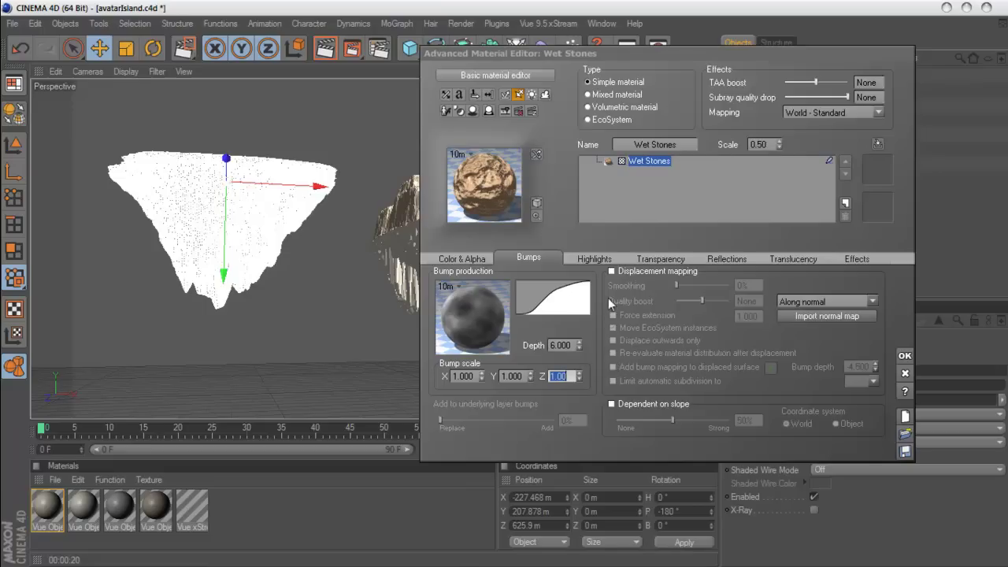
{"action": "left_click", "coordinate": [613, 272]}
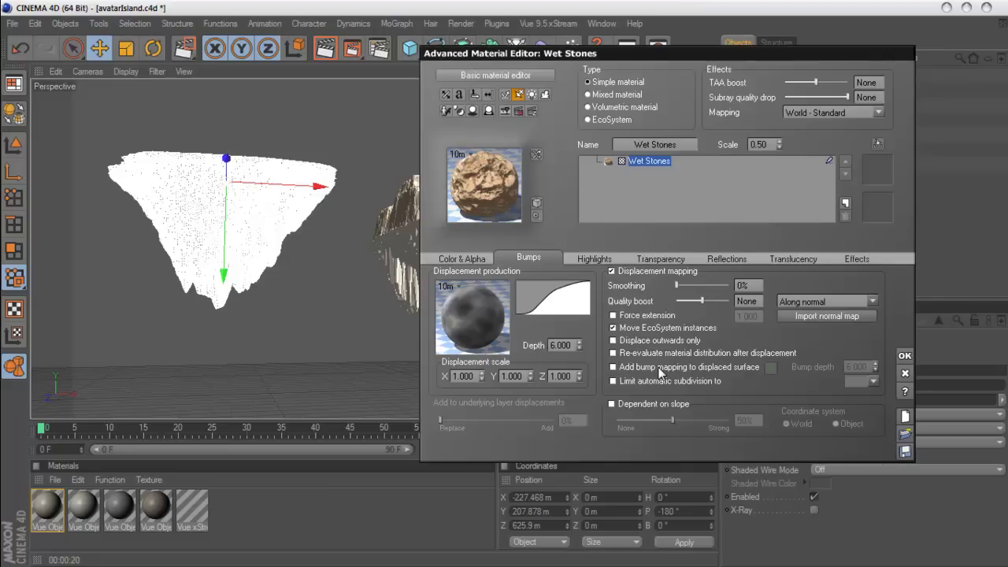
Open the Wet Stones displacement function graph with Edit Function
{"action": "right_click", "coordinate": [455, 321]}
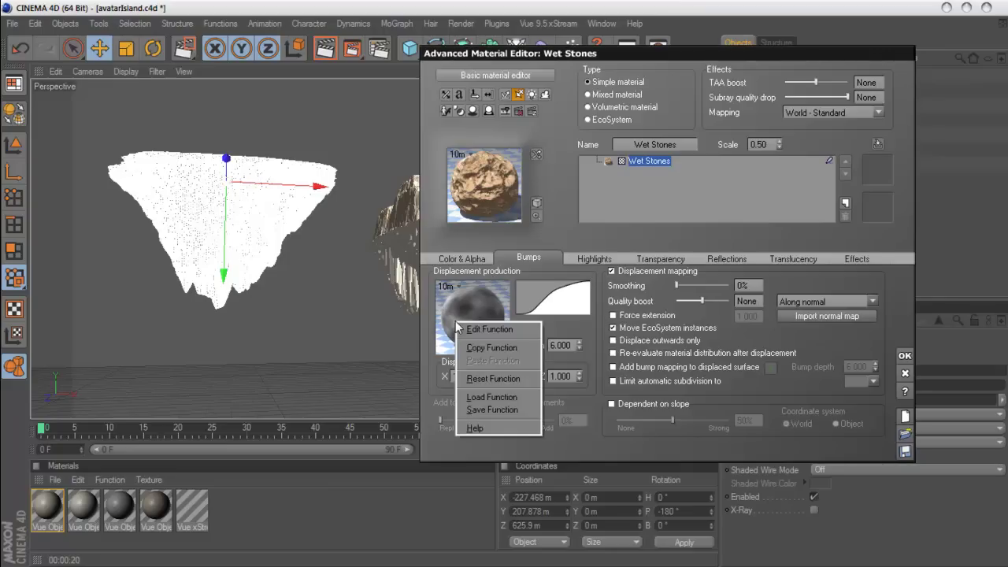
{"action": "left_click", "coordinate": [475, 333]}
{"action": "double_click", "coordinate": [555, 306]}
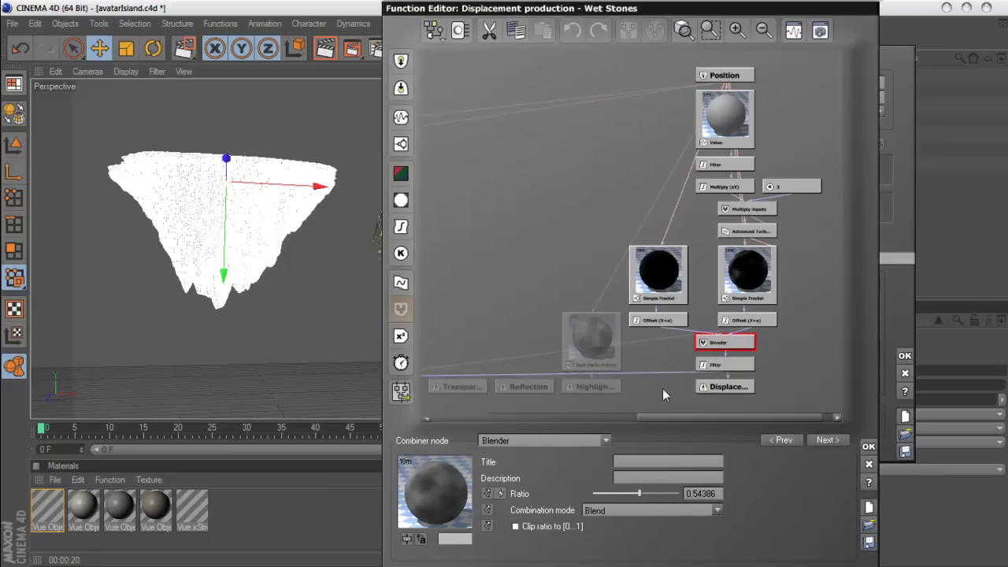
{"action": "mouse_move", "coordinate": [755, 417]}
{"action": "left_mouse_down"}
{"action": "mouse_move", "coordinate": [607, 426]}
{"action": "mouse_move", "coordinate": [707, 426]}
{"action": "mouse_move", "coordinate": [756, 421]}
{"action": "mouse_move", "coordinate": [488, 418]}
{"action": "mouse_move", "coordinate": [703, 421]}
{"action": "left_mouse_up"}
Inspect the Bump, Filter and Blender nodes, then select the right Simple Fractal node
{"action": "left_click", "coordinate": [499, 391]}
{"action": "left_click", "coordinate": [707, 367]}
{"action": "mouse_move", "coordinate": [711, 364]}
{"action": "left_mouse_down"}
{"action": "mouse_move", "coordinate": [656, 364]}
{"action": "mouse_move", "coordinate": [644, 346]}
{"action": "mouse_move", "coordinate": [706, 356]}
{"action": "left_mouse_up"}
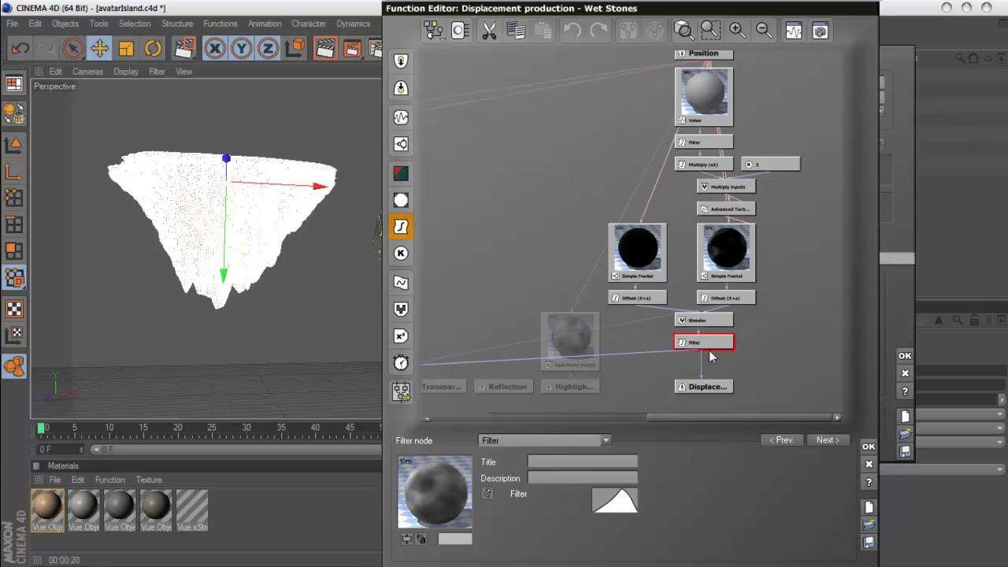
{"action": "left_click", "coordinate": [712, 323]}
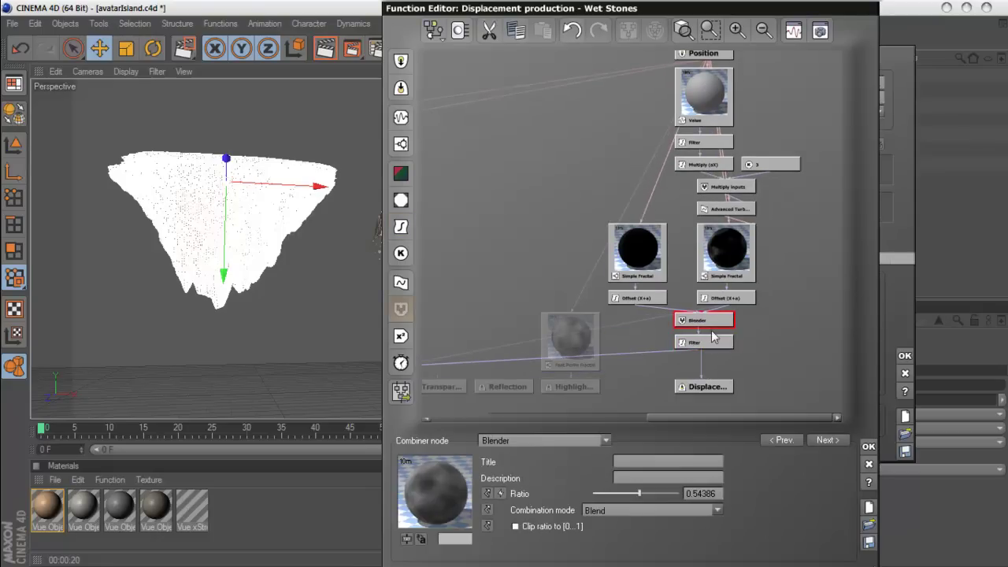
{"action": "left_click", "coordinate": [730, 262]}
{"action": "mouse_move", "coordinate": [666, 428]}
{"action": "left_mouse_down"}
{"action": "mouse_move", "coordinate": [677, 367]}
{"action": "mouse_move", "coordinate": [659, 363]}
{"action": "mouse_move", "coordinate": [673, 254]}
{"action": "mouse_move", "coordinate": [714, 221]}
{"action": "left_mouse_up"}
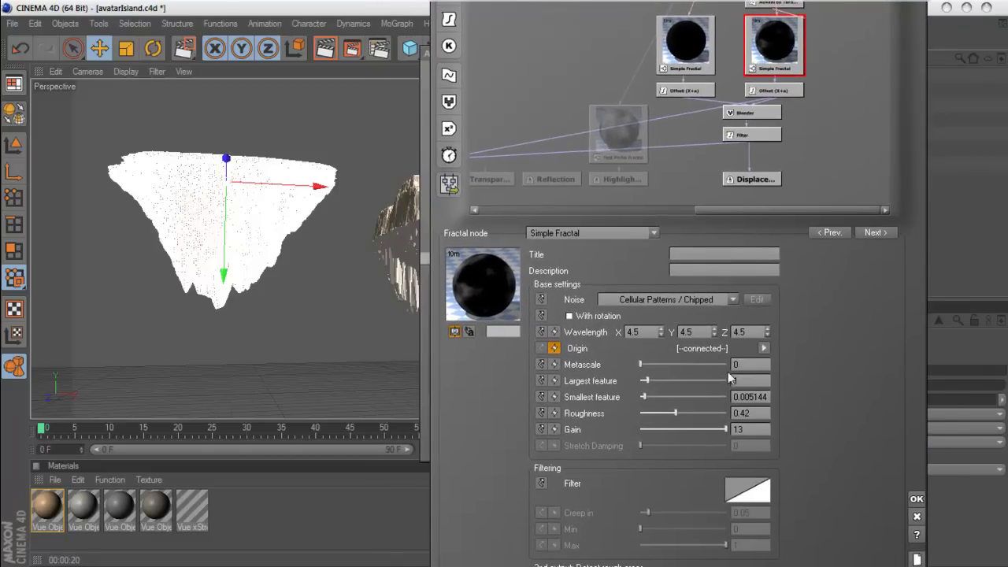
Switch the fractal to Terrain Perlin Noise, raise roughness, keep largest feature at 1, and close
{"action": "left_click", "coordinate": [728, 300]}
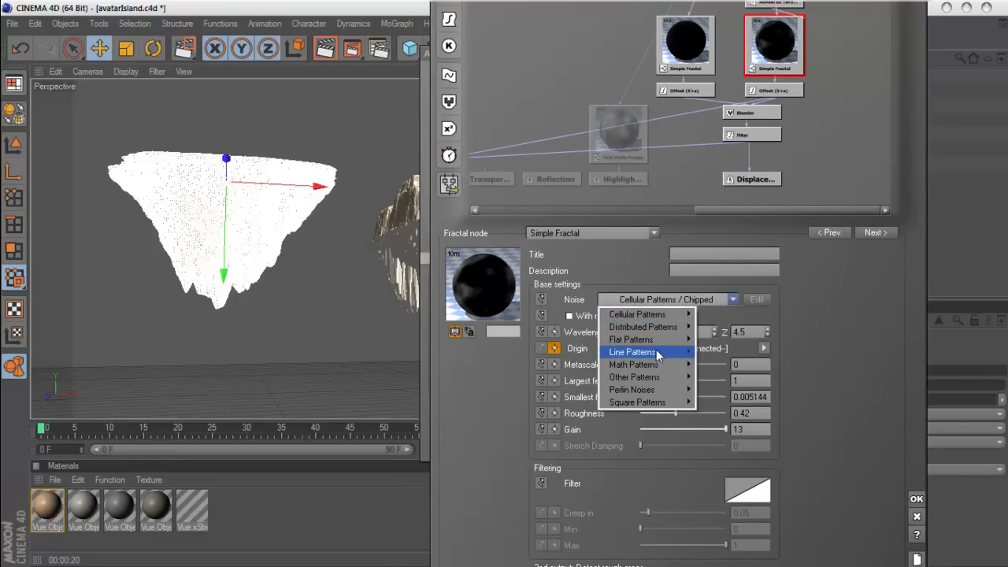
{"action": "mouse_move", "coordinate": [632, 389]}
{"action": "left_click", "coordinate": [737, 489]}
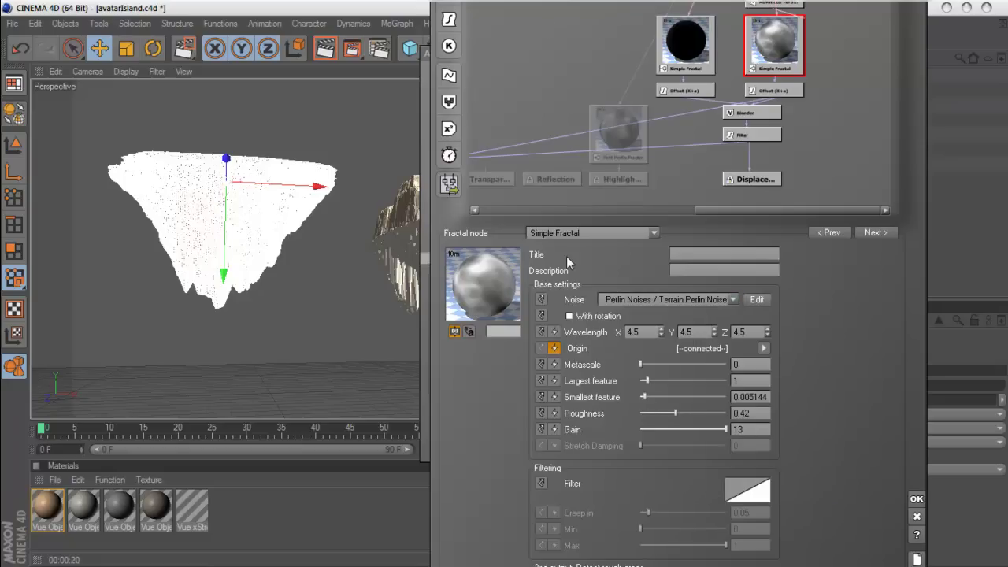
{"action": "left_click_drag", "start_coordinate": [554, 222], "coordinate": [698, 284]}
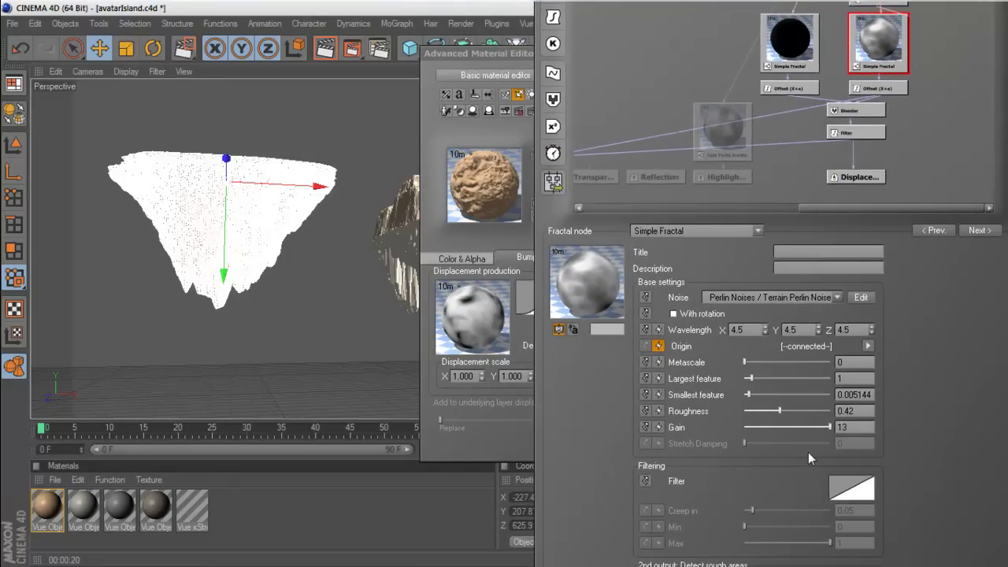
{"action": "mouse_move", "coordinate": [779, 410]}
{"action": "left_mouse_down"}
{"action": "mouse_move", "coordinate": [803, 411]}
{"action": "mouse_move", "coordinate": [789, 411]}
{"action": "left_mouse_up"}
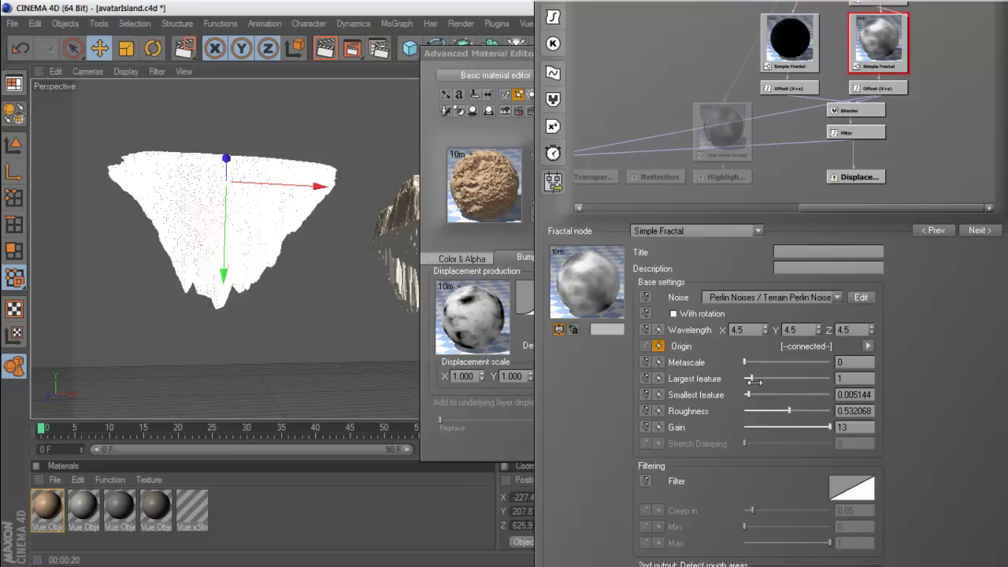
{"action": "mouse_move", "coordinate": [753, 379]}
{"action": "left_mouse_down"}
{"action": "mouse_move", "coordinate": [768, 379]}
{"action": "mouse_move", "coordinate": [753, 380]}
{"action": "left_mouse_up"}
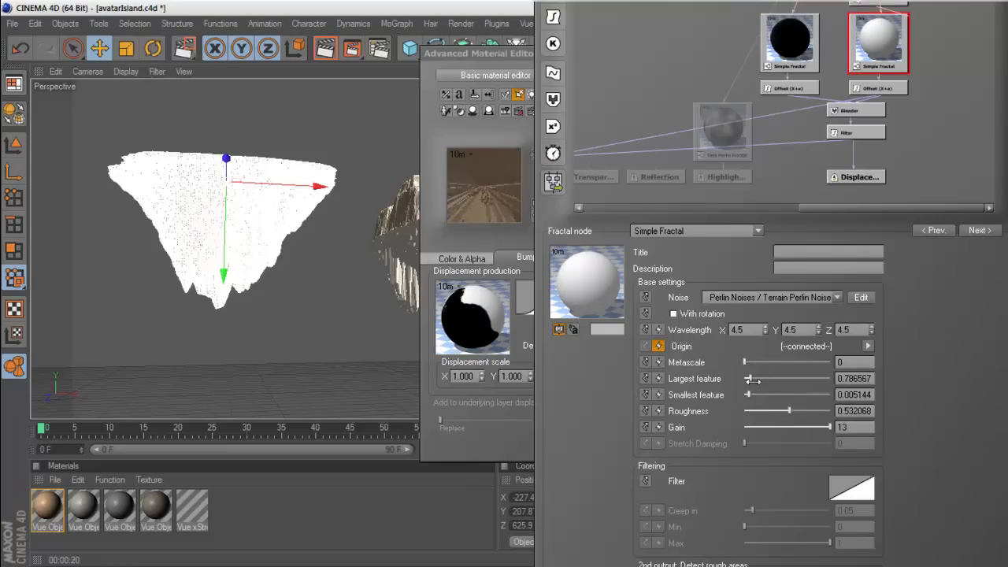
{"action": "left_click", "coordinate": [753, 380]}
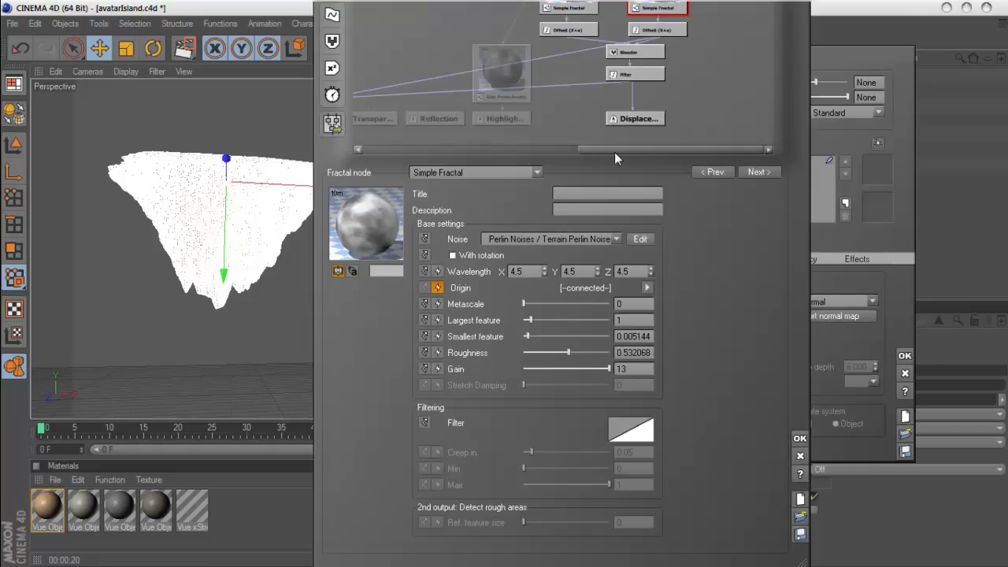
{"action": "left_click", "coordinate": [803, 415]}
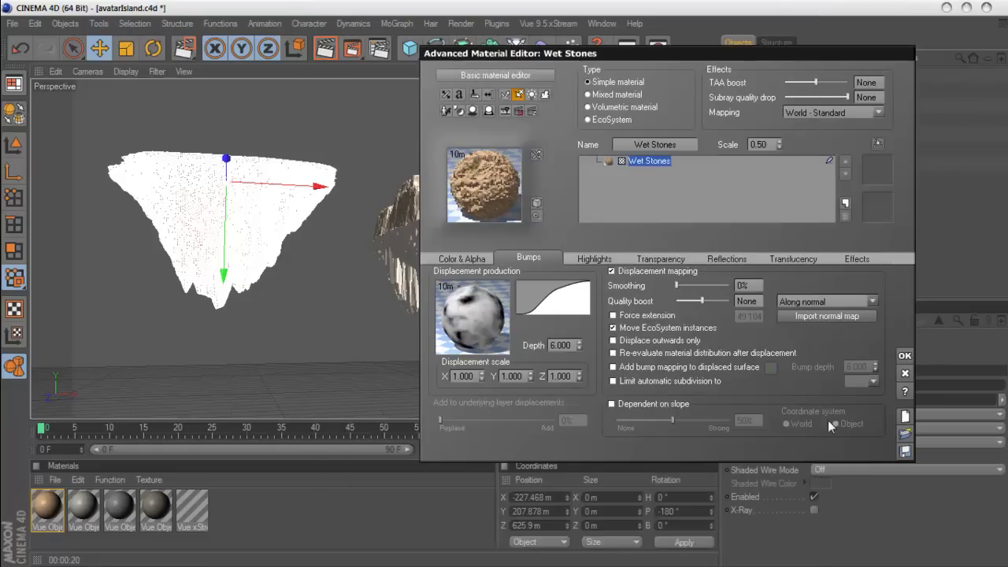
Apply the material changes and region-render the left island
{"action": "left_click", "coordinate": [904, 357]}
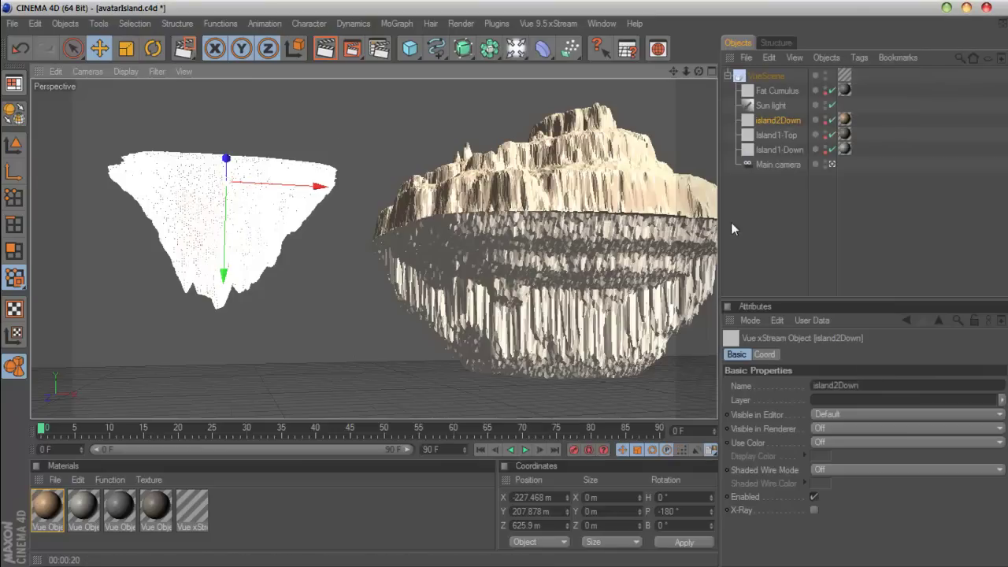
{"action": "left_click_drag", "start_coordinate": [362, 52], "coordinate": [393, 64]}
{"action": "left_click_drag", "start_coordinate": [340, 119], "coordinate": [77, 318]}
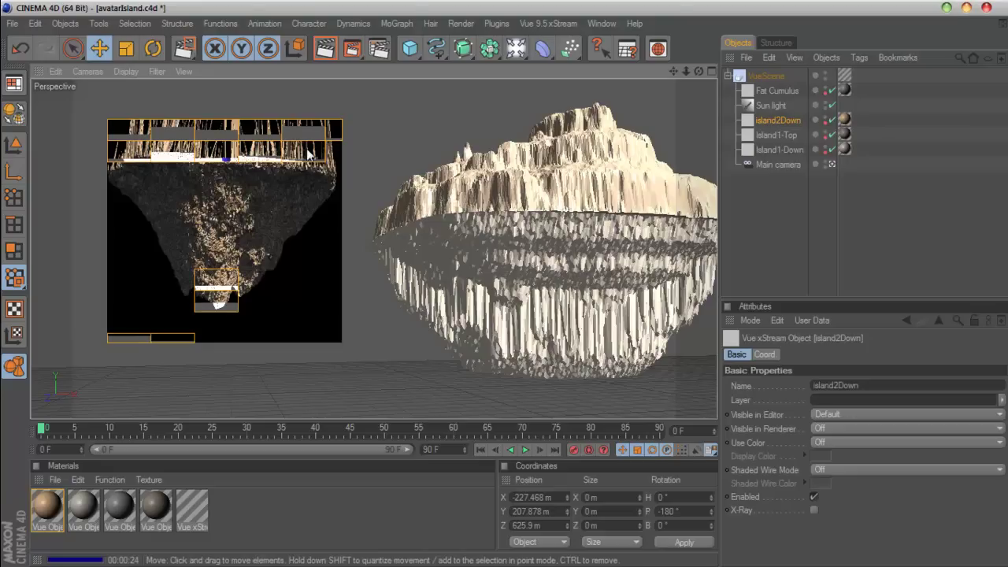
Turn off Wet Stones displacement mapping, keeping bump, and region-render the left island again
{"action": "left_click", "coordinate": [534, 24]}
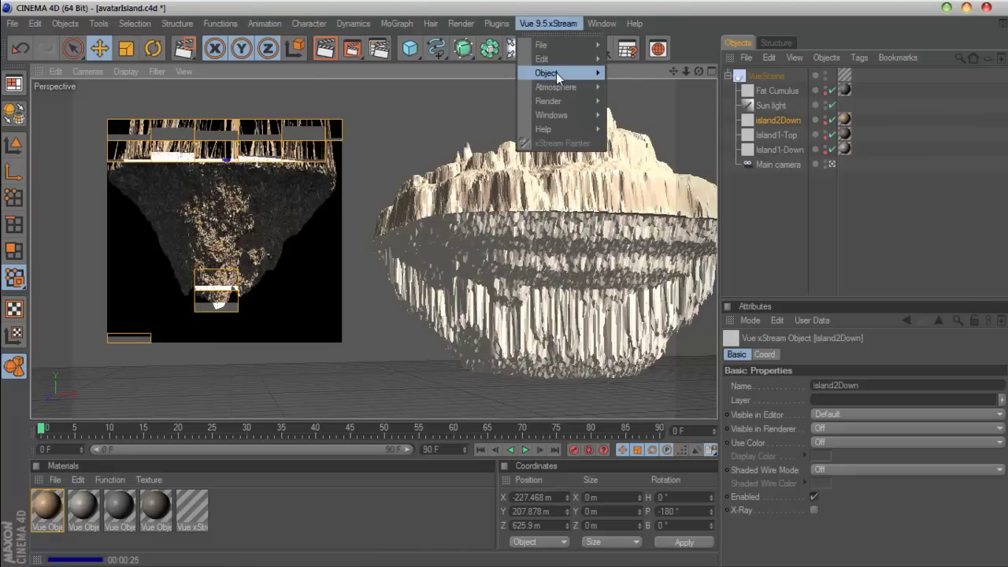
{"action": "mouse_move", "coordinate": [547, 72]}
{"action": "left_click", "coordinate": [657, 263]}
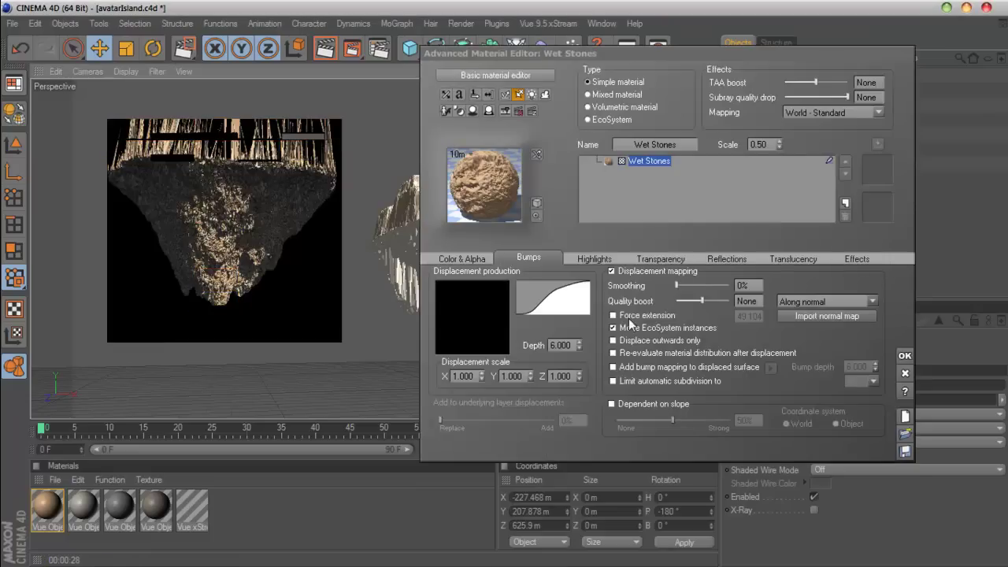
{"action": "left_click", "coordinate": [629, 273]}
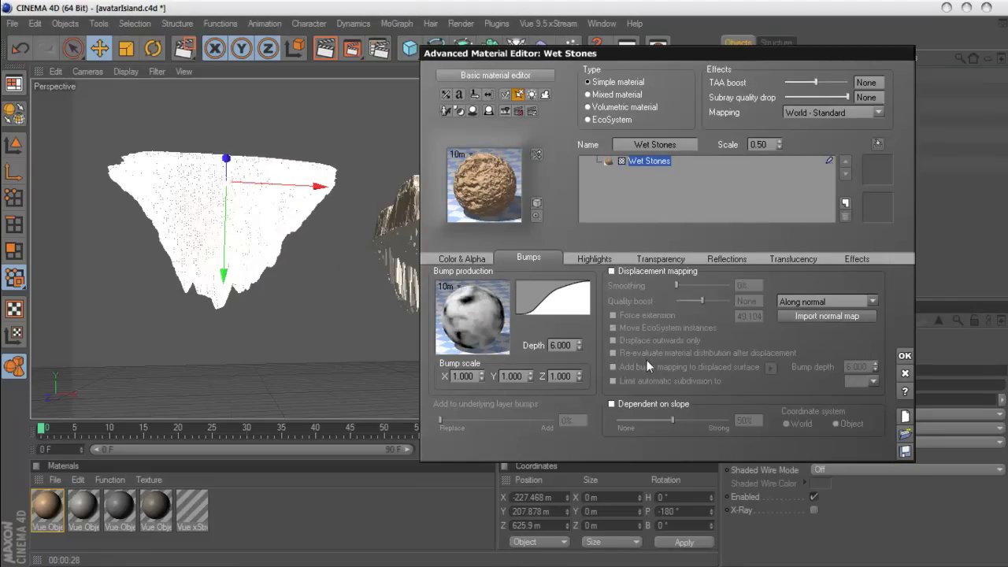
{"action": "left_click", "coordinate": [464, 260]}
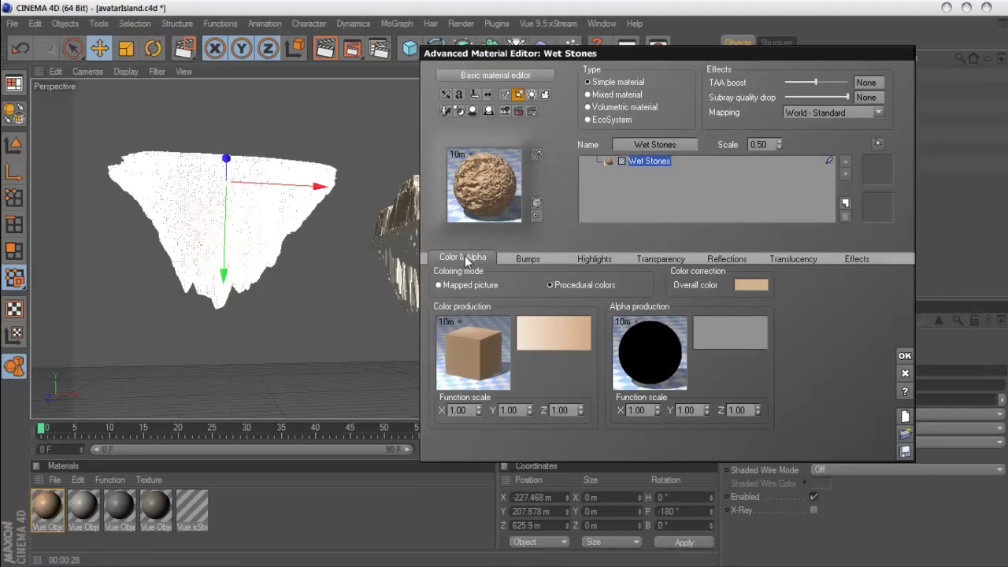
{"action": "left_click", "coordinate": [533, 263]}
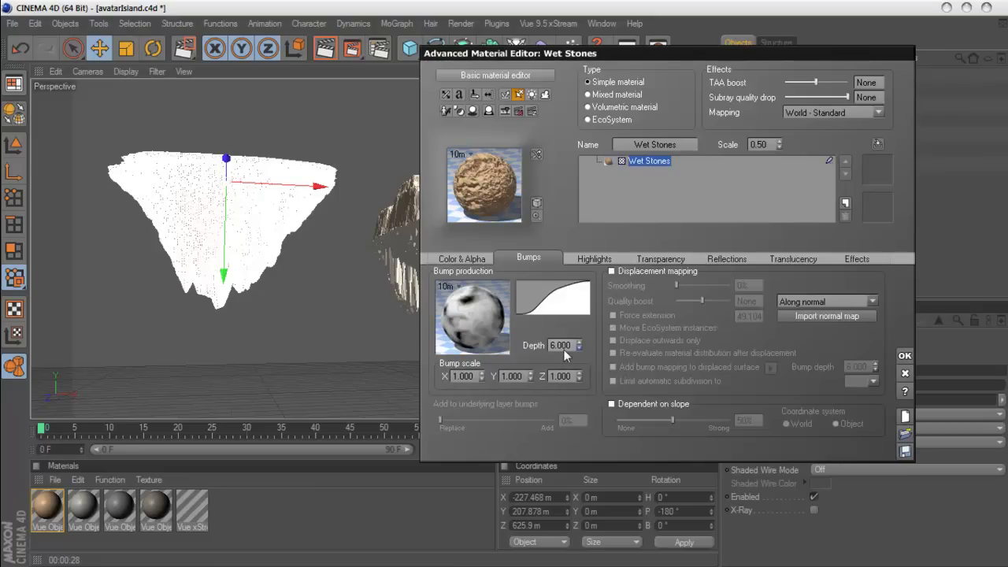
{"action": "left_click", "coordinate": [905, 356]}
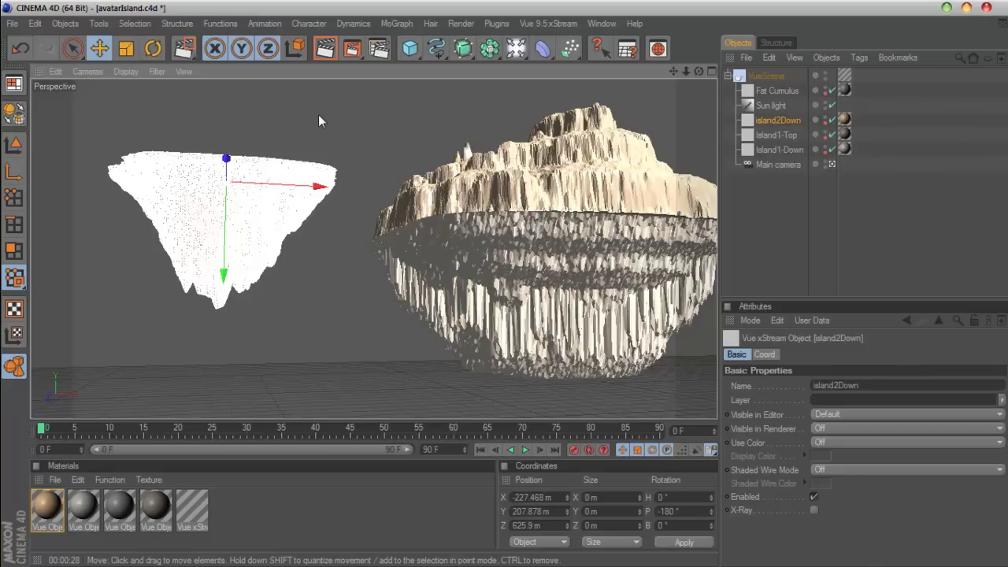
{"action": "left_click", "coordinate": [361, 55]}
{"action": "left_click", "coordinate": [394, 57]}
{"action": "left_click_drag", "start_coordinate": [323, 129], "coordinate": [126, 330]}
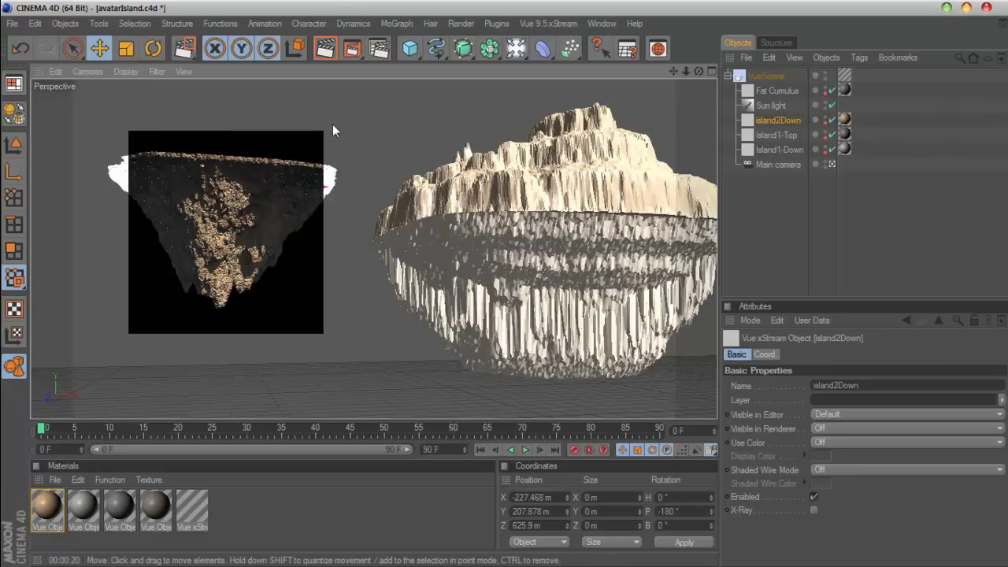
Set anti-aliasing Max Level to 4x4 and Threshold to 28% in Render Settings
{"action": "left_click", "coordinate": [378, 48]}
{"action": "left_click", "coordinate": [367, 128]}
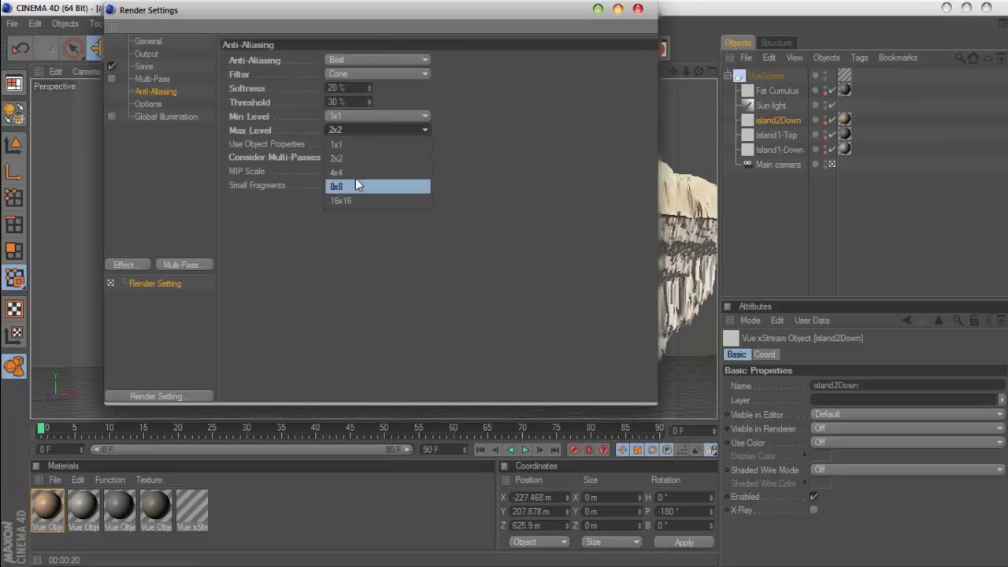
{"action": "left_click", "coordinate": [353, 174]}
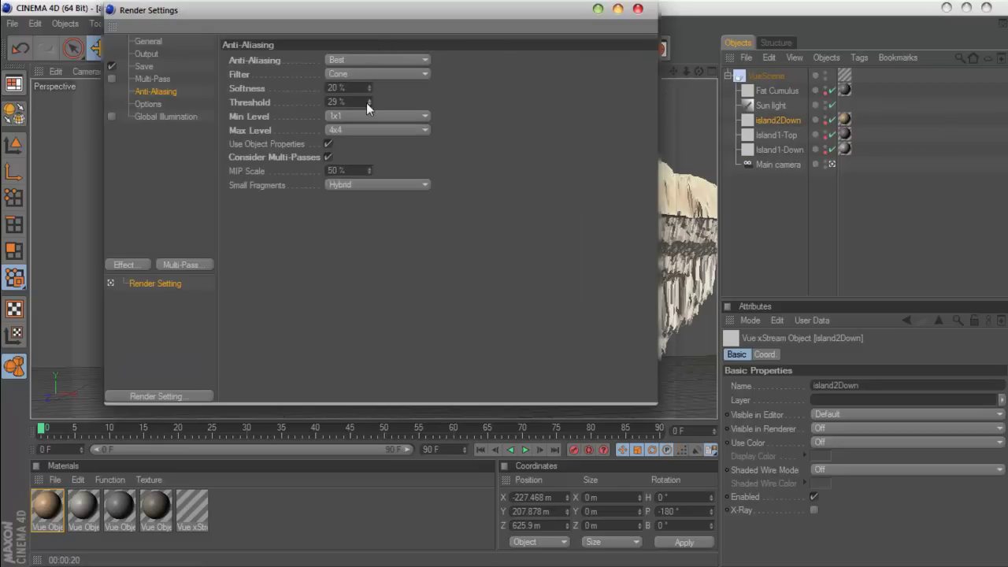
{"action": "left_click", "coordinate": [363, 103]}
{"action": "type", "text": "2810"}
{"action": "left_click", "coordinate": [637, 10]}
Region-render the area around the left island
{"action": "left_click", "coordinate": [348, 54]}
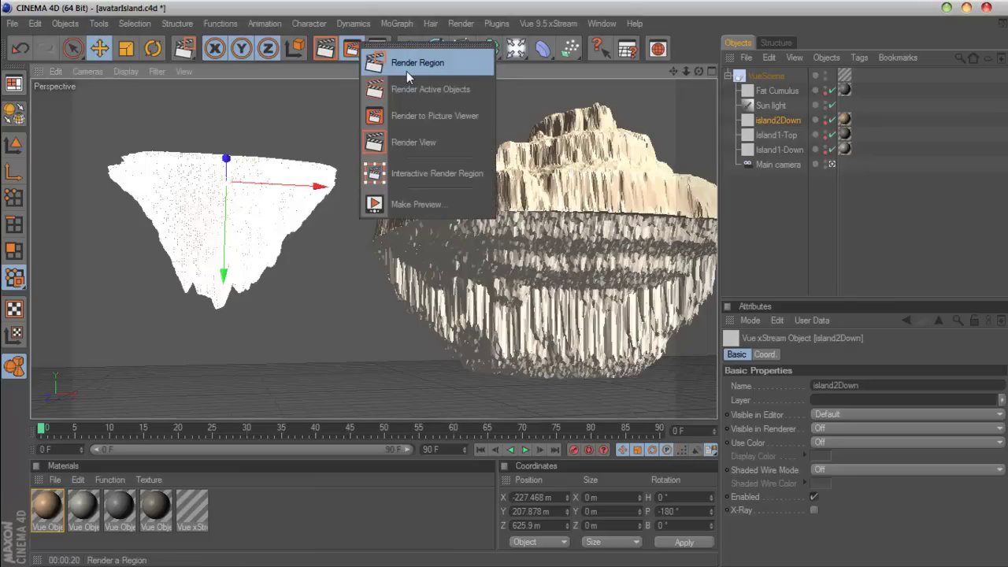
{"action": "left_click", "coordinate": [406, 63]}
{"action": "left_click_drag", "start_coordinate": [351, 122], "coordinate": [108, 318]}
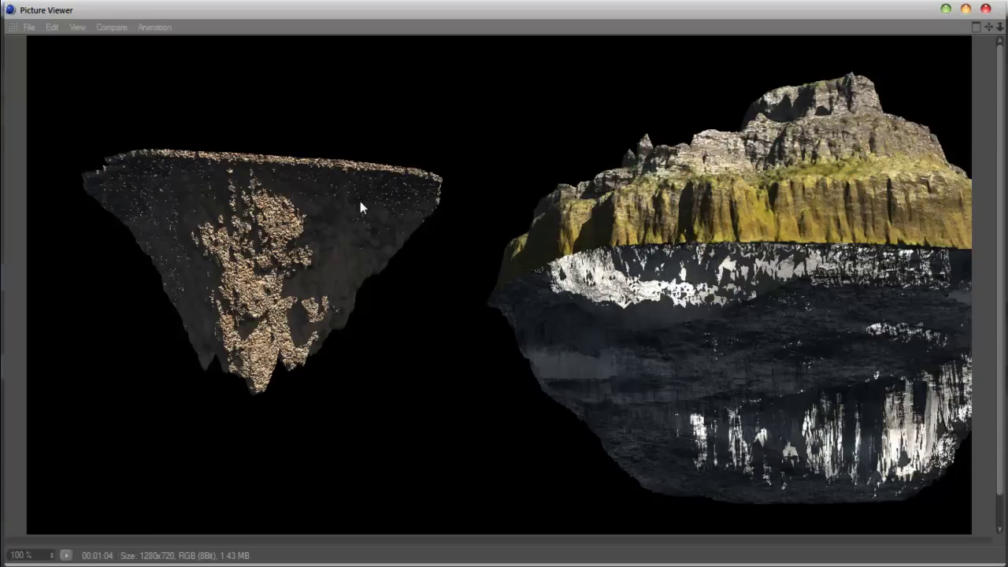
Close the picture viewer, select island2Down and rotate its heading
{"action": "left_click", "coordinate": [985, 9]}
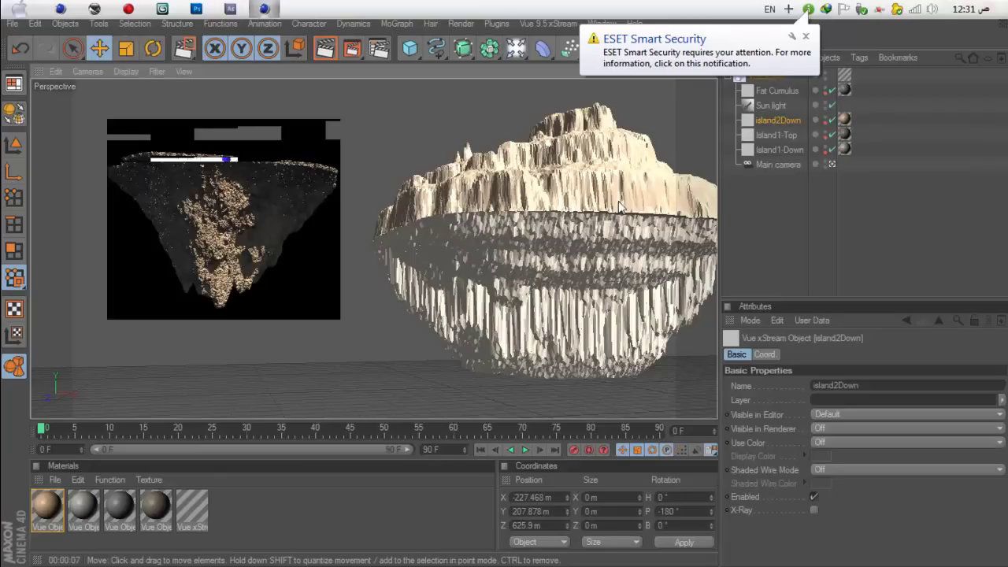
{"action": "left_click", "coordinate": [805, 37]}
{"action": "left_click", "coordinate": [758, 200]}
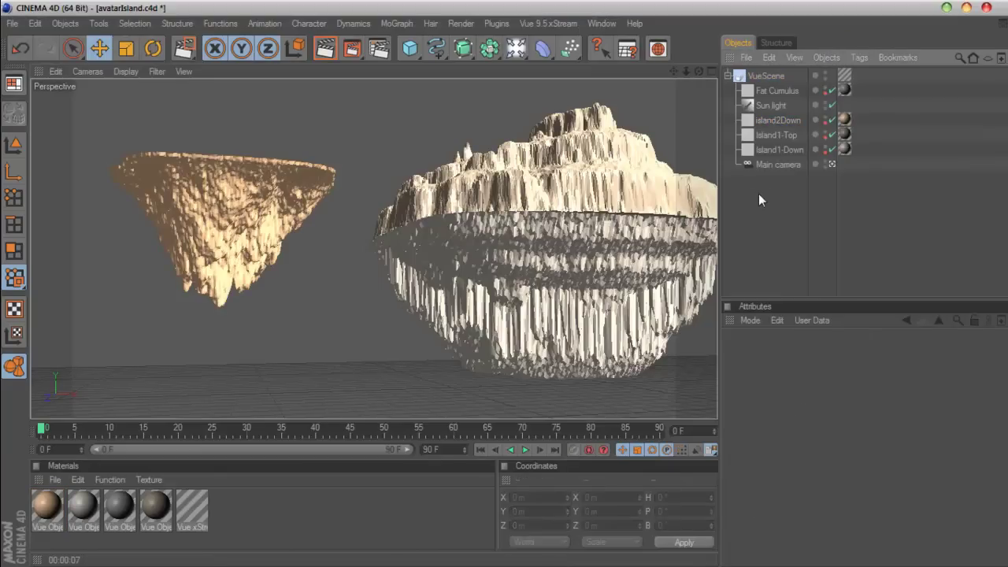
{"action": "left_click", "coordinate": [228, 236]}
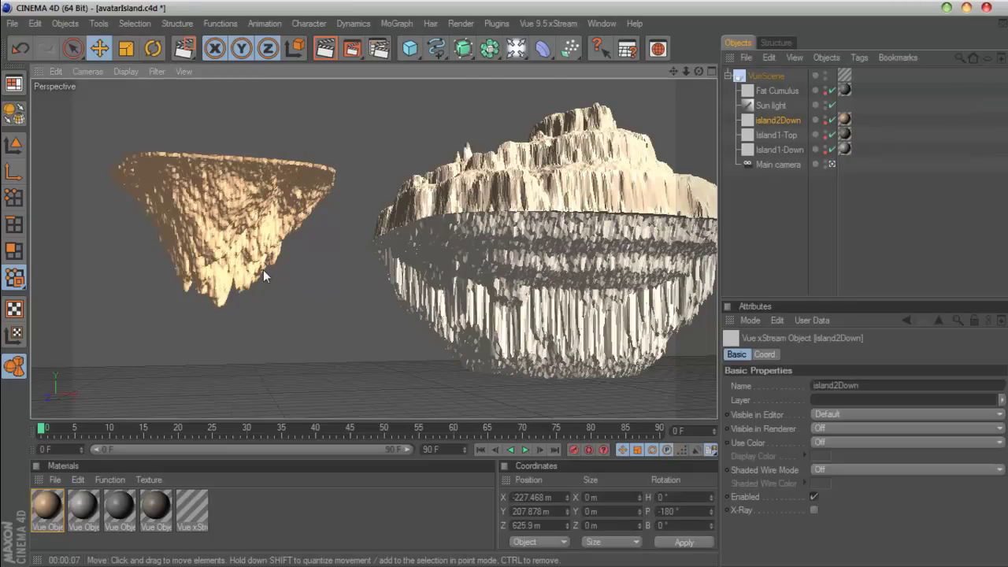
{"action": "left_click", "coordinate": [152, 49]}
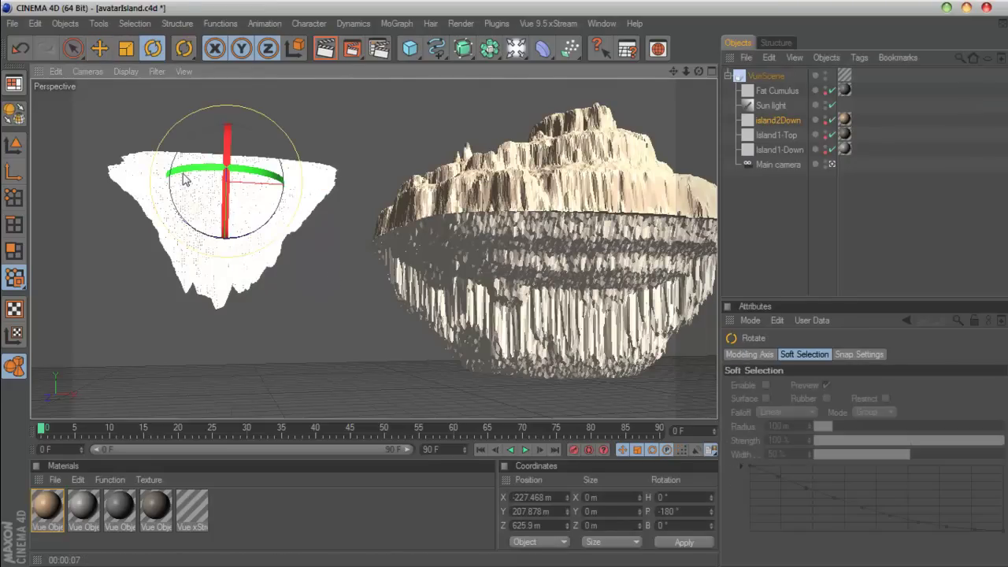
{"action": "mouse_move", "coordinate": [187, 175]}
{"action": "left_mouse_down"}
{"action": "mouse_move", "coordinate": [325, 185]}
{"action": "mouse_move", "coordinate": [299, 188]}
{"action": "left_mouse_up"}
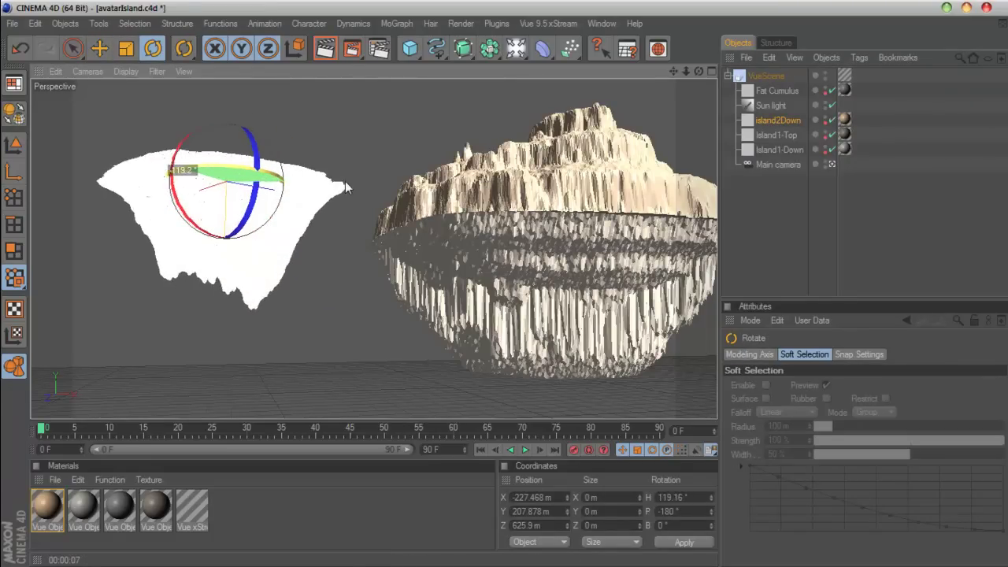
{"action": "left_click_drag", "start_coordinate": [213, 177], "coordinate": [227, 168]}
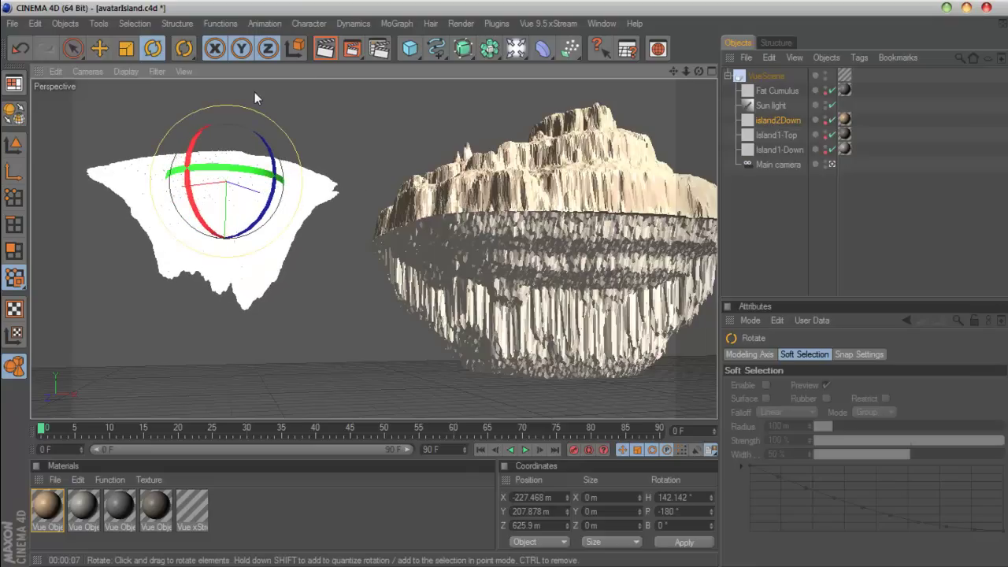
Test-render the view, then a region around the rotated left island
{"action": "left_click", "coordinate": [319, 57]}
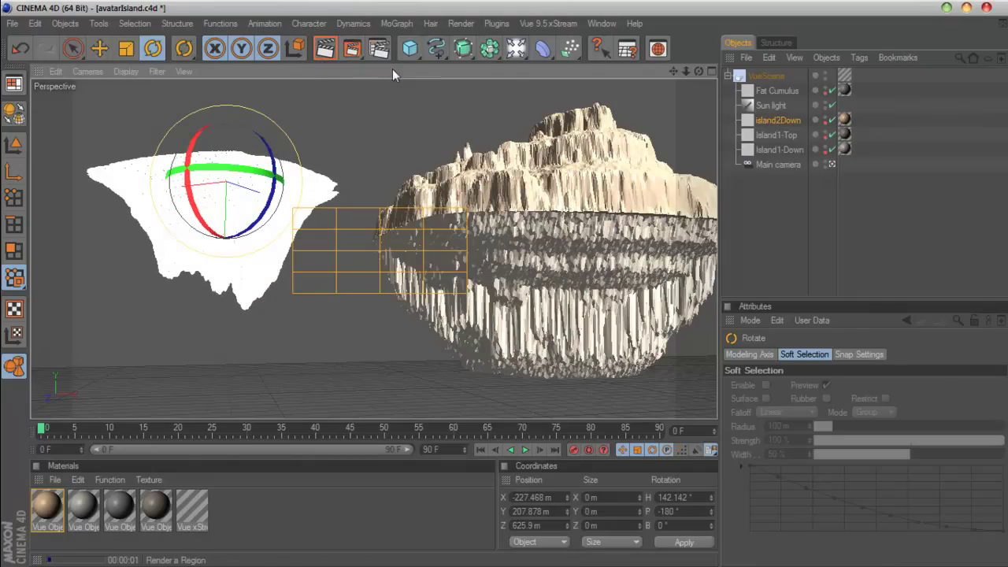
{"action": "left_click", "coordinate": [98, 312]}
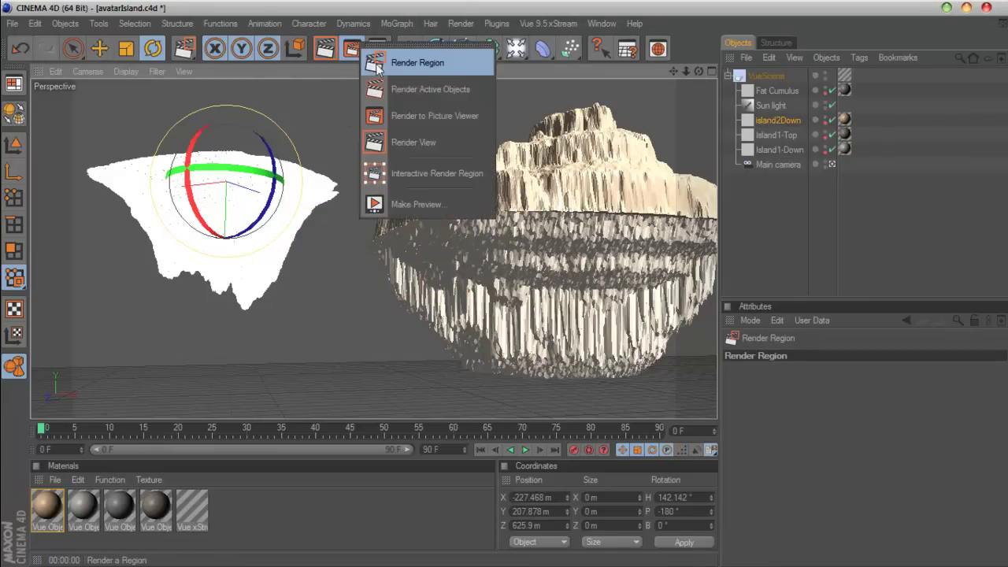
{"action": "left_click_drag", "start_coordinate": [351, 55], "coordinate": [408, 63]}
{"action": "left_click_drag", "start_coordinate": [364, 117], "coordinate": [77, 357]}
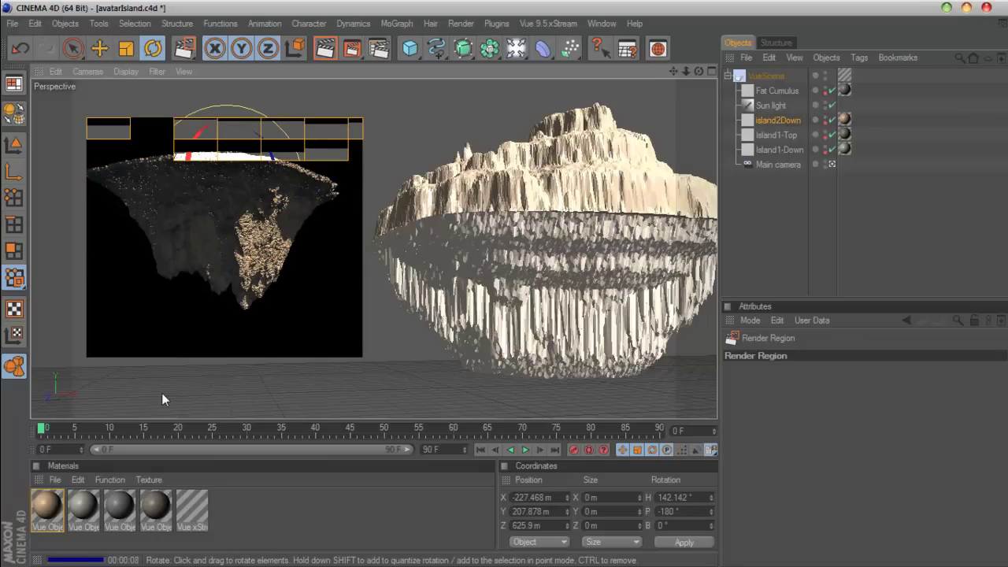
{"action": "left_click", "coordinate": [262, 279]}
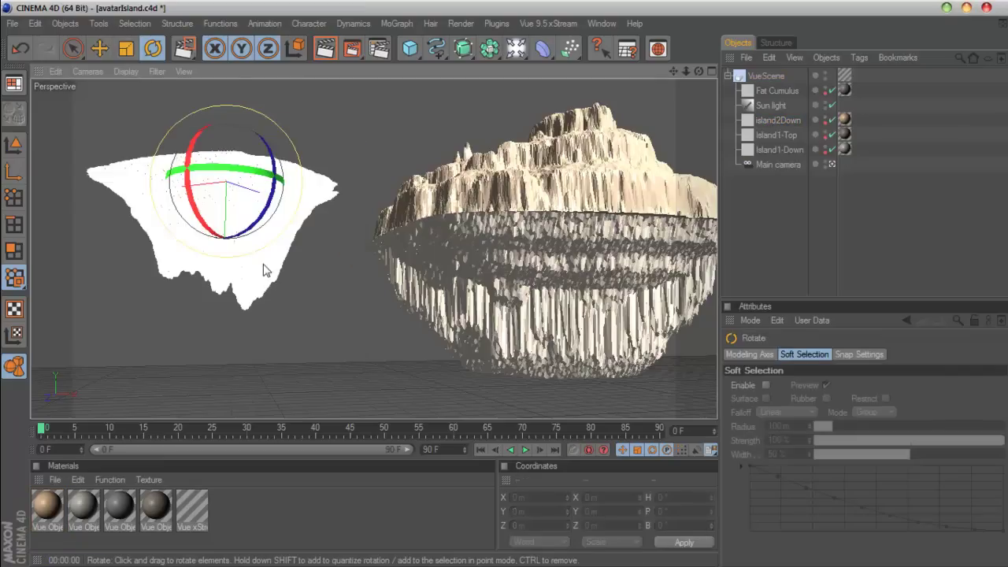
Rotate island2Down back to a heading of about 41° and region-render it again
{"action": "left_click_drag", "start_coordinate": [236, 175], "coordinate": [113, 177]}
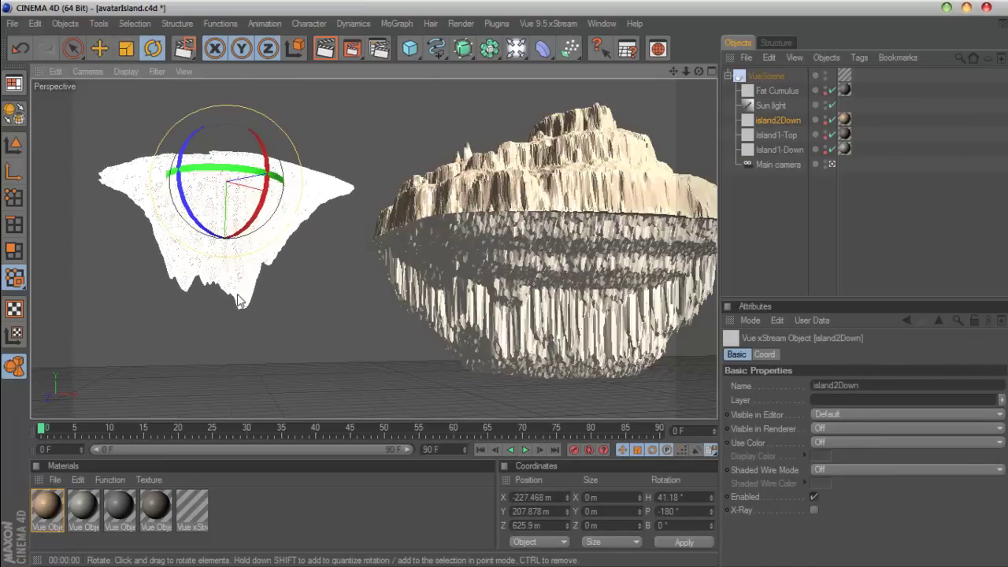
{"action": "left_click", "coordinate": [352, 48]}
{"action": "left_click", "coordinate": [394, 61]}
{"action": "left_click_drag", "start_coordinate": [370, 132], "coordinate": [233, 203]}
{"action": "left_click_drag", "start_coordinate": [181, 250], "coordinate": [75, 331]}
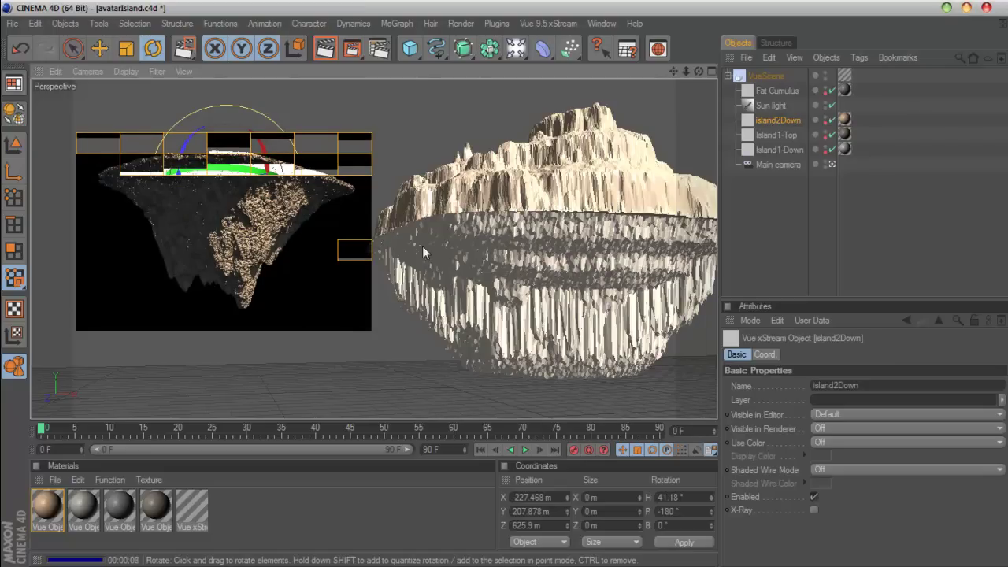
{"action": "left_click", "coordinate": [294, 252]}
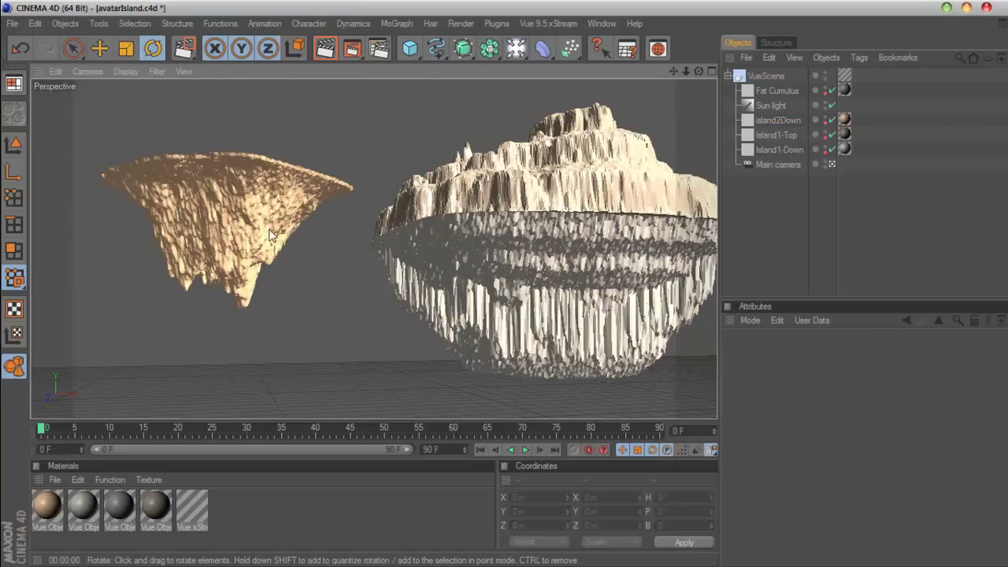
{"action": "left_click", "coordinate": [552, 23]}
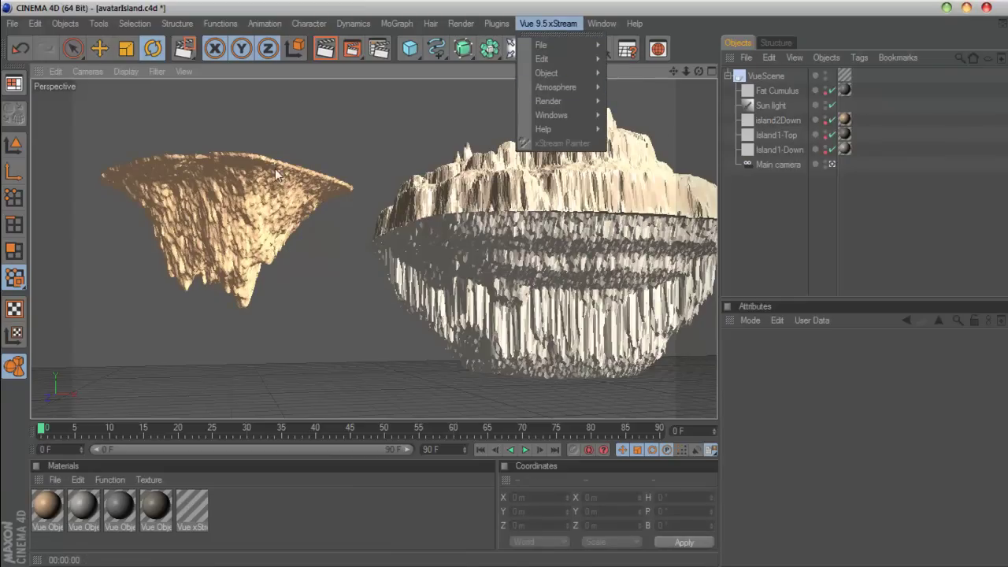
Reselect the left island and convert its Wet Stones material to a mixed material
{"action": "left_click", "coordinate": [269, 198]}
{"action": "left_click", "coordinate": [269, 198]}
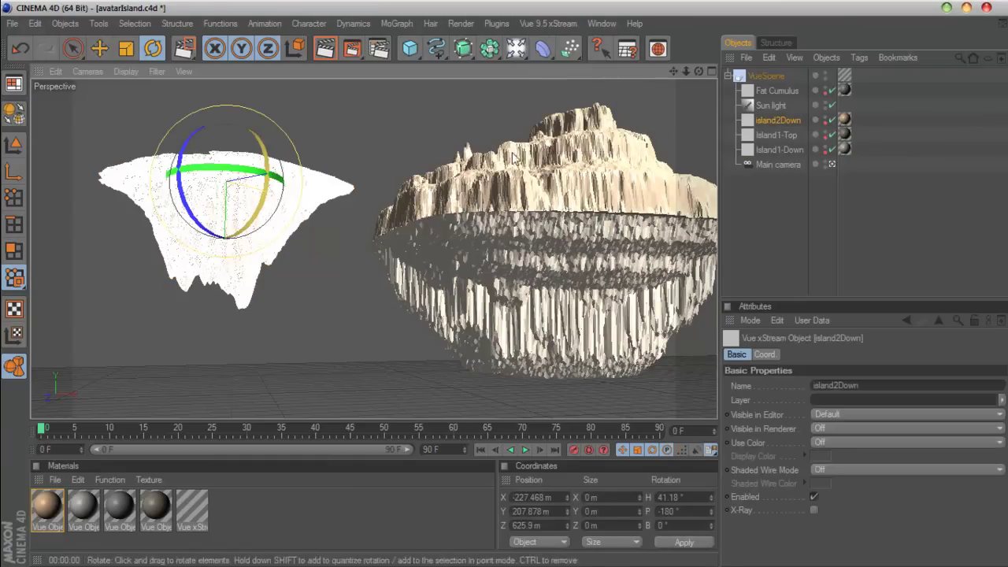
{"action": "left_click", "coordinate": [552, 24]}
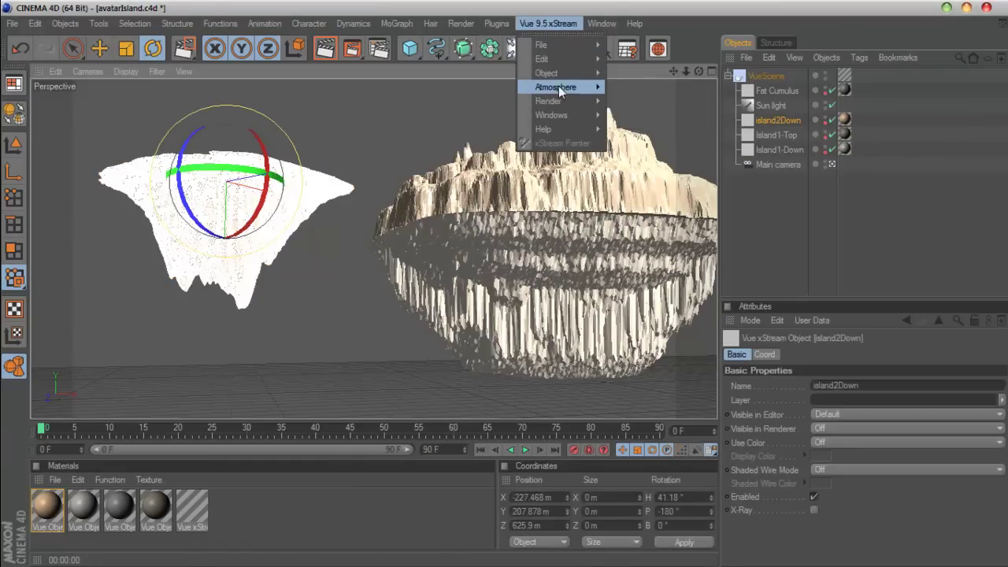
{"action": "mouse_move", "coordinate": [547, 72]}
{"action": "left_click", "coordinate": [699, 260]}
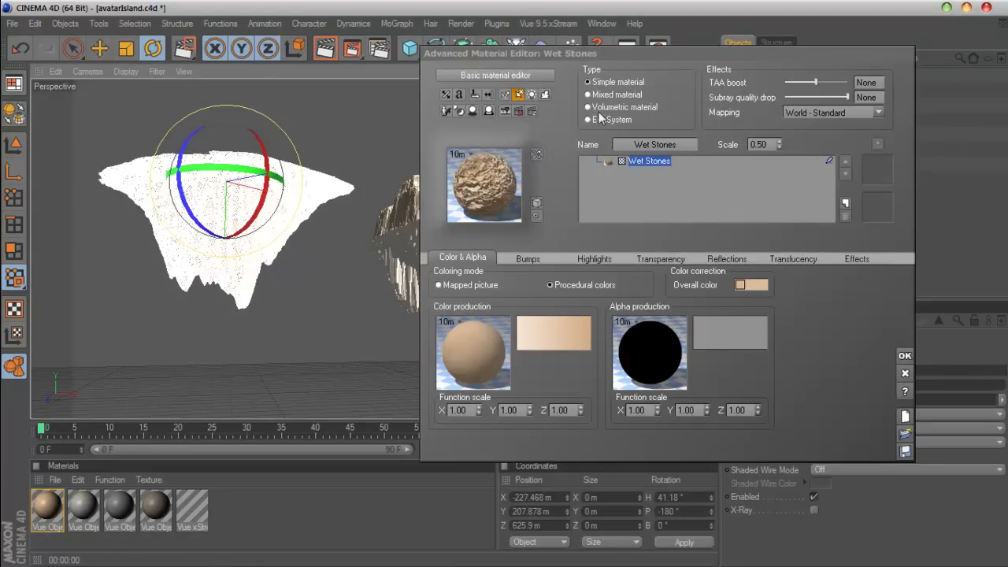
{"action": "left_click", "coordinate": [607, 95]}
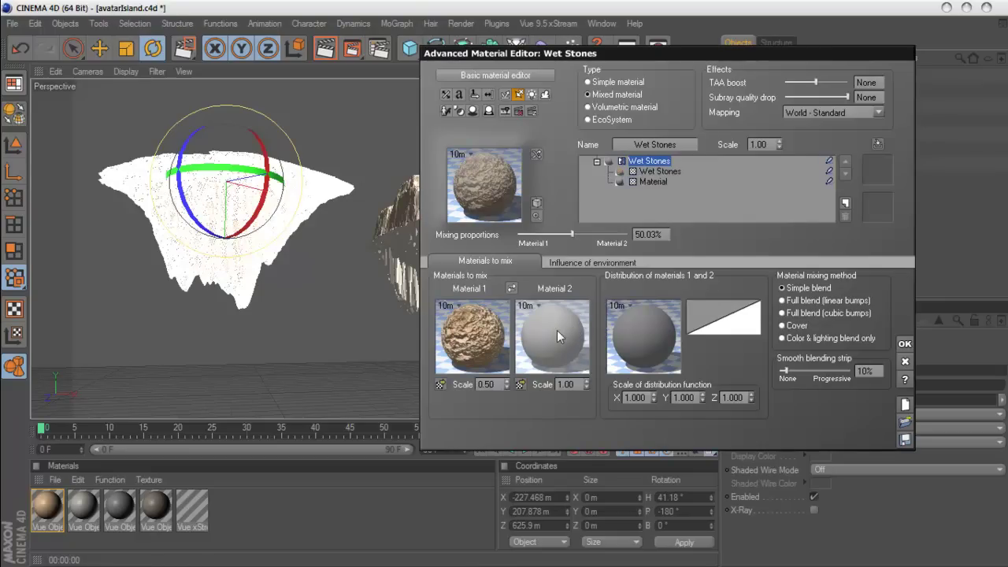
Load Rocks and Plants from the Landscapes collection as Material 2
{"action": "left_click", "coordinate": [519, 384]}
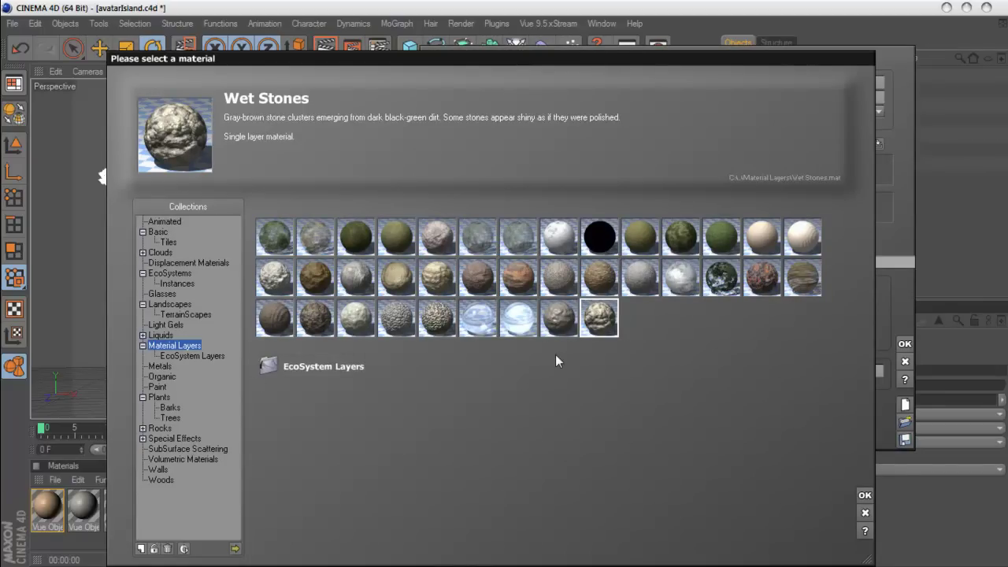
{"action": "left_click", "coordinate": [182, 314]}
{"action": "left_click", "coordinate": [176, 305]}
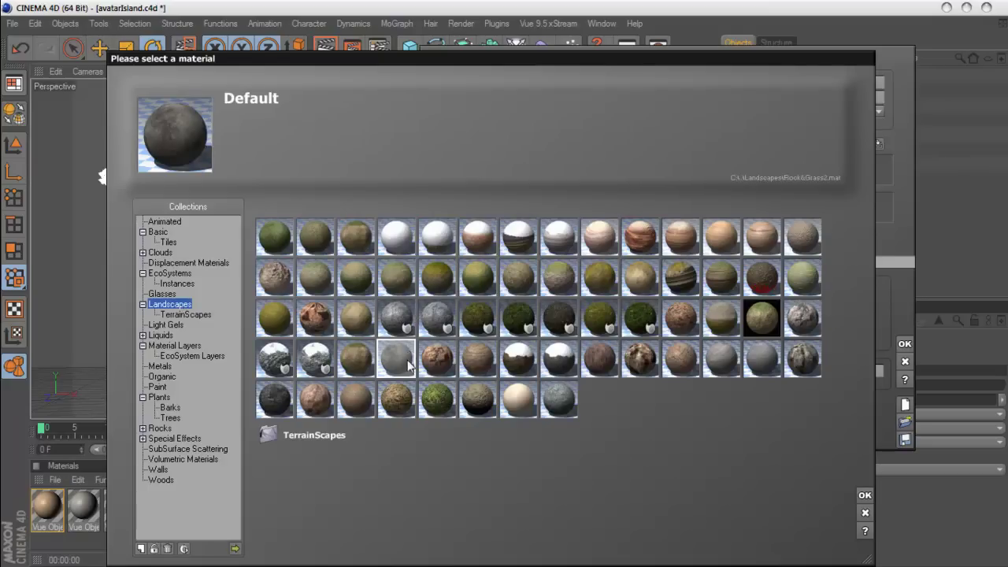
{"action": "left_click", "coordinate": [275, 401]}
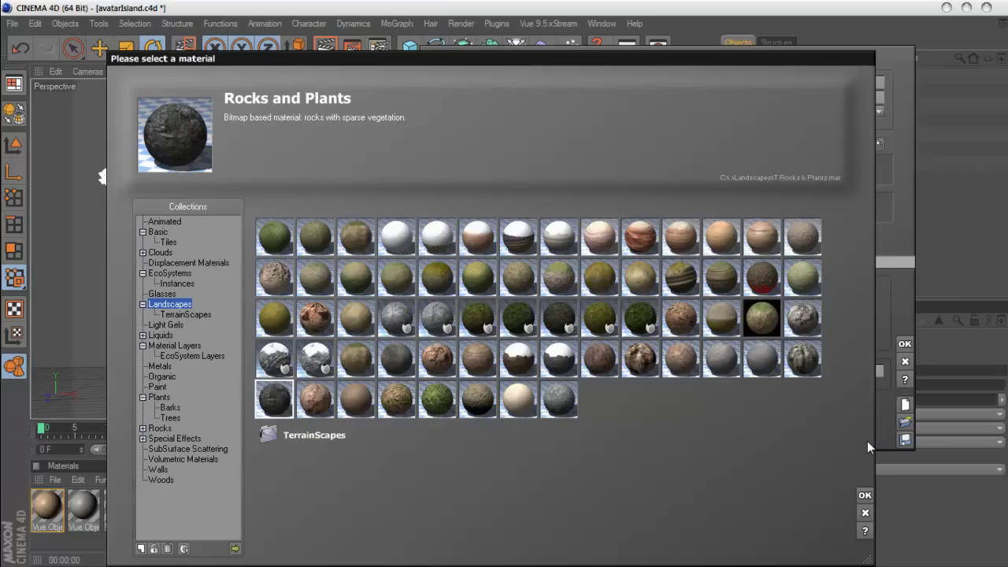
{"action": "left_click", "coordinate": [865, 494]}
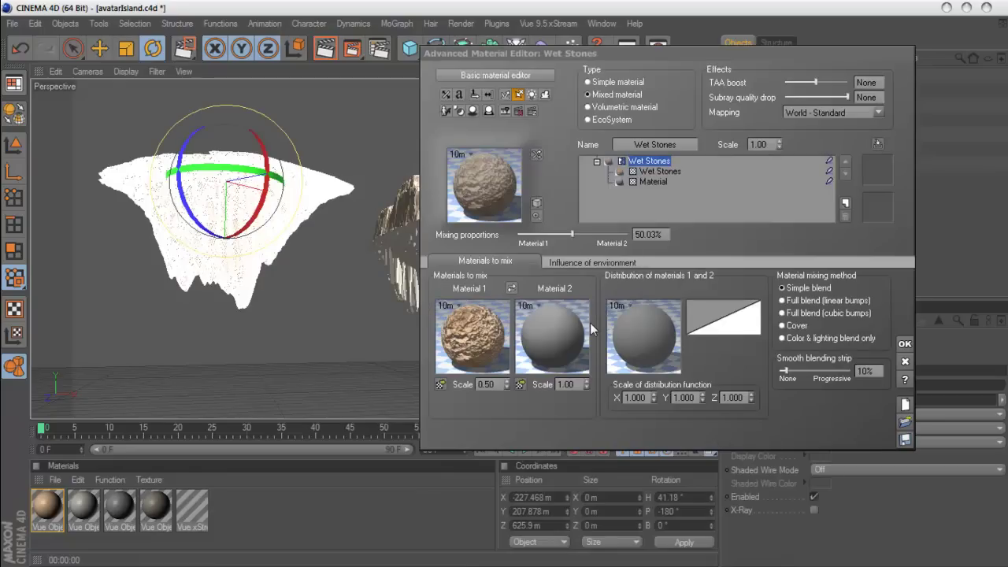
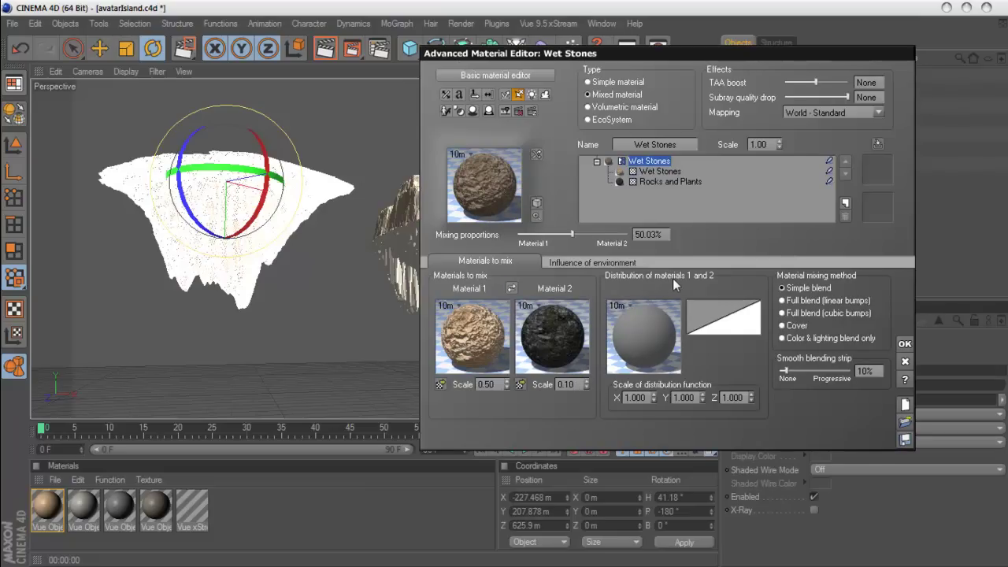
Swap the mixed materials until sandy is first, then set the dark rock's scale to 0.5
{"action": "left_click", "coordinate": [512, 289]}
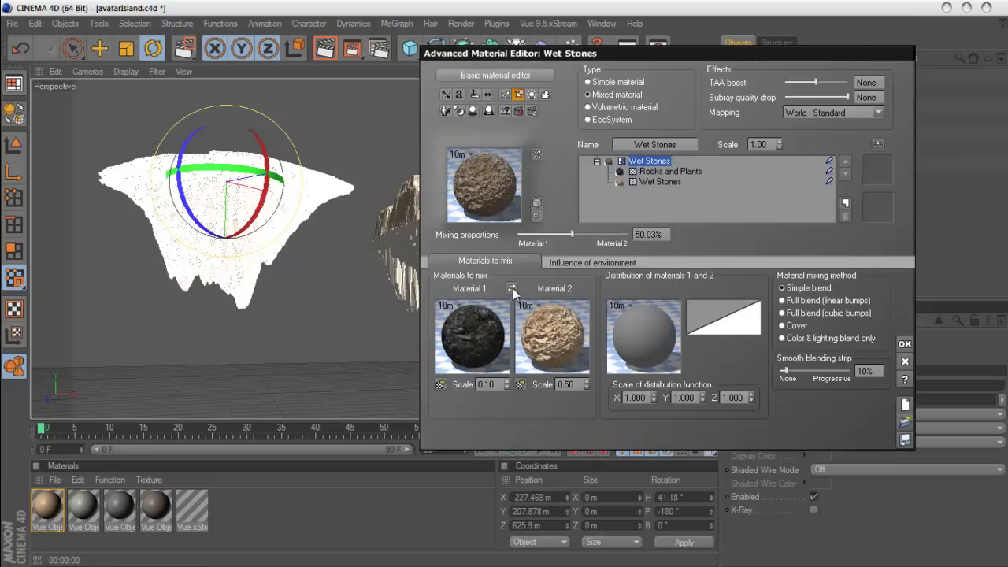
{"action": "left_click", "coordinate": [512, 288]}
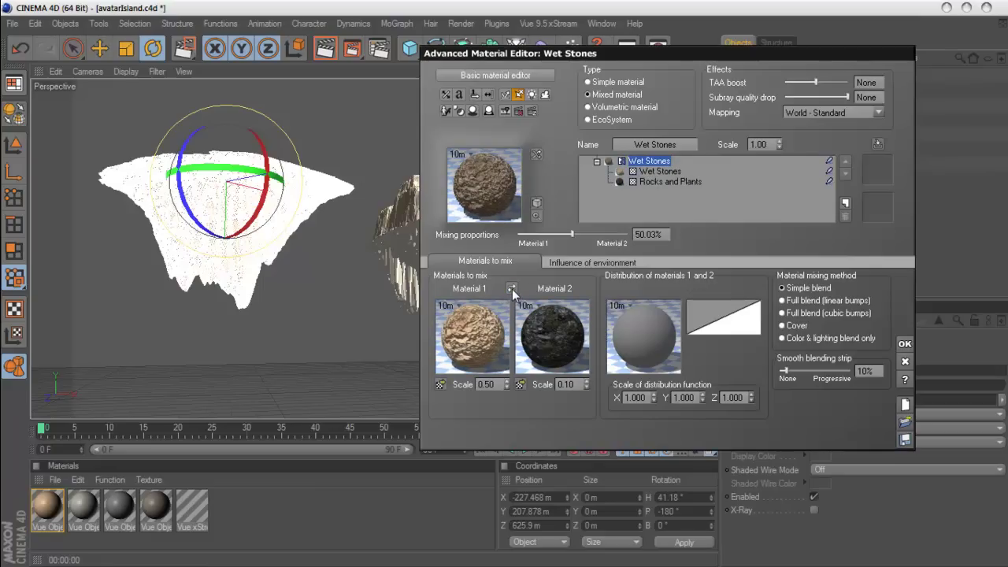
{"action": "left_click", "coordinate": [512, 288]}
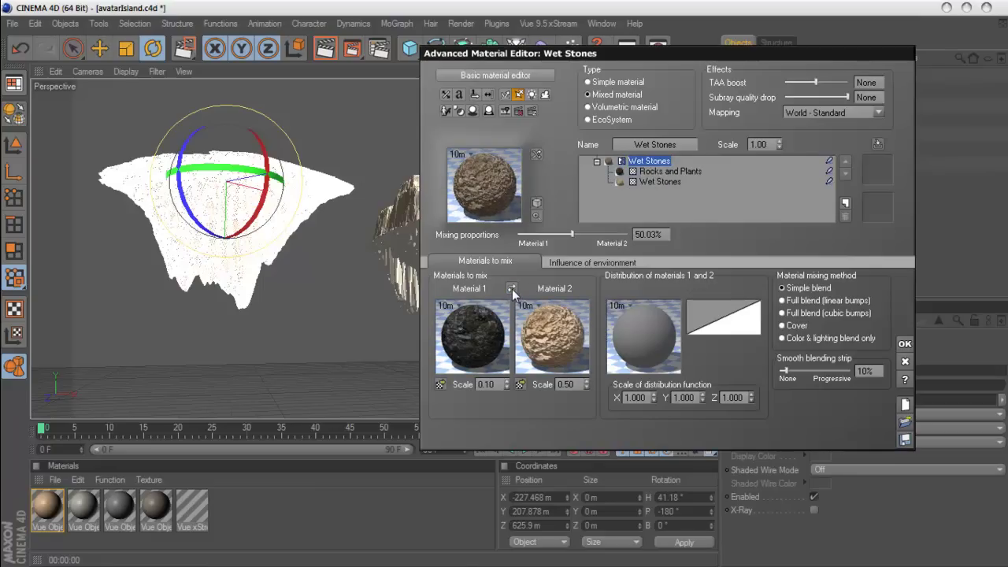
{"action": "left_click", "coordinate": [512, 288]}
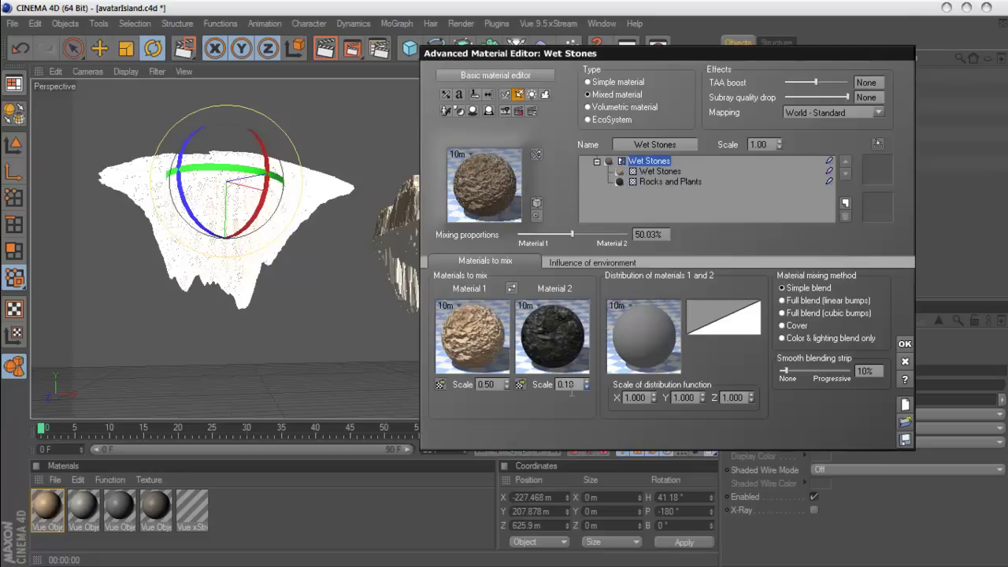
{"action": "double_click", "coordinate": [565, 384]}
{"action": "type", "text": ".5"}
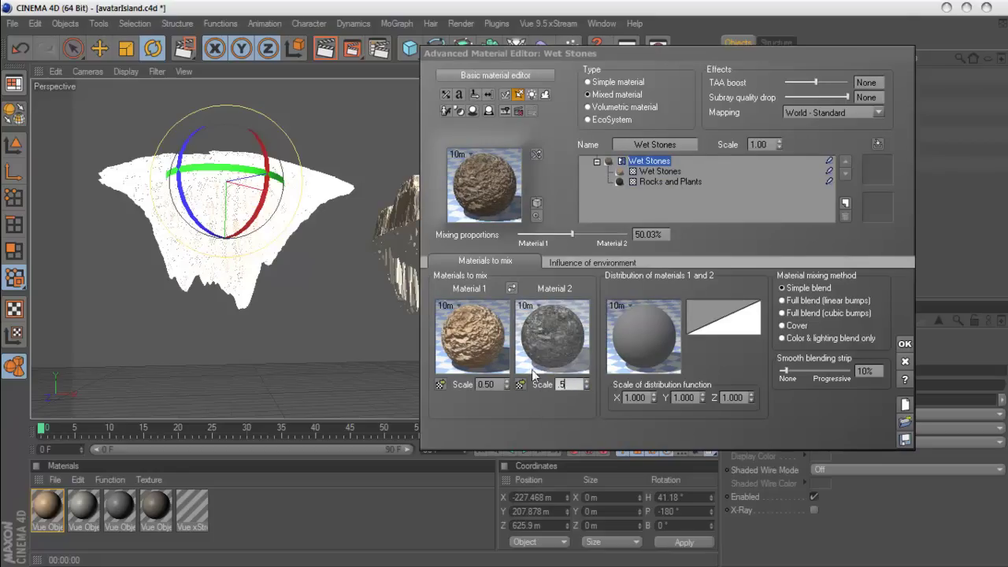
Load the Round Clip 'Clip 80% sharp (cubic)' preset as the distribution filter
{"action": "right_click", "coordinate": [723, 319]}
{"action": "left_click", "coordinate": [744, 326]}
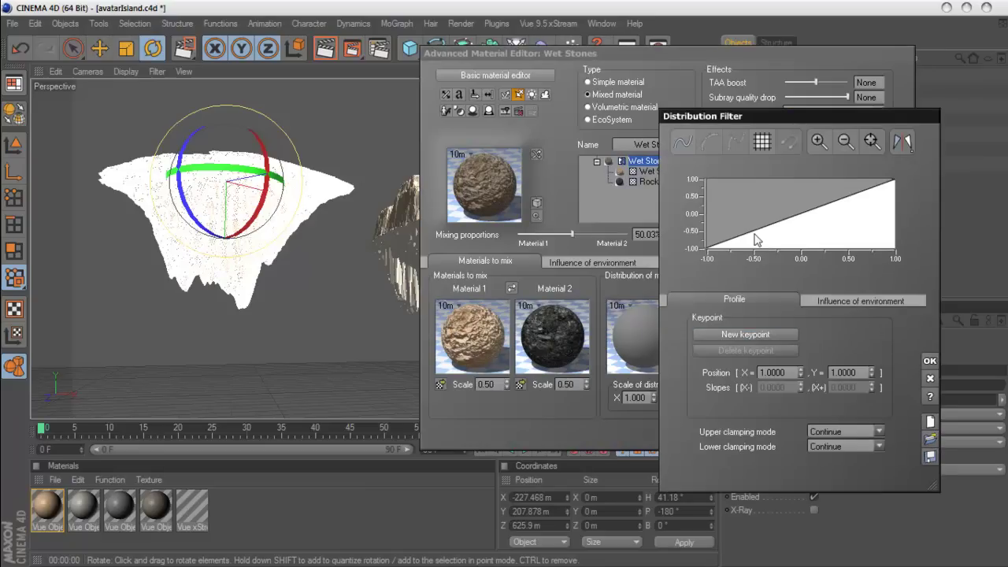
{"action": "left_click", "coordinate": [929, 378]}
{"action": "right_click", "coordinate": [730, 319]}
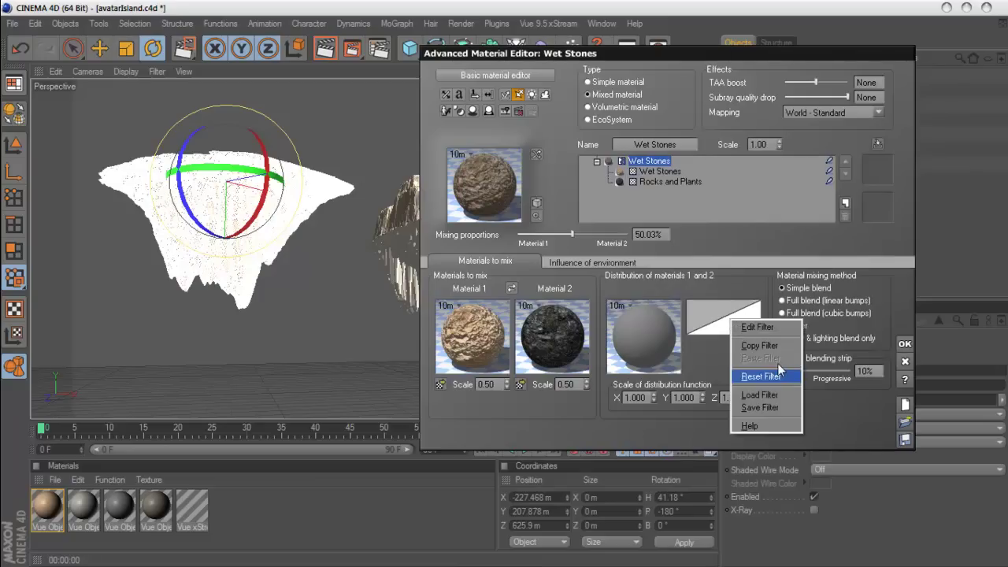
{"action": "left_click", "coordinate": [757, 398]}
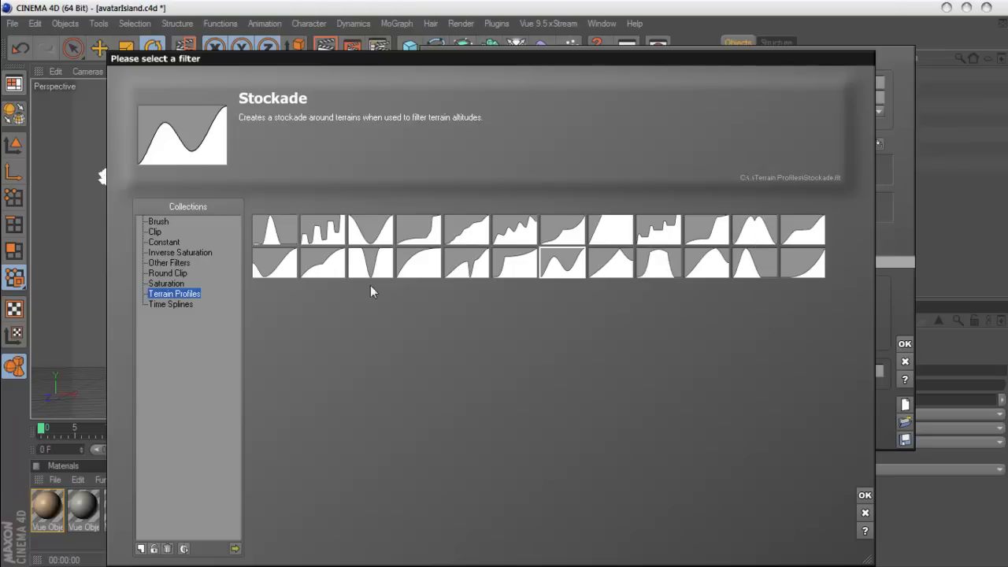
{"action": "left_click", "coordinate": [165, 243]}
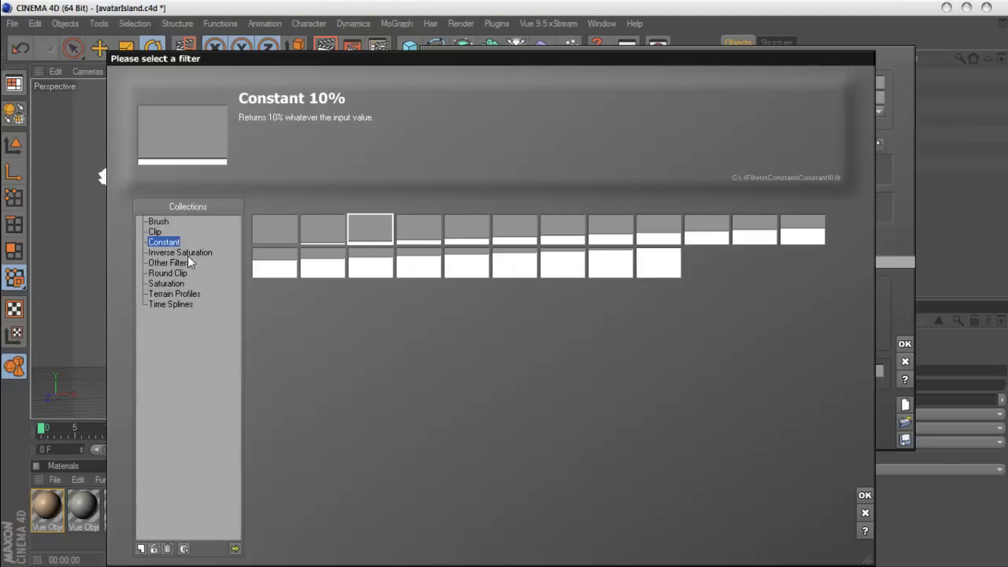
{"action": "left_click", "coordinate": [186, 253]}
{"action": "left_click", "coordinate": [178, 274]}
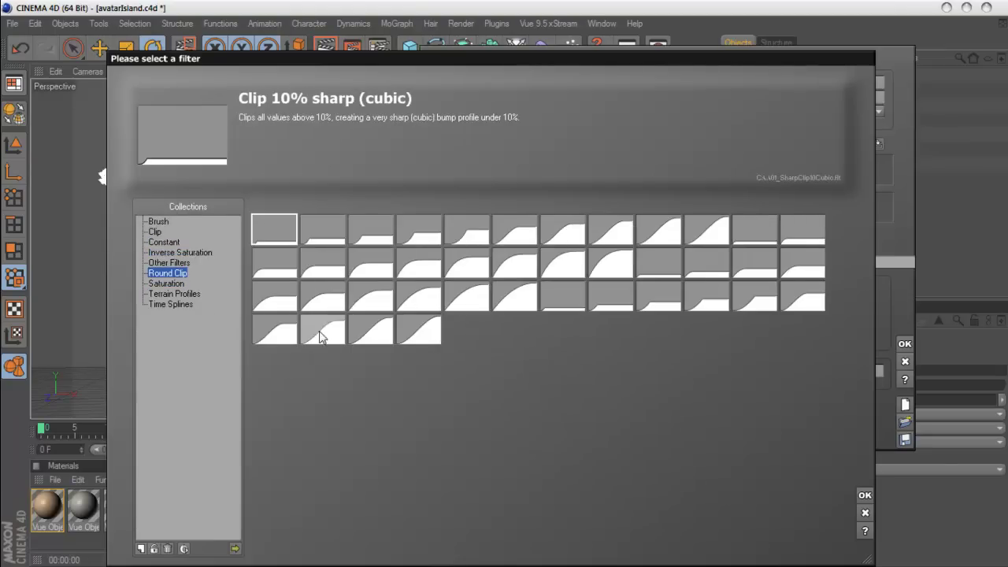
{"action": "left_click", "coordinate": [610, 232]}
{"action": "left_click", "coordinate": [866, 495]}
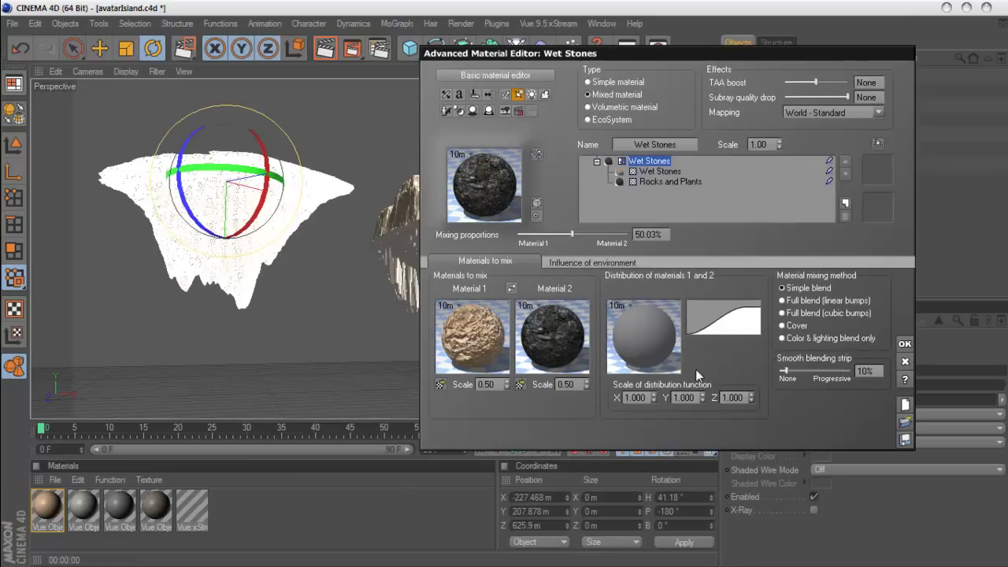
Set the sandy material's scale to 1
{"action": "double_click", "coordinate": [497, 386]}
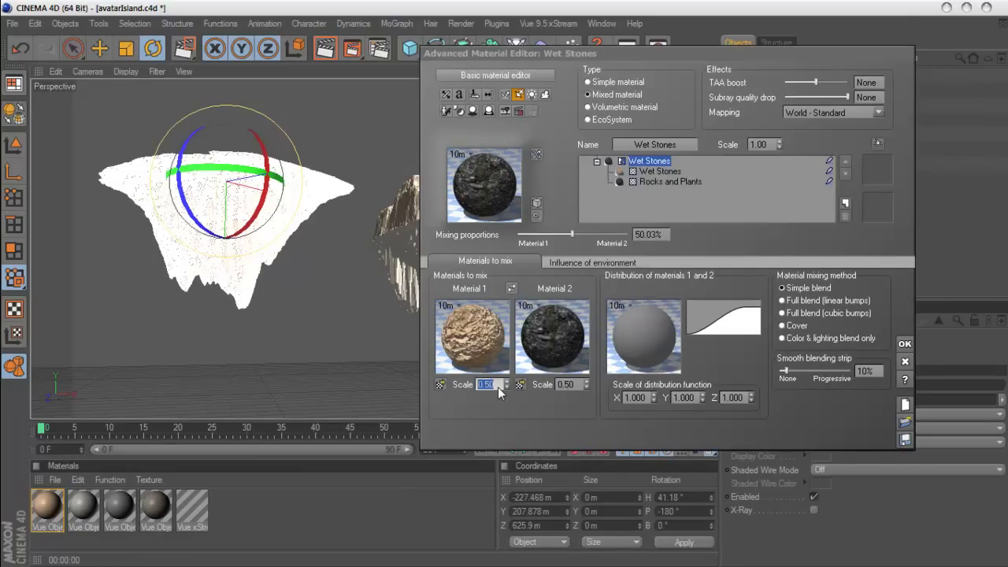
{"action": "type", "text": "1"}
{"action": "key", "text": "Return"}
{"action": "double_click", "coordinate": [567, 386]}
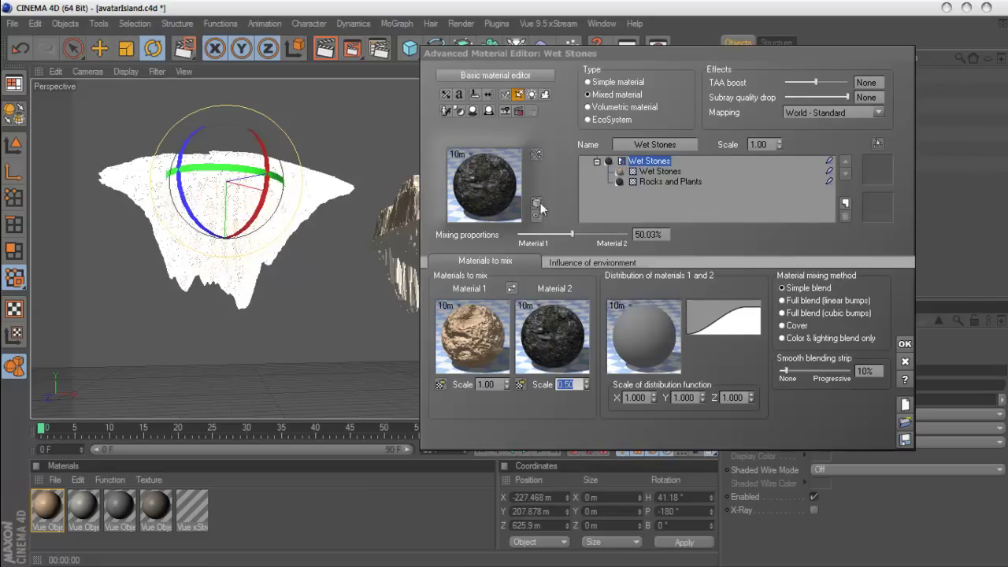
Open the distribution function graph and add Simple Fractal and Value noise nodes
{"action": "right_click", "coordinate": [618, 338]}
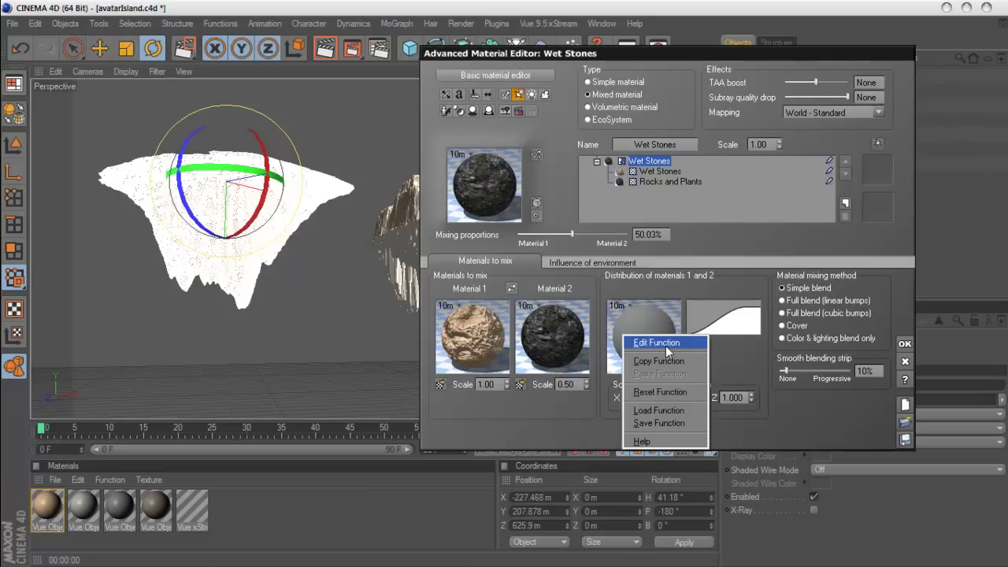
{"action": "left_click", "coordinate": [654, 340]}
{"action": "left_click_drag", "start_coordinate": [492, 417], "coordinate": [492, 418]}
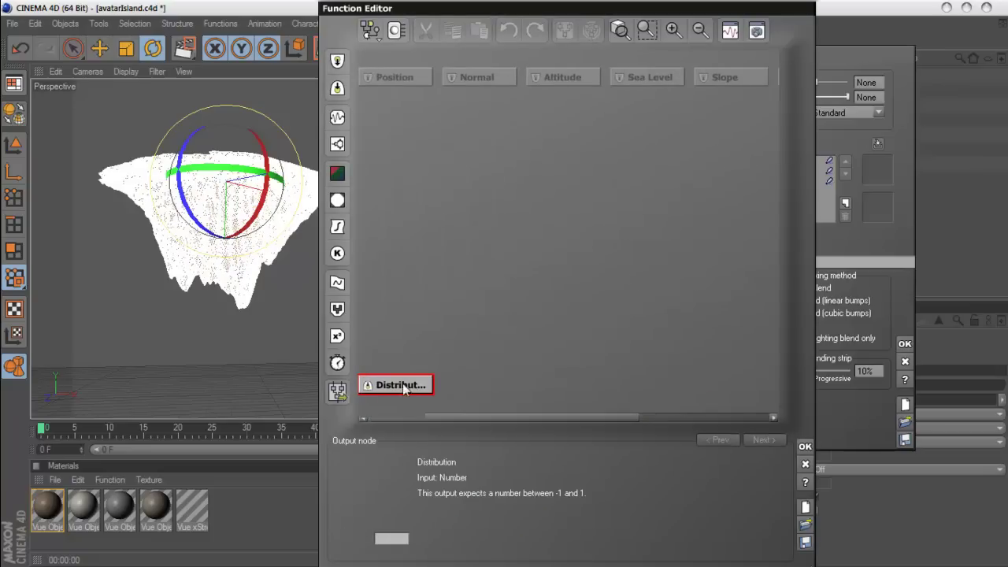
{"action": "left_click_drag", "start_coordinate": [410, 385], "coordinate": [521, 385]}
{"action": "left_click", "coordinate": [528, 416]}
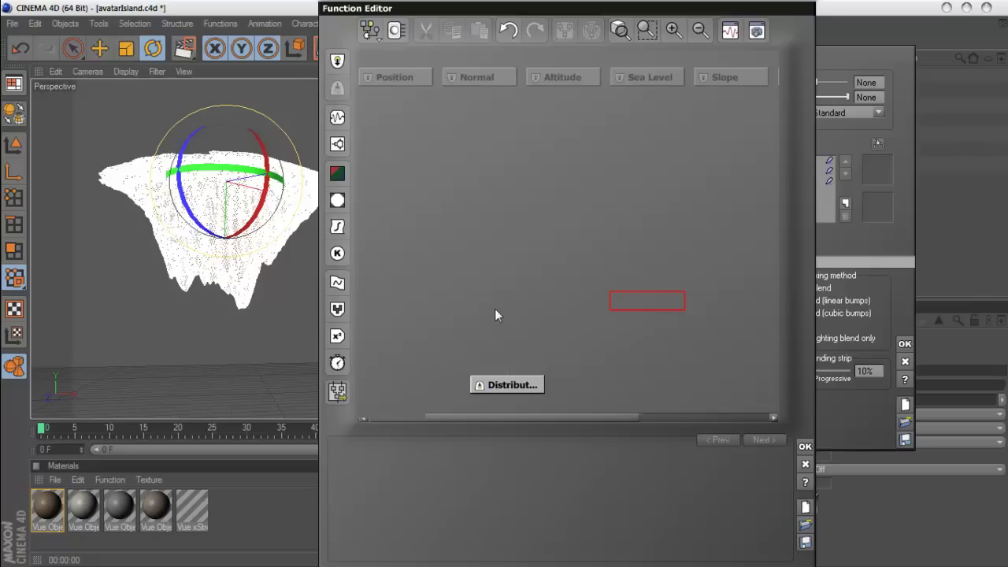
{"action": "left_click", "coordinate": [337, 144]}
{"action": "mouse_move", "coordinate": [506, 299]}
{"action": "left_mouse_down"}
{"action": "mouse_move", "coordinate": [494, 247]}
{"action": "mouse_move", "coordinate": [436, 229]}
{"action": "left_mouse_up"}
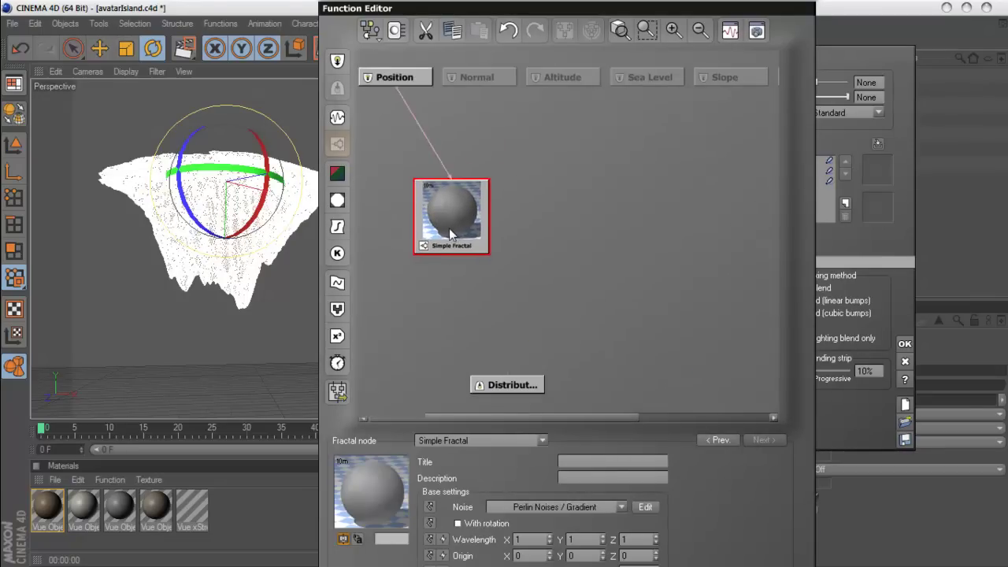
{"action": "left_click", "coordinate": [493, 303]}
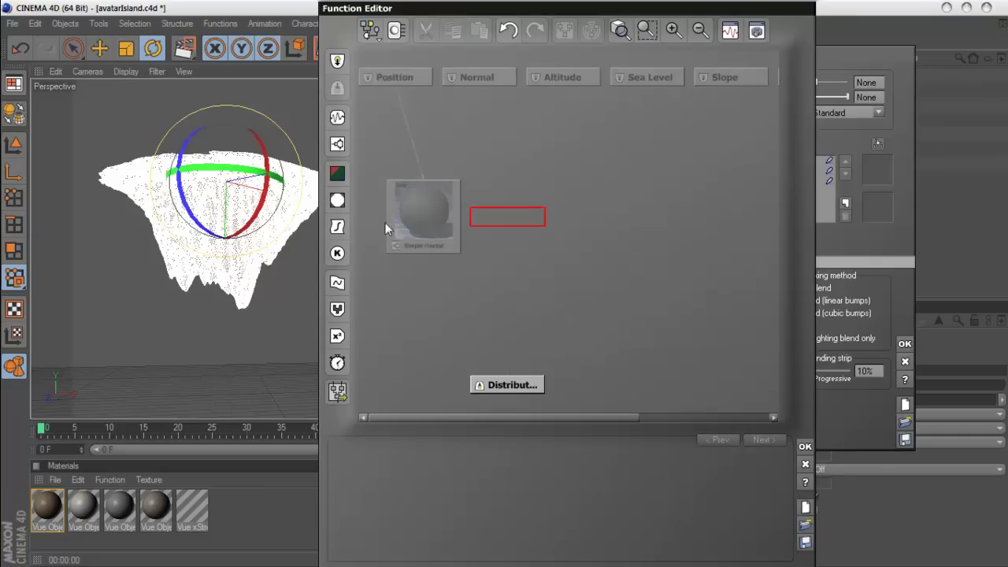
{"action": "left_click", "coordinate": [337, 118]}
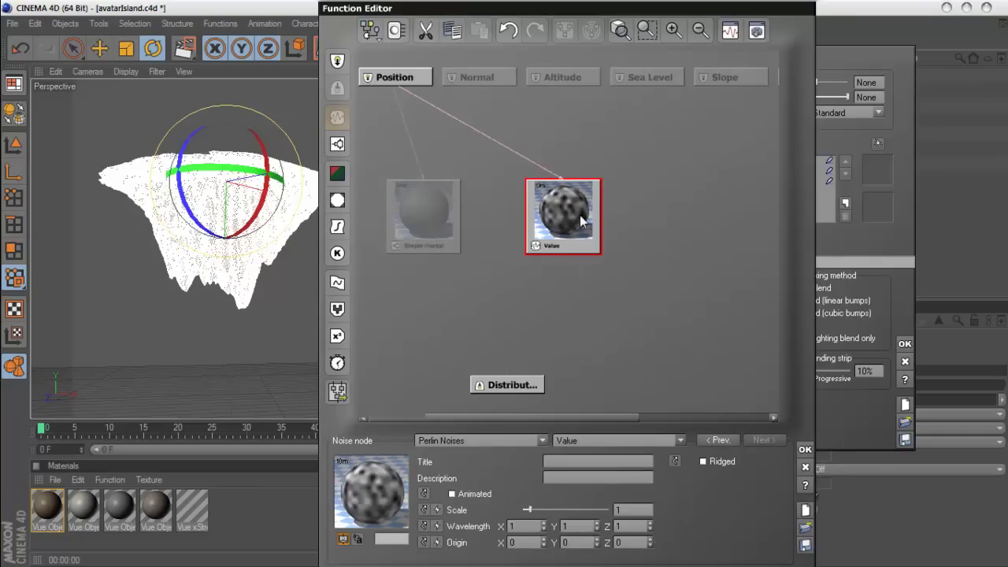
{"action": "left_click_drag", "start_coordinate": [420, 218], "coordinate": [456, 218]}
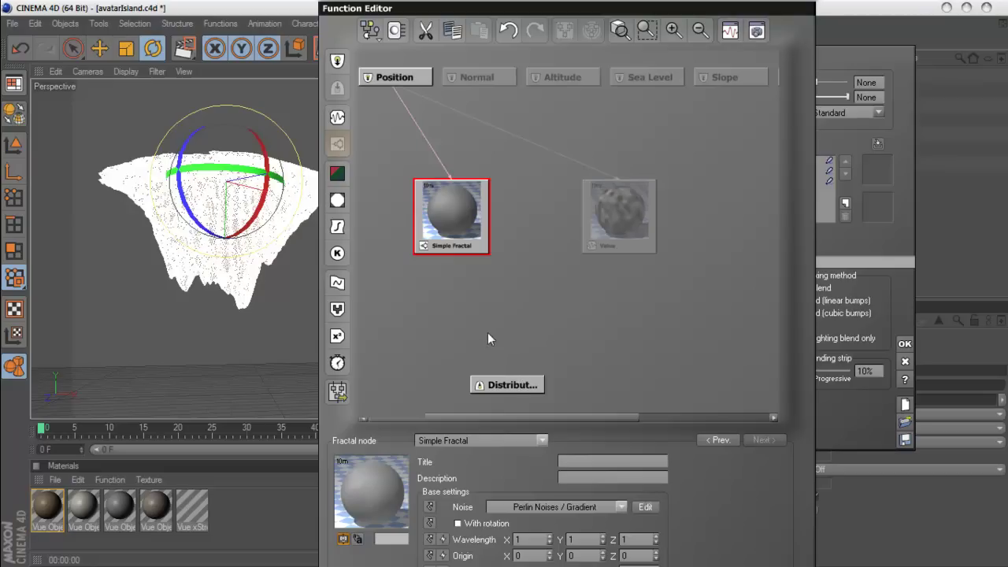
Add a Blender node into the distribution output and wire the Simple Fractal into it
{"action": "left_click", "coordinate": [508, 323]}
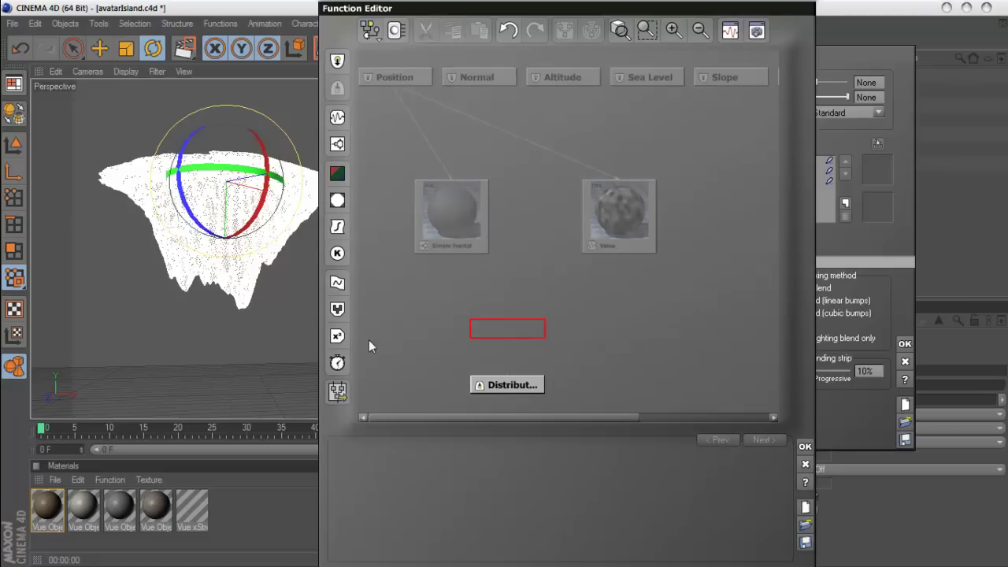
{"action": "left_click", "coordinate": [337, 311]}
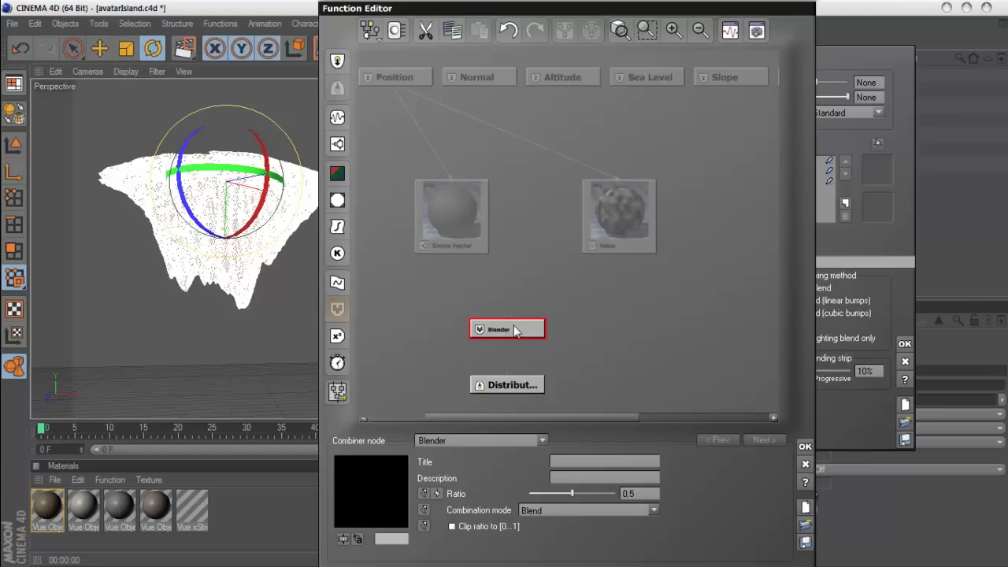
{"action": "left_click_drag", "start_coordinate": [509, 338], "coordinate": [620, 251]}
{"action": "mouse_move", "coordinate": [504, 321]}
{"action": "left_mouse_down"}
{"action": "mouse_move", "coordinate": [451, 256]}
{"action": "mouse_move", "coordinate": [509, 313]}
{"action": "mouse_move", "coordinate": [452, 256]}
{"action": "left_mouse_up"}
{"action": "left_click", "coordinate": [488, 262]}
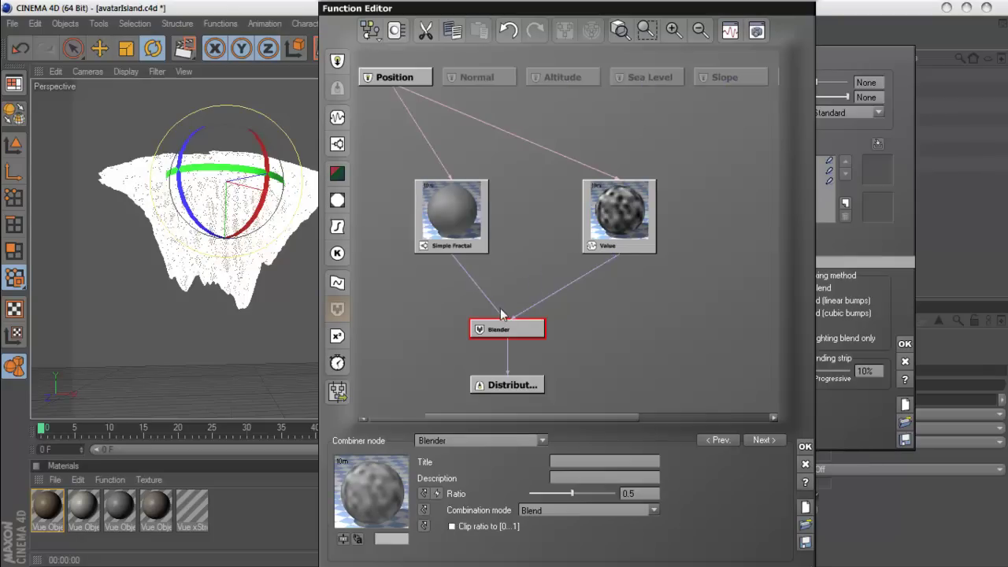
{"action": "mouse_move", "coordinate": [550, 9]}
{"action": "left_mouse_down"}
{"action": "mouse_move", "coordinate": [236, 22]}
{"action": "mouse_move", "coordinate": [951, 158]}
{"action": "mouse_move", "coordinate": [855, 88]}
{"action": "mouse_move", "coordinate": [853, 10]}
{"action": "left_mouse_up"}
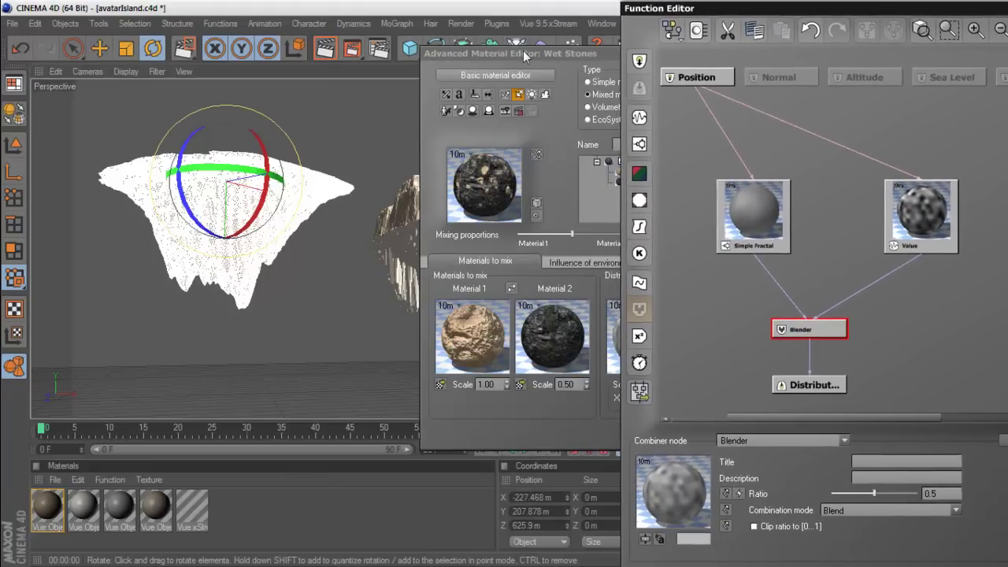
Arrange the editor windows and change the Simple Fractal node's type to Terrain Fractal
{"action": "left_click_drag", "start_coordinate": [523, 52], "coordinate": [124, 30]}
{"action": "mouse_move", "coordinate": [752, 11]}
{"action": "left_mouse_down"}
{"action": "mouse_move", "coordinate": [637, 13]}
{"action": "mouse_move", "coordinate": [666, 90]}
{"action": "mouse_move", "coordinate": [524, 62]}
{"action": "left_mouse_up"}
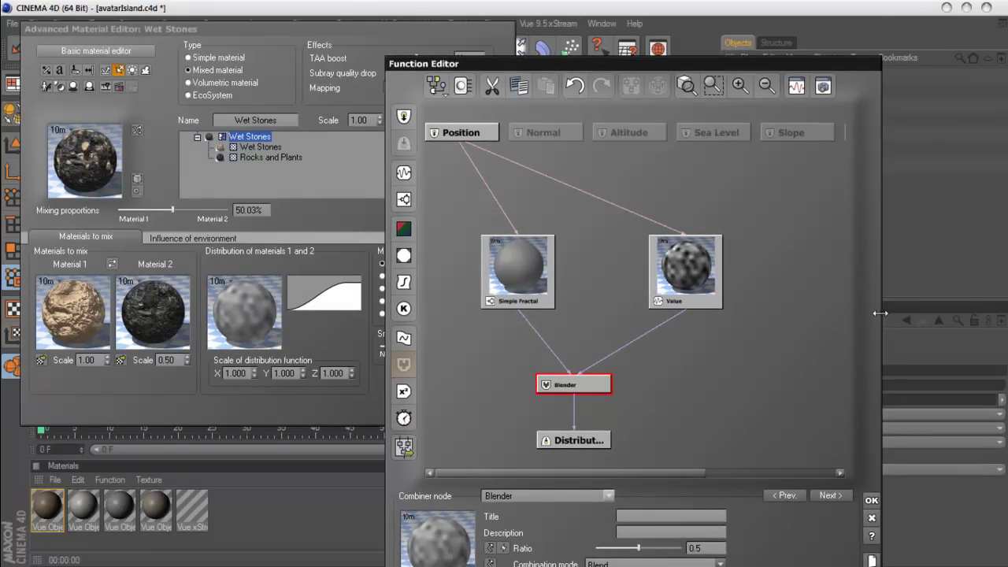
{"action": "left_click_drag", "start_coordinate": [685, 62], "coordinate": [798, 25]}
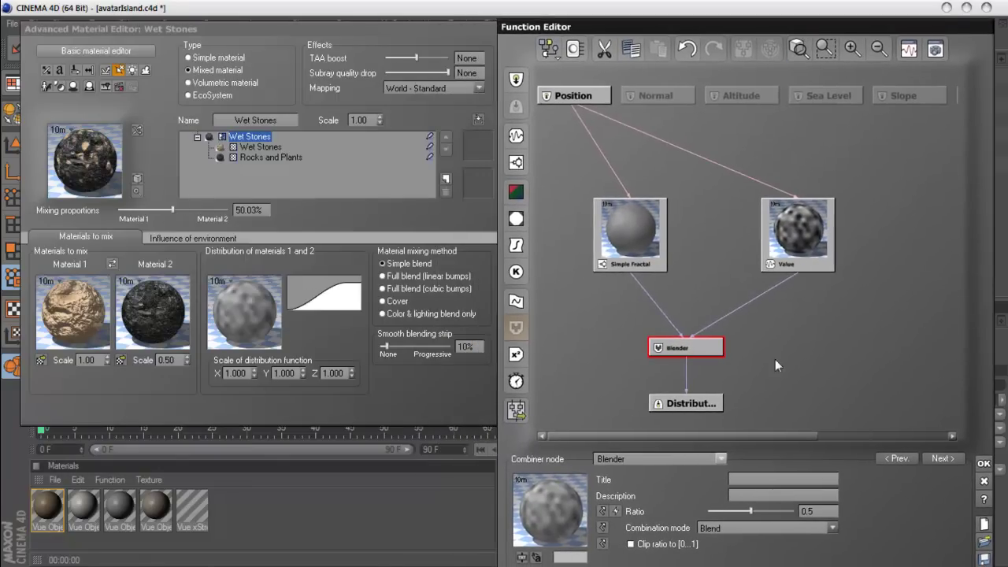
{"action": "left_click", "coordinate": [630, 248]}
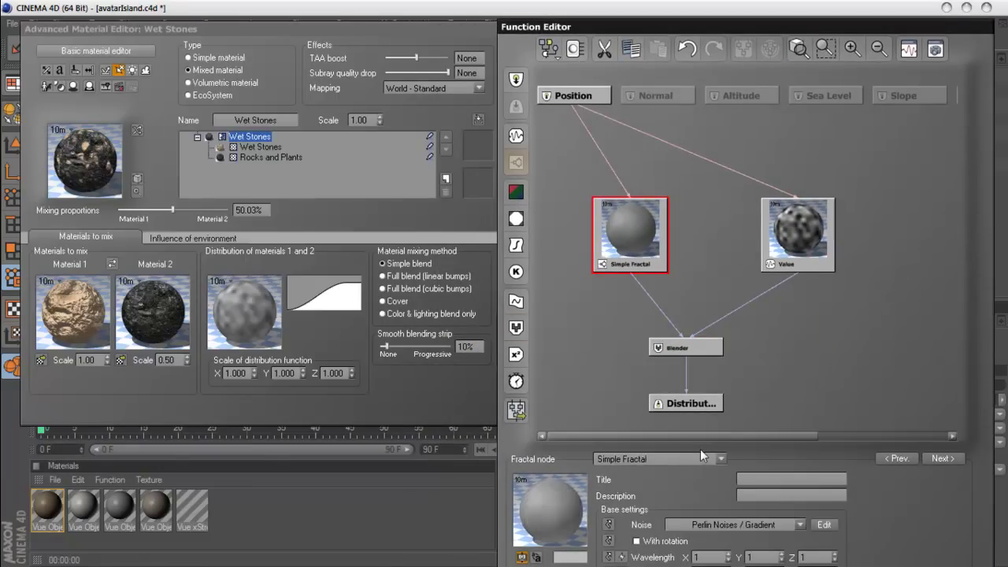
{"action": "left_click_drag", "start_coordinate": [700, 454], "coordinate": [718, 262]}
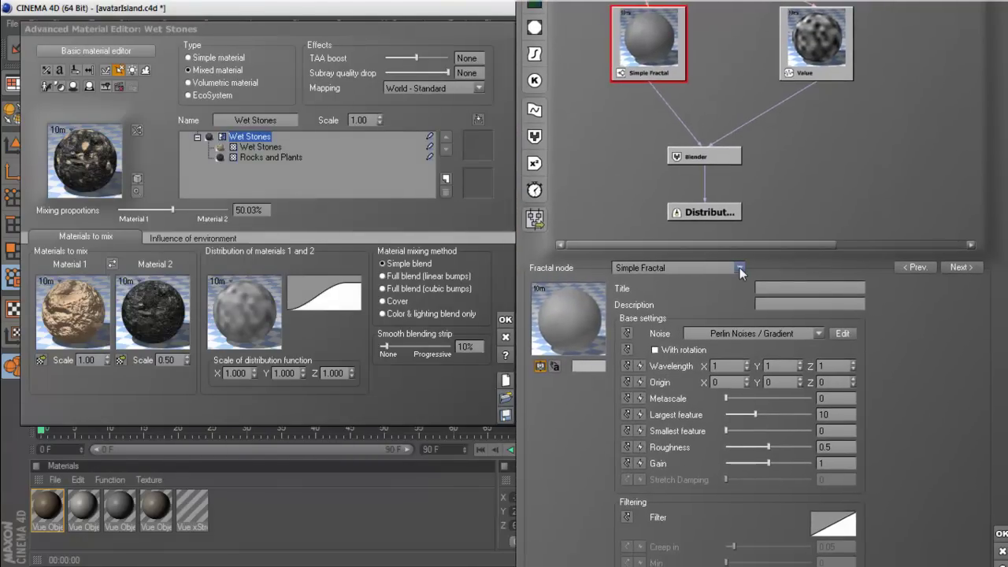
{"action": "left_click", "coordinate": [740, 267]}
{"action": "left_click", "coordinate": [651, 336]}
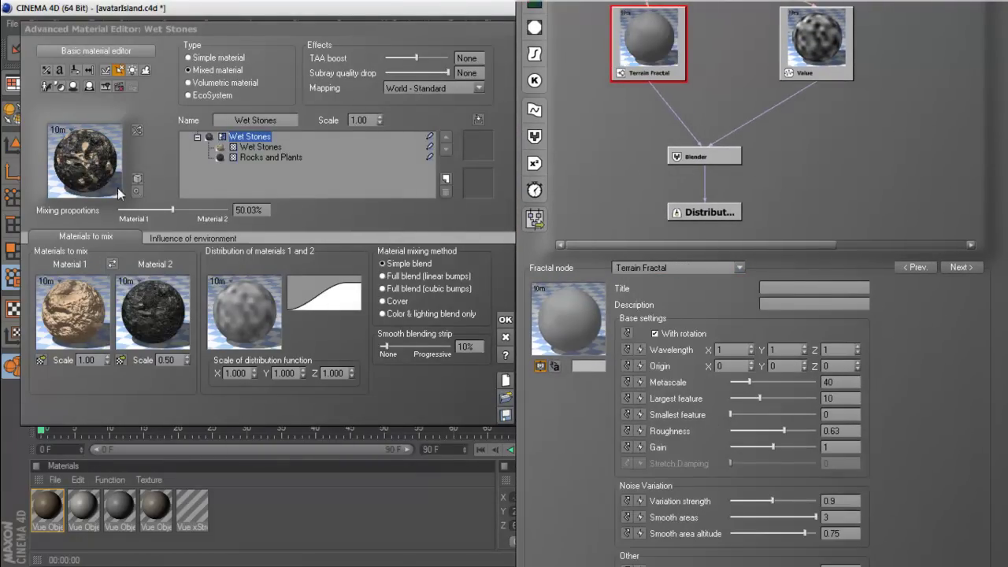
{"action": "left_click", "coordinate": [88, 360]}
Set Material 1's scale to 0.5 and reset the distribution curve to linear
{"action": "type", "text": ".5"}
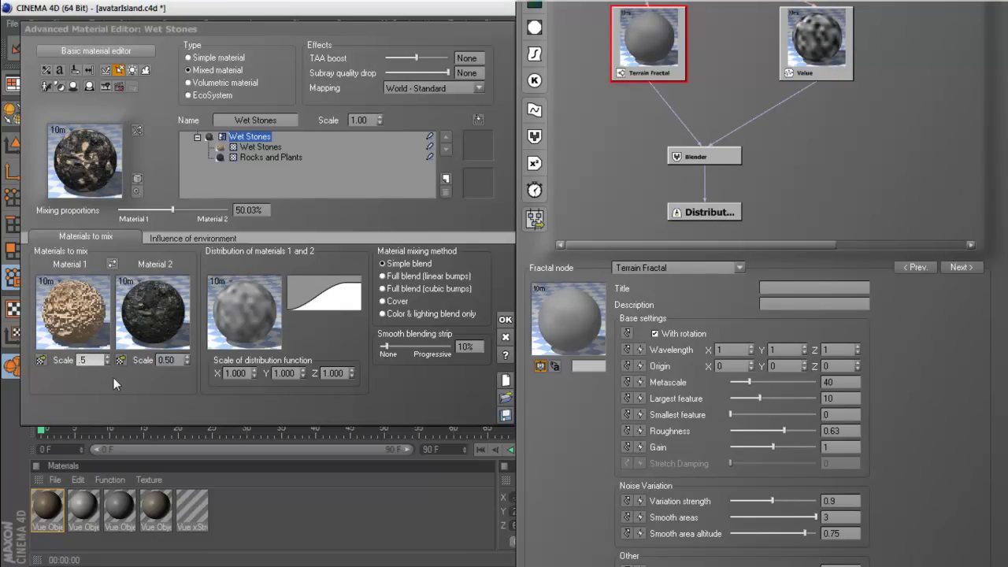
{"action": "key", "text": "Tab"}
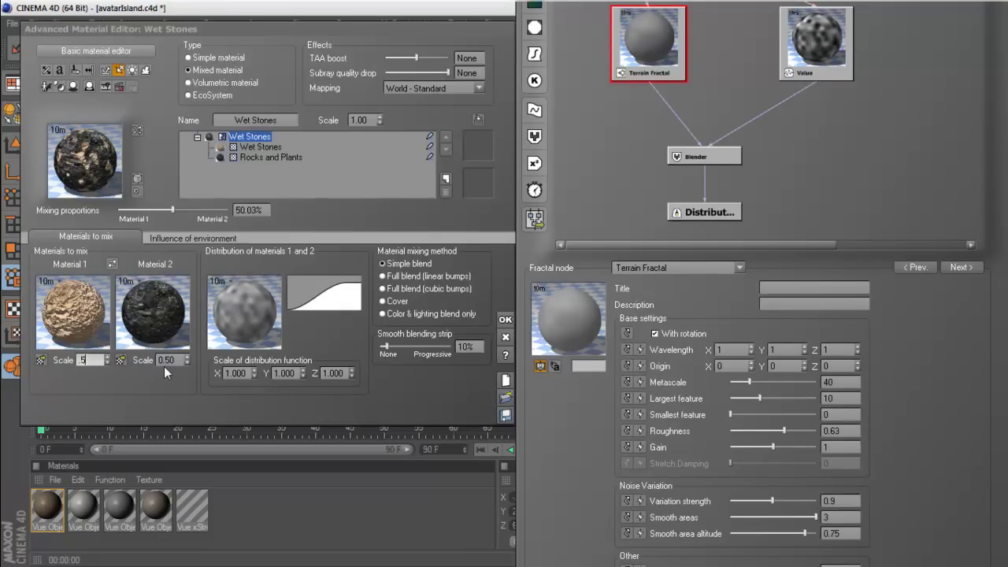
{"action": "key", "text": "Tab"}
{"action": "right_click", "coordinate": [344, 293]}
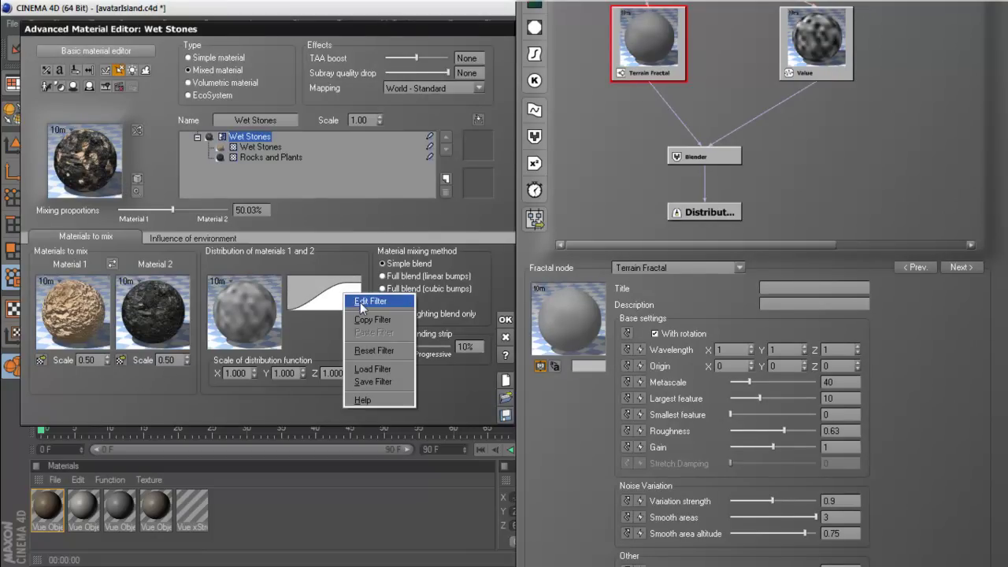
{"action": "left_click", "coordinate": [366, 351]}
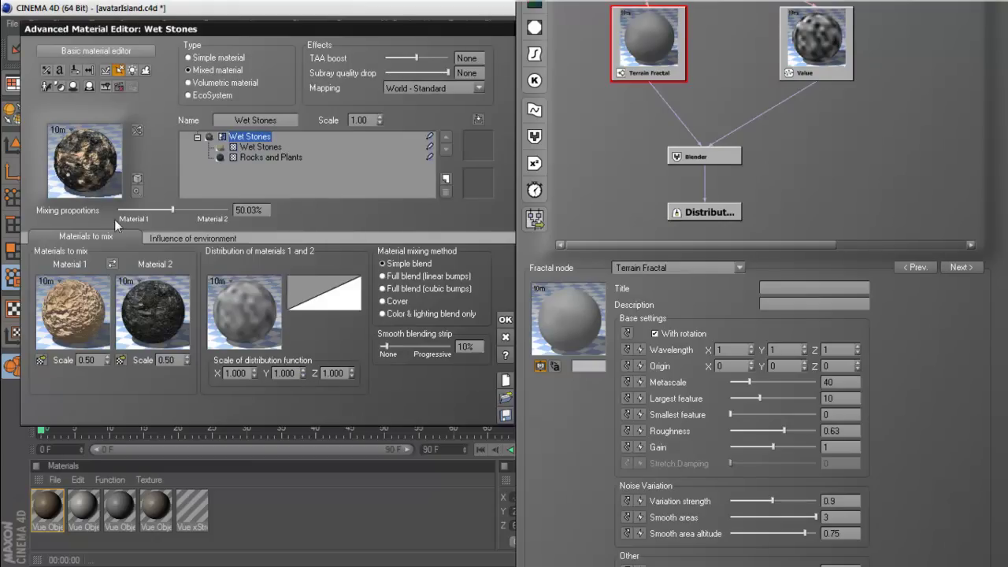
Tune the Terrain Fractal: gain about 2.1, largest feature about 1.04, roughness about 0.86
{"action": "left_click", "coordinate": [651, 333]}
{"action": "mouse_move", "coordinate": [774, 446]}
{"action": "left_mouse_down"}
{"action": "mouse_move", "coordinate": [748, 447]}
{"action": "mouse_move", "coordinate": [786, 447]}
{"action": "left_mouse_up"}
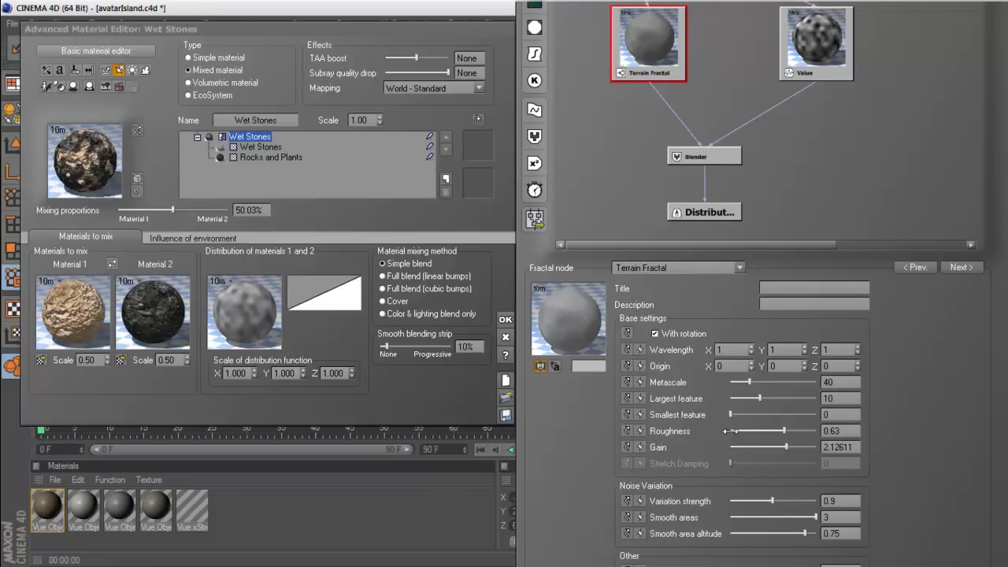
{"action": "mouse_move", "coordinate": [759, 397]}
{"action": "left_mouse_down"}
{"action": "mouse_move", "coordinate": [782, 397]}
{"action": "mouse_move", "coordinate": [769, 398]}
{"action": "left_mouse_up"}
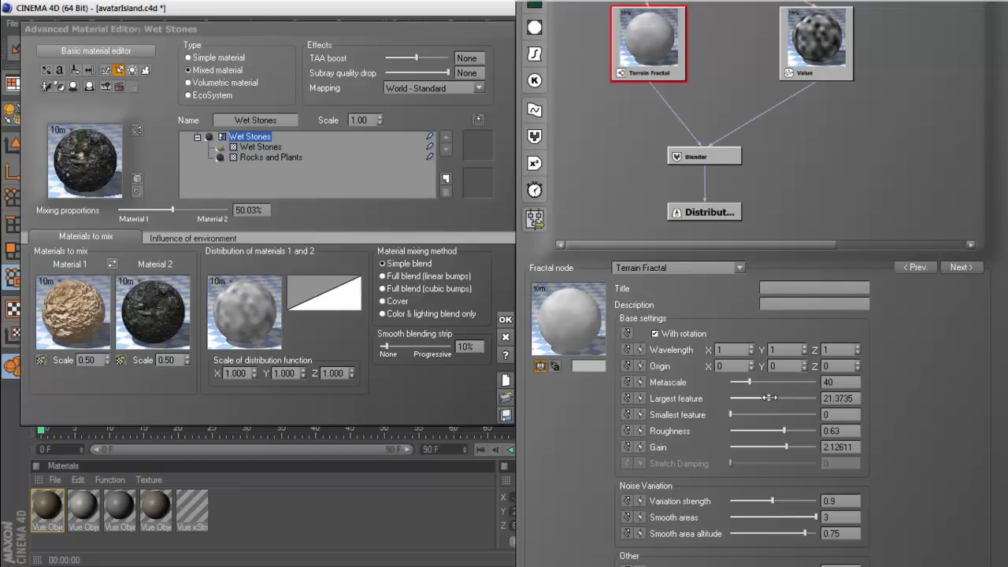
{"action": "mouse_move", "coordinate": [730, 414]}
{"action": "left_mouse_down"}
{"action": "mouse_move", "coordinate": [760, 414]}
{"action": "mouse_move", "coordinate": [729, 414]}
{"action": "mouse_move", "coordinate": [760, 399]}
{"action": "mouse_move", "coordinate": [737, 398]}
{"action": "left_mouse_up"}
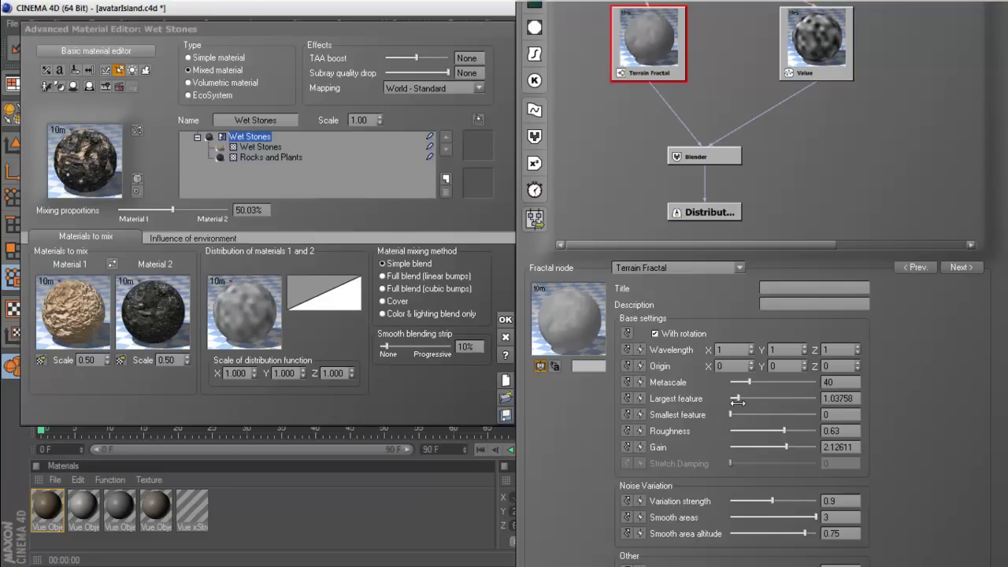
{"action": "mouse_move", "coordinate": [784, 431]}
{"action": "left_mouse_down"}
{"action": "mouse_move", "coordinate": [750, 430]}
{"action": "mouse_move", "coordinate": [802, 431]}
{"action": "left_mouse_up"}
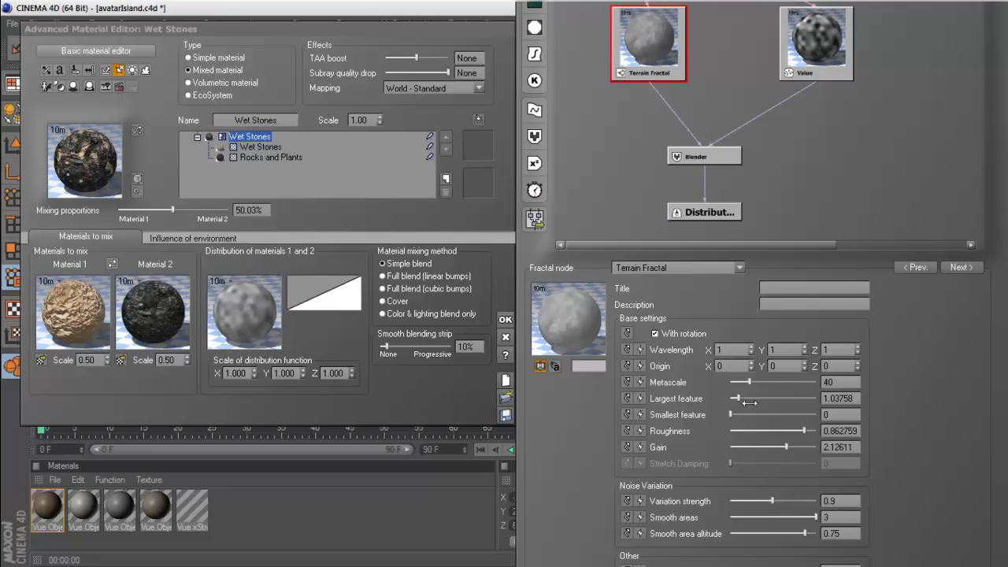
Switch the fractal to Rocky Mountains with largest feature about 2, gain about 0.17, metascale about 1.04
{"action": "left_click", "coordinate": [713, 267]}
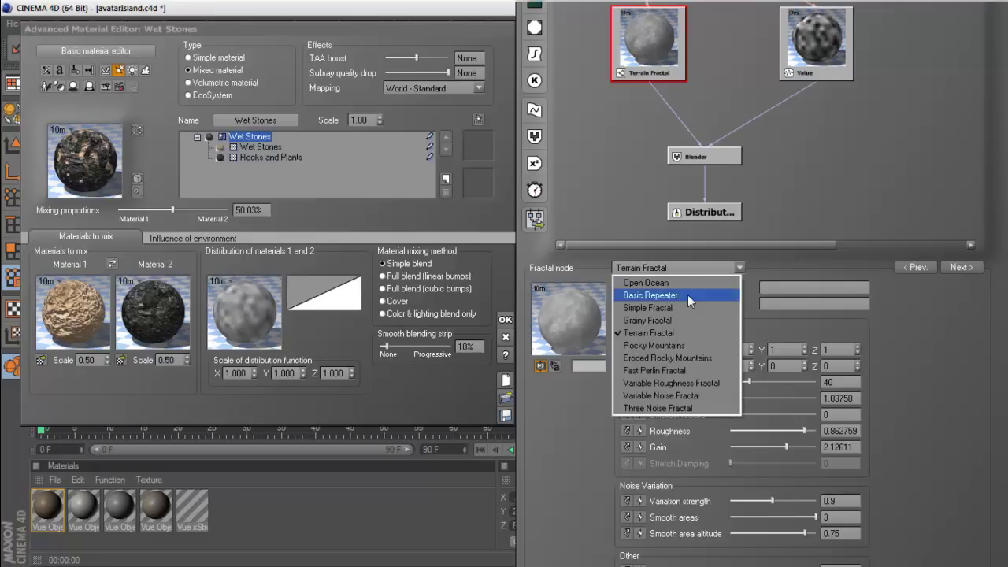
{"action": "left_click", "coordinate": [695, 347]}
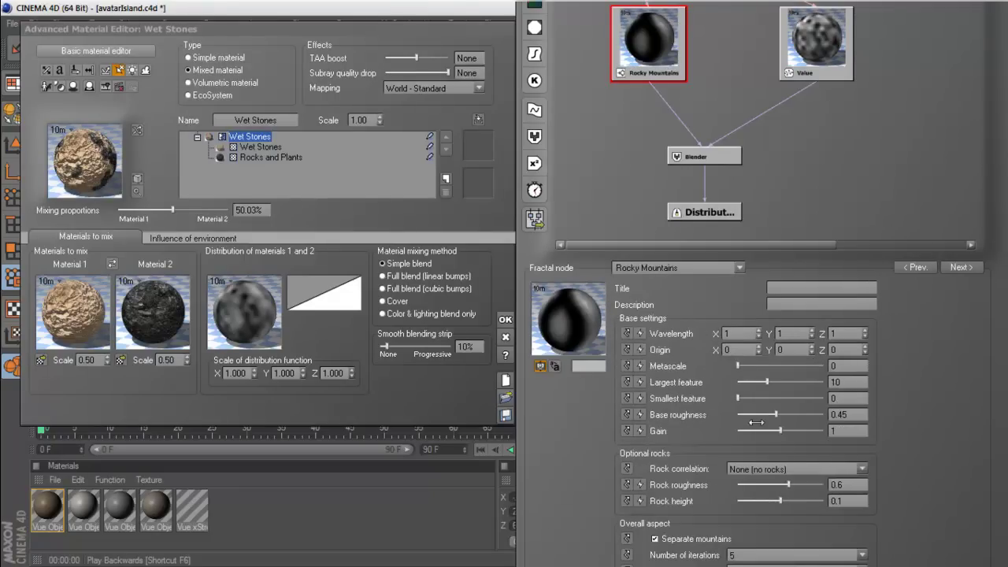
{"action": "left_click_drag", "start_coordinate": [766, 382], "coordinate": [749, 382]}
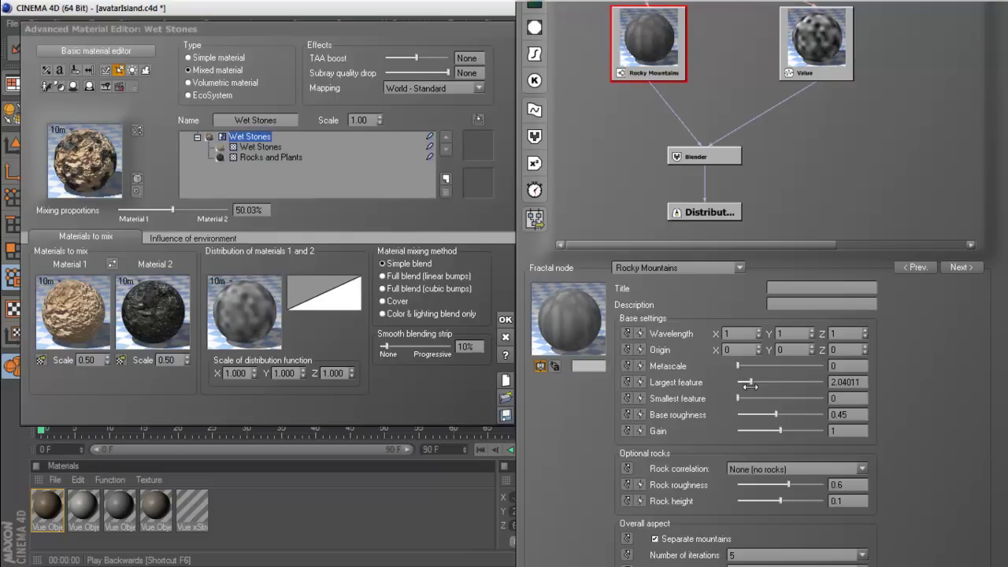
{"action": "left_click_drag", "start_coordinate": [778, 432], "coordinate": [801, 434]}
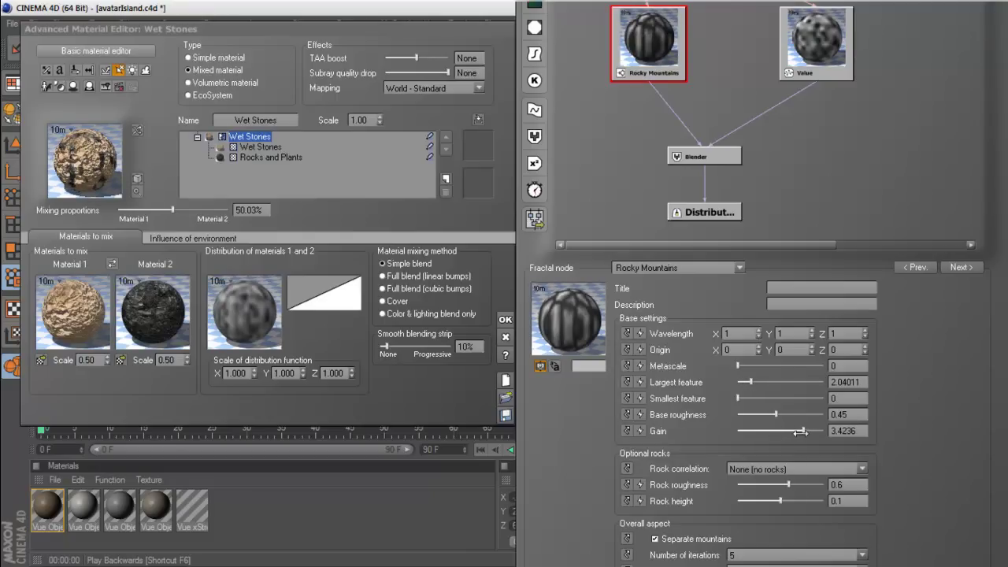
{"action": "left_click_drag", "start_coordinate": [800, 432], "coordinate": [748, 432]}
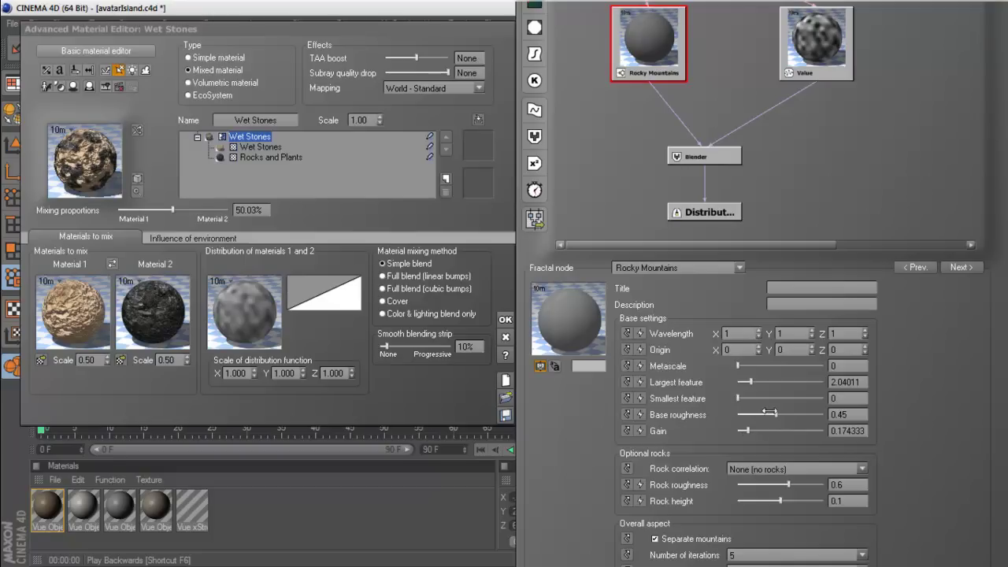
{"action": "left_click_drag", "start_coordinate": [739, 366], "coordinate": [744, 368]}
Raise the Value noise node's scale to about 1.5
{"action": "left_click", "coordinate": [809, 53]}
{"action": "left_click_drag", "start_coordinate": [724, 337], "coordinate": [729, 337]}
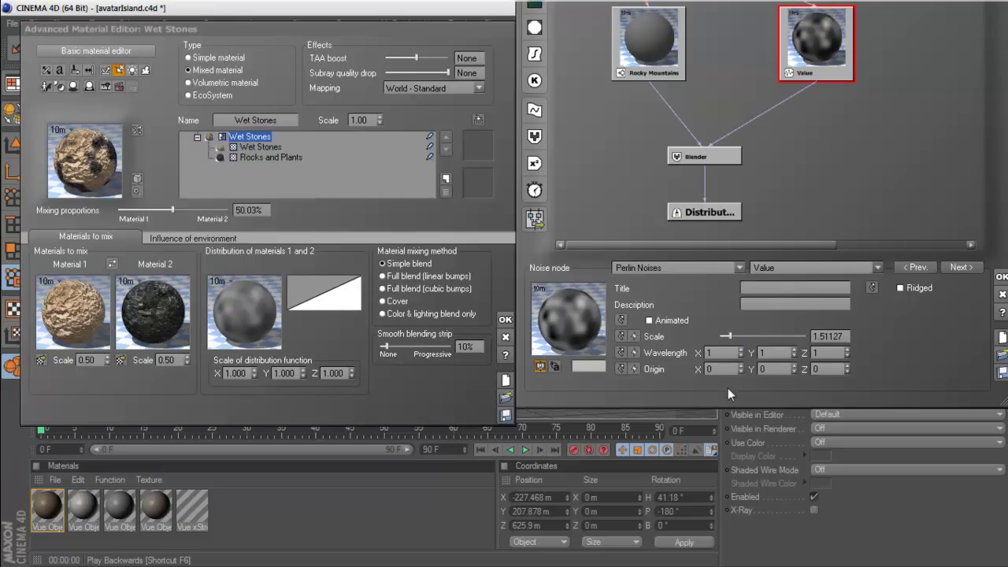
{"action": "mouse_move", "coordinate": [739, 262]}
{"action": "left_mouse_down"}
{"action": "mouse_move", "coordinate": [654, 349]}
{"action": "mouse_move", "coordinate": [650, 342]}
{"action": "left_mouse_up"}
Try Voronoi (Altitude), then make it a Terrain Perlin Noise with scale about 2.16
{"action": "left_click", "coordinate": [652, 345]}
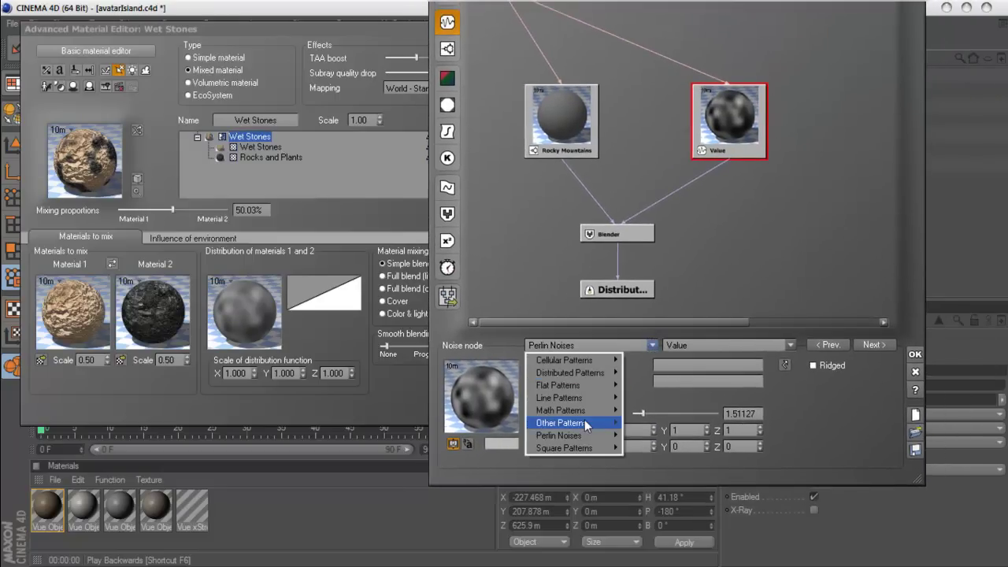
{"action": "mouse_move", "coordinate": [564, 360]}
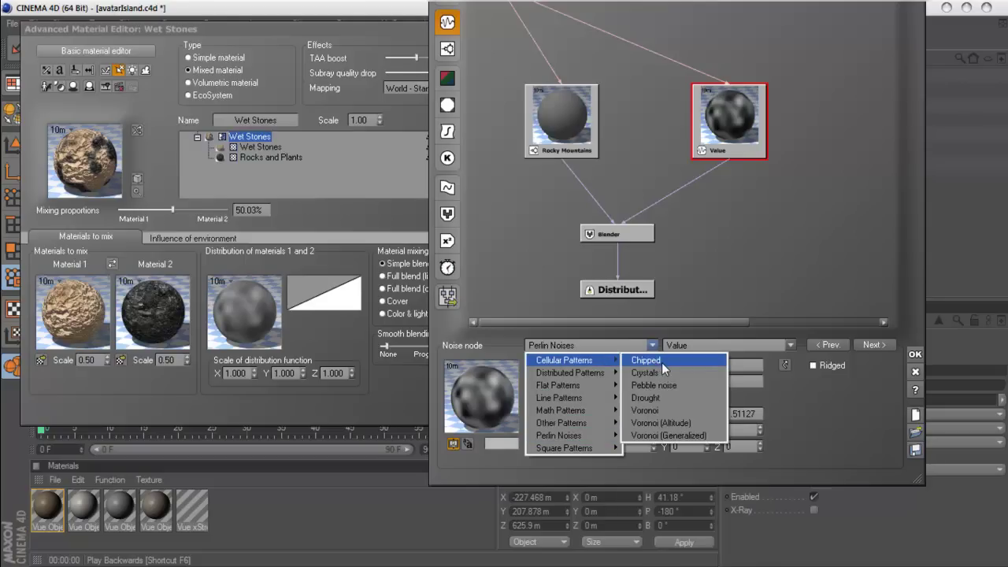
{"action": "left_click", "coordinate": [661, 422]}
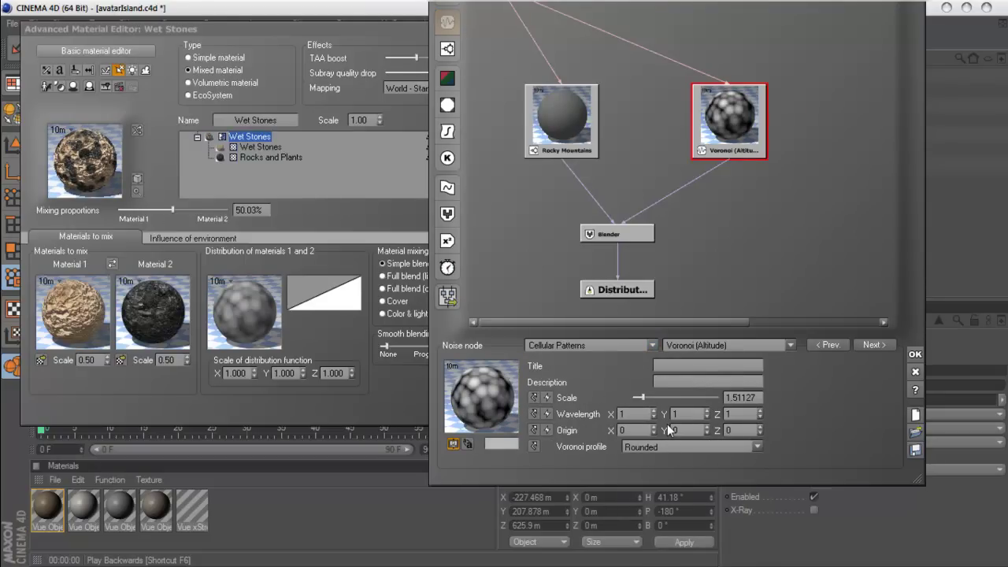
{"action": "left_click", "coordinate": [653, 346]}
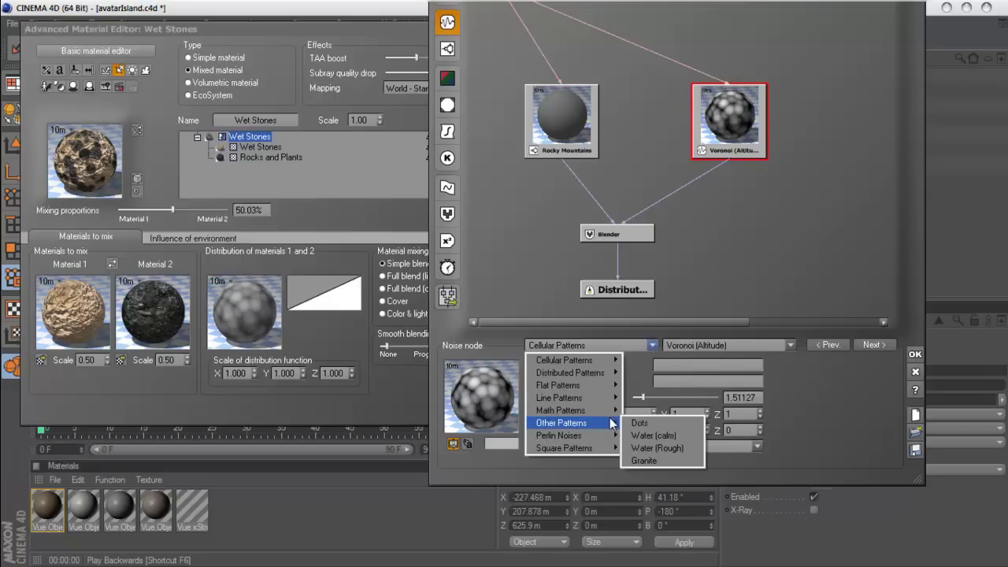
{"action": "mouse_move", "coordinate": [559, 435]}
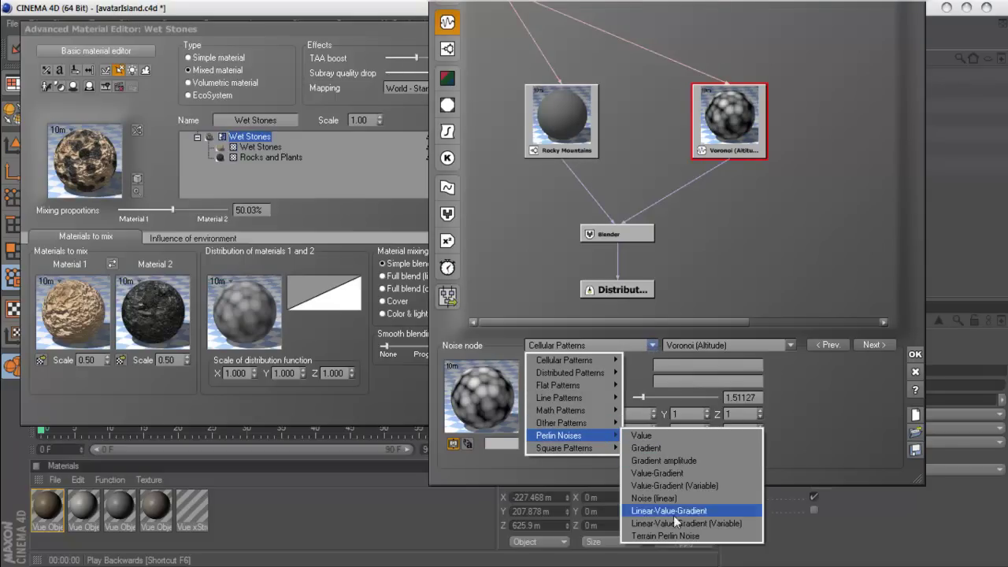
{"action": "left_click", "coordinate": [678, 535]}
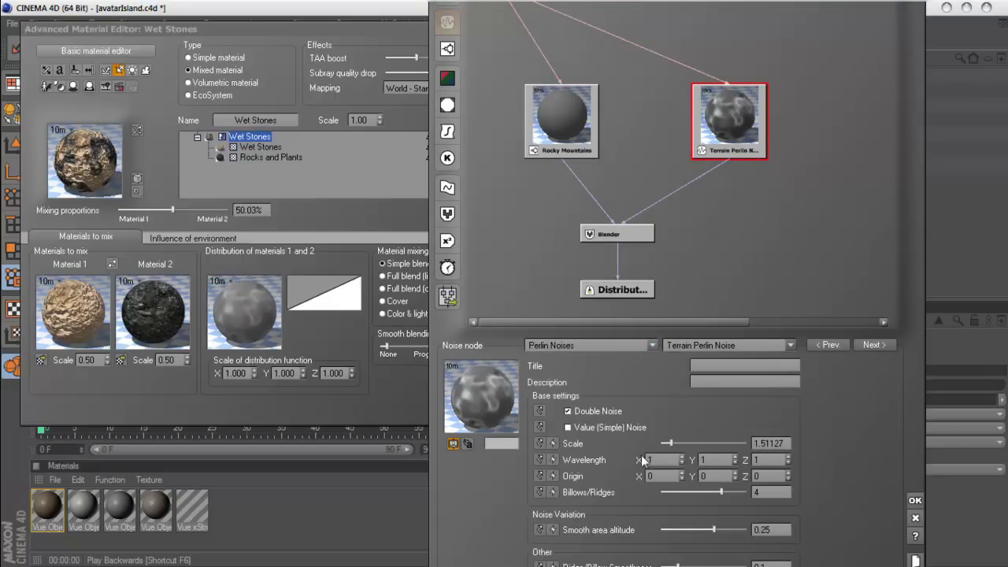
{"action": "left_click_drag", "start_coordinate": [671, 442], "coordinate": [678, 443]}
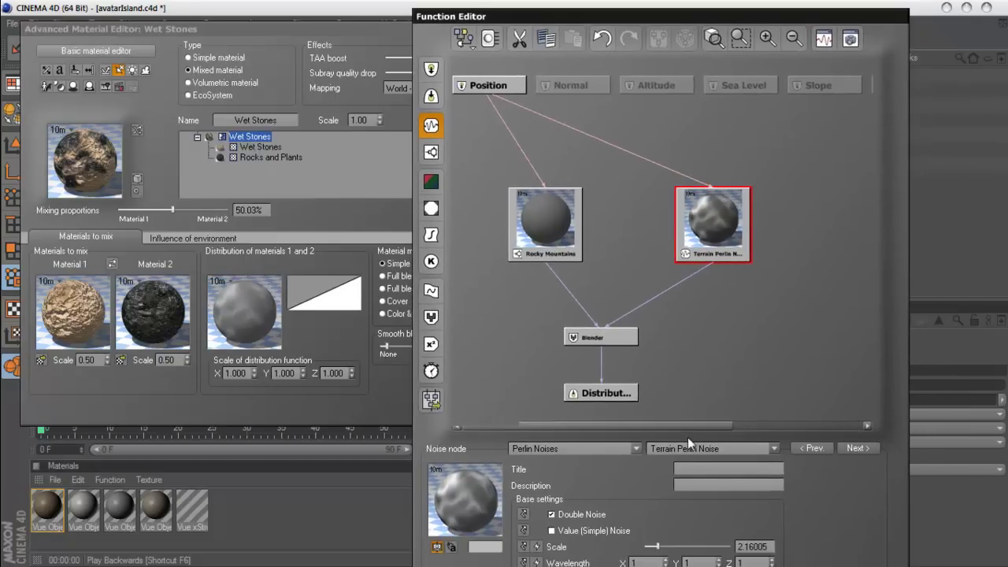
Add a Color map node to the distribution graph and connect it to Position
{"action": "mouse_move", "coordinate": [681, 419]}
{"action": "left_mouse_down"}
{"action": "mouse_move", "coordinate": [807, 418]}
{"action": "mouse_move", "coordinate": [678, 418]}
{"action": "left_mouse_up"}
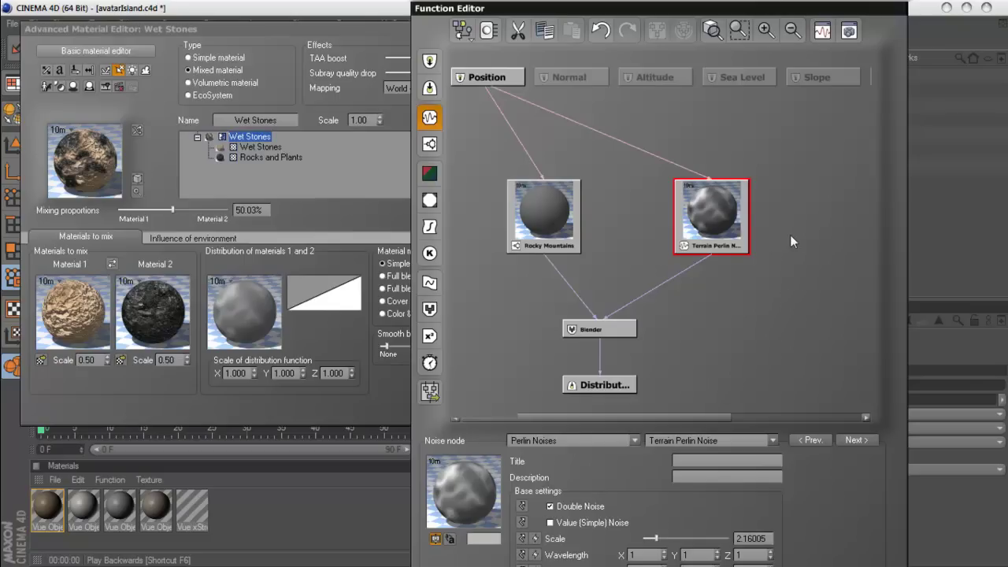
{"action": "left_click", "coordinate": [794, 215]}
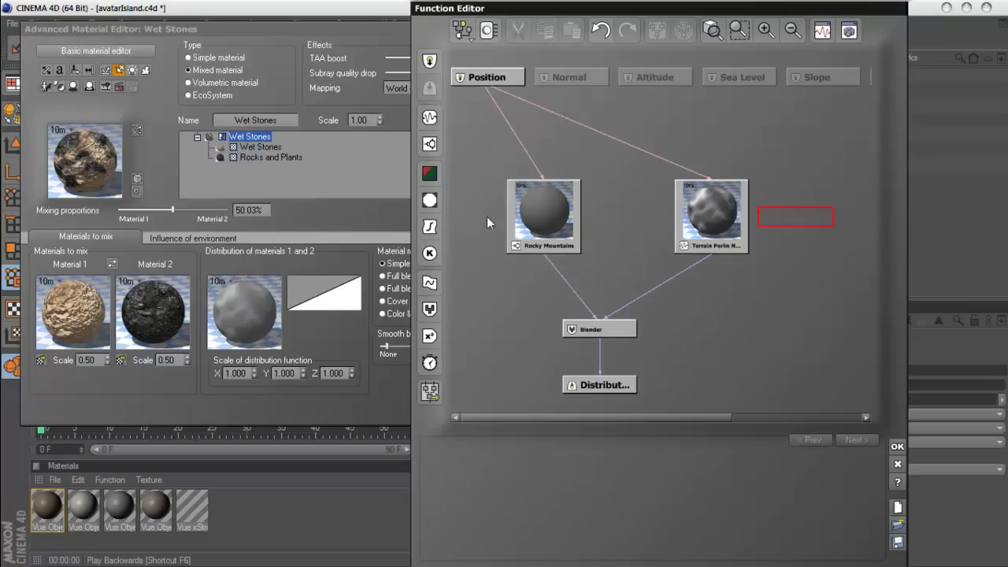
{"action": "left_click", "coordinate": [431, 176]}
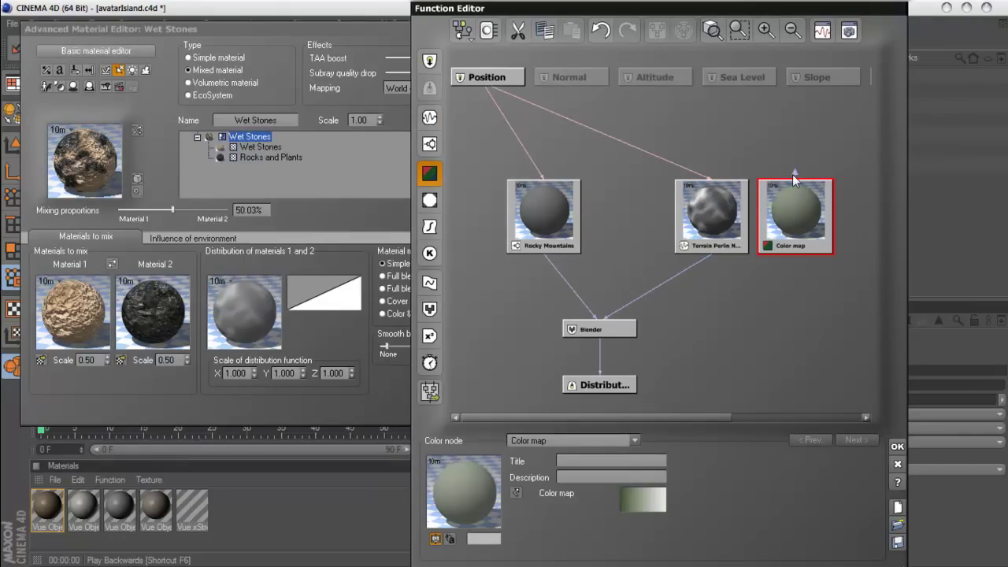
{"action": "left_click_drag", "start_coordinate": [796, 179], "coordinate": [488, 84]}
{"action": "left_click_drag", "start_coordinate": [813, 224], "coordinate": [818, 224]}
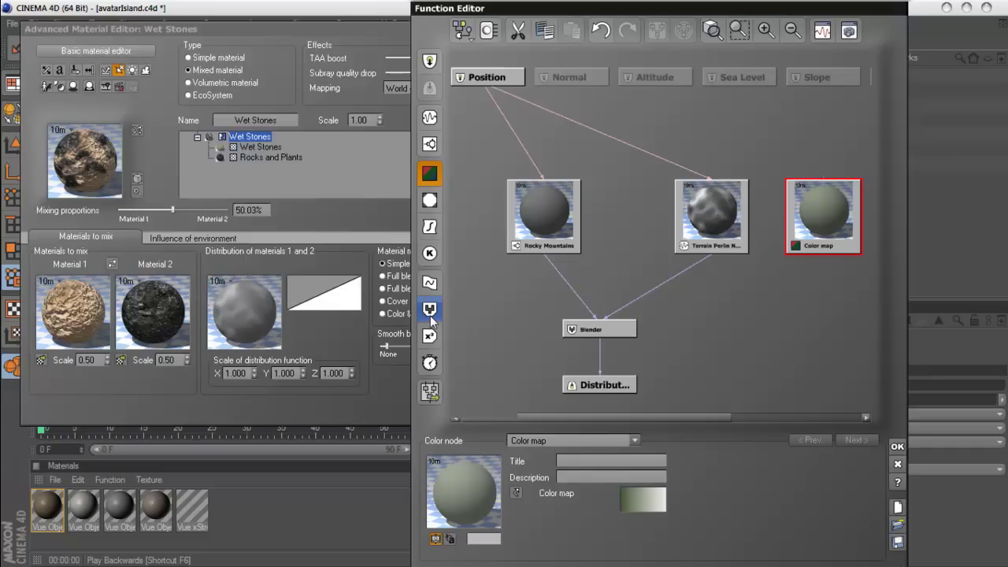
Add a second Blender, delete it along with the Color map node, and close the Function Editor
{"action": "left_click", "coordinate": [431, 313]}
{"action": "mouse_move", "coordinate": [821, 248]}
{"action": "left_mouse_down"}
{"action": "mouse_move", "coordinate": [818, 335]}
{"action": "mouse_move", "coordinate": [602, 326]}
{"action": "left_mouse_up"}
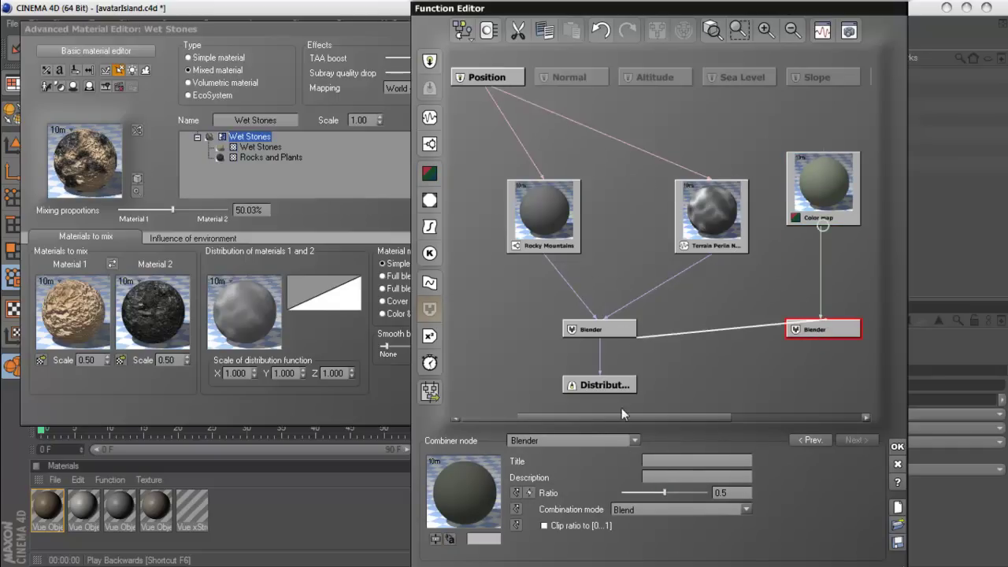
{"action": "left_click_drag", "start_coordinate": [602, 326], "coordinate": [840, 337]}
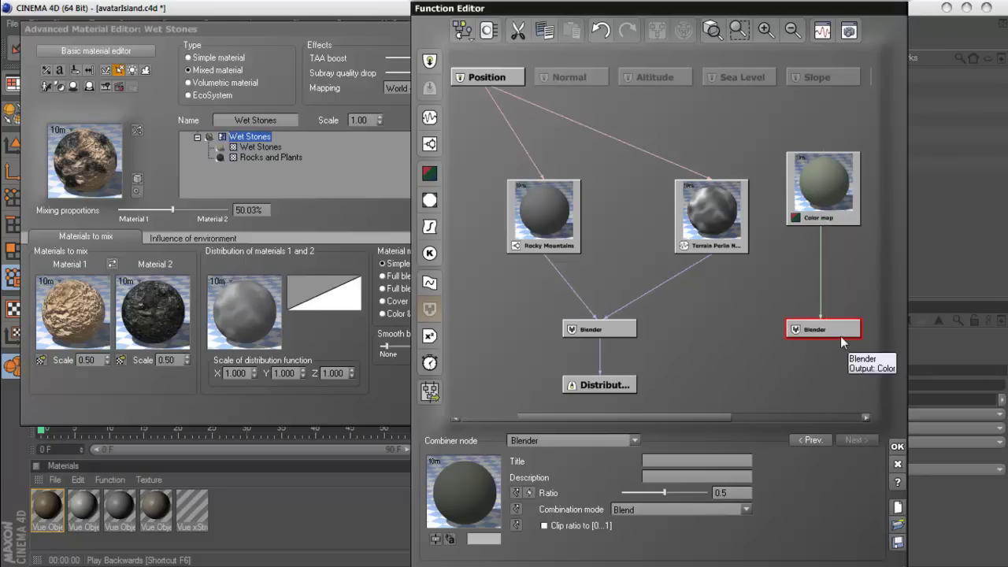
{"action": "key", "text": "Delete"}
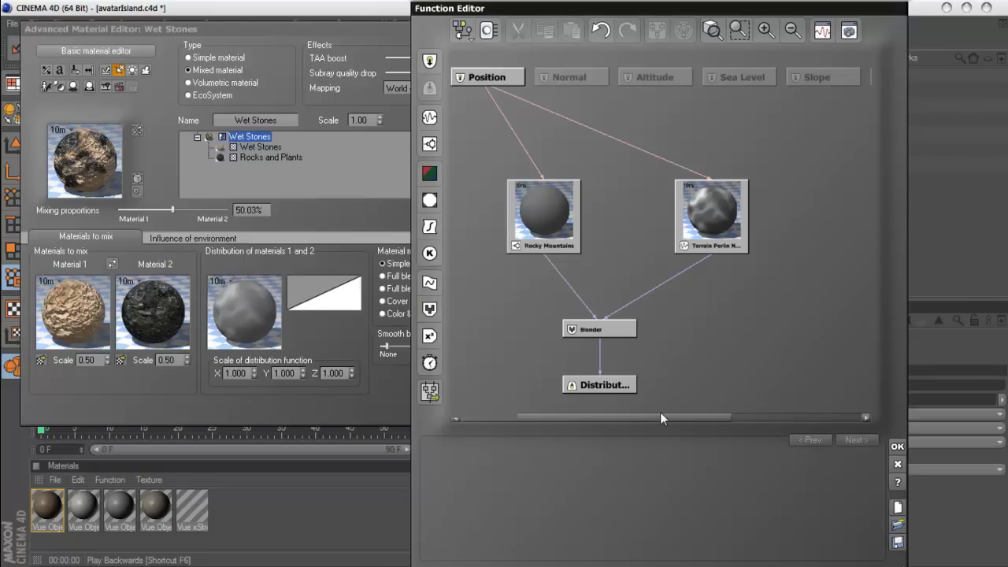
{"action": "left_click", "coordinate": [660, 413]}
{"action": "left_click", "coordinate": [896, 446]}
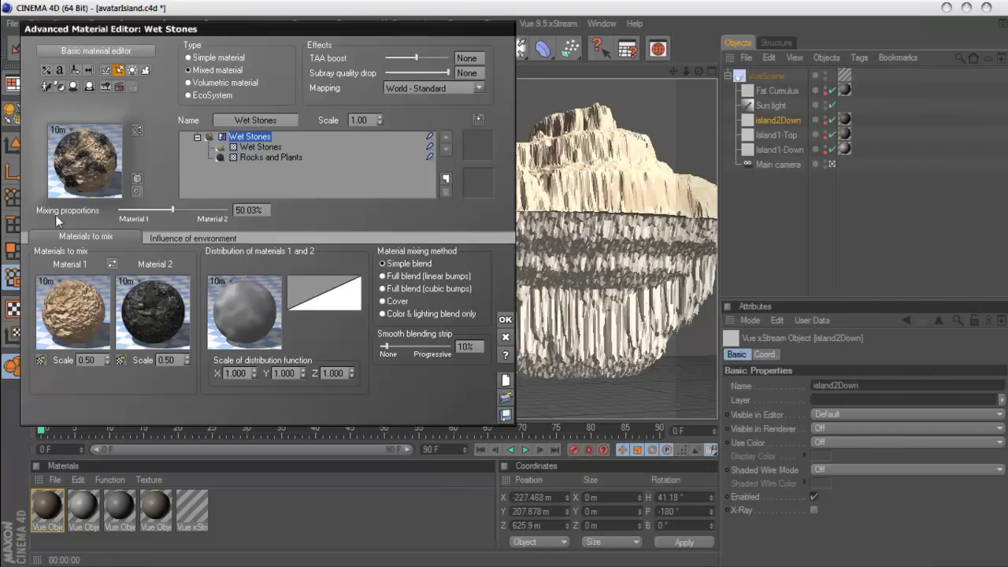
Give Rocks and Plants a Simple Clusters fractal as its colour production function
{"action": "double_click", "coordinate": [142, 303]}
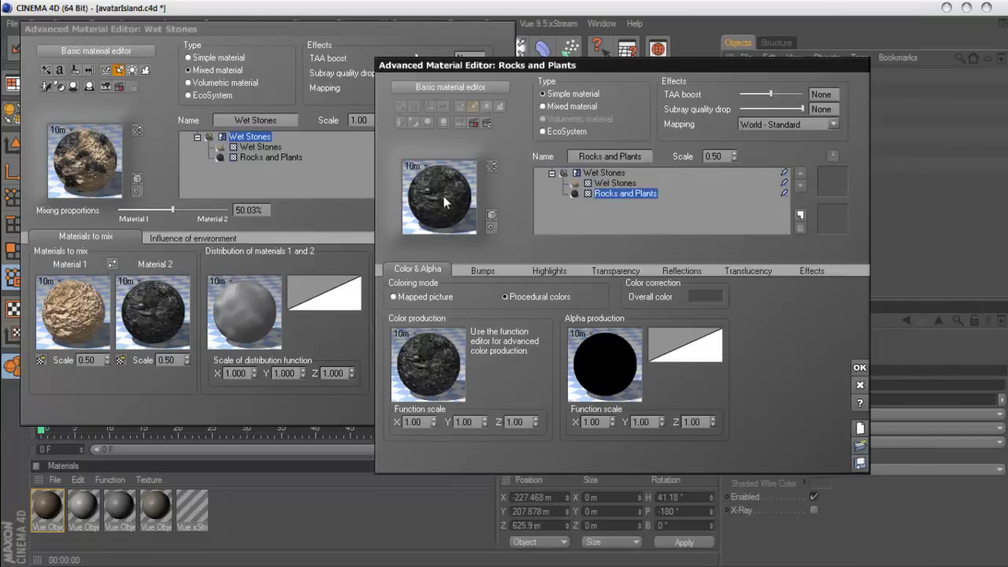
{"action": "left_click", "coordinate": [430, 371]}
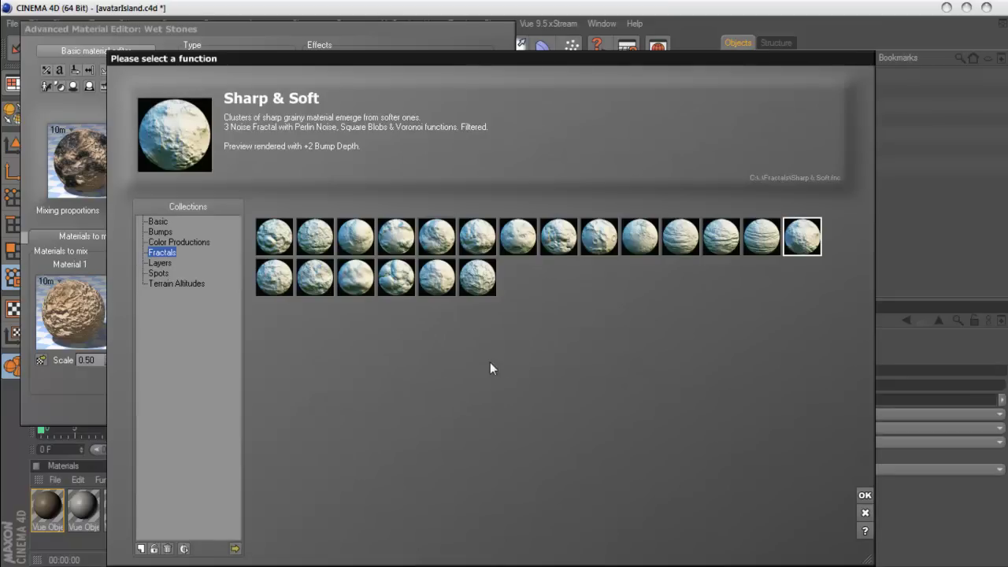
{"action": "left_click", "coordinate": [390, 244]}
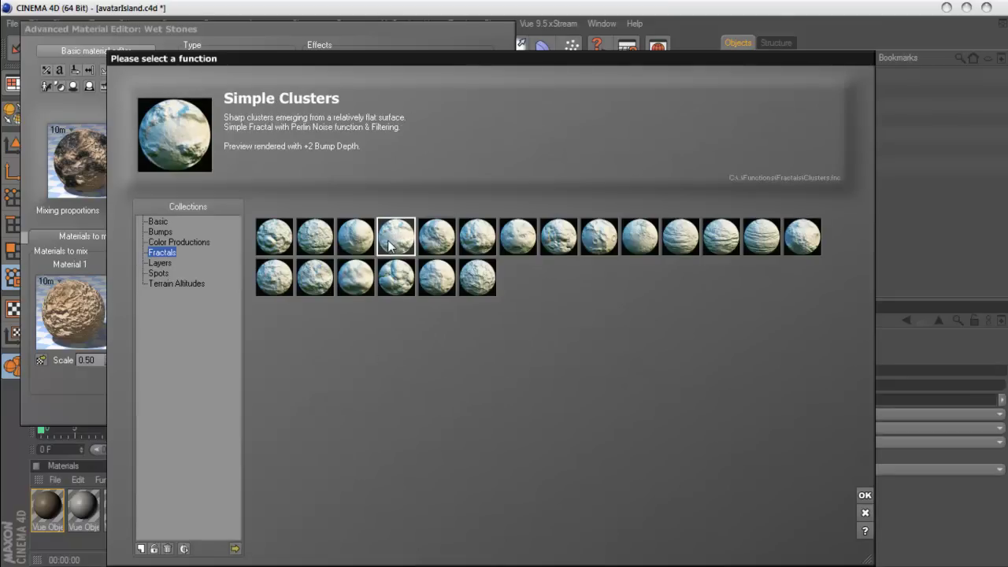
{"action": "left_click", "coordinate": [864, 494]}
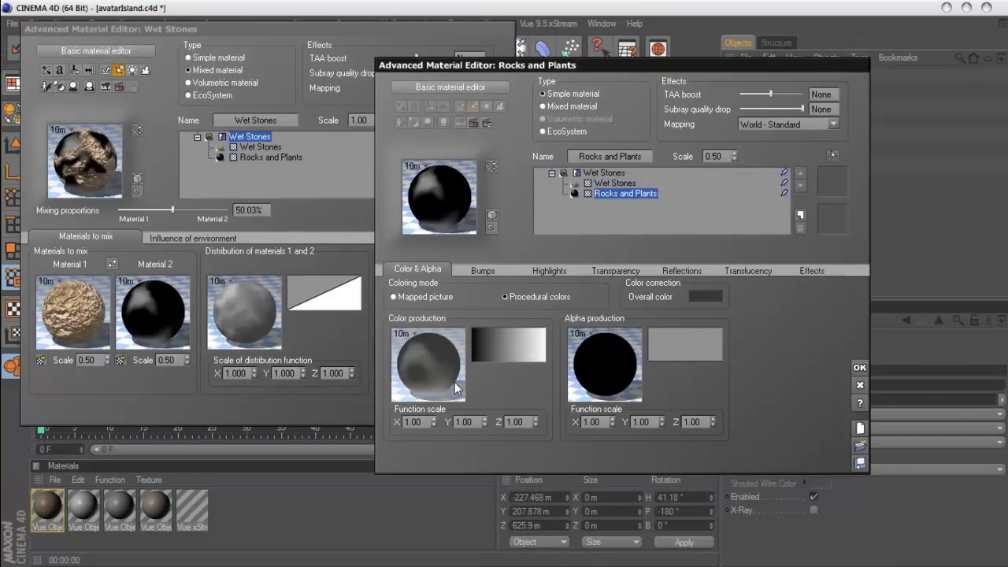
Apply the Yellow brown colour map and replace the function with the Asteroid fractal
{"action": "left_click", "coordinate": [521, 337]}
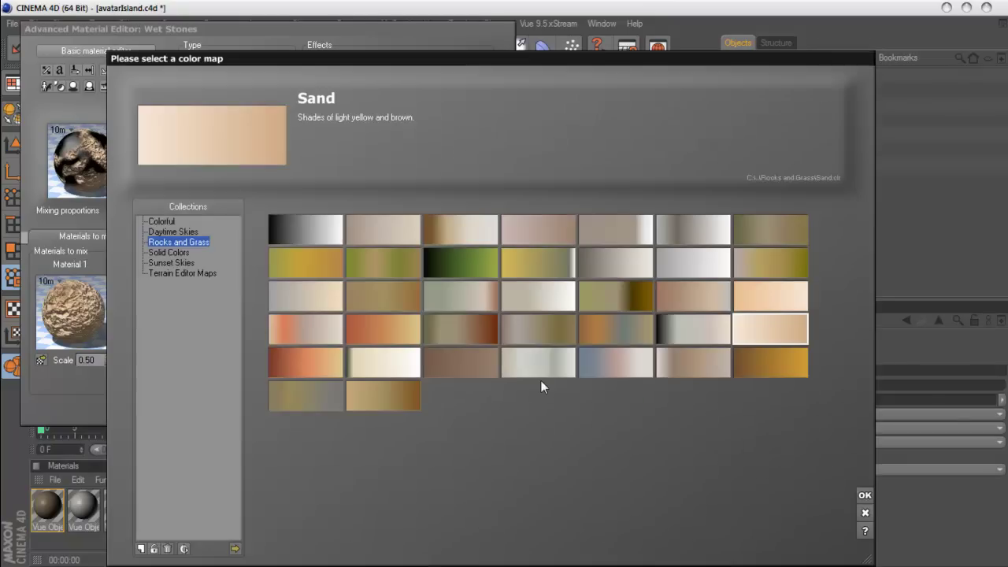
{"action": "left_click", "coordinate": [758, 370]}
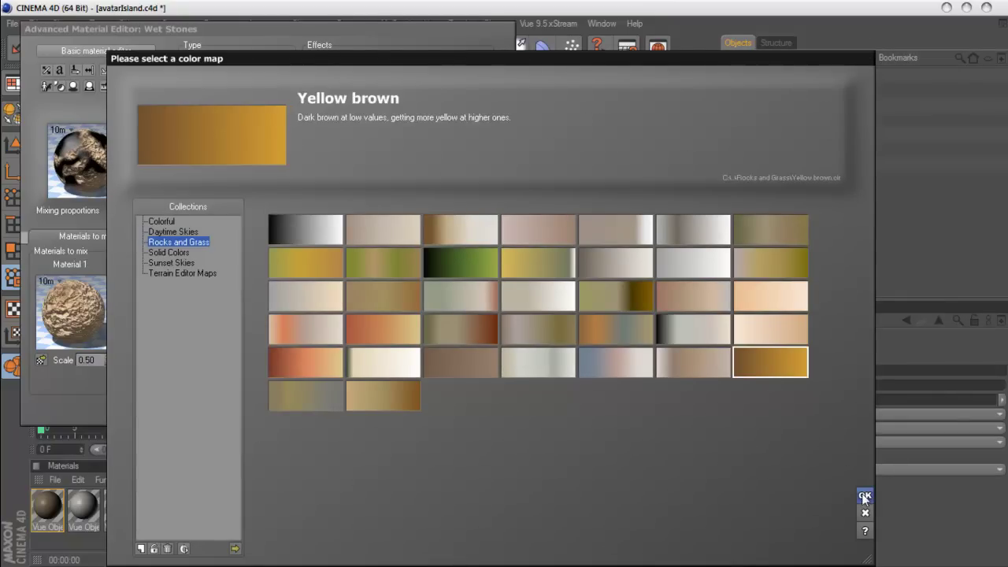
{"action": "left_click", "coordinate": [864, 496]}
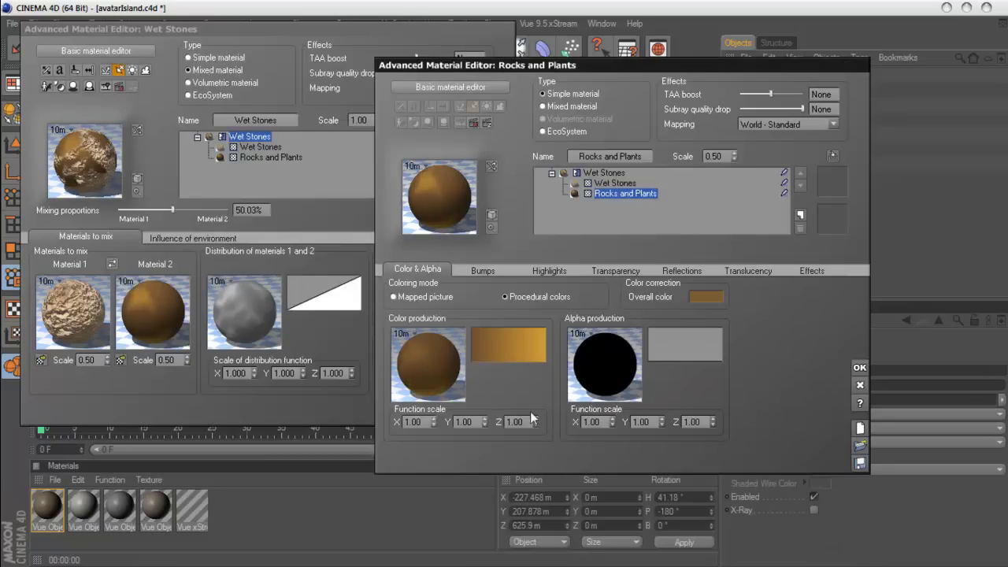
{"action": "left_click", "coordinate": [418, 366]}
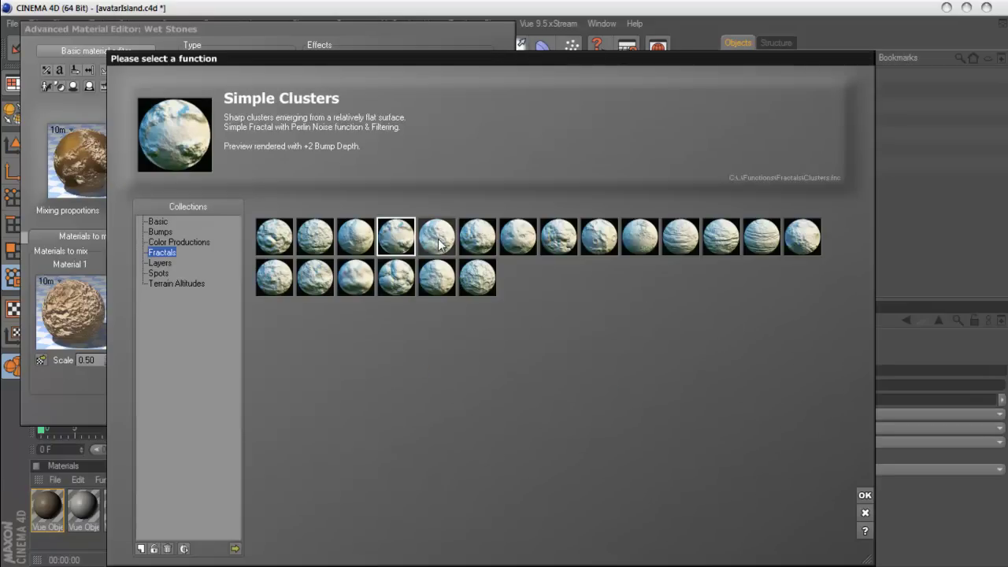
{"action": "left_click", "coordinate": [315, 236]}
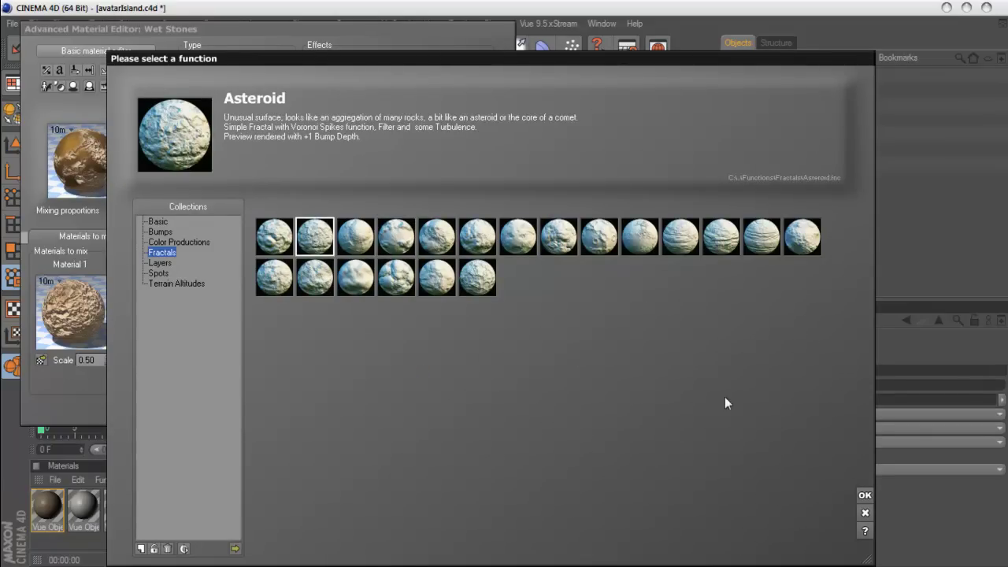
{"action": "left_click", "coordinate": [864, 495]}
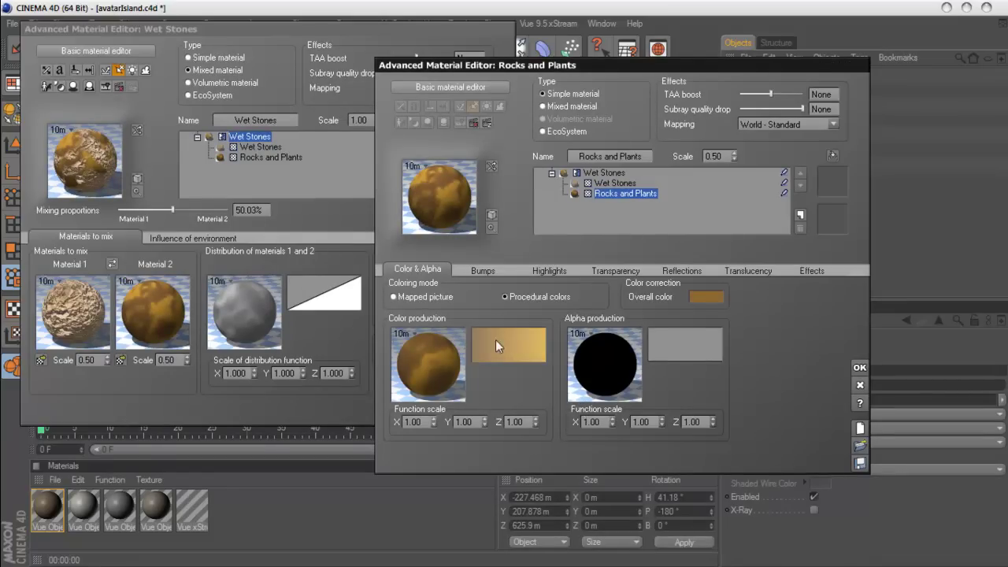
Set the Rocks and Plants bump depth to 5, then change it to 8
{"action": "left_click", "coordinate": [483, 271]}
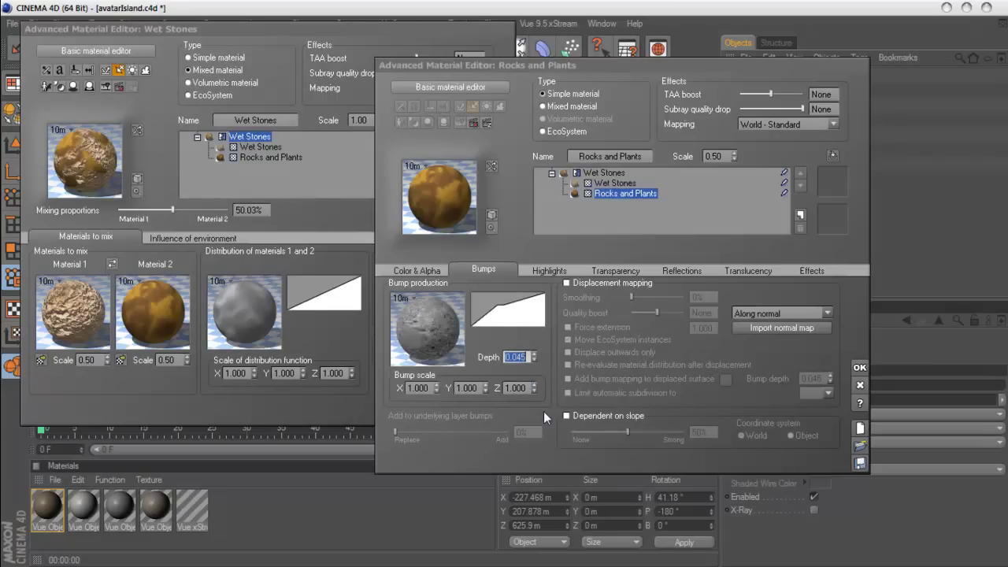
{"action": "type", "text": "5"}
{"action": "key", "text": "Return"}
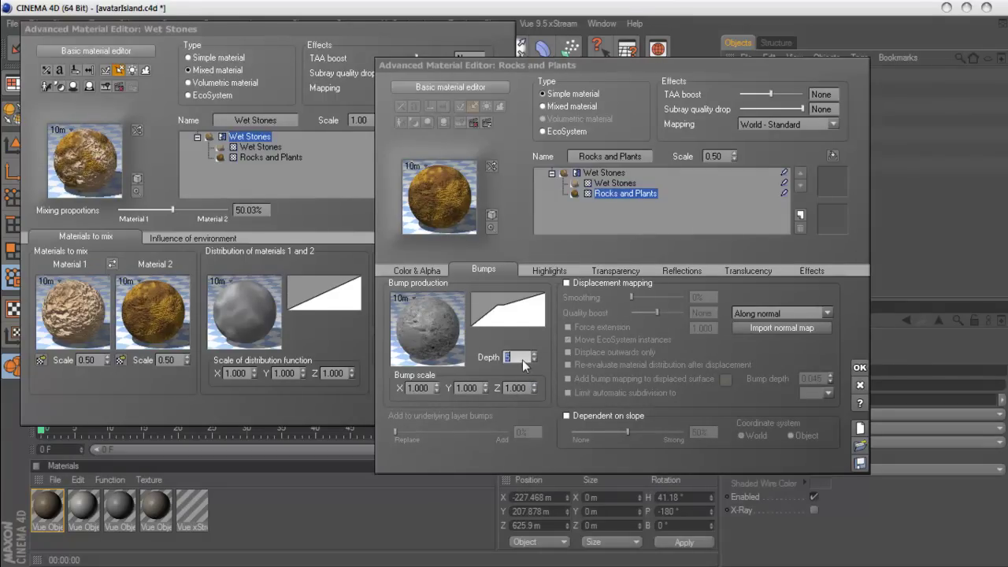
{"action": "type", "text": "8"}
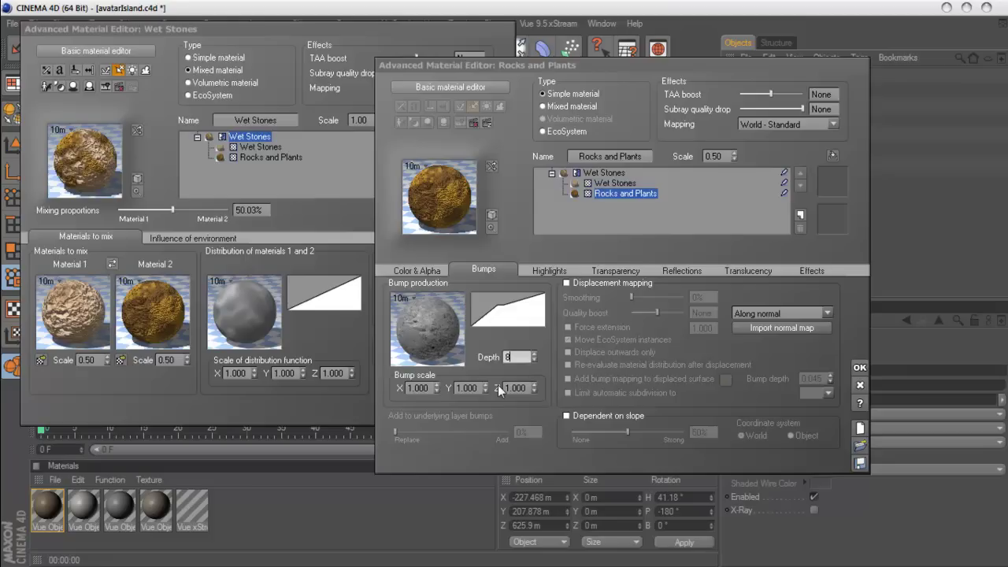
Reset the Rocks and Plants colour production function to its default grey
{"action": "left_click", "coordinate": [418, 269]}
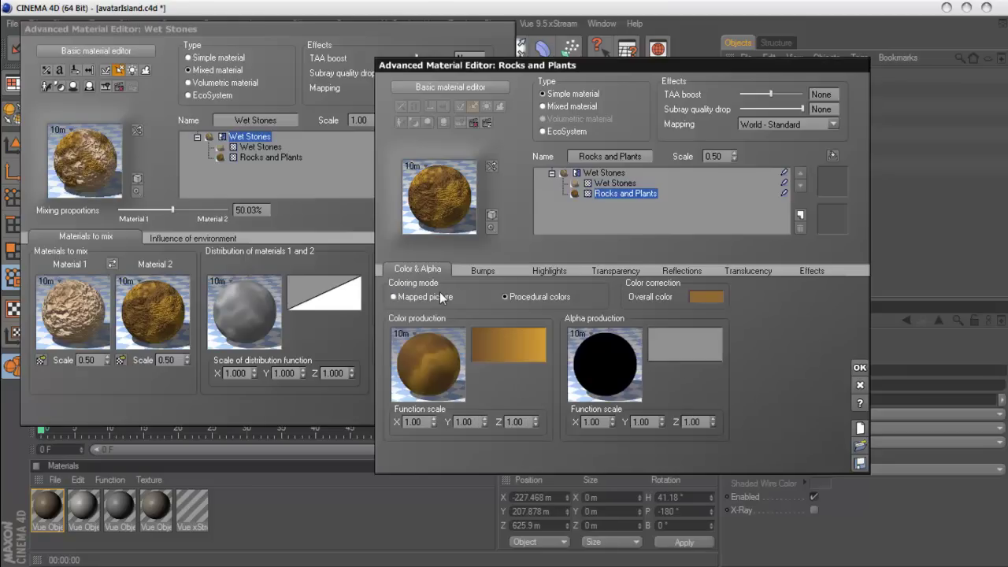
{"action": "right_click", "coordinate": [480, 359]}
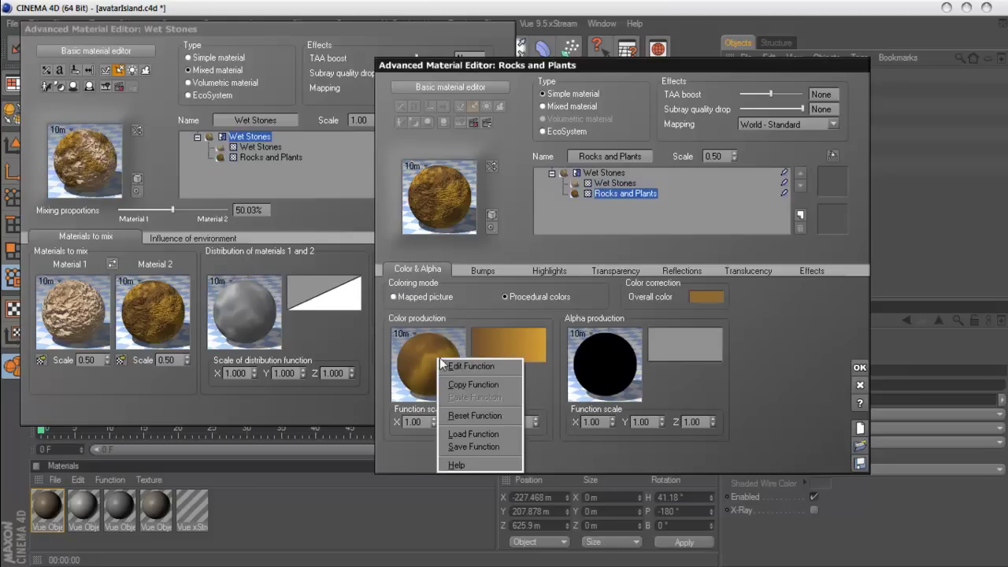
{"action": "left_click", "coordinate": [475, 418]}
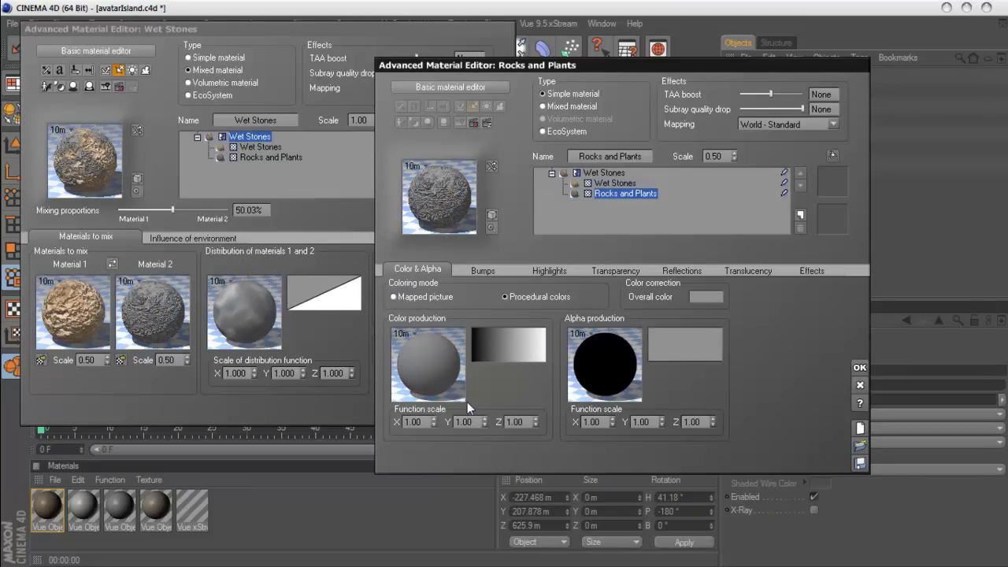
Inspect the reset colour graph's Color map and Color output nodes in the Function Editor
{"action": "right_click", "coordinate": [437, 364]}
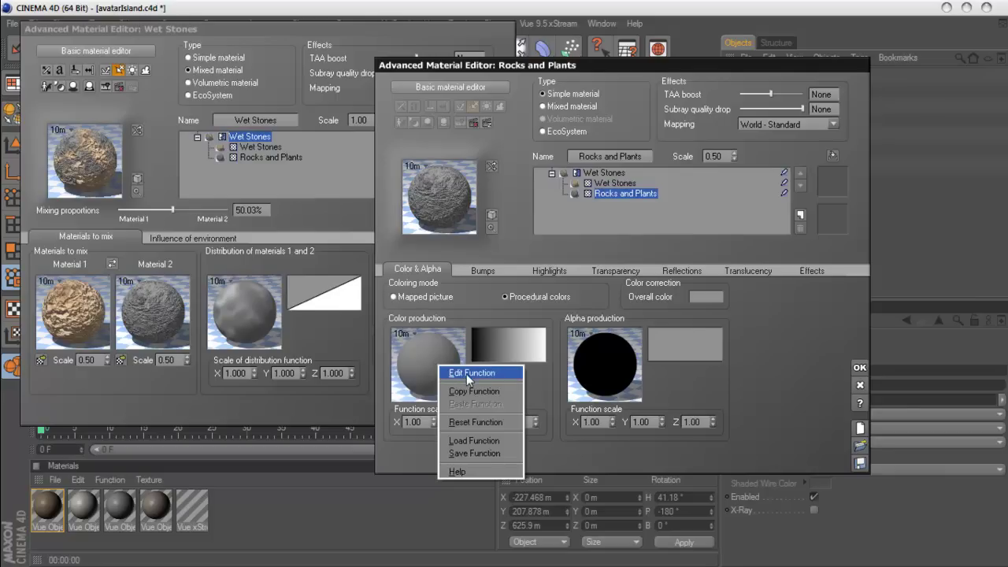
{"action": "left_click", "coordinate": [466, 373]}
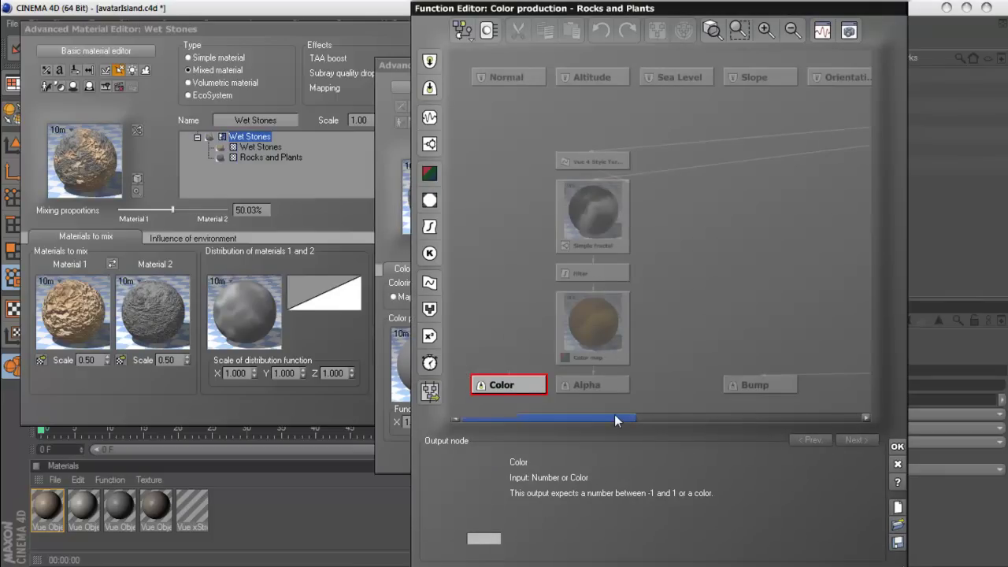
{"action": "left_click", "coordinate": [598, 354]}
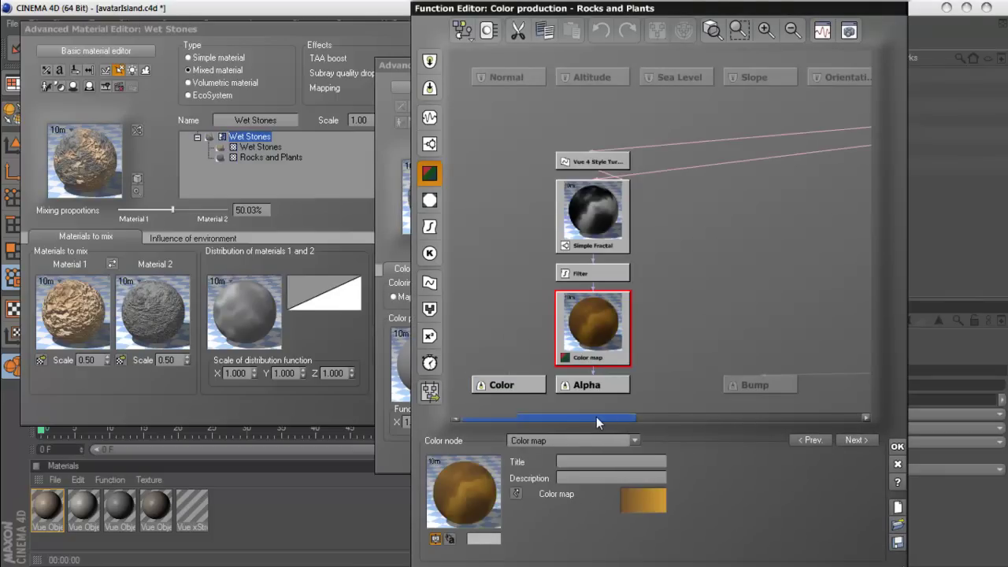
{"action": "left_click_drag", "start_coordinate": [596, 416], "coordinate": [596, 415]}
{"action": "left_click", "coordinate": [488, 385]}
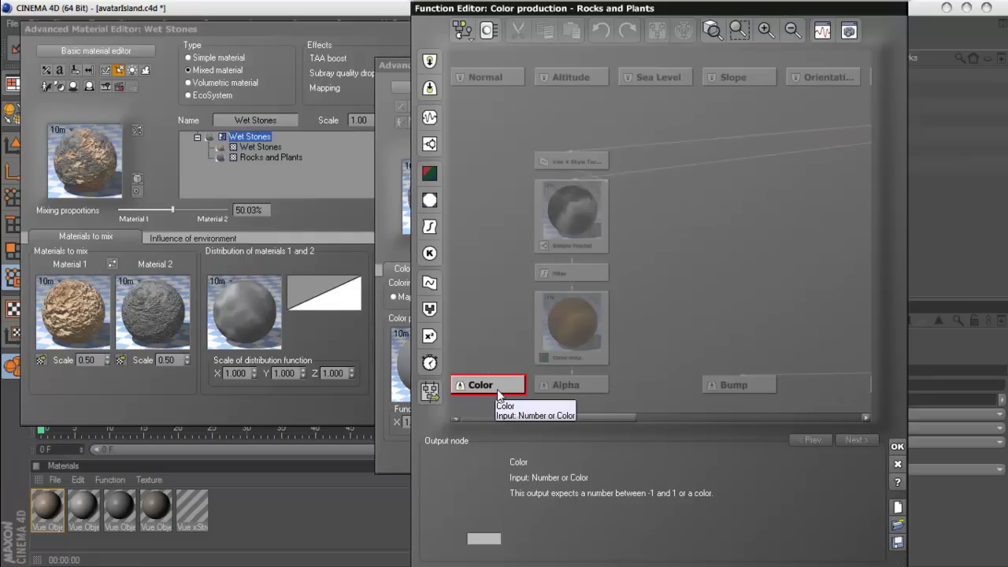
{"action": "left_click", "coordinate": [897, 446]}
Load the Lava Flow fractal as the colour production function
{"action": "right_click", "coordinate": [425, 360]}
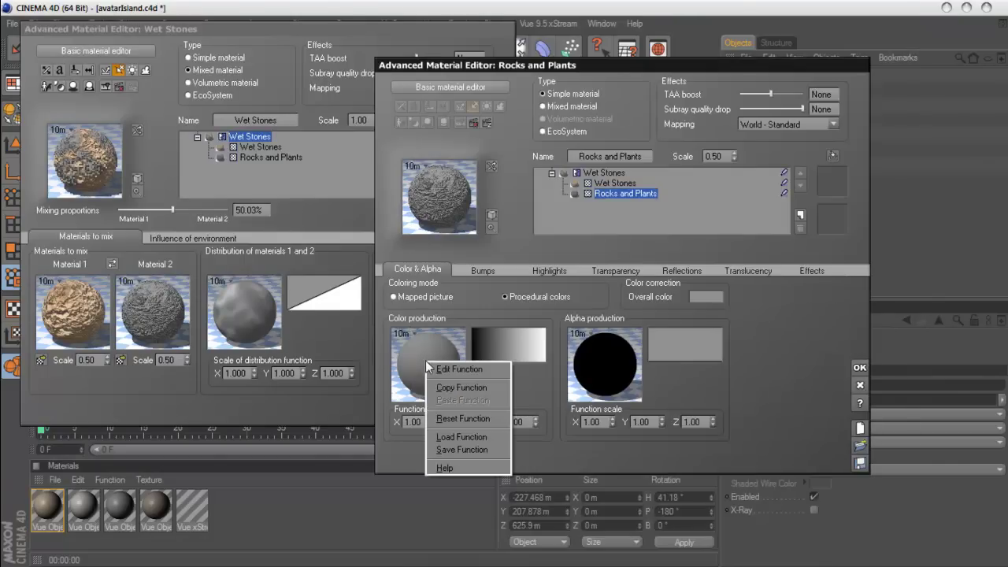
{"action": "left_click", "coordinate": [461, 437]}
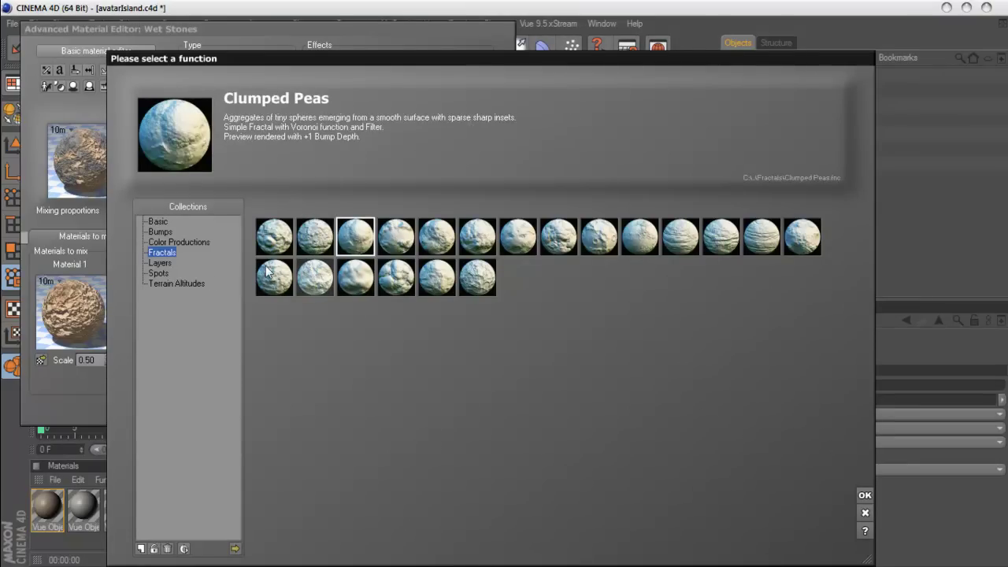
{"action": "left_click", "coordinate": [159, 263]}
{"action": "left_click", "coordinate": [162, 252]}
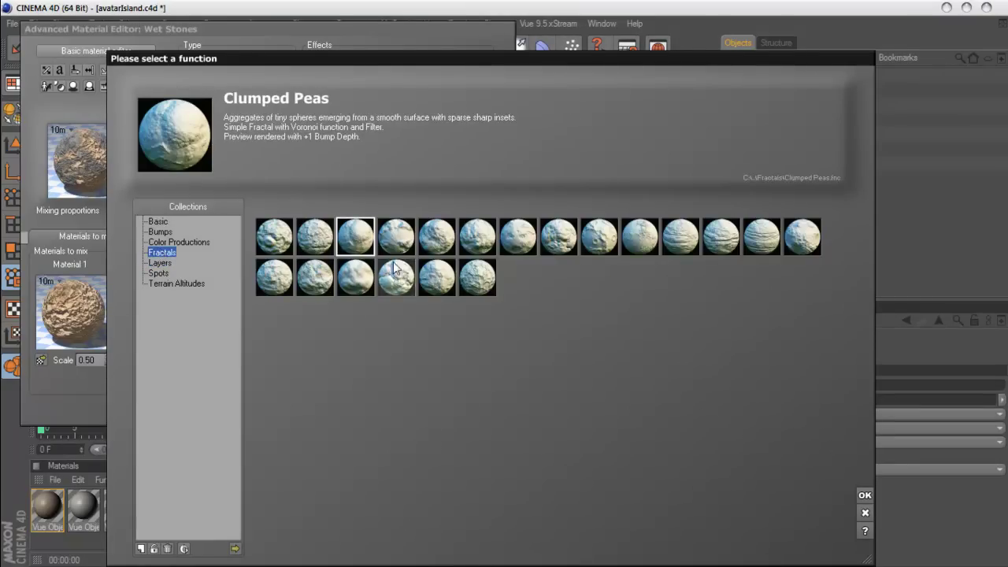
{"action": "left_click", "coordinate": [438, 237]}
{"action": "left_click", "coordinate": [478, 240]}
{"action": "left_click", "coordinate": [559, 236]}
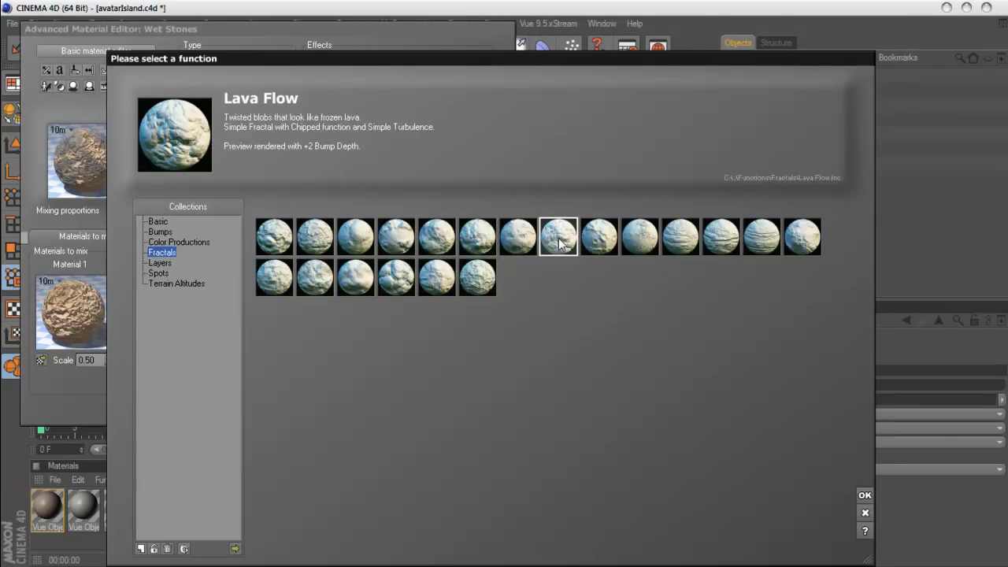
{"action": "left_click", "coordinate": [865, 496]}
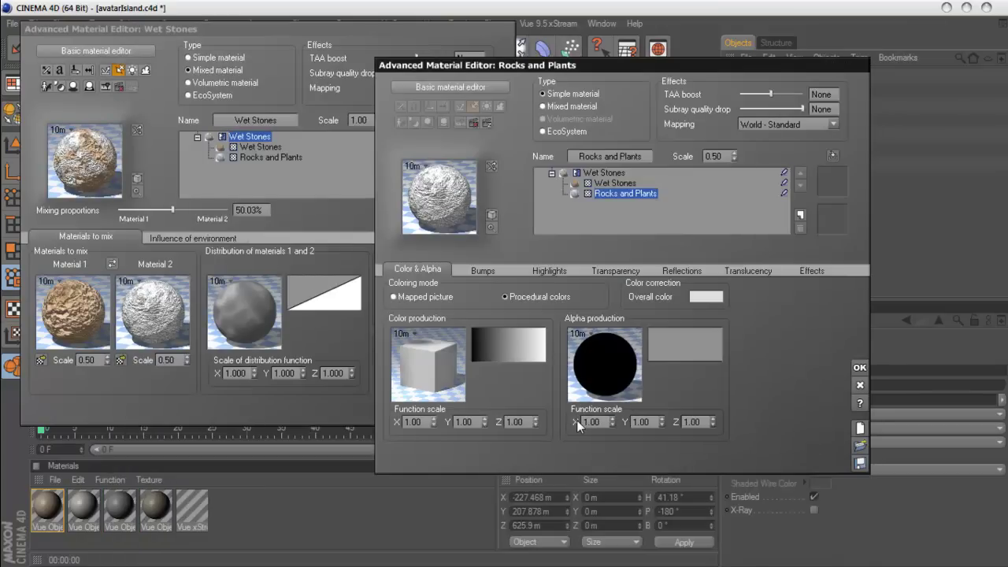
Apply the Rocks and Grass Sand colour map to the colour
{"action": "left_click", "coordinate": [510, 348]}
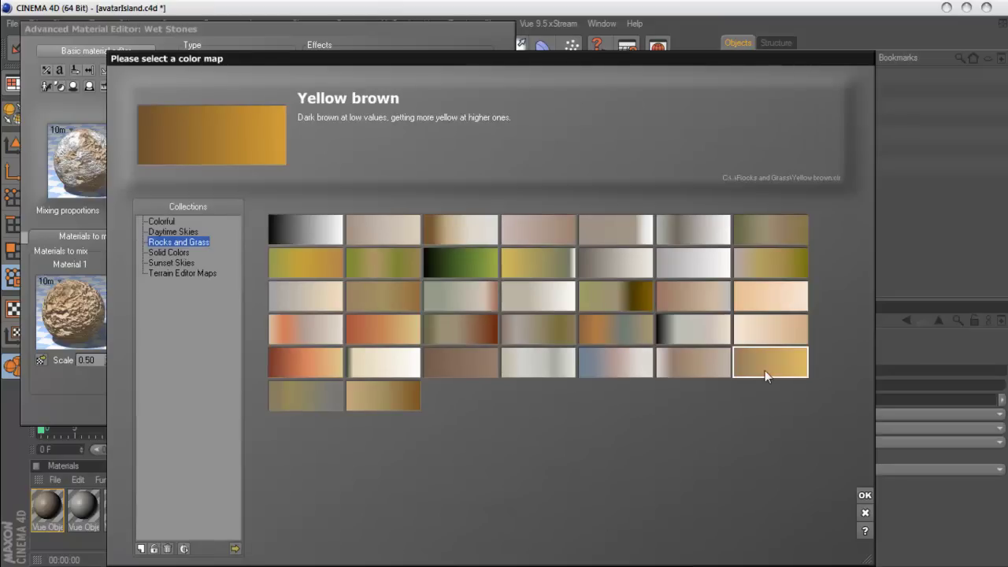
{"action": "left_click", "coordinate": [769, 329]}
{"action": "left_click", "coordinate": [864, 495]}
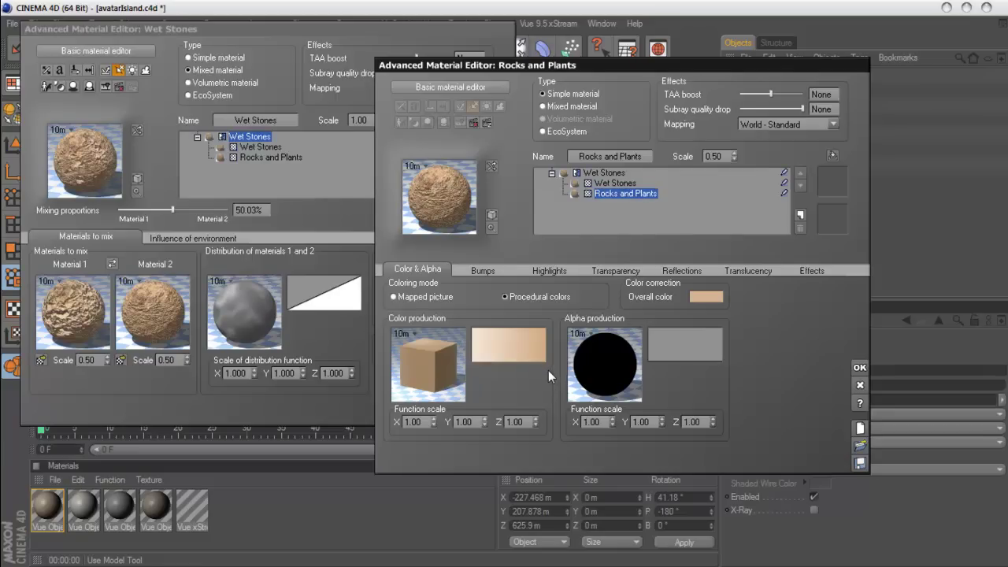
Switch the colour production function to the Stones in Dirt fractal
{"action": "double_click", "coordinate": [435, 363]}
{"action": "left_click", "coordinate": [396, 280]}
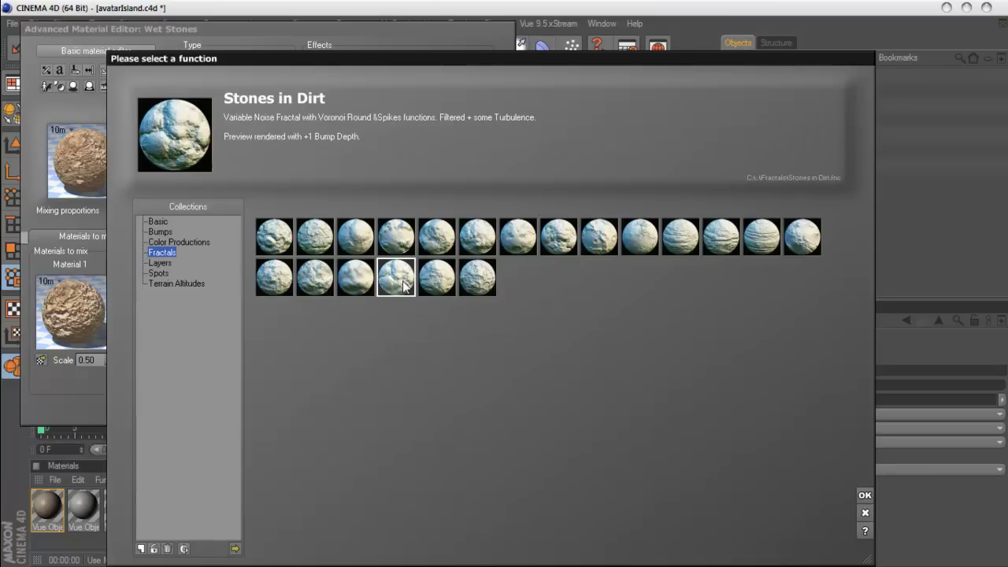
{"action": "left_click", "coordinate": [865, 495]}
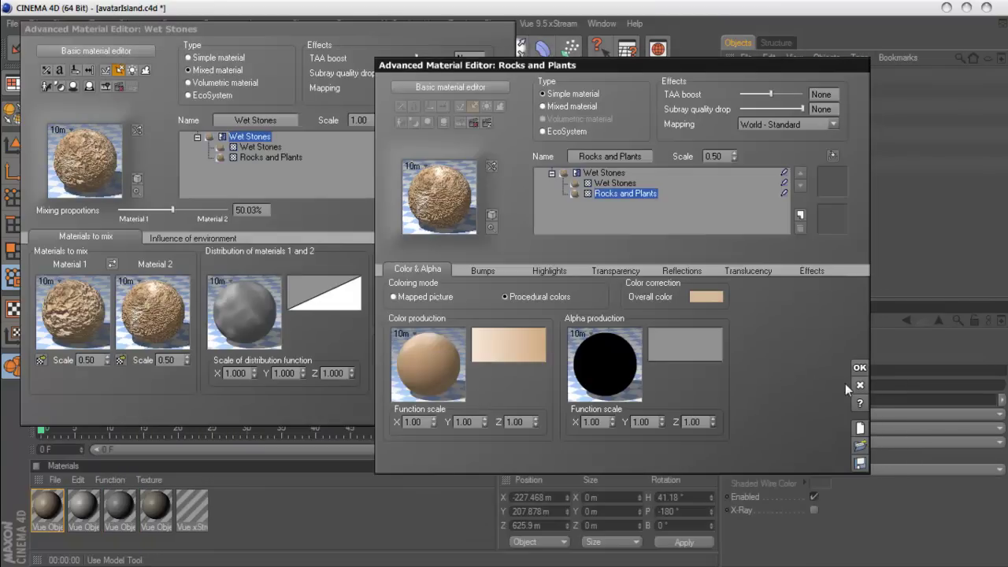
Darken the overall colour slightly to RGB 205/162/119
{"action": "left_click", "coordinate": [701, 298]}
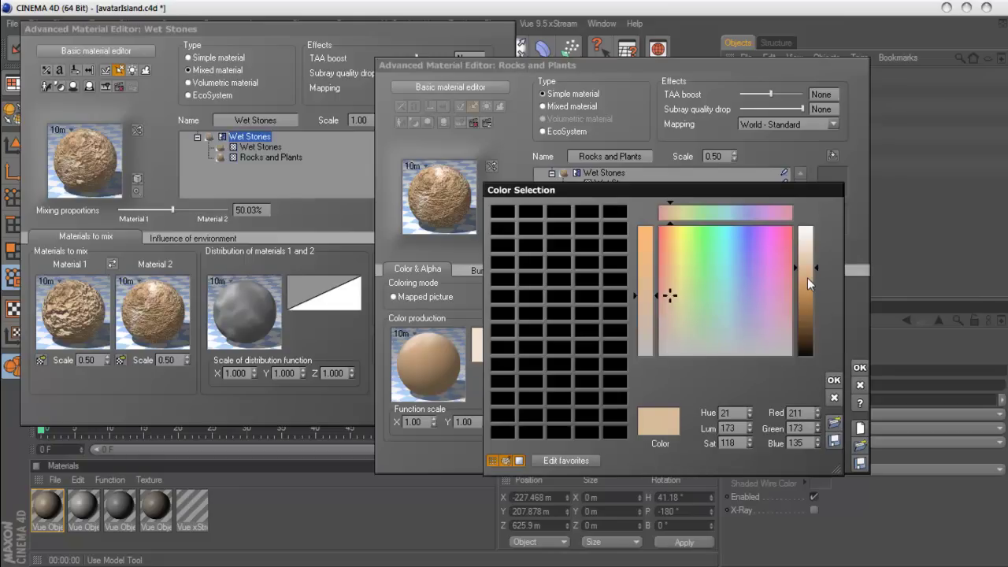
{"action": "left_click_drag", "start_coordinate": [816, 269], "coordinate": [815, 273]}
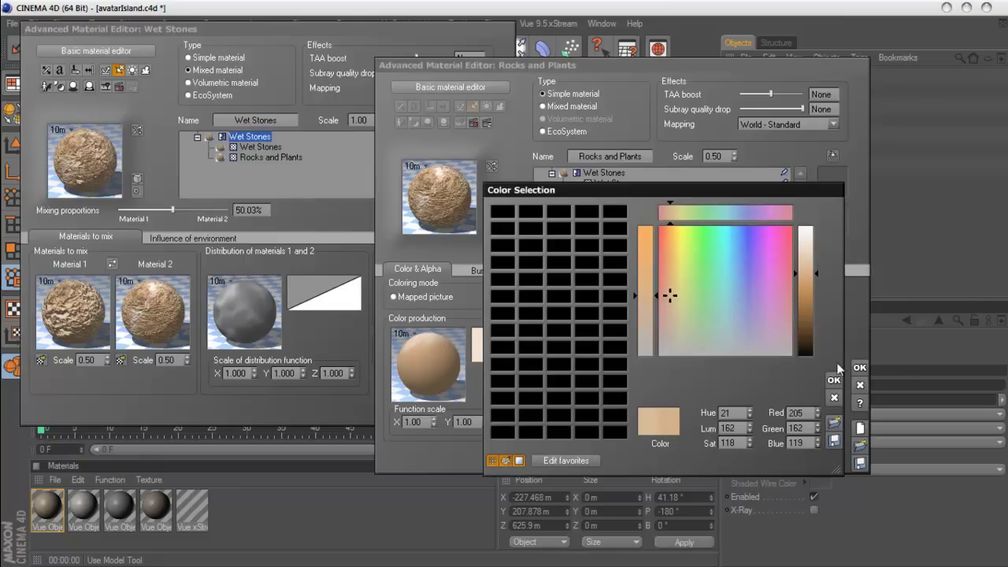
{"action": "left_click", "coordinate": [834, 382]}
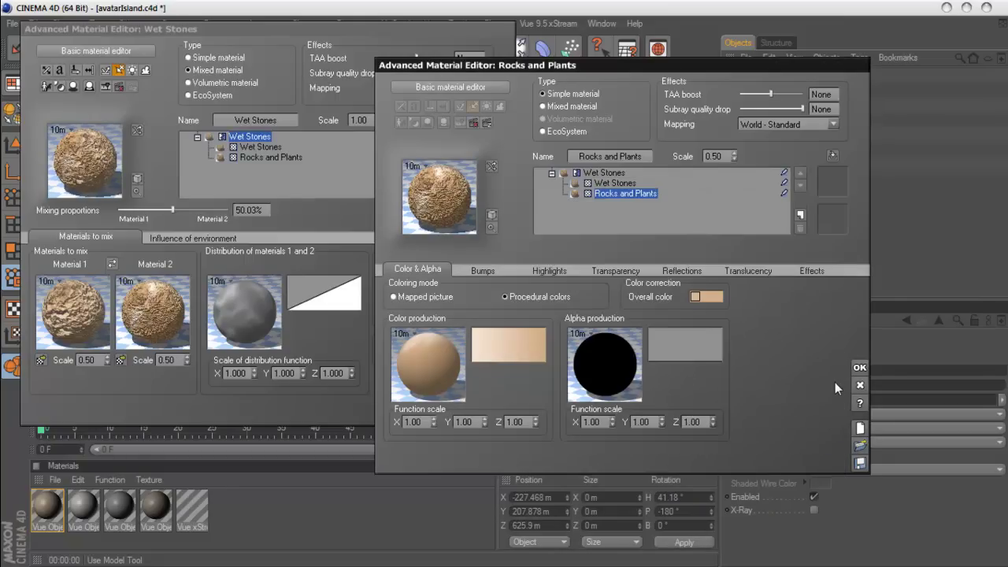
Set Material 2 scale 0.8, 42% smooth blending strip and Full blend (cubic bumps)
{"action": "left_click", "coordinate": [859, 368]}
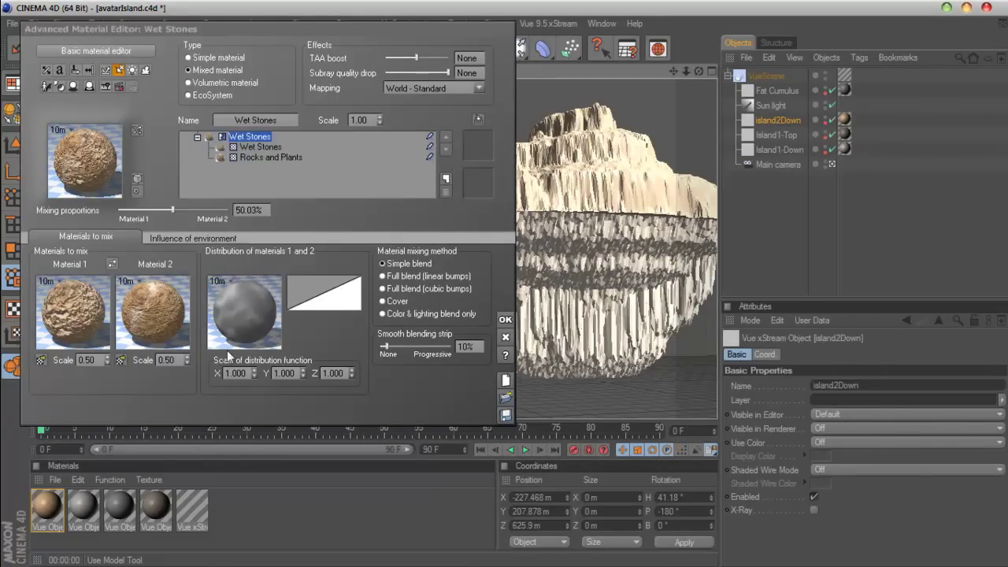
{"action": "left_click", "coordinate": [178, 362]}
{"action": "type", "text": "8"}
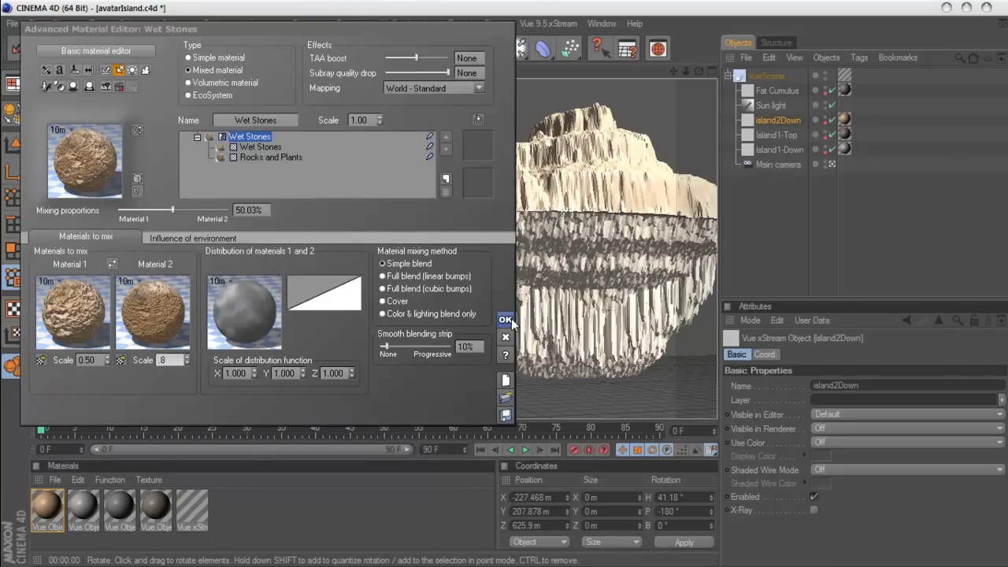
{"action": "left_click_drag", "start_coordinate": [385, 346], "coordinate": [409, 346]}
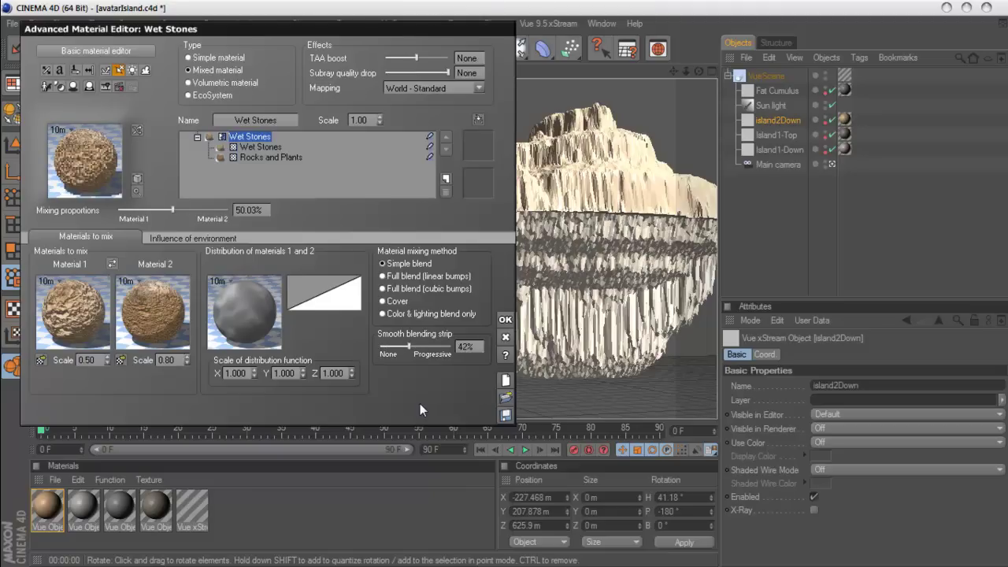
{"action": "left_click", "coordinate": [394, 288]}
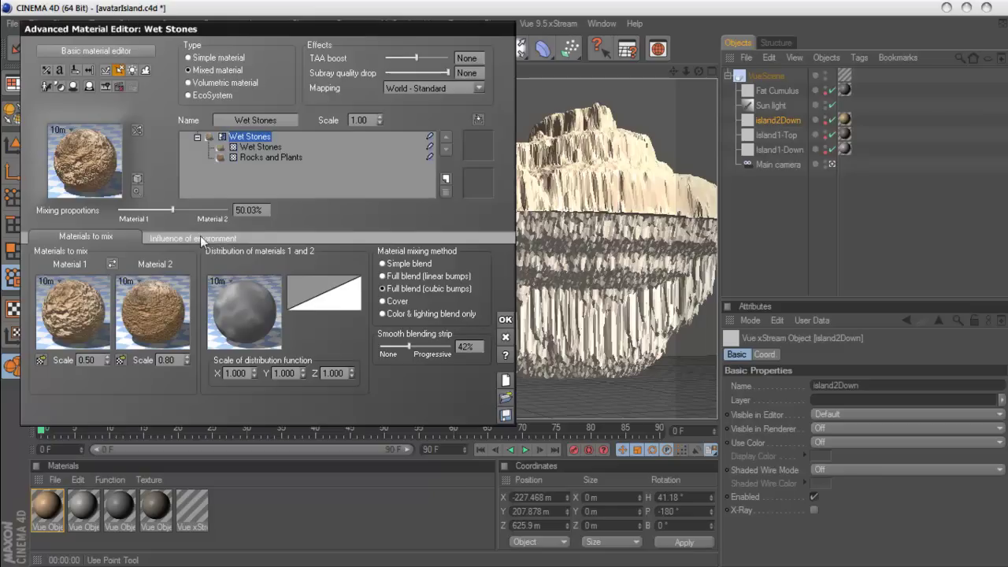
Lower the Rocks and Plants bump depth to 2 in its Bumps settings
{"action": "double_click", "coordinate": [154, 316]}
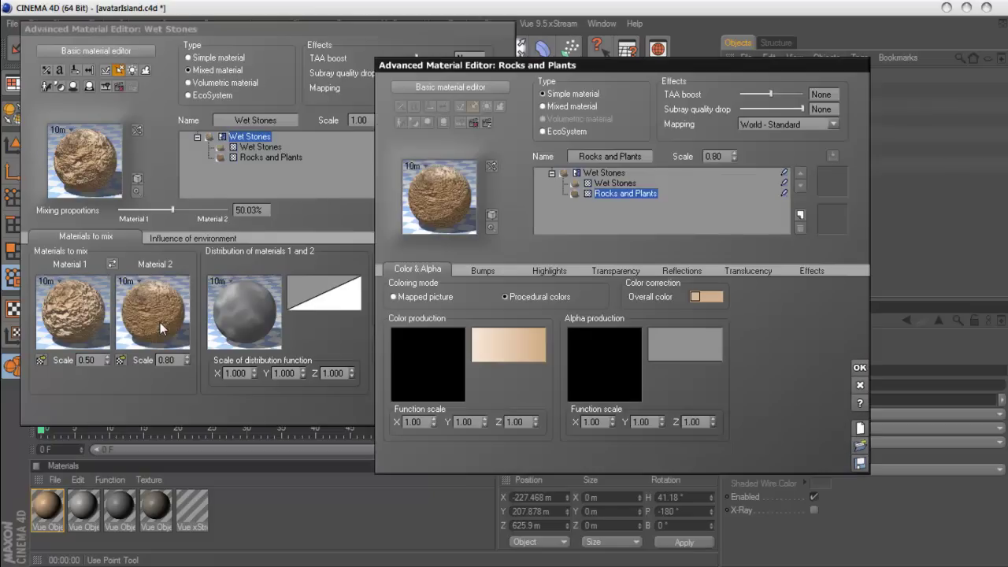
{"action": "left_click", "coordinate": [483, 273]}
{"action": "double_click", "coordinate": [512, 357]}
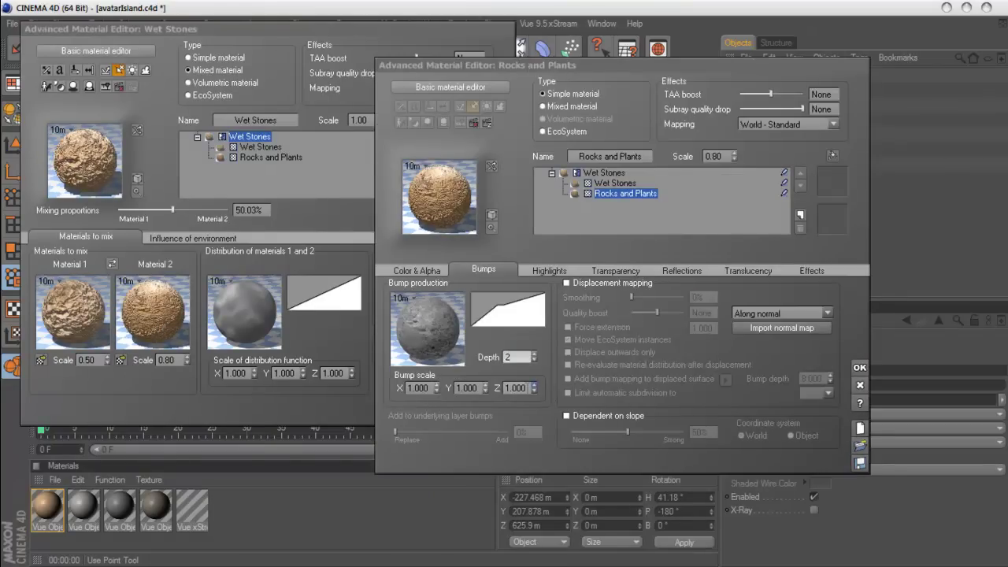
{"action": "type", "text": "2"}
{"action": "double_click", "coordinate": [514, 388]}
{"action": "left_click", "coordinate": [860, 369]}
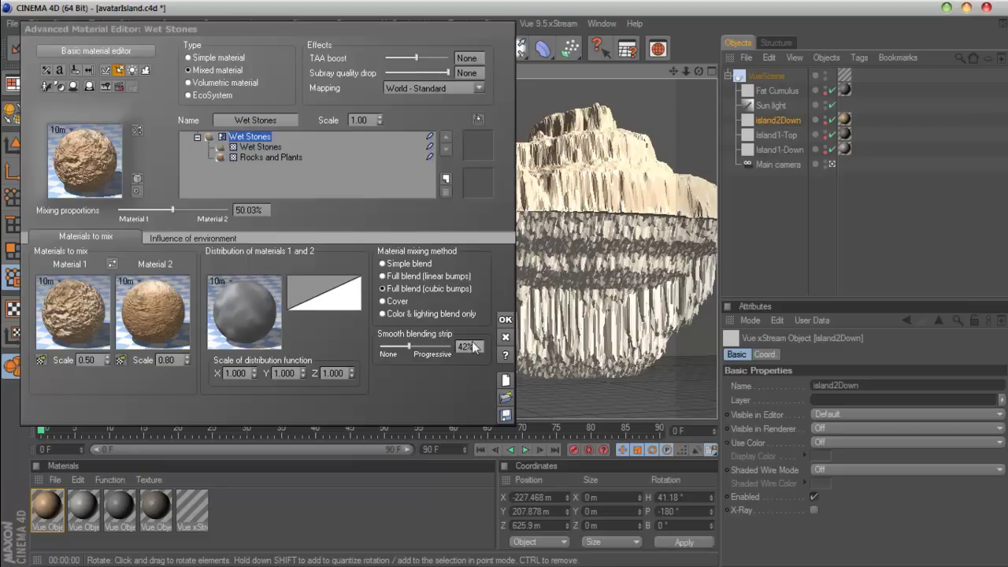
Close the Wet Stones editor and region-render the left island
{"action": "left_click", "coordinate": [505, 319]}
{"action": "left_click", "coordinate": [352, 48]}
{"action": "left_click", "coordinate": [417, 90]}
{"action": "left_click_drag", "start_coordinate": [360, 116], "coordinate": [81, 306]}
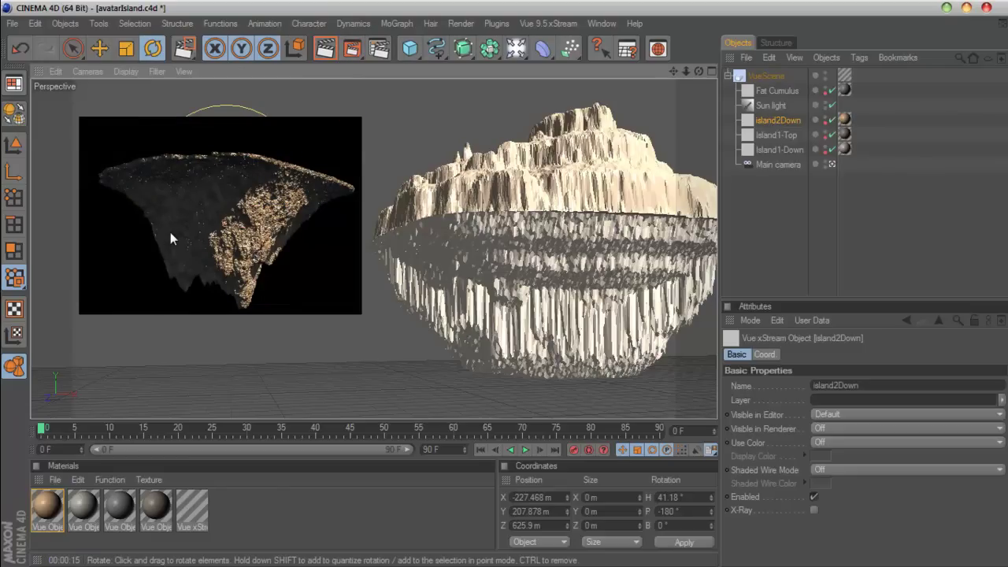
Clear the region render and give the Sun light Shadow Maps (Soft) shadows
{"action": "left_click", "coordinate": [314, 254]}
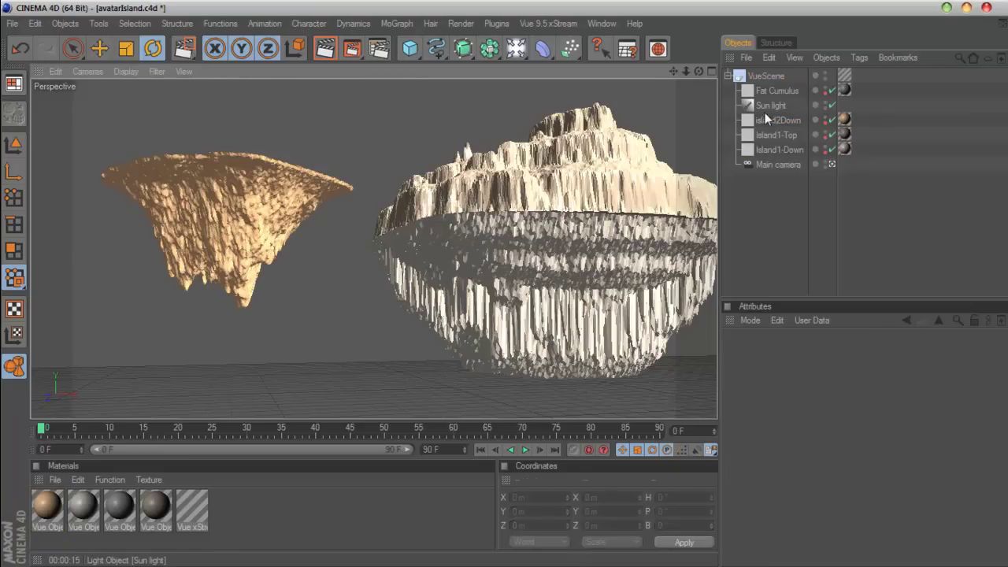
{"action": "left_click", "coordinate": [768, 106]}
{"action": "left_click", "coordinate": [811, 467]}
{"action": "left_click", "coordinate": [807, 492]}
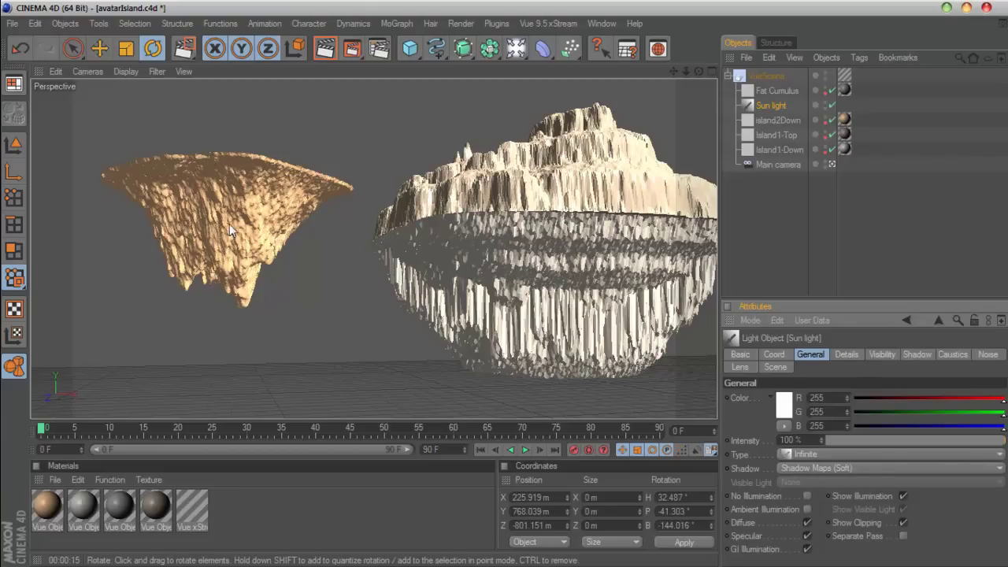
Compare a shadowless region render of the left island, then restore soft shadow maps
{"action": "left_click", "coordinate": [810, 468]}
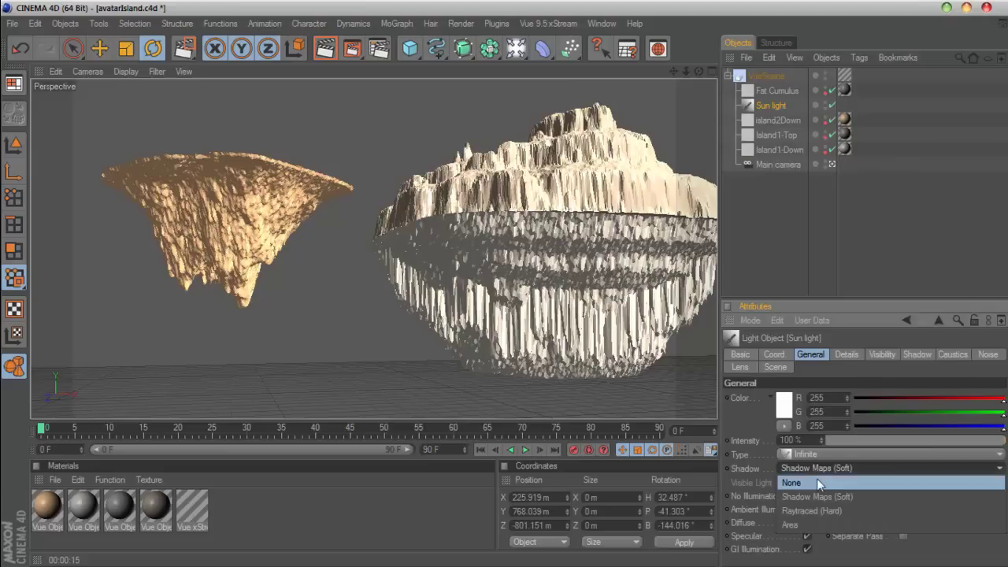
{"action": "left_click", "coordinate": [816, 478]}
{"action": "left_click_drag", "start_coordinate": [352, 48], "coordinate": [388, 68]}
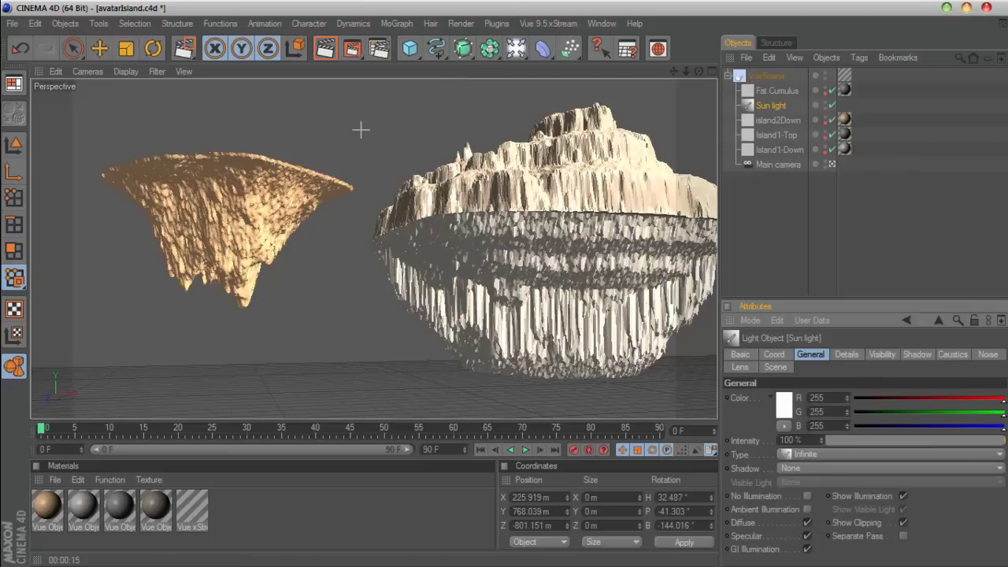
{"action": "left_click_drag", "start_coordinate": [363, 122], "coordinate": [89, 369]}
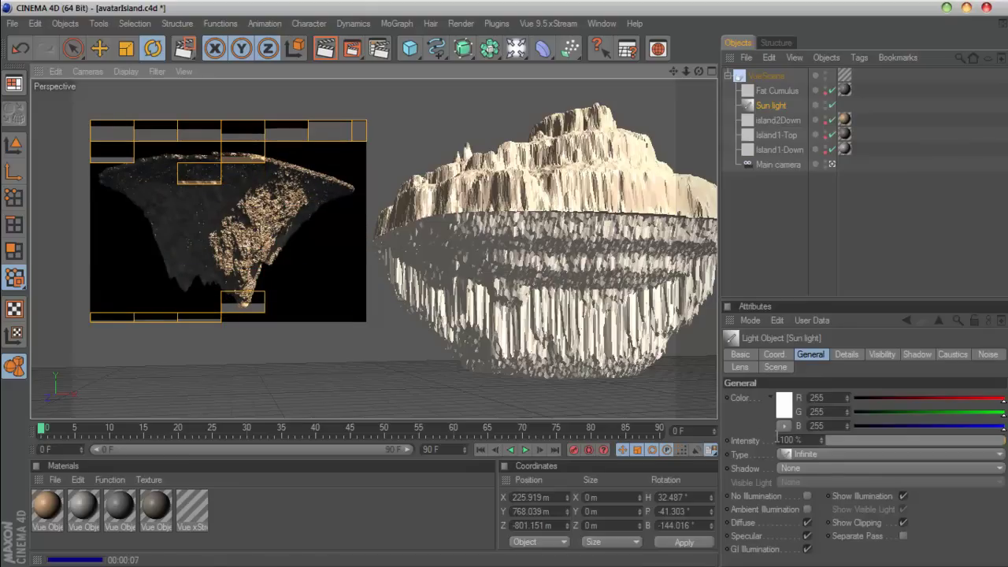
{"action": "left_click", "coordinate": [797, 470]}
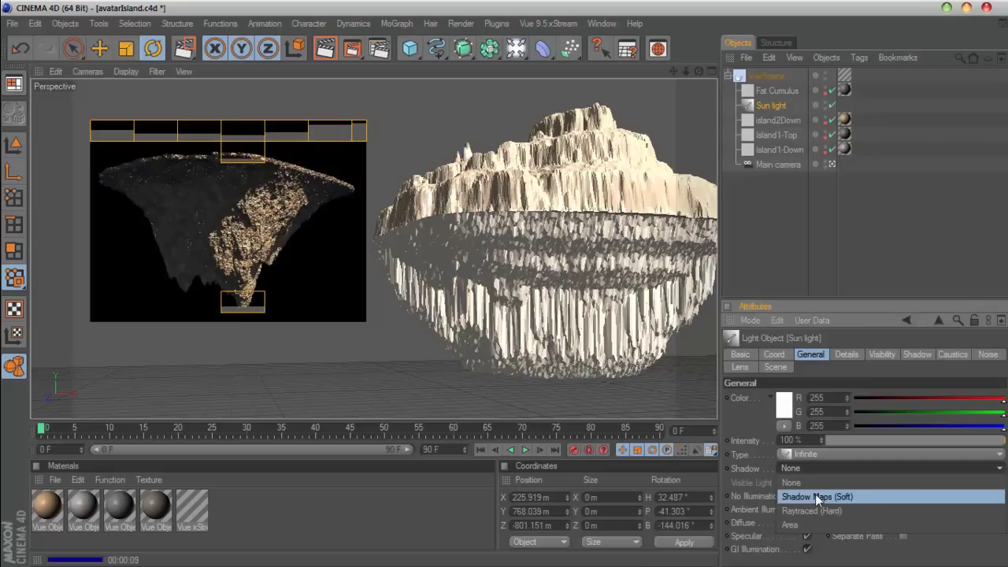
{"action": "left_click", "coordinate": [817, 496]}
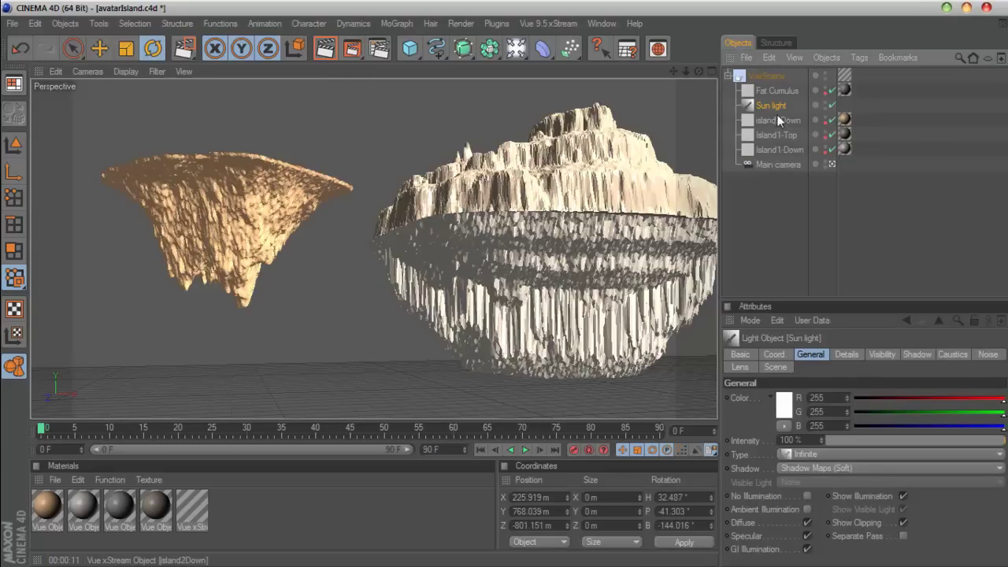